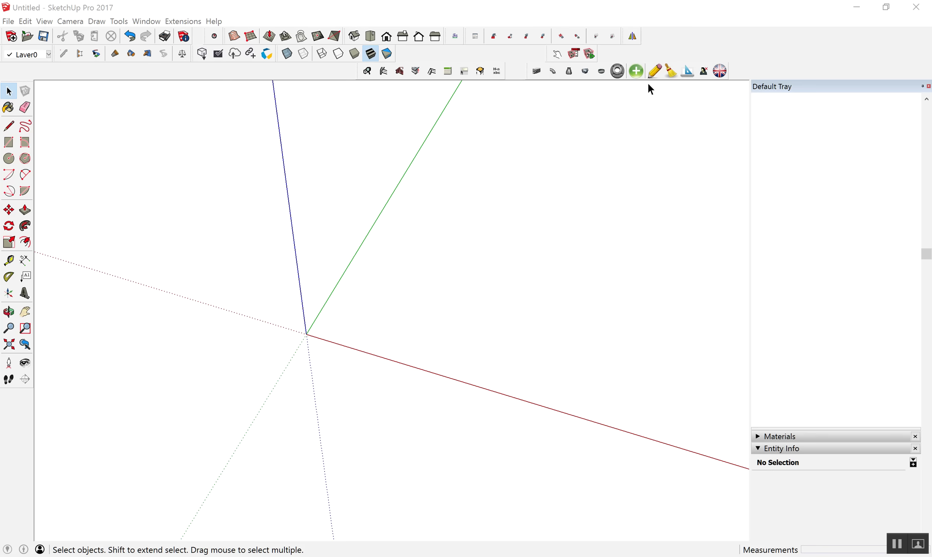
- Install building_structure_tools_v2.2.4.rbz from the desktop through the Extension Manager
click(150, 22)
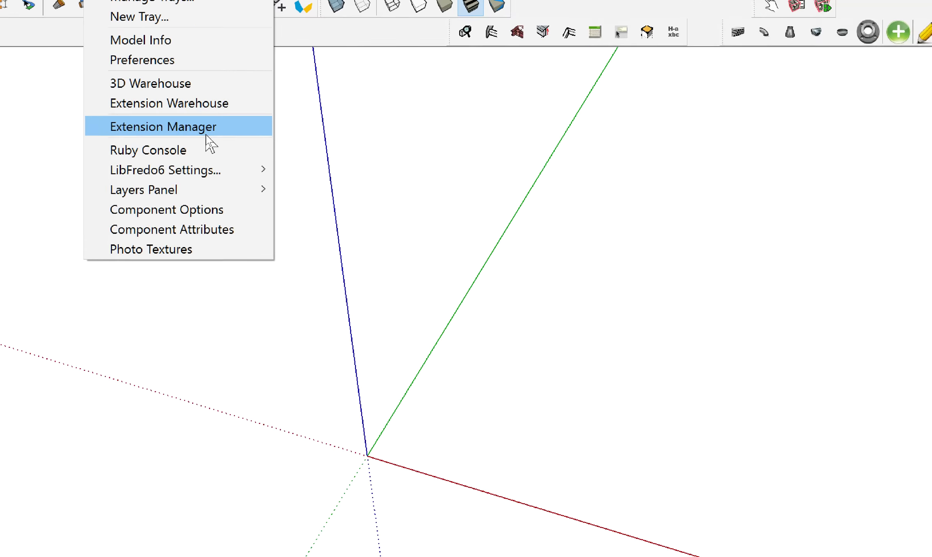
click(206, 135)
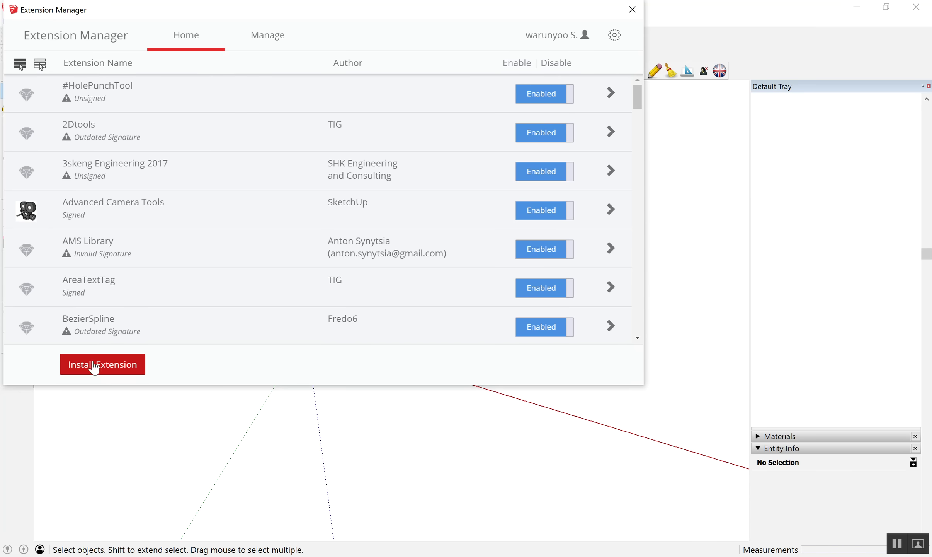
click(94, 366)
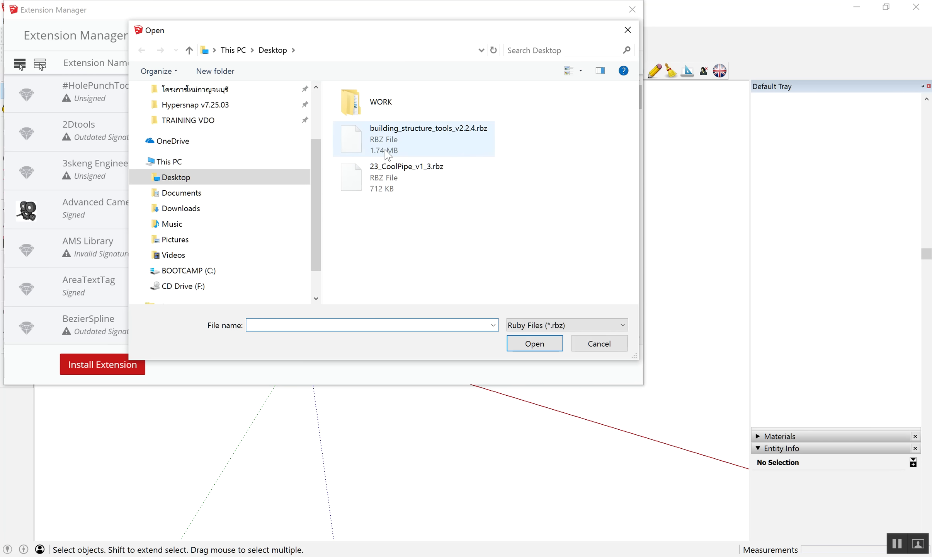
click(386, 152)
click(528, 344)
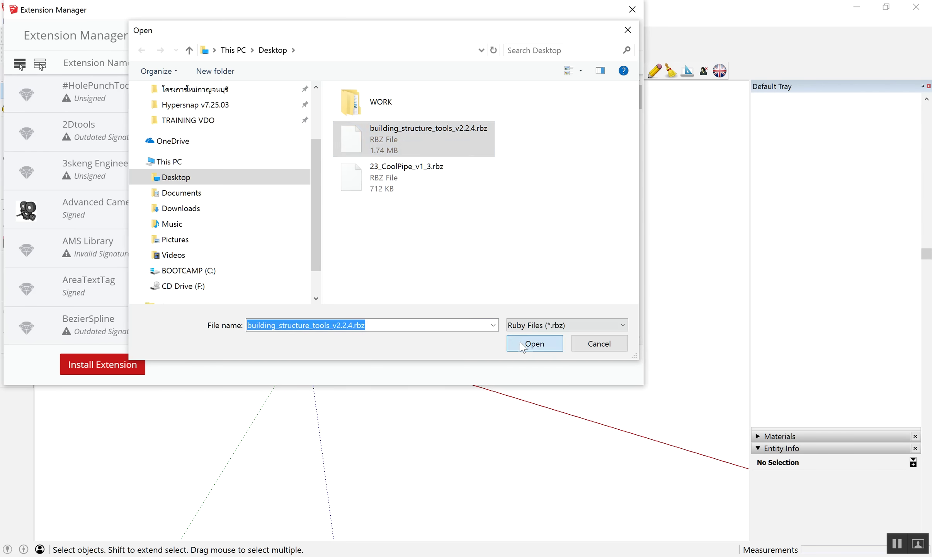
- Install 23_CoolPipe_v1_3.rbz as well and close the Extension Manager
click(131, 365)
click(448, 169)
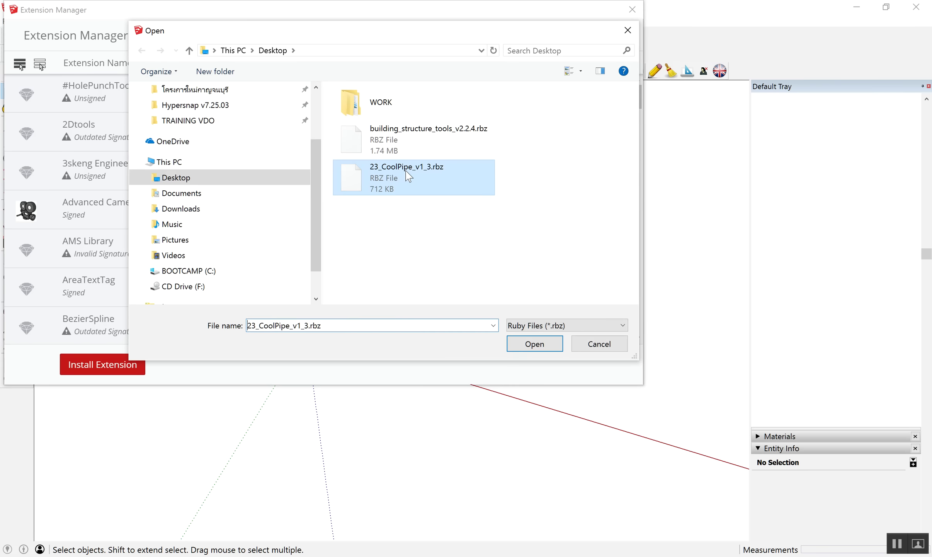
click(533, 343)
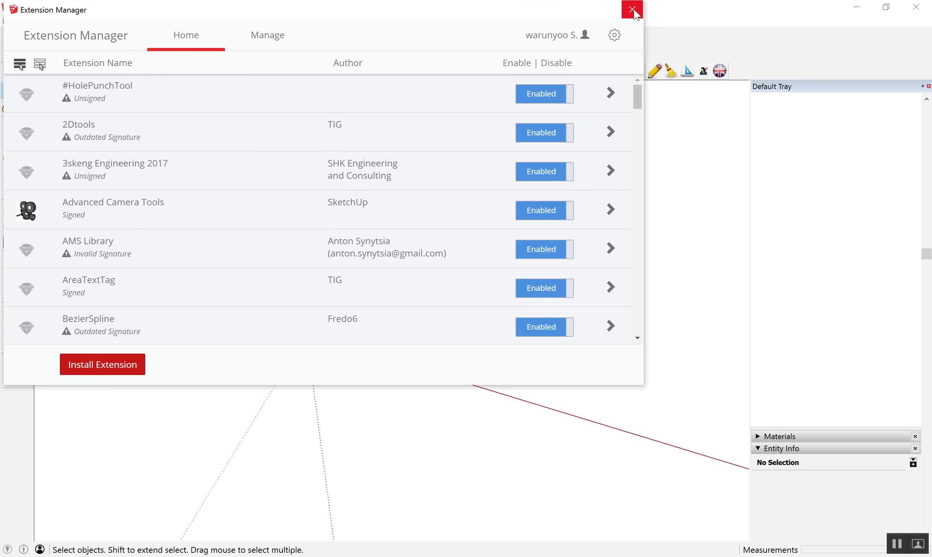
click(632, 9)
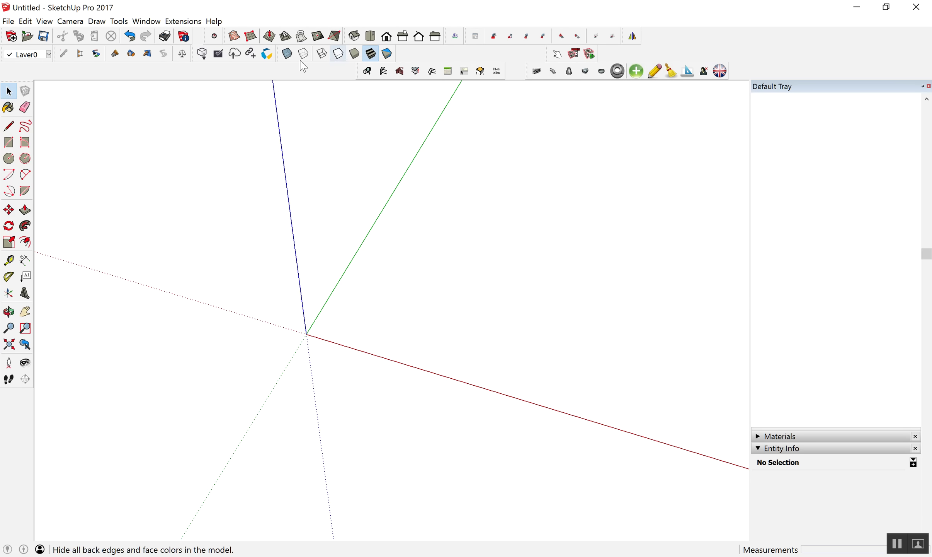
right_click(739, 50)
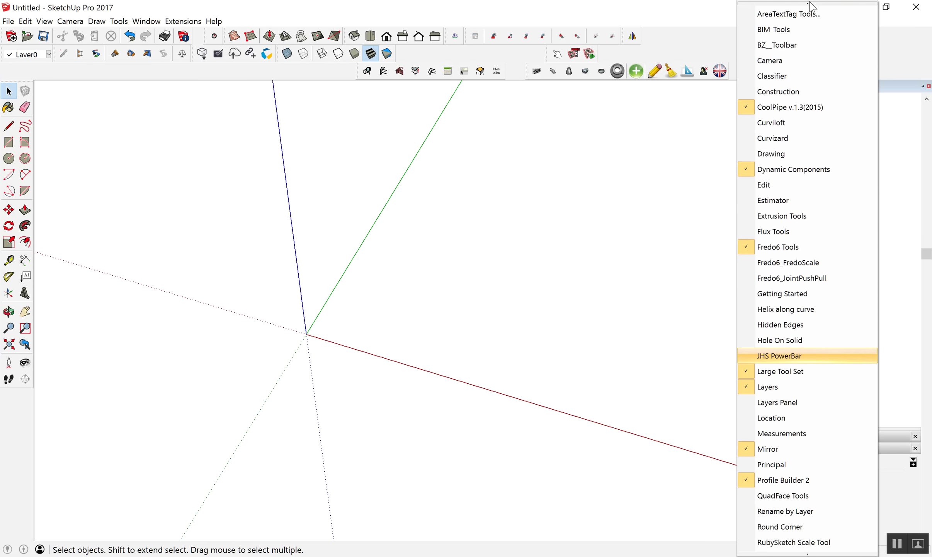
click(561, 168)
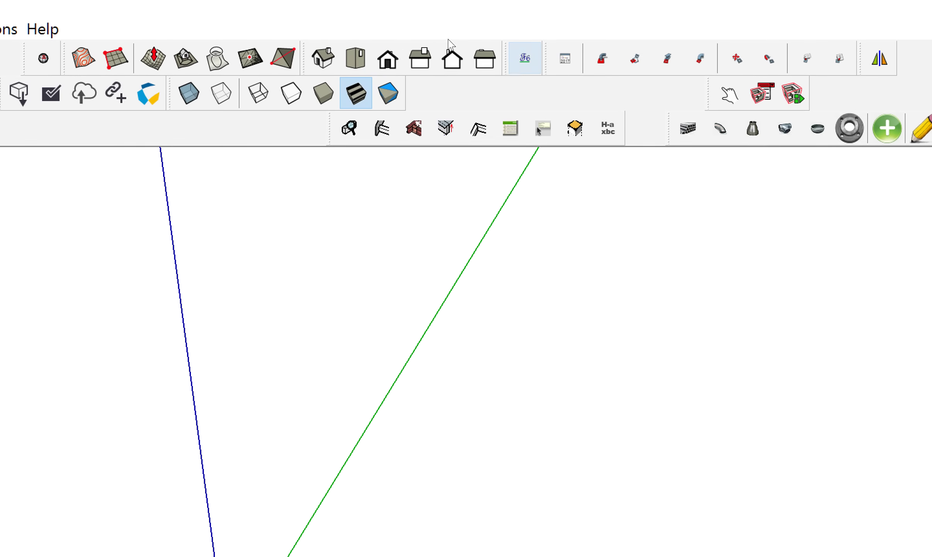
click(514, 136)
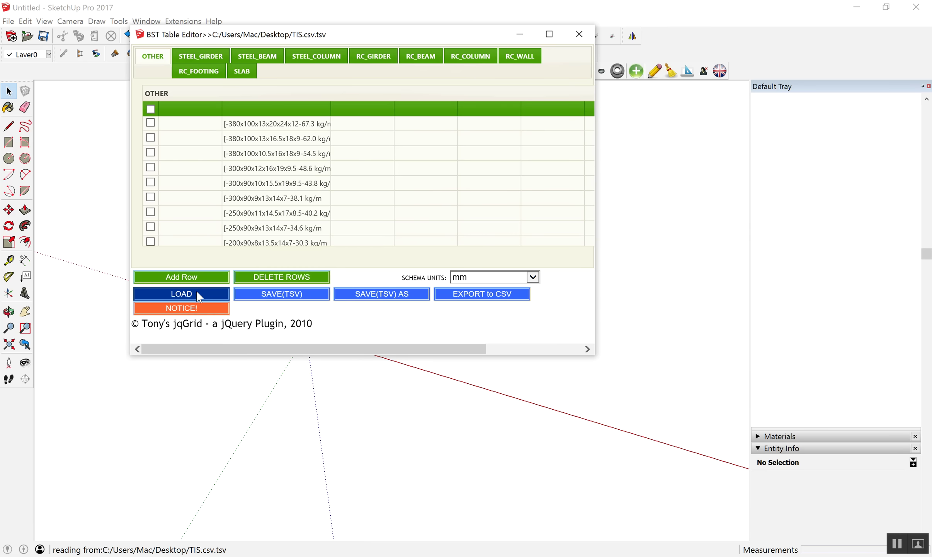
- Load the TIS section table from the Desktop into the BST Table Editor
click(196, 293)
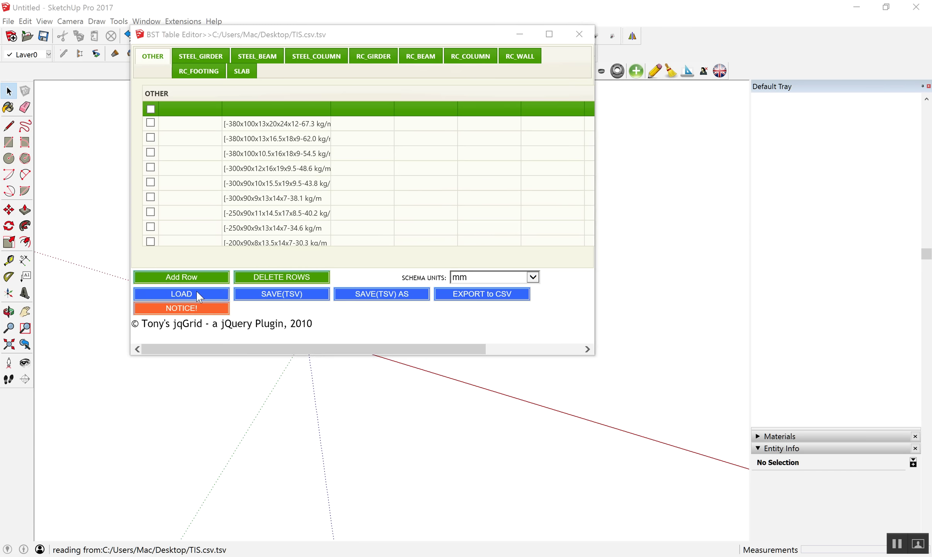
scroll(450, 166, down, 2)
scroll(453, 178, down, 5)
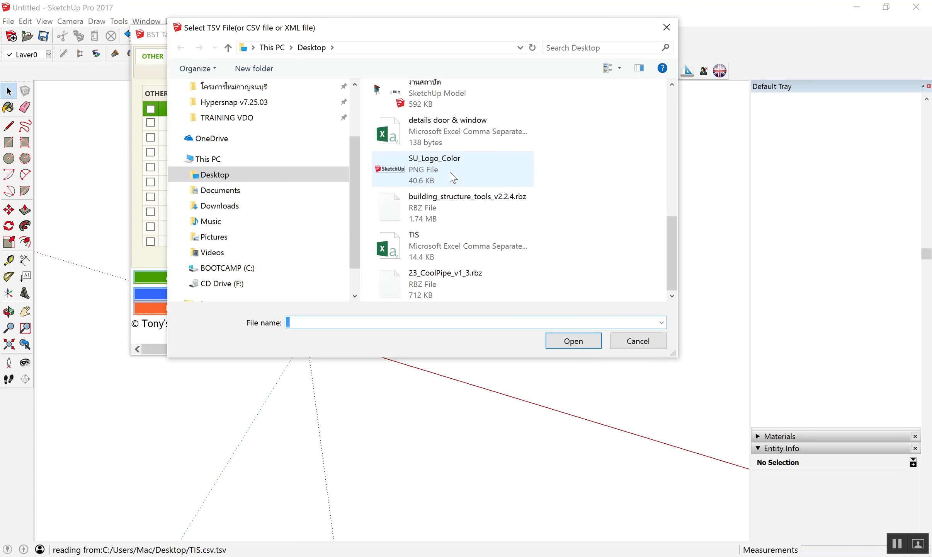
scroll(453, 177, up, 5)
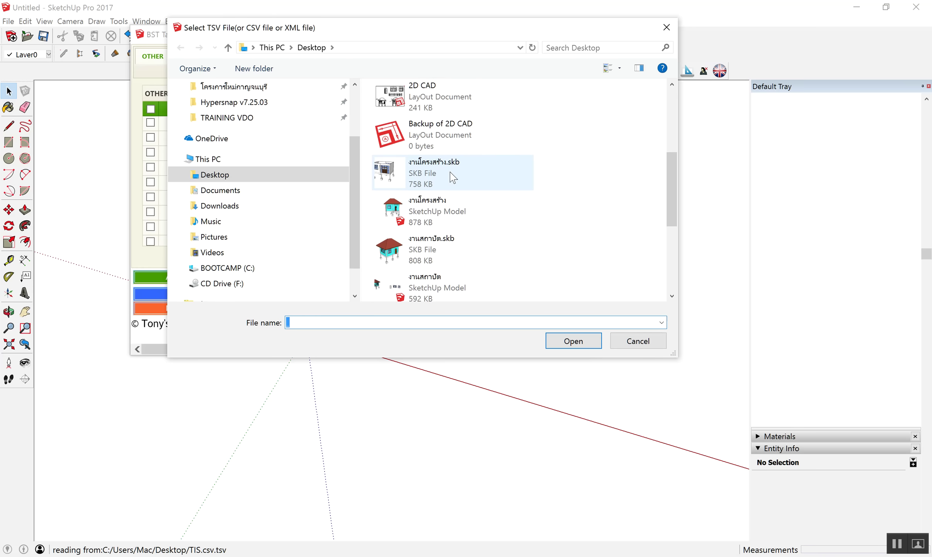
scroll(453, 178, down, 2)
scroll(453, 178, down, 3)
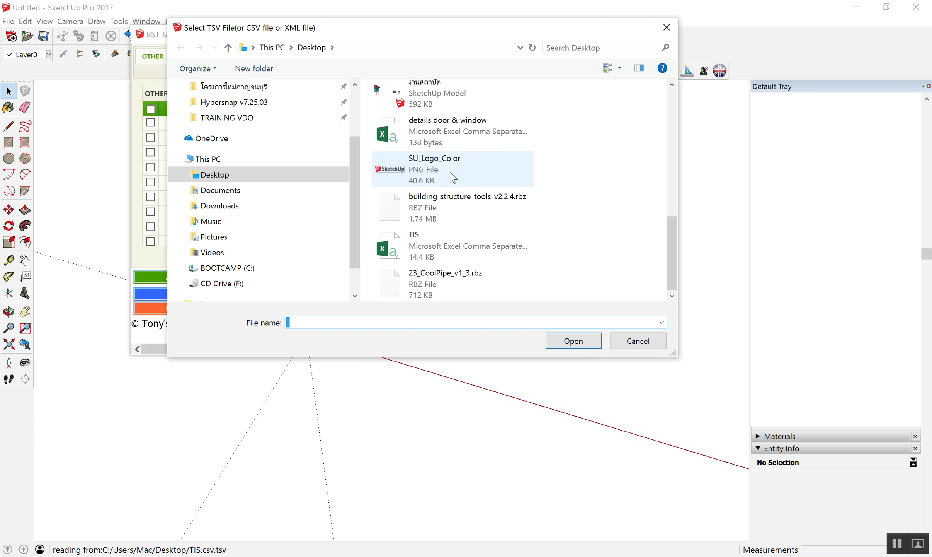
scroll(450, 181, up, 6)
scroll(446, 156, up, 2)
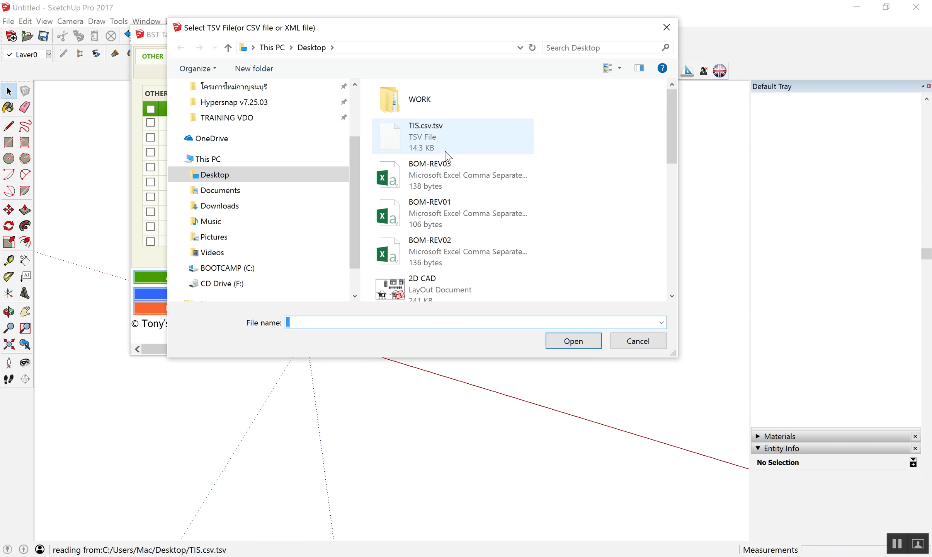
scroll(448, 157, down, 8)
mouse_move(453, 244)
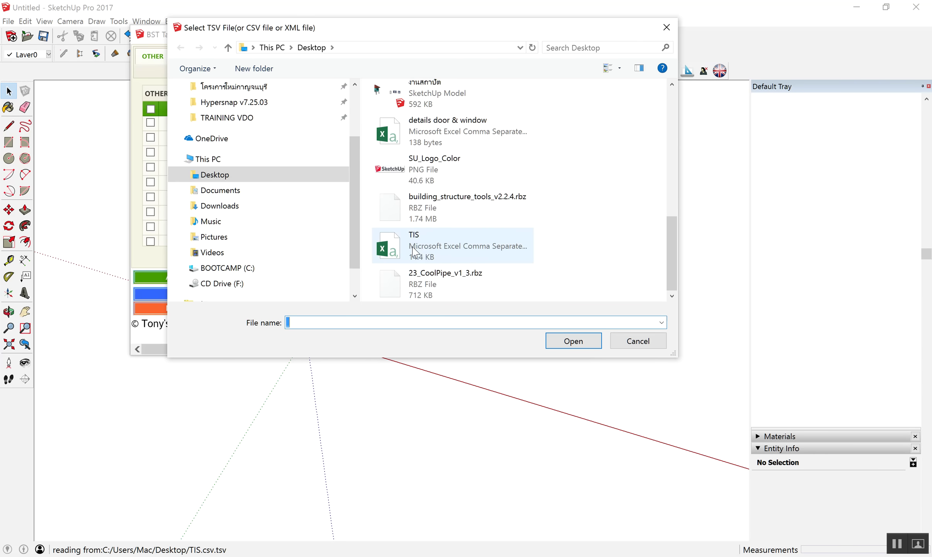
click(402, 252)
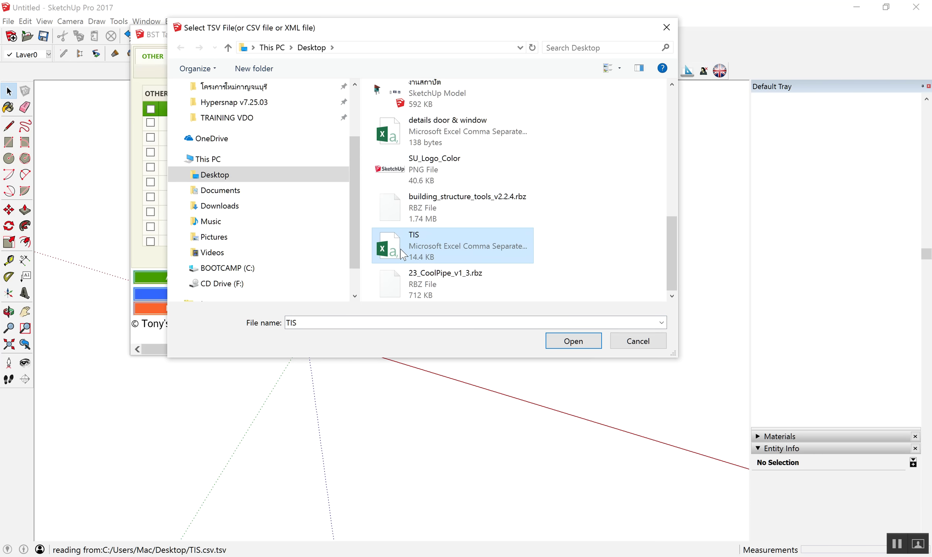
click(558, 342)
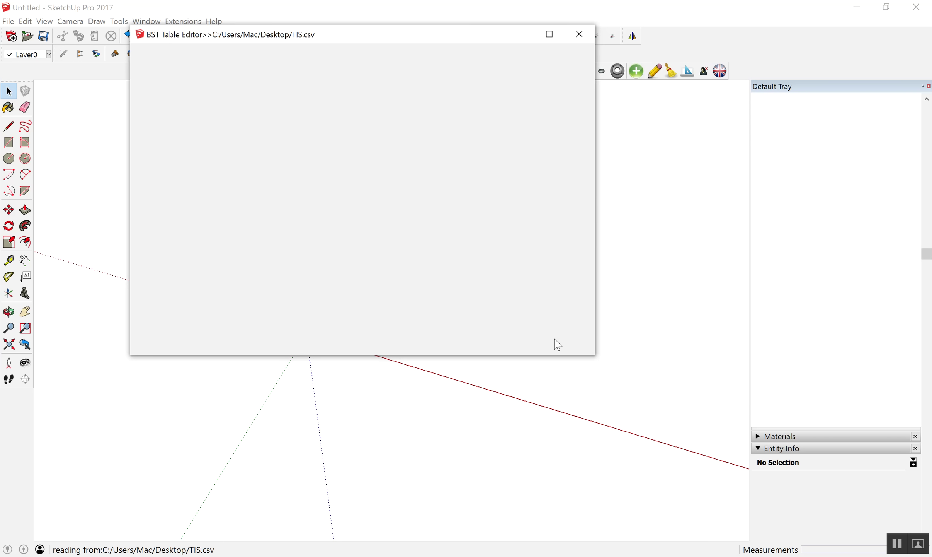
- Review the loaded table, then close the editor, saving it as TIS.csv.tsv
scroll(311, 159, down, 2)
scroll(313, 160, down, 3)
scroll(313, 161, down, 3)
scroll(313, 161, down, 3)
scroll(313, 161, down, 3)
scroll(313, 161, down, 3)
scroll(313, 162, down, 3)
scroll(313, 162, down, 3)
click(581, 38)
click(367, 231)
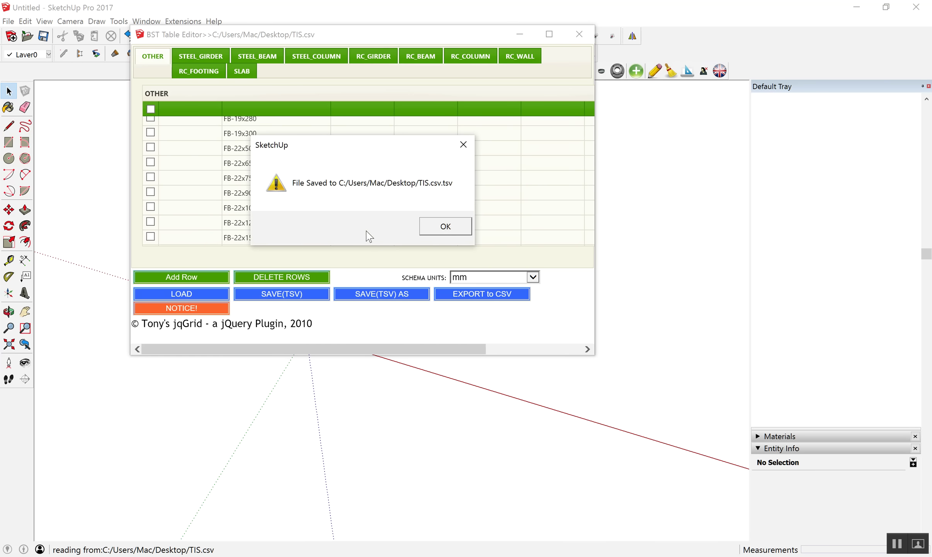
click(432, 229)
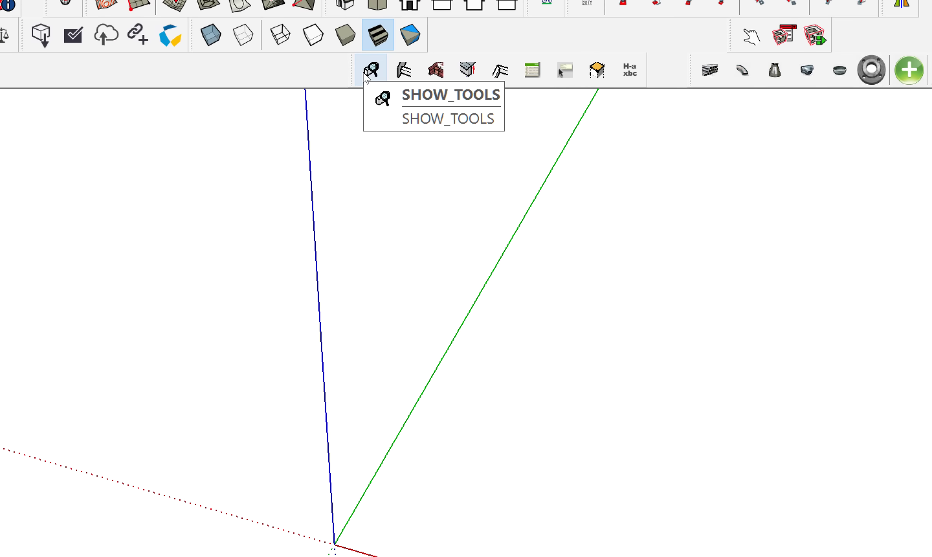
- In BST tool Options, list all sections with CLASS set to All and show the Property tab
click(366, 76)
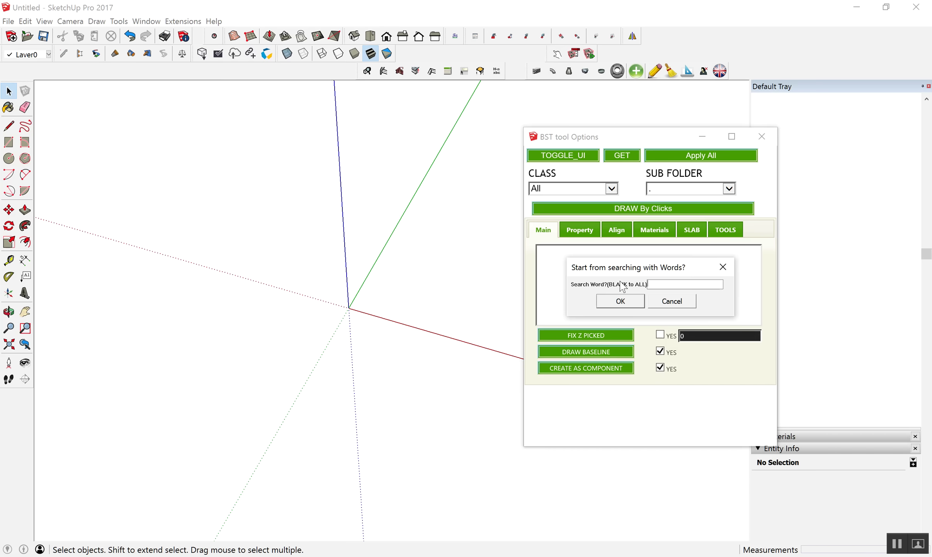
click(620, 301)
click(612, 189)
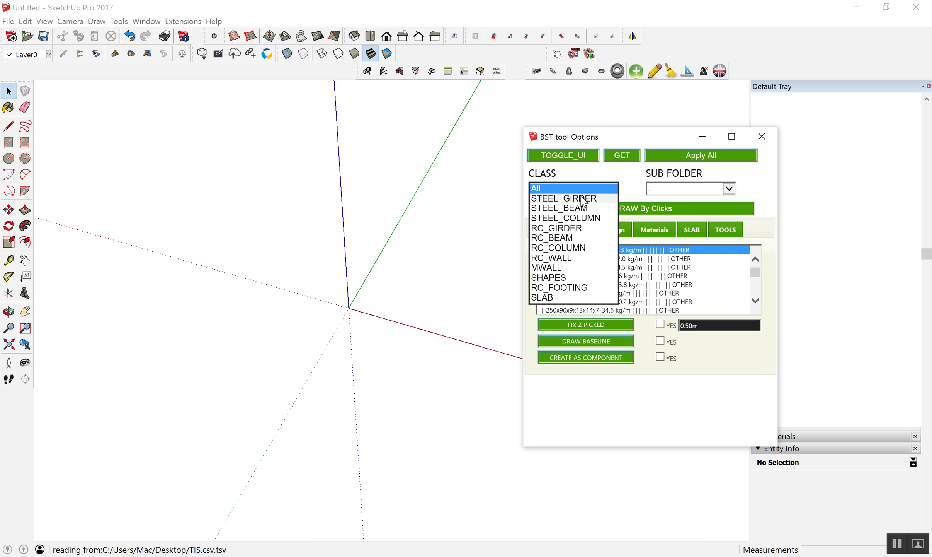
click(567, 189)
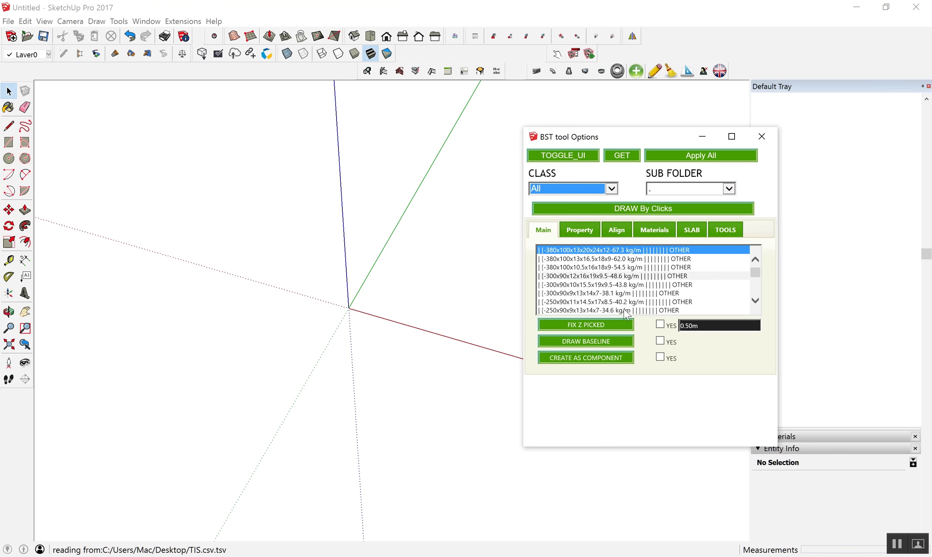
click(582, 231)
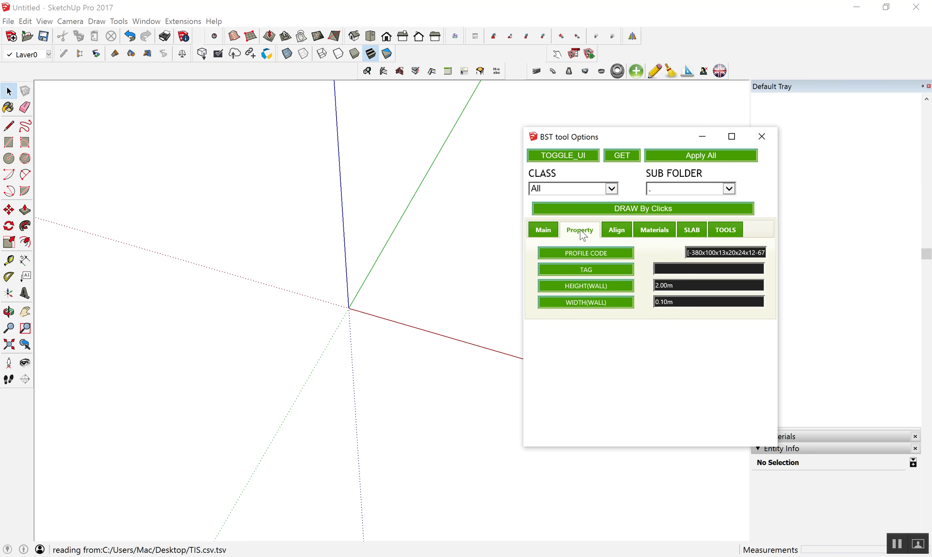
- Pick the H-100x100x6x8x10-17.2 kg H-section profile and begin drawing a member by clicks
click(708, 253)
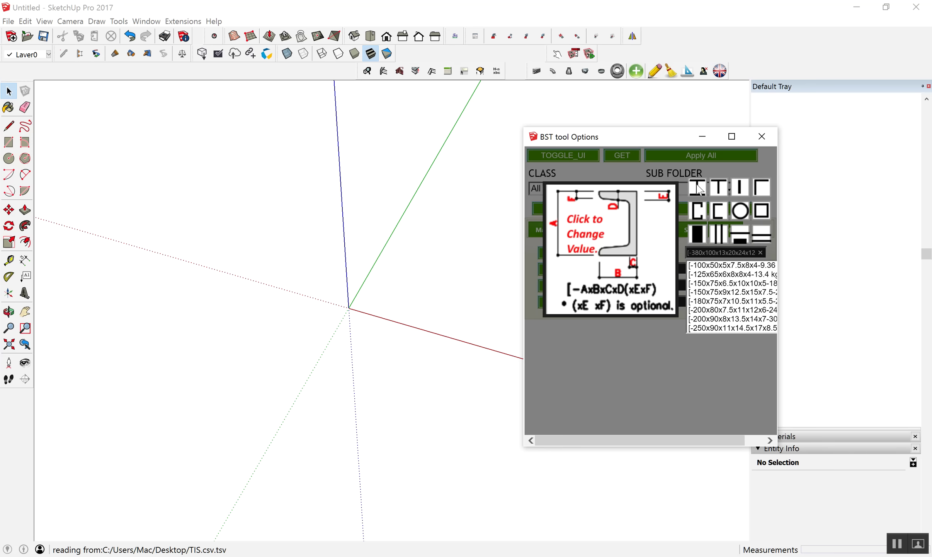
click(698, 188)
click(722, 268)
click(702, 191)
click(727, 274)
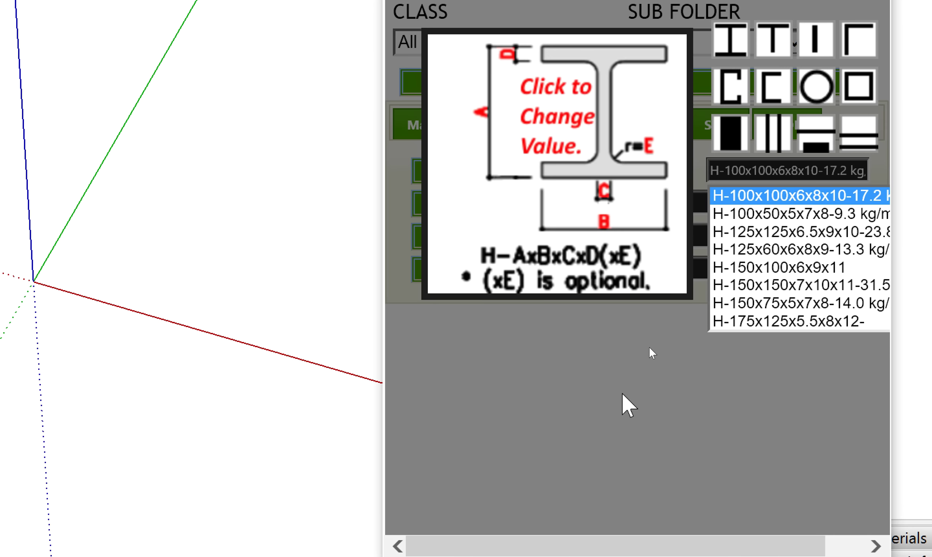
click(624, 402)
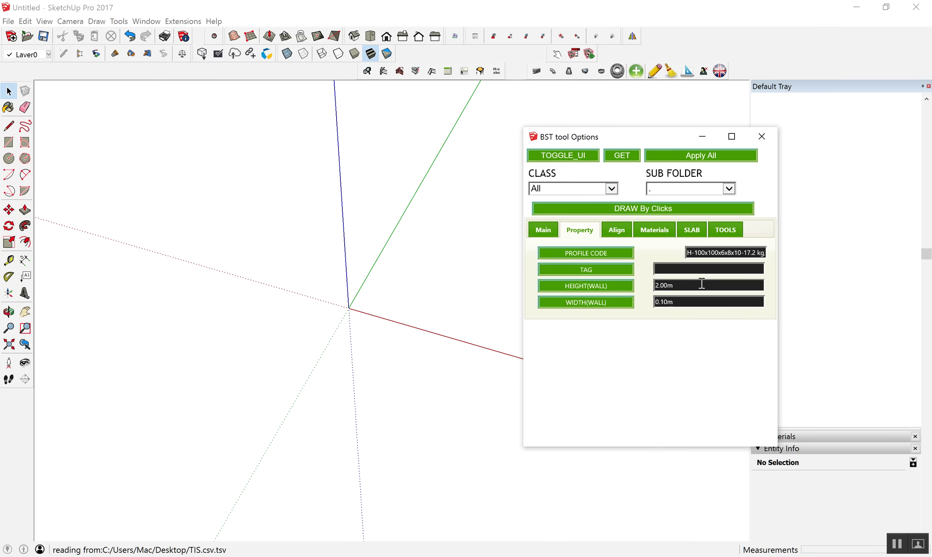
click(678, 289)
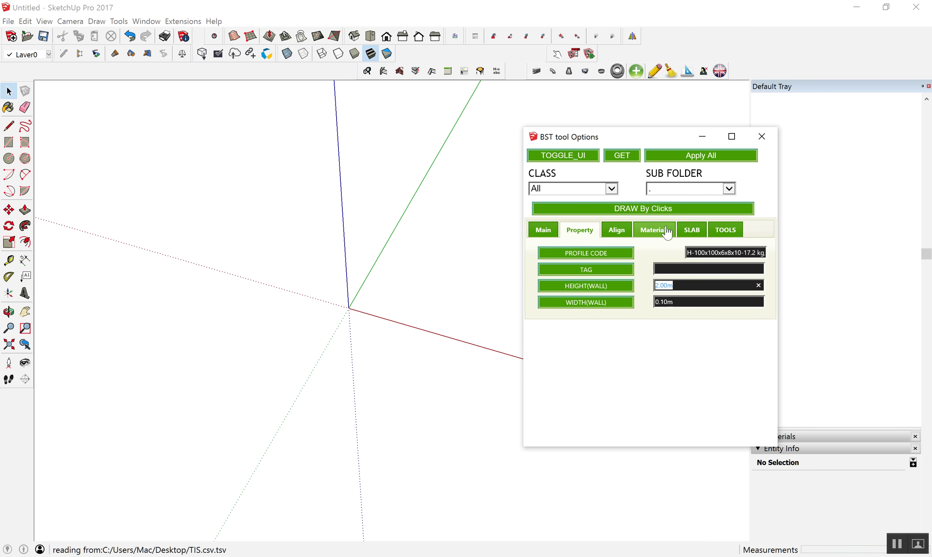
click(652, 208)
- Place a first H column with two clicks and inspect it from another angle
click(371, 307)
click(370, 266)
scroll(370, 268, up, 3)
middle_drag(370, 267, 372, 275)
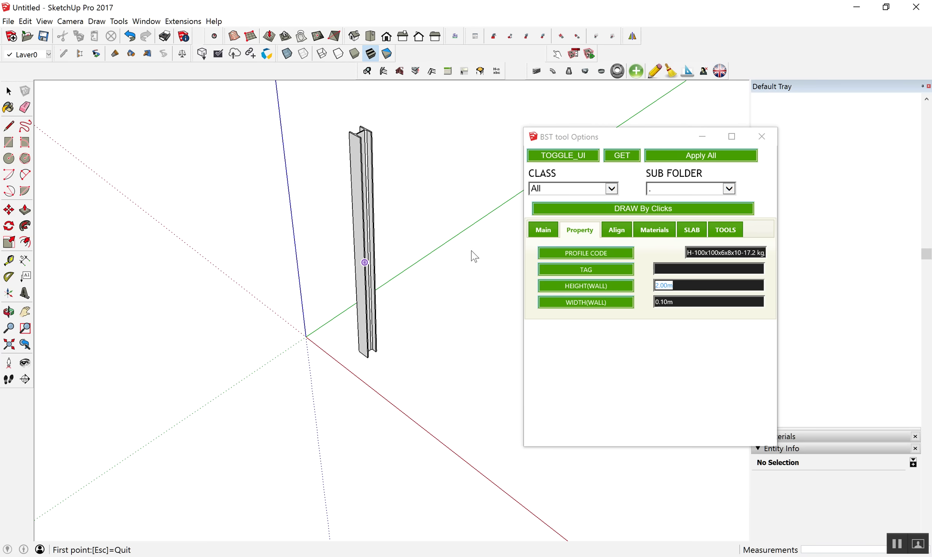
click(611, 232)
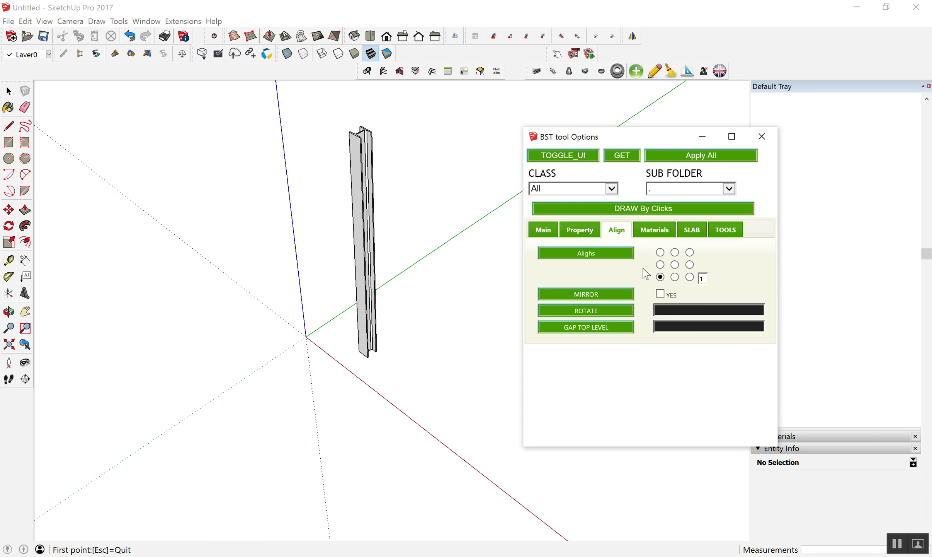
scroll(356, 129, up, 1)
mouse_move(355, 129)
middle_down()
mouse_move(297, 214)
mouse_move(56, 216)
mouse_move(370, 183)
middle_up()
click(548, 228)
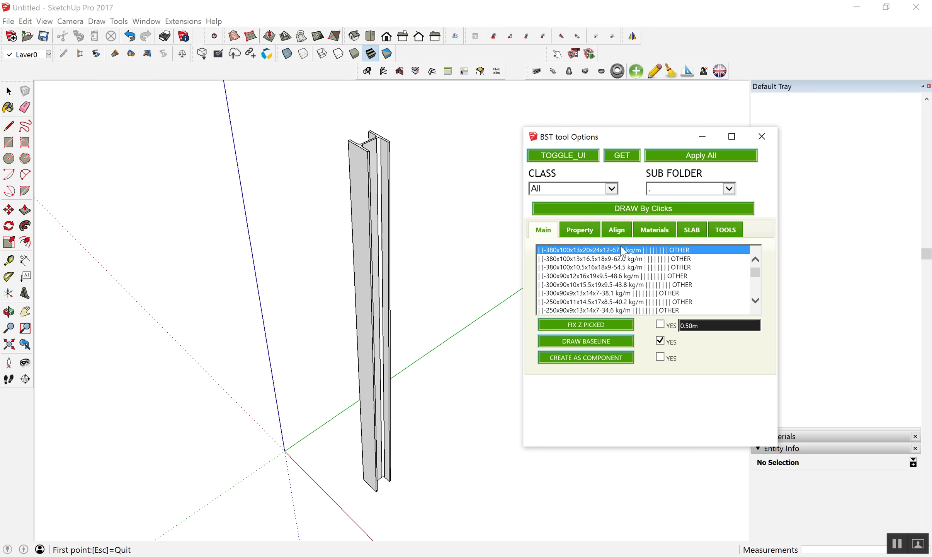
- Set member alignment to the centre point and place a new column by clicks
click(617, 232)
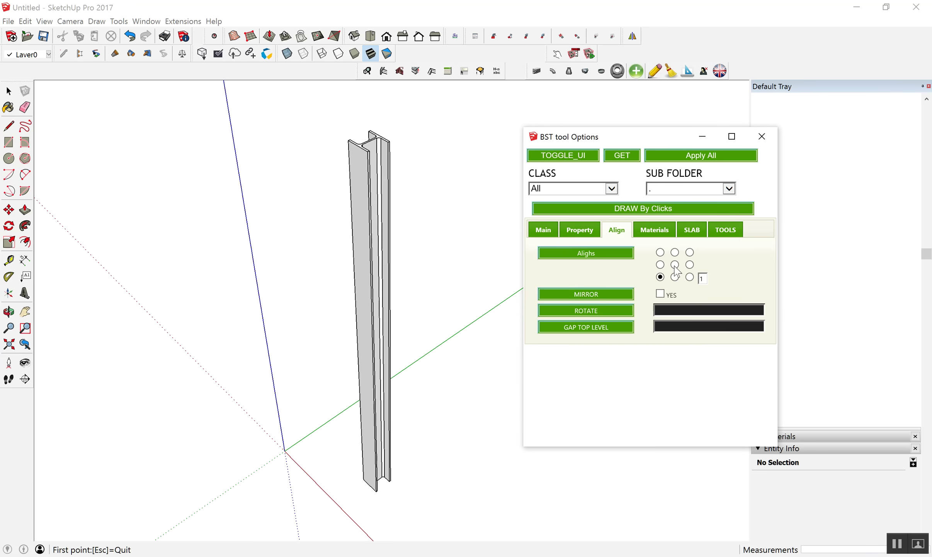
click(626, 210)
scroll(370, 210, down, 3)
scroll(371, 201, down, 2)
click(403, 394)
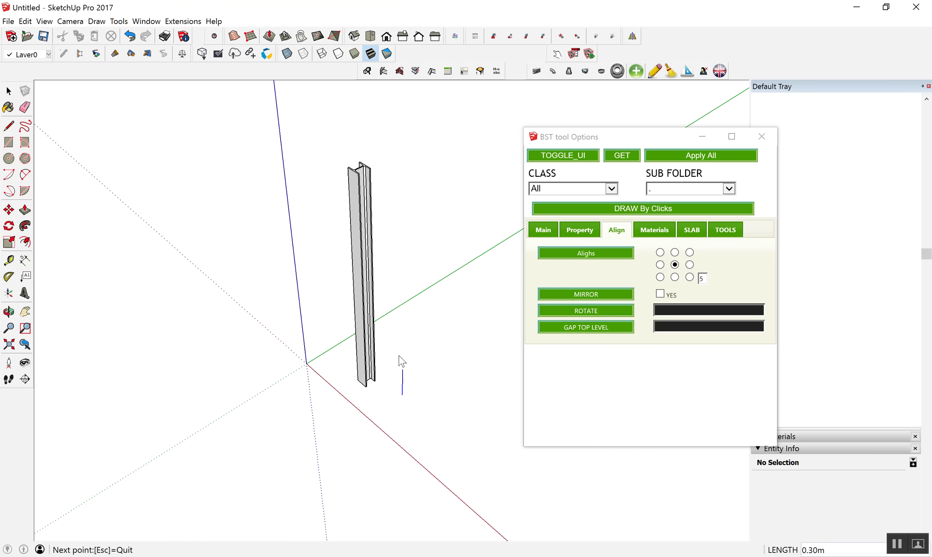
click(401, 353)
scroll(316, 79, up, 2)
scroll(316, 79, up, 2)
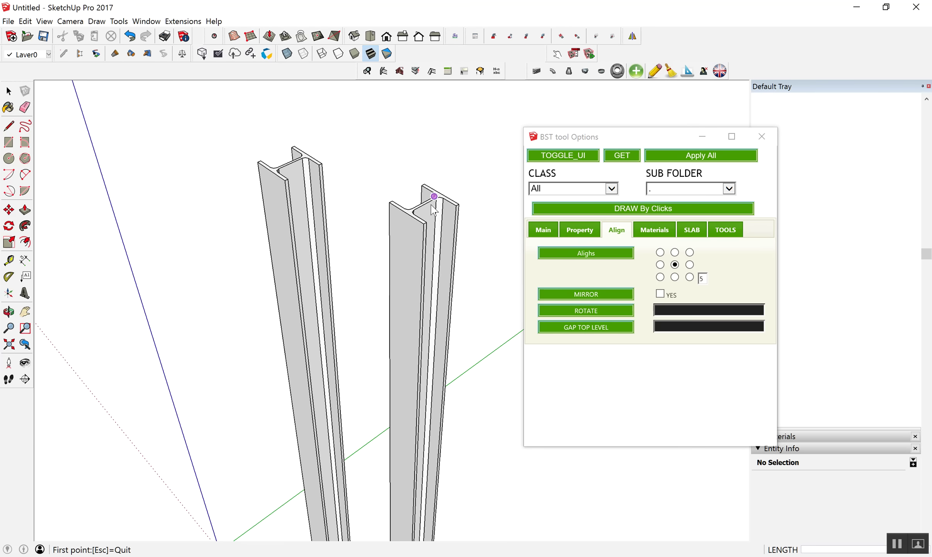
scroll(316, 78, down, 1)
- Switch to X-ray and hidden-line display, then erase the original left column
click(287, 53)
mouse_move(482, 239)
middle_down()
mouse_move(374, 264)
mouse_move(440, 270)
middle_up()
scroll(440, 269, up, 2)
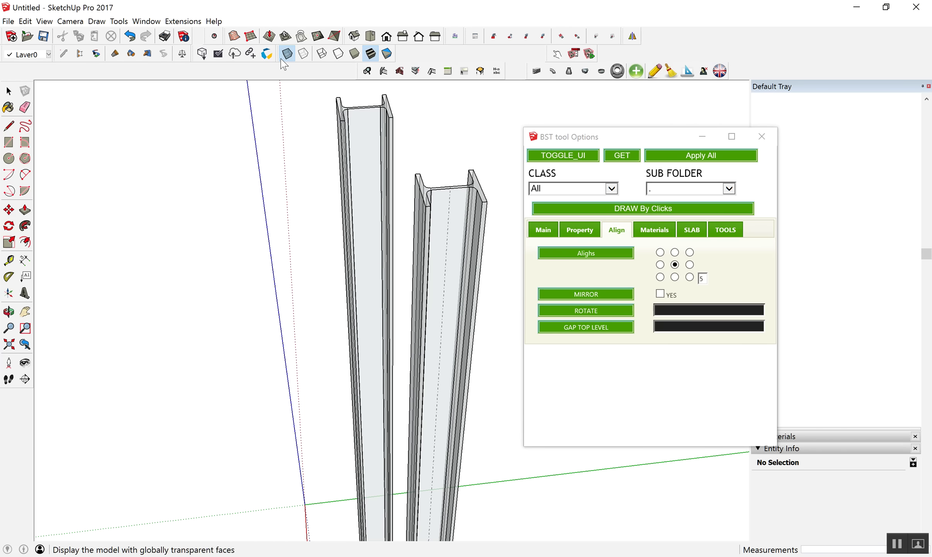
click(304, 53)
key(e)
click(389, 127)
mouse_move(388, 127)
middle_down()
mouse_move(360, 149)
mouse_move(432, 248)
mouse_move(361, 250)
mouse_move(462, 253)
middle_up()
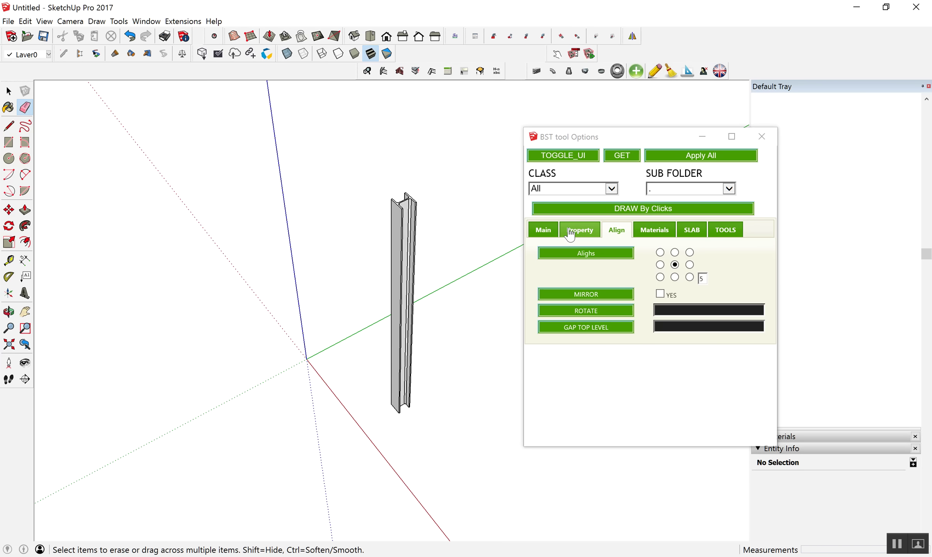
- Place a second column using the H-100x50 profile
click(580, 232)
click(701, 253)
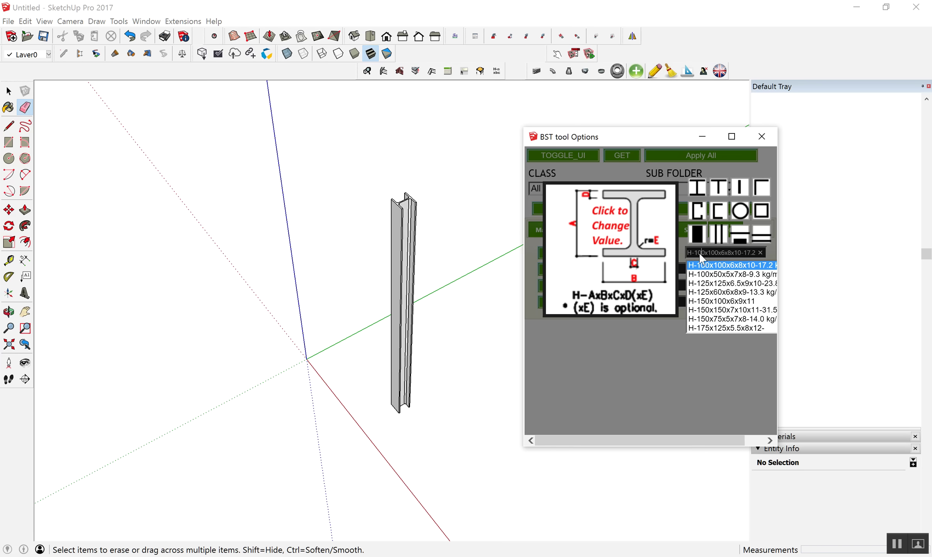
click(710, 274)
click(618, 381)
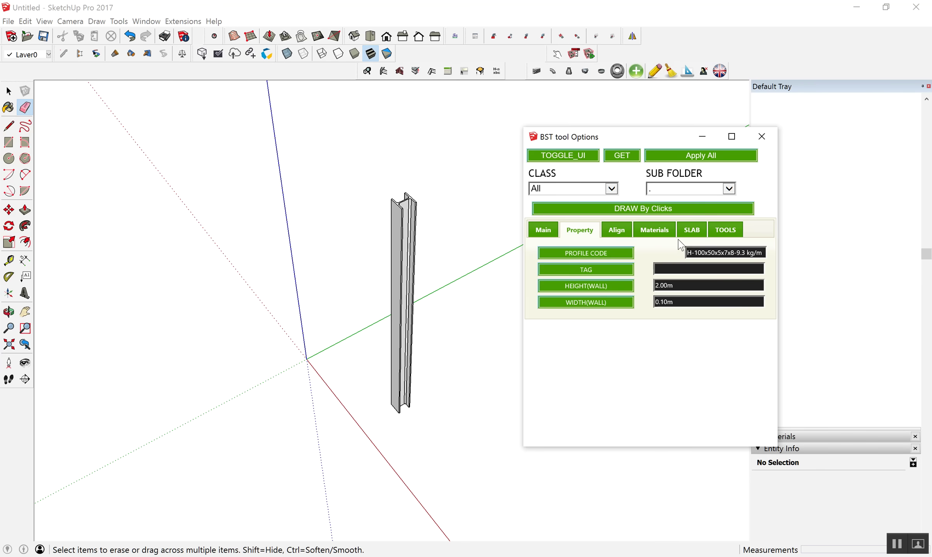
click(644, 208)
click(430, 425)
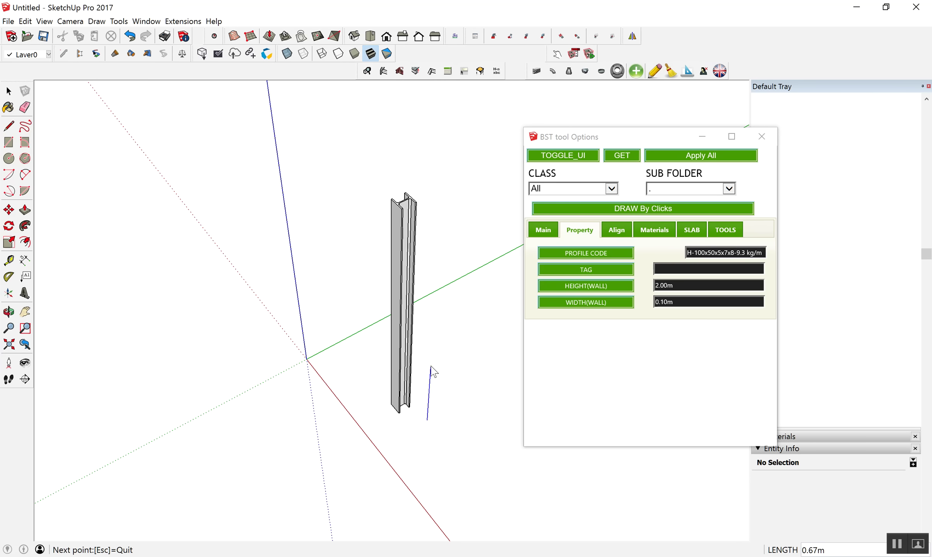
click(431, 363)
- Place a third column using the H-125x125 profile
click(713, 254)
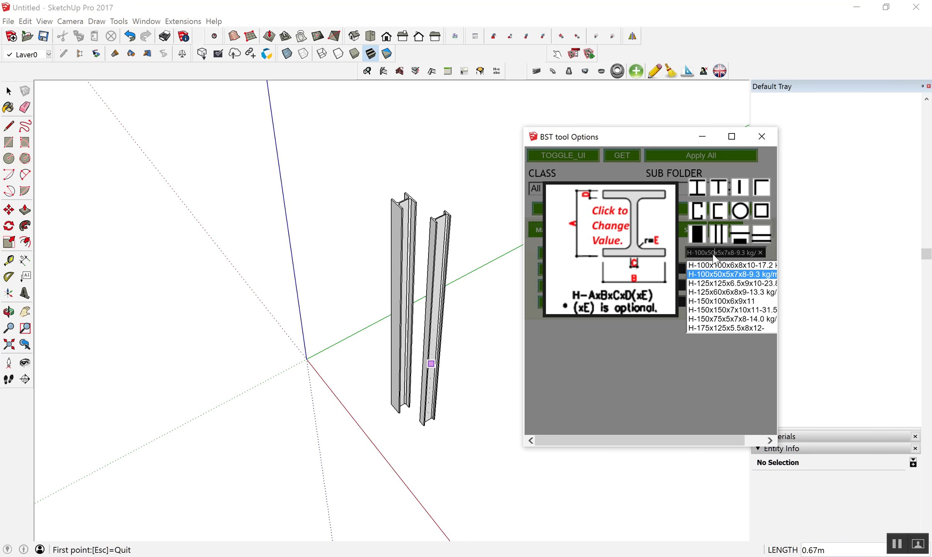
click(723, 284)
click(657, 356)
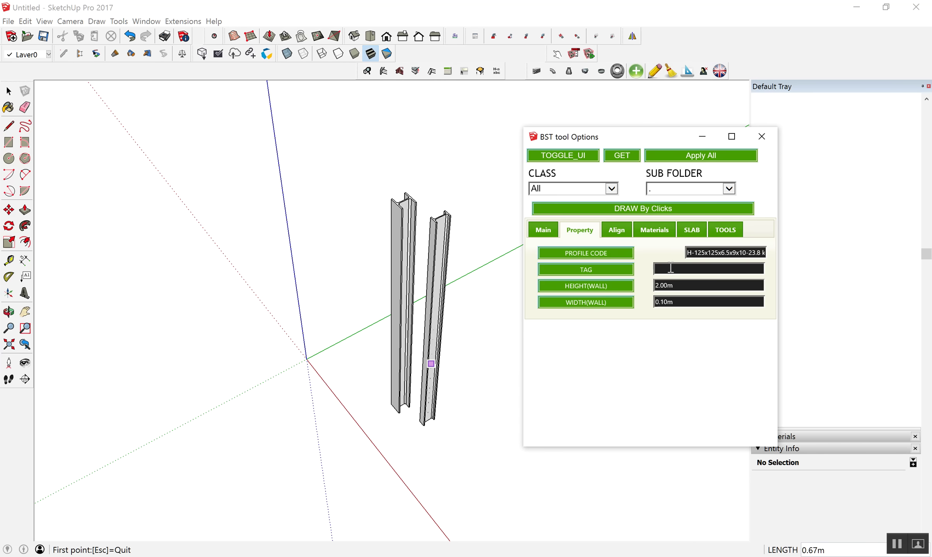
click(664, 211)
click(459, 450)
click(458, 406)
mouse_move(458, 406)
middle_down()
mouse_move(325, 368)
mouse_move(410, 327)
middle_up()
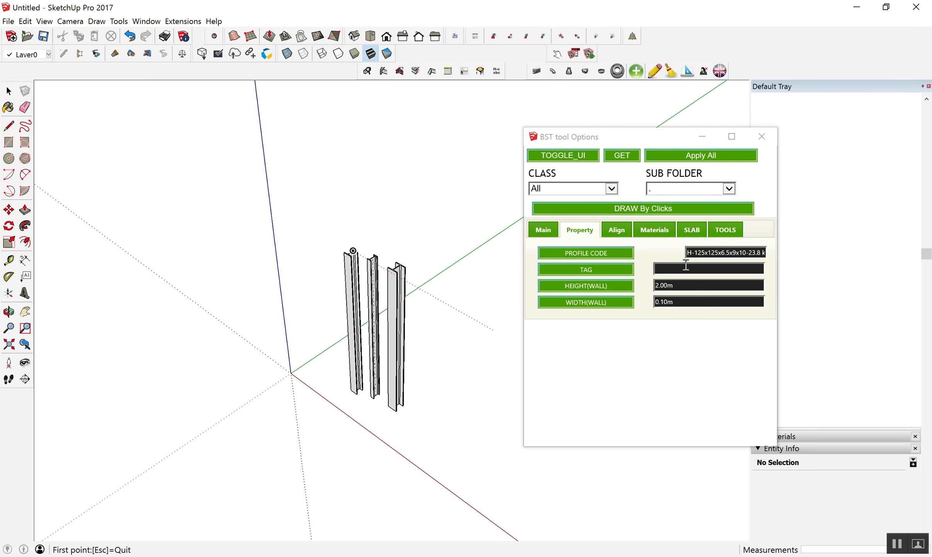
- Add two channel columns with the 100x50 and 125x65 channel profiles
click(697, 255)
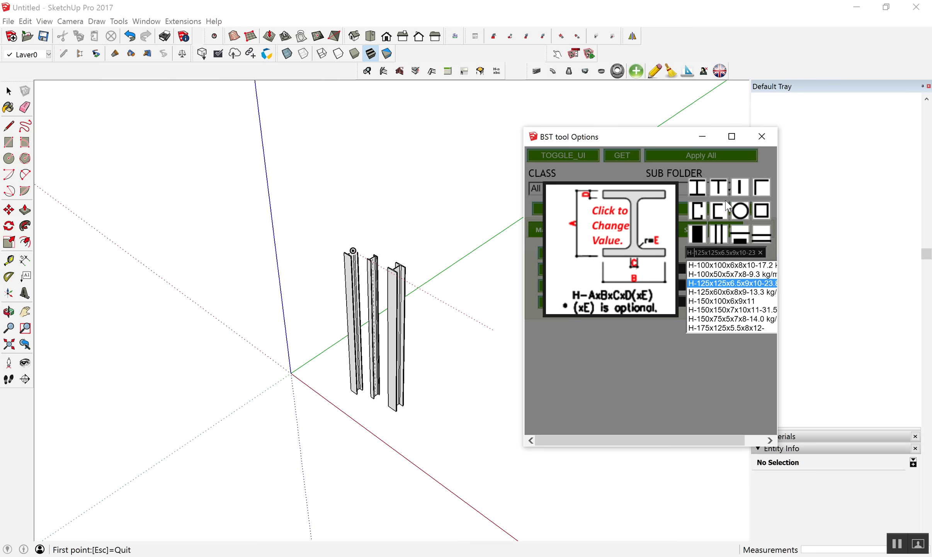
click(721, 213)
click(727, 265)
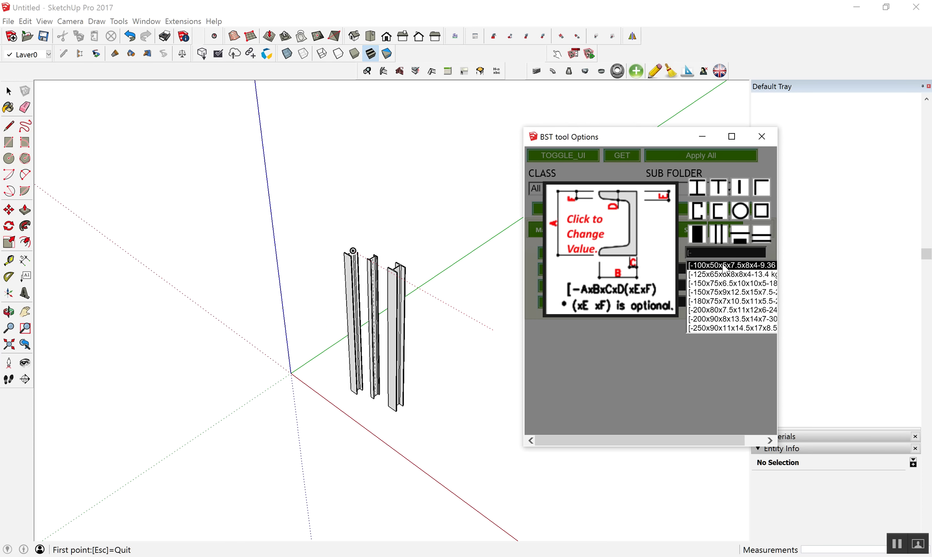
click(649, 353)
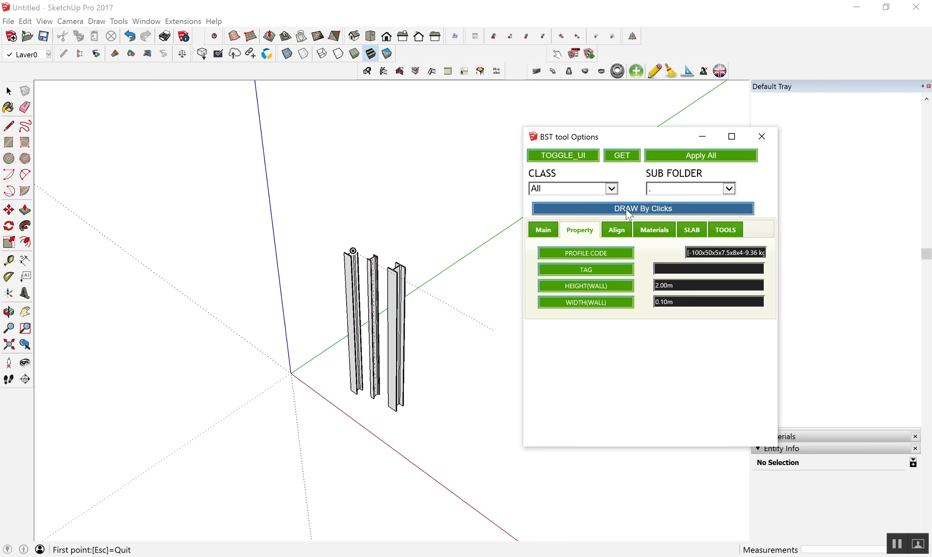
click(430, 434)
click(432, 399)
scroll(436, 400, up, 3)
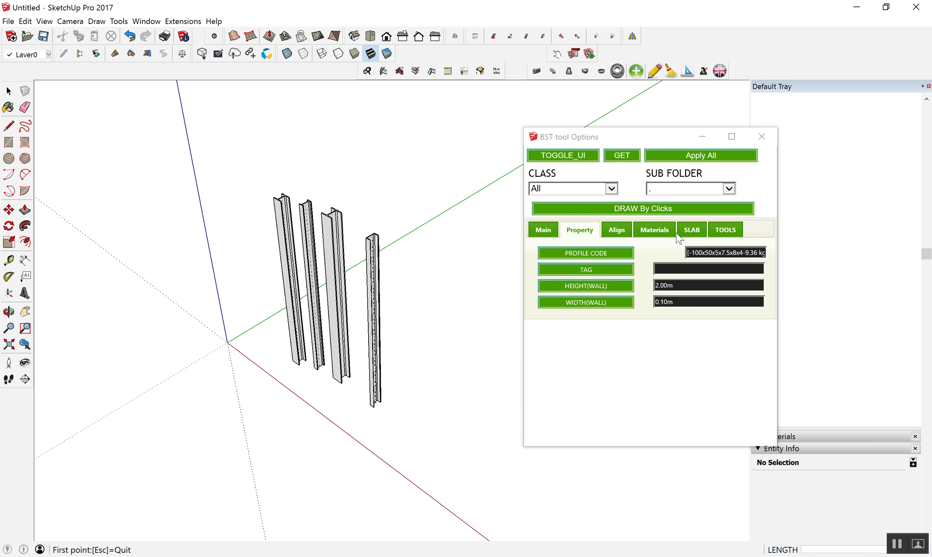
click(706, 252)
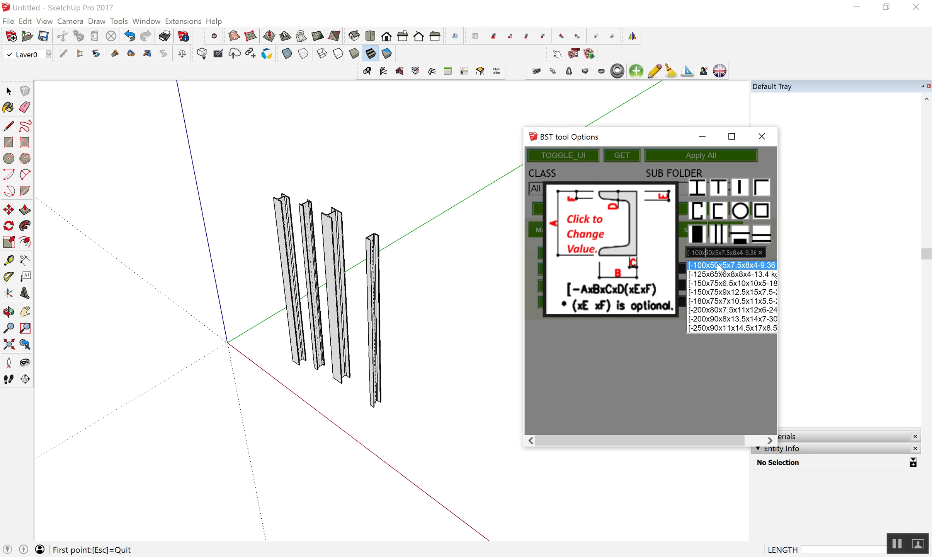
click(718, 273)
click(644, 364)
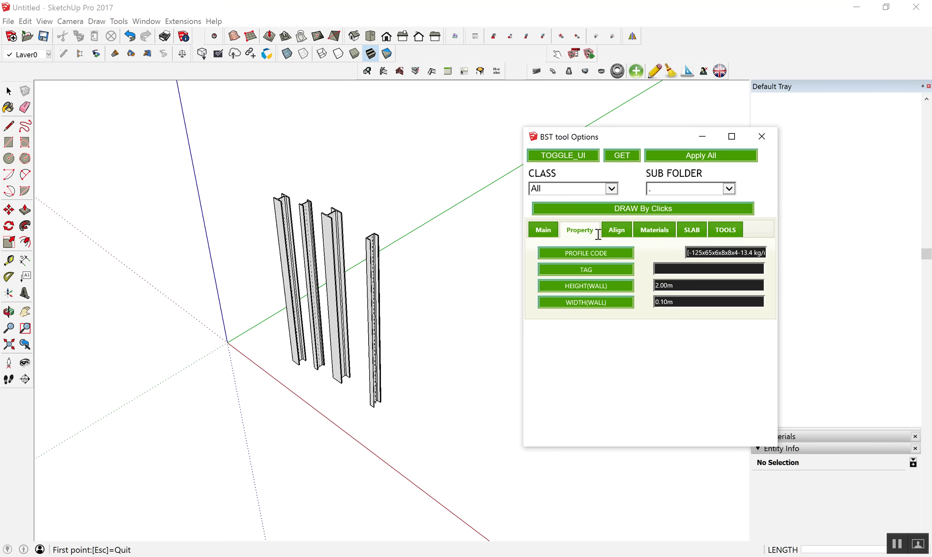
click(396, 413)
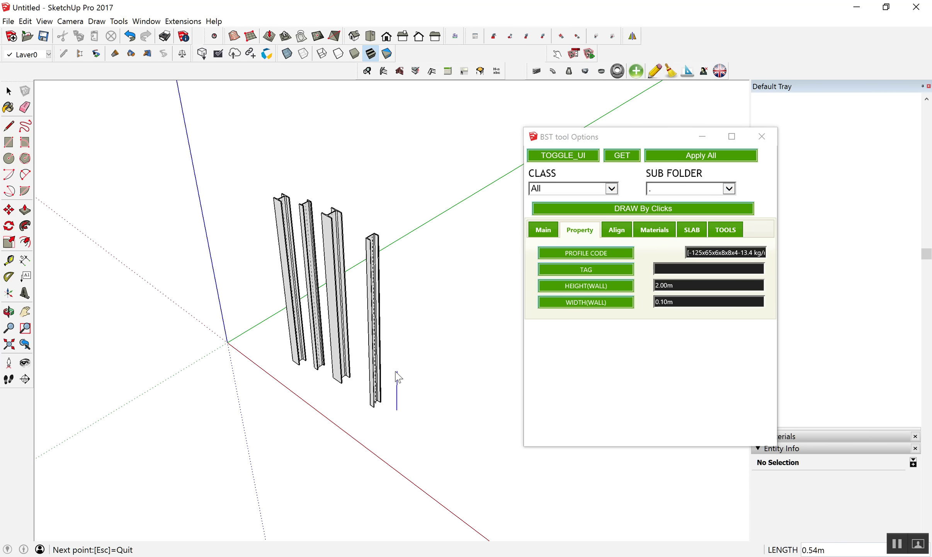
click(396, 371)
- Add a 150x75 channel column as the sixth member and minimize the options dialog
click(719, 255)
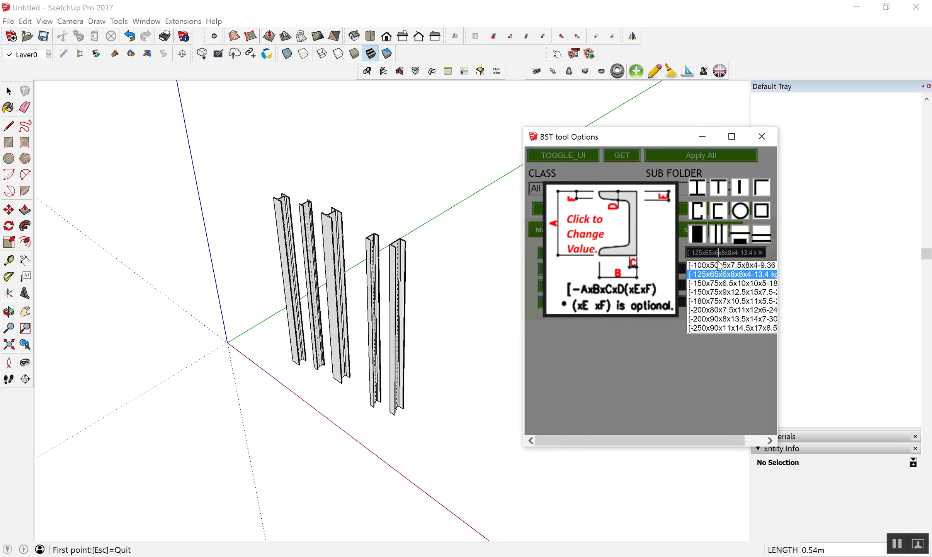
click(717, 284)
click(656, 362)
click(682, 209)
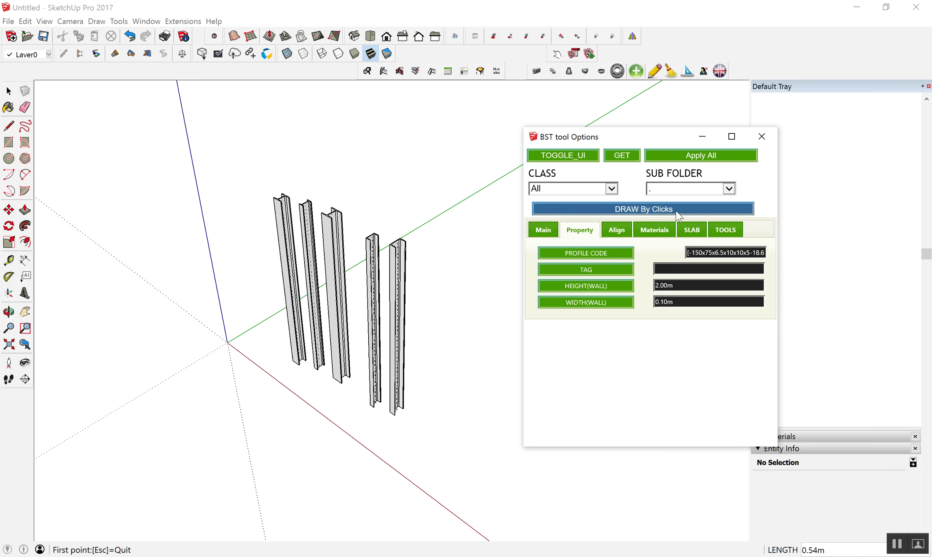
click(418, 421)
click(415, 368)
mouse_move(415, 368)
middle_down()
mouse_move(271, 305)
mouse_move(506, 238)
mouse_move(306, 302)
mouse_move(418, 296)
middle_up()
scroll(417, 298, up, 2)
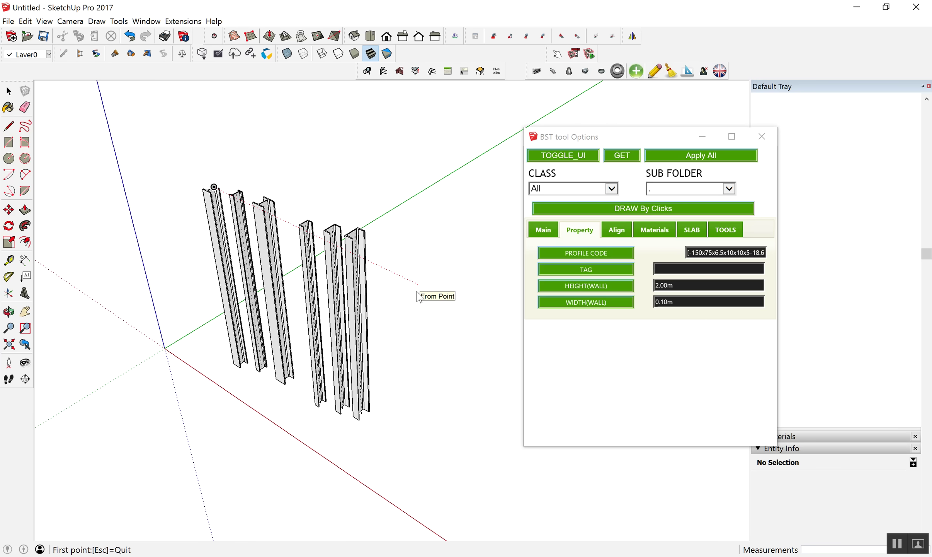
scroll(419, 296, up, 1)
scroll(418, 295, up, 1)
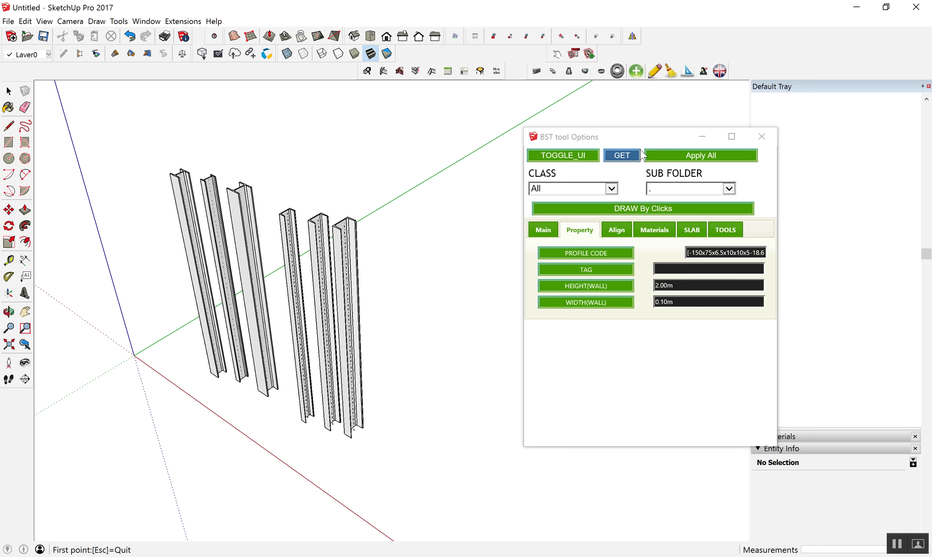
click(700, 137)
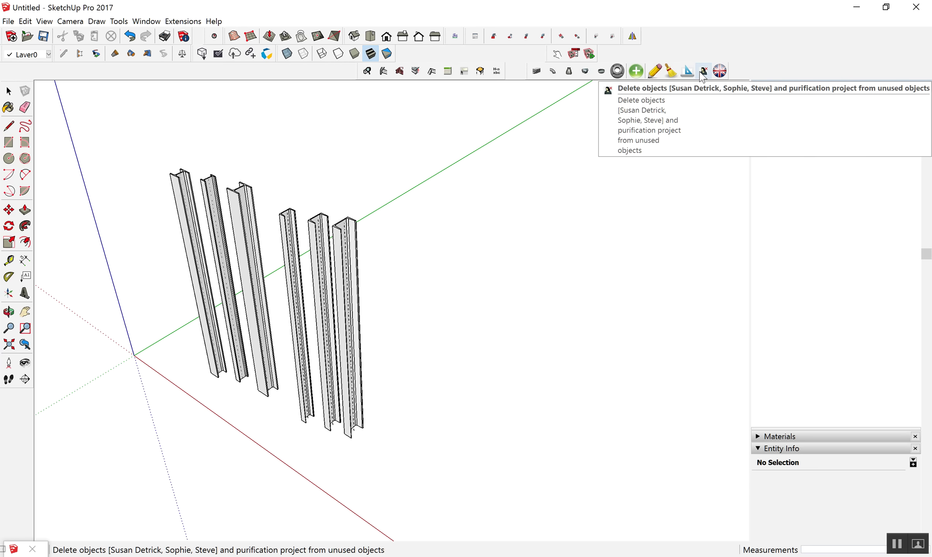
- Switch CoolPipe's language to English, change circle segments to 12, and save the settings
click(719, 73)
click(325, 105)
click(305, 116)
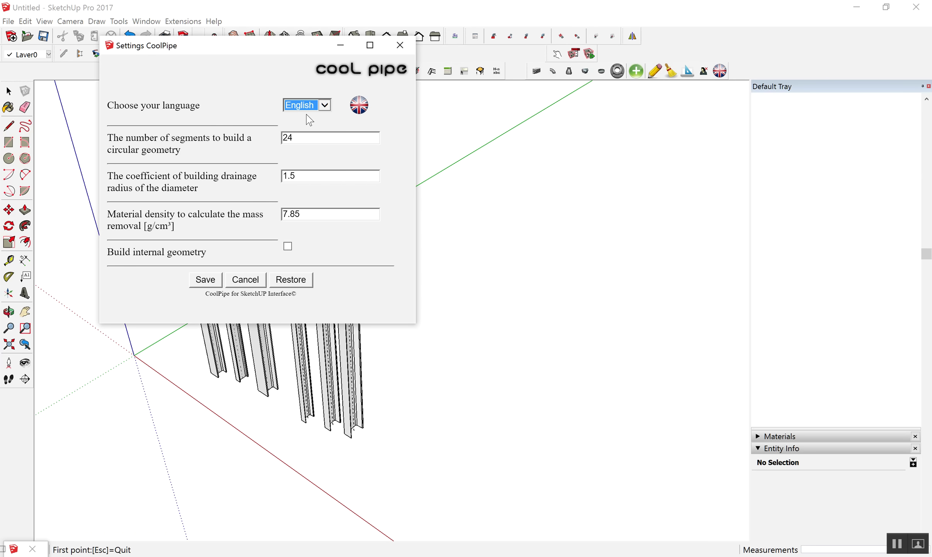
drag(310, 138, 282, 147)
text(2)
click(206, 279)
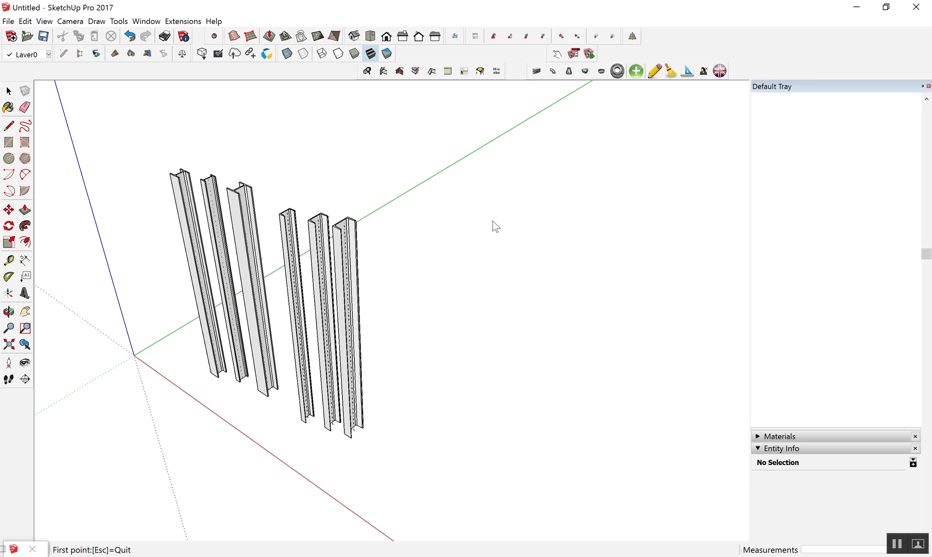
scroll(553, 135, down, 2)
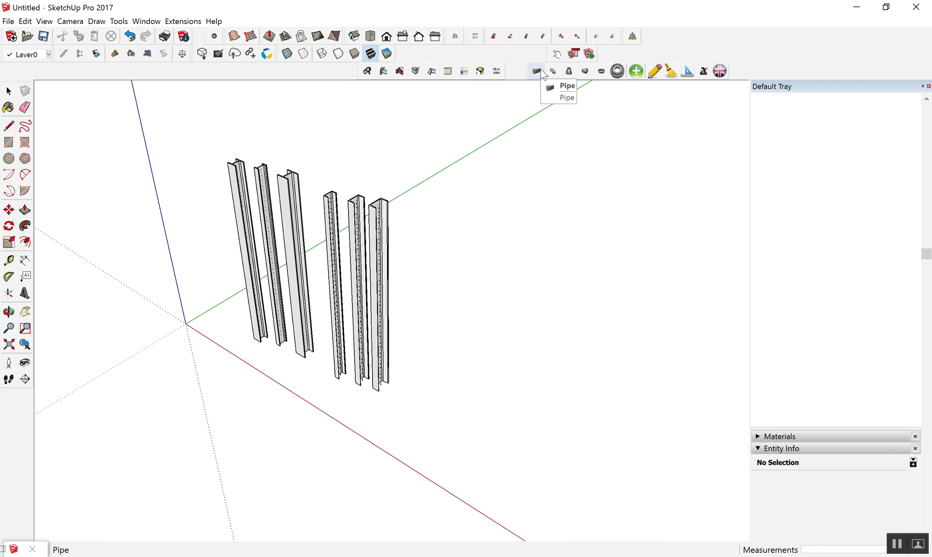
- Create a CoolPipe database entry named HDPE PIPE and select it in the Database dropdown
click(543, 72)
drag(567, 102, 625, 107)
click(641, 158)
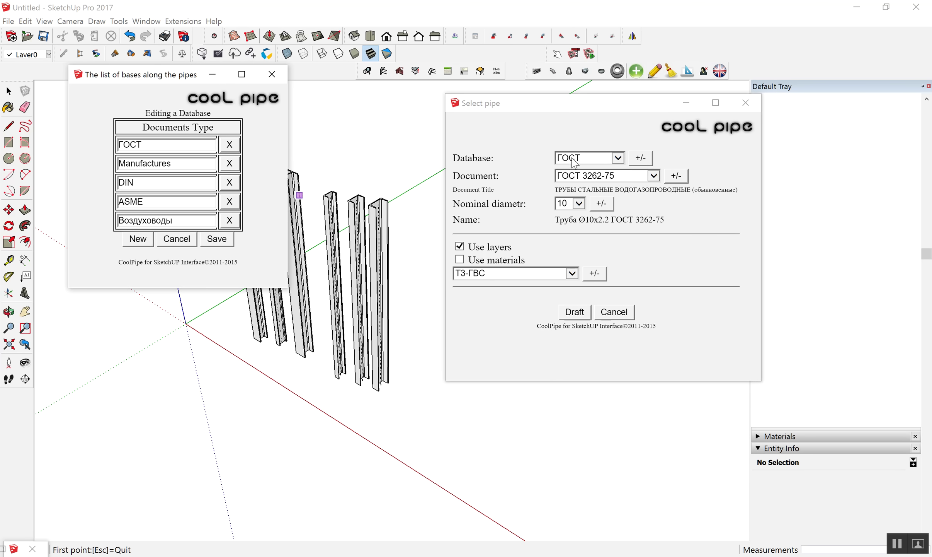
click(133, 242)
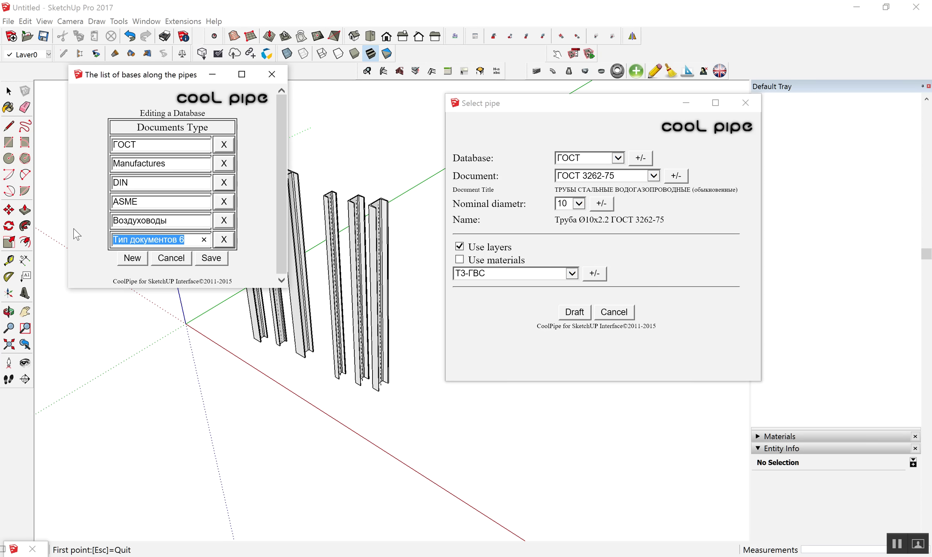
text(Н)
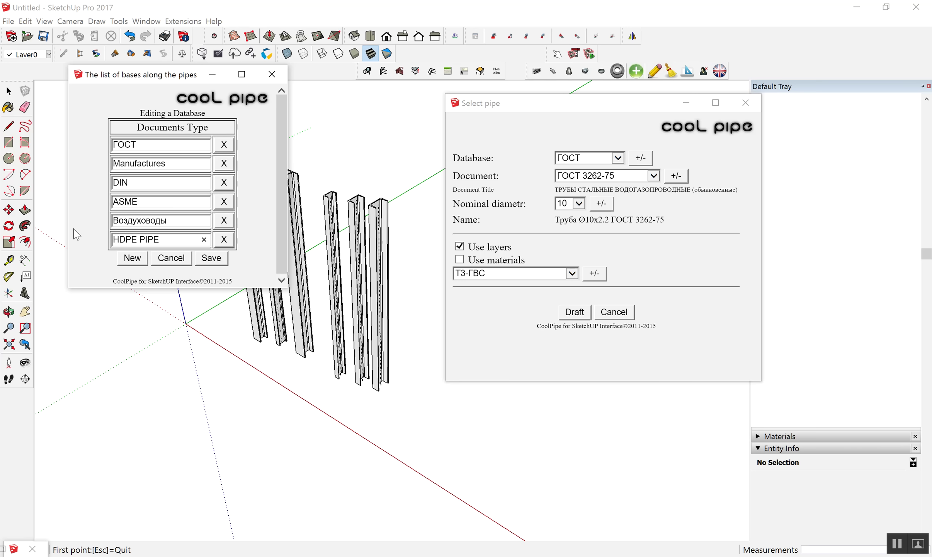
click(211, 262)
click(617, 159)
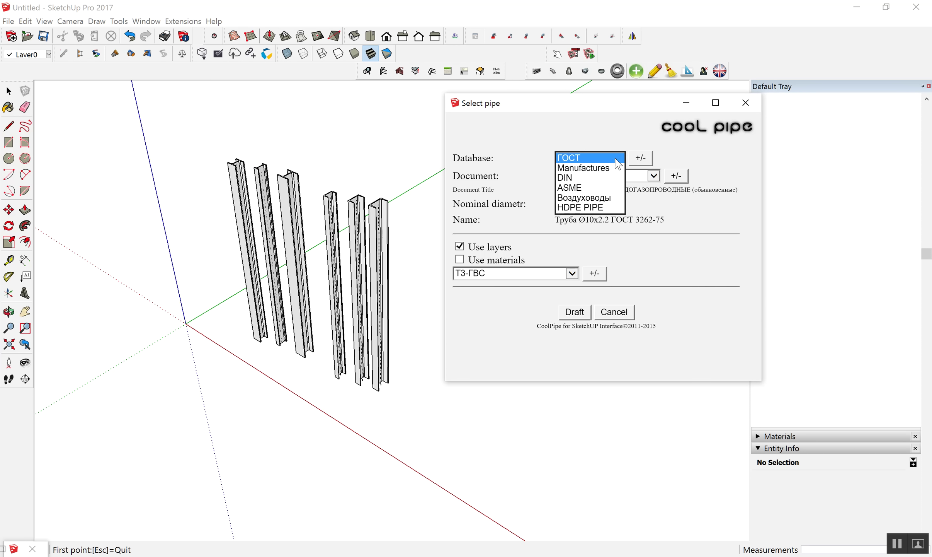
click(589, 207)
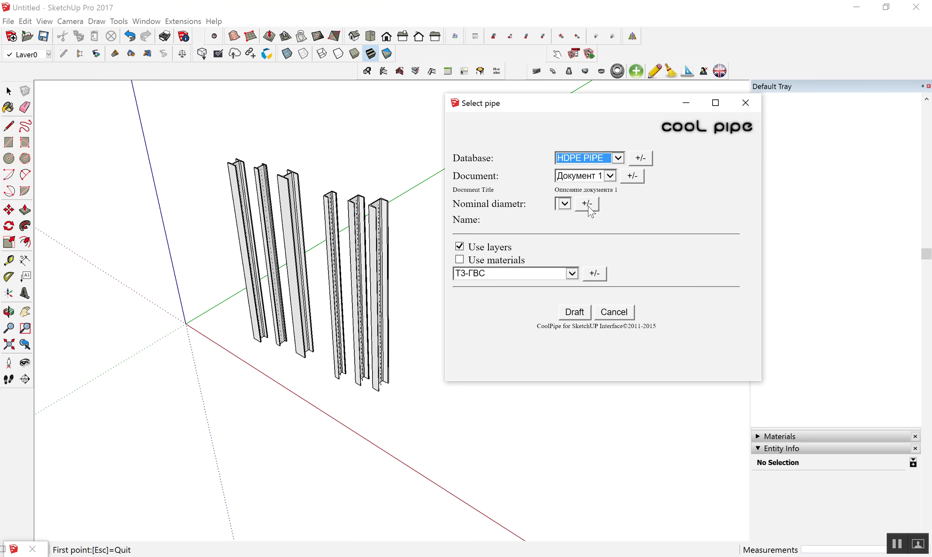
- Create a document titled and described HDPE PIPE, then select it in the Document dropdown
click(632, 176)
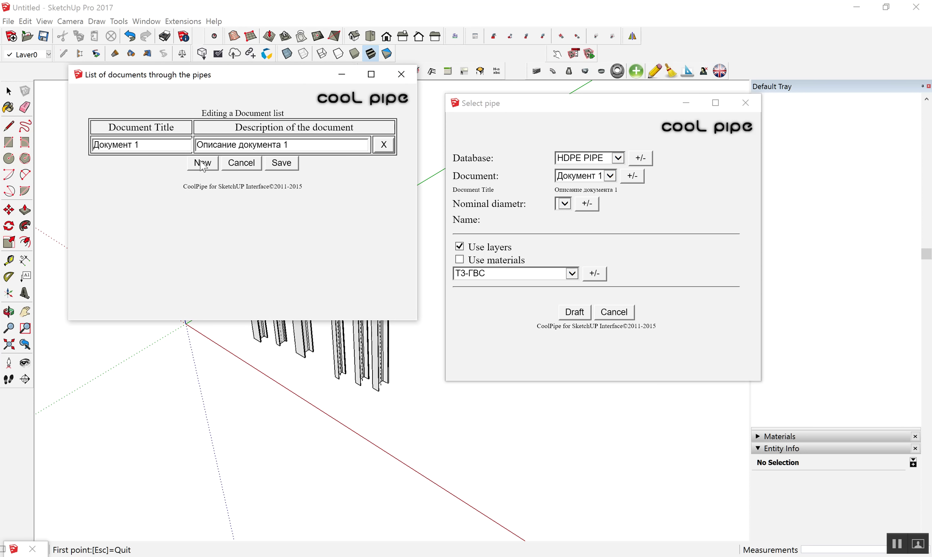
click(204, 167)
drag(133, 163, 79, 171)
text(HDPE PIPE)
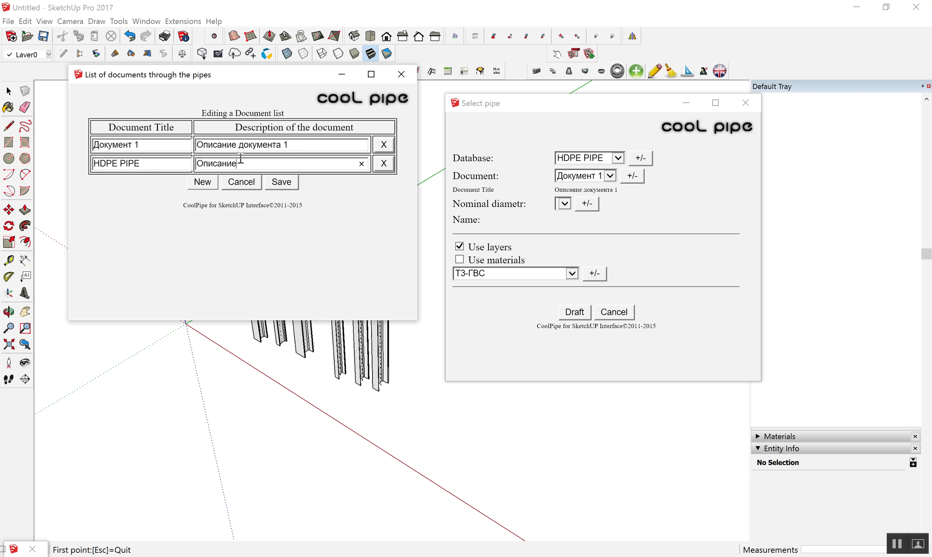
drag(241, 163, 190, 160)
text(HDPE PIPE)
click(281, 182)
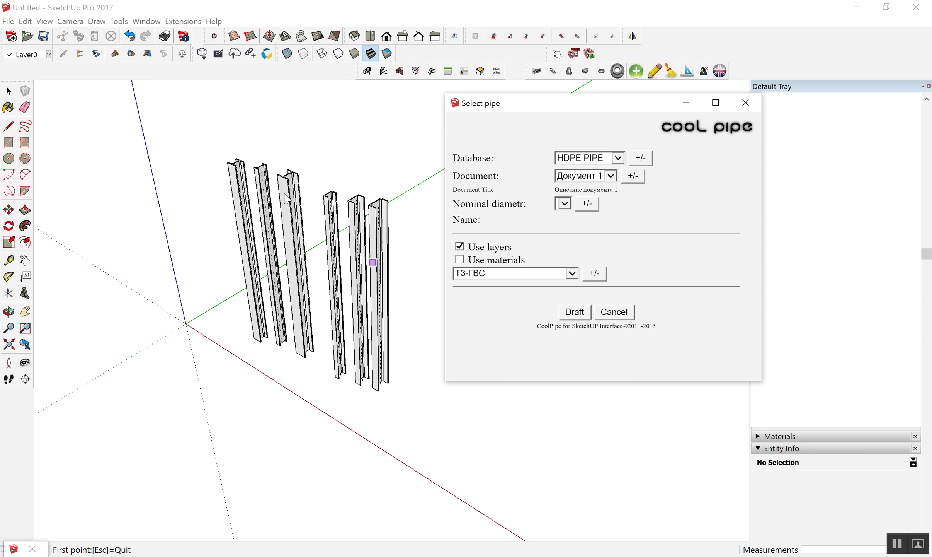
scroll(283, 185, down, 2)
click(610, 176)
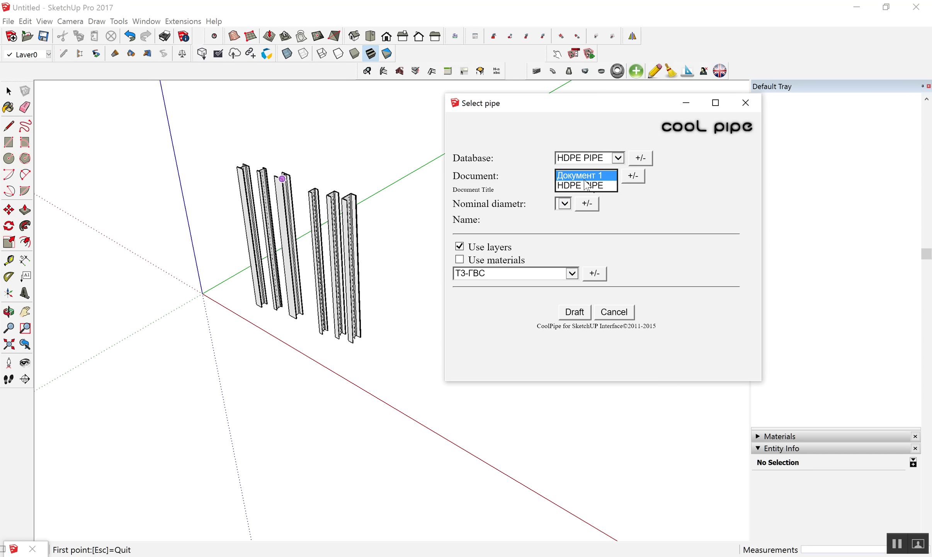
click(586, 186)
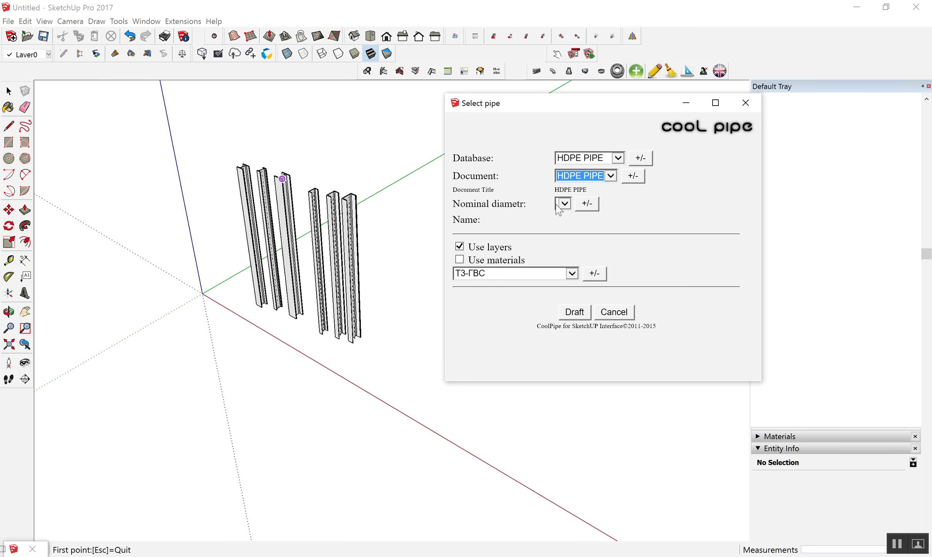
- Add a 225 OD HDPE size entry with wall thickness 14 and copy its specification name
click(586, 209)
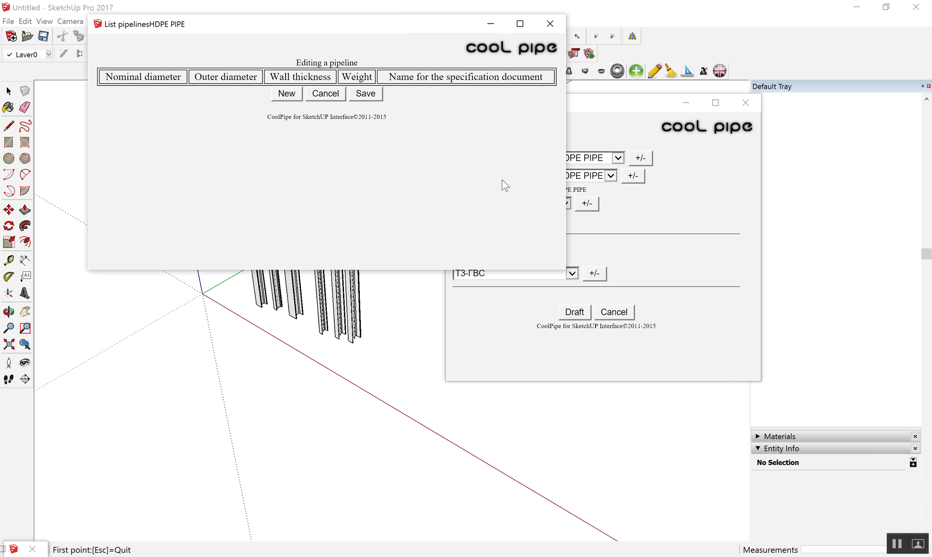
click(285, 93)
click(162, 106)
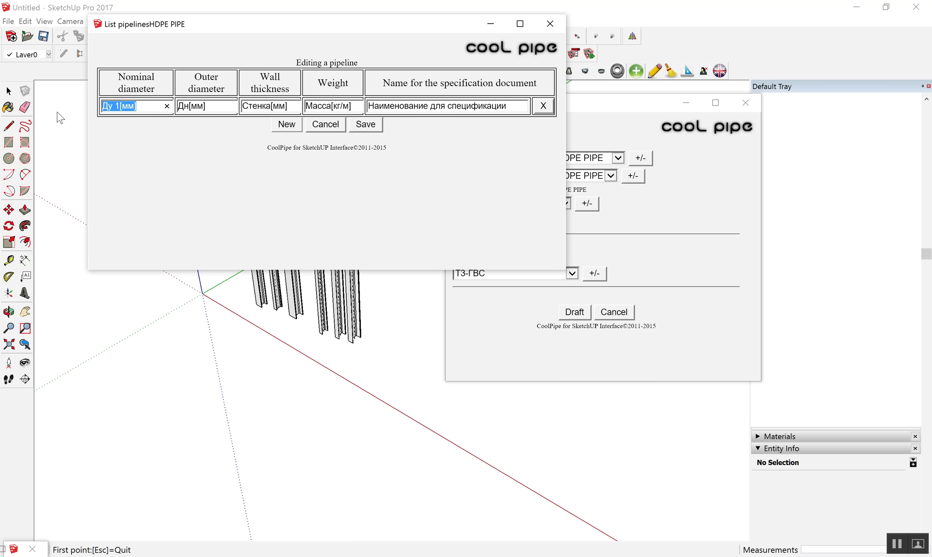
text(225 OD)
click(225, 103)
text(225)
click(279, 107)
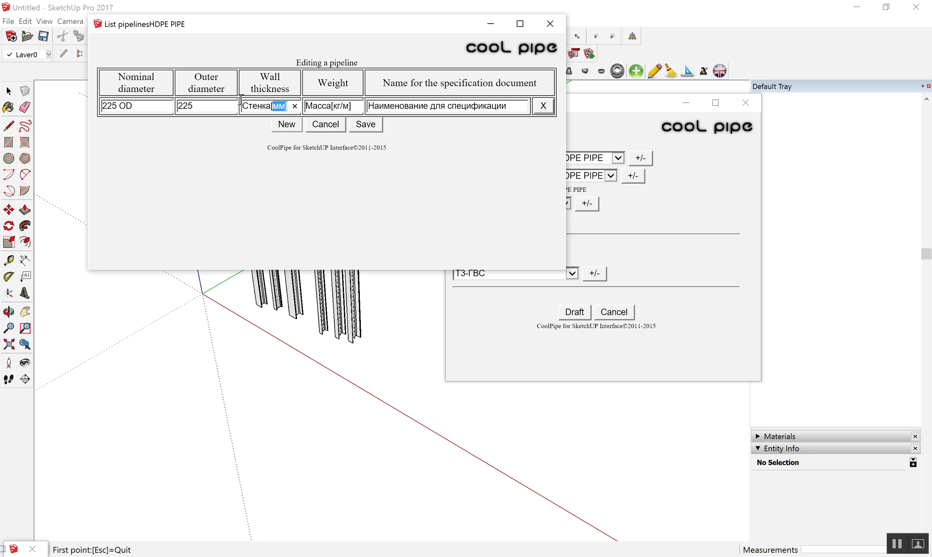
text(14)
click(358, 109)
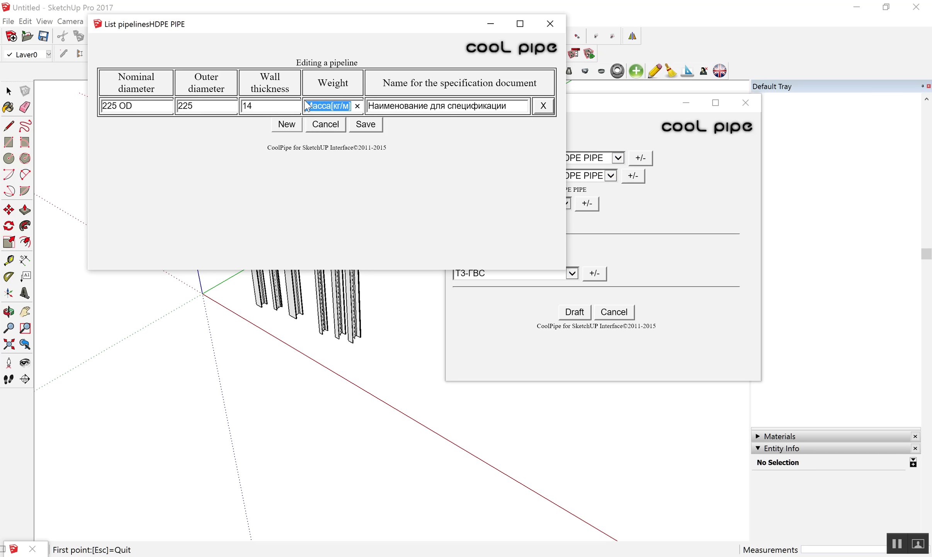
click(356, 108)
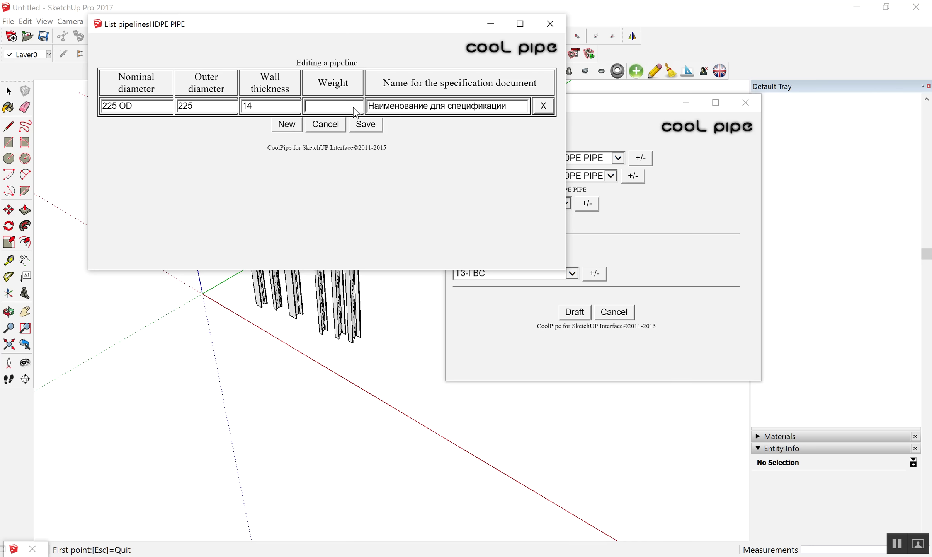
click(518, 104)
key(BackSpace)
text(ท่อ HDPE ขนาด 225 OD)
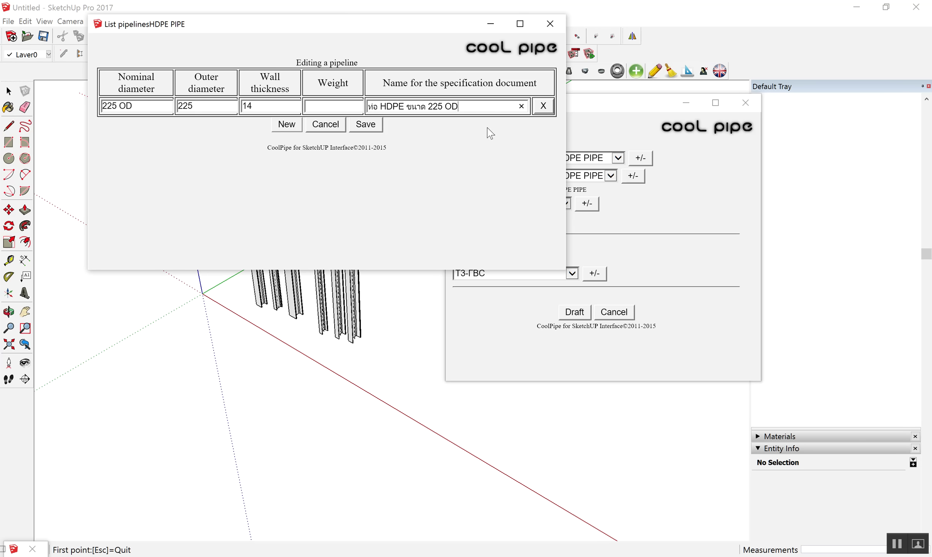
triple_click(472, 105)
key(ctrl+c)
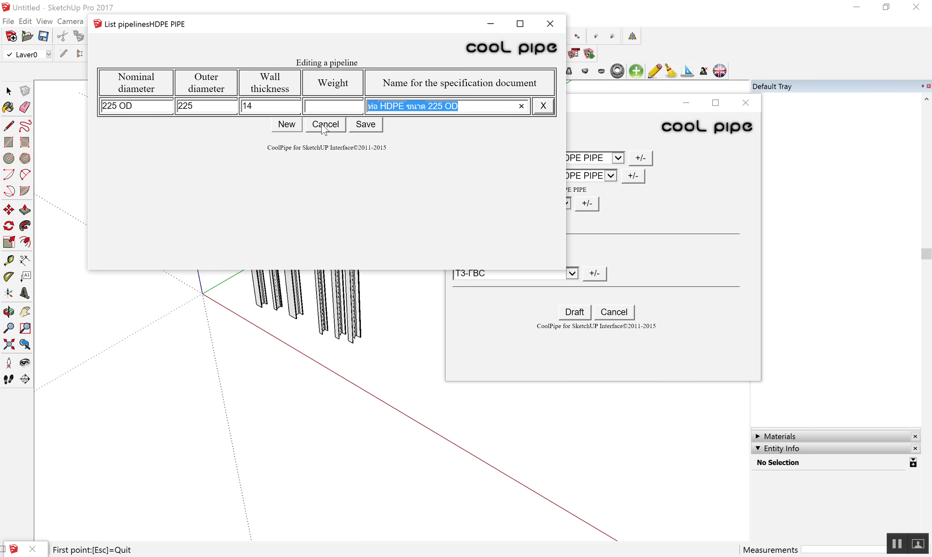
- Add a 250 OD entry with wall thickness 17, reusing the specification name edited to 250
click(288, 124)
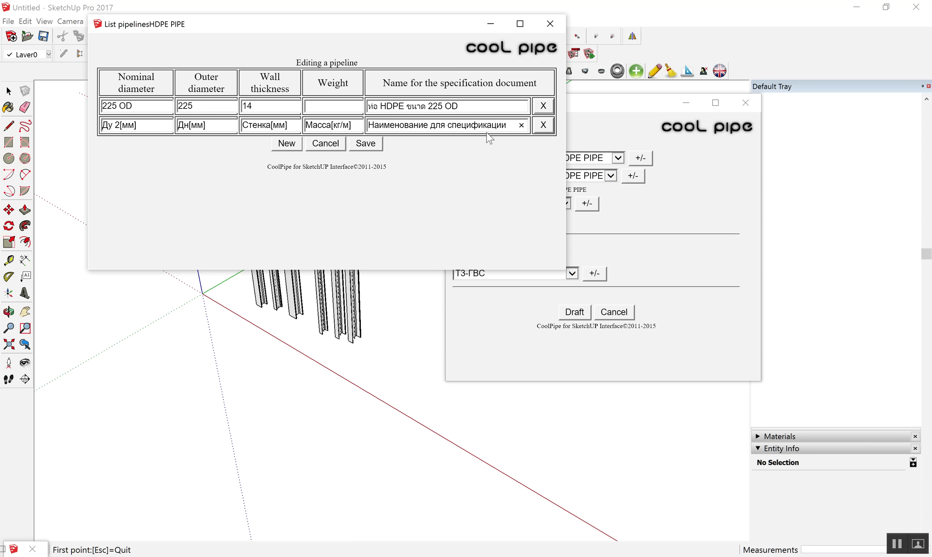
drag(514, 124, 328, 120)
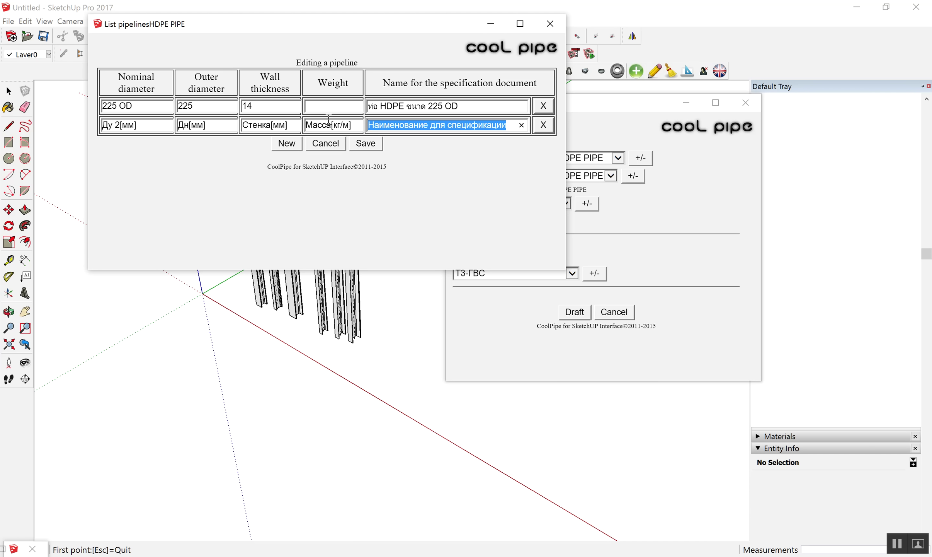
key(ctrl+v)
click(447, 126)
text(=)
key(BackSpace)
key(BackSpace)
key(BackSpace)
text(50)
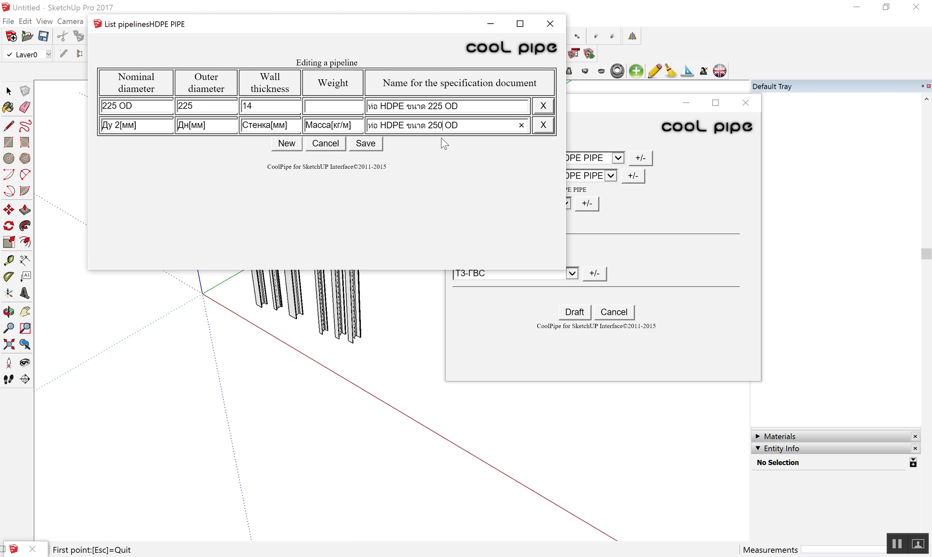
drag(151, 126, 64, 122)
text(250 OD)
key(Tab)
text(25)
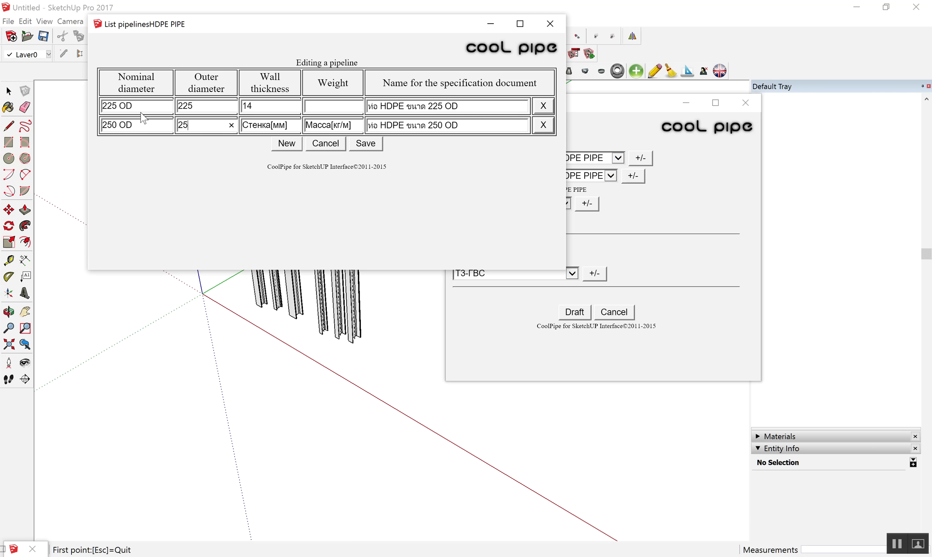
key(Tab)
text(1)
key(Tab)
key(BackSpace)
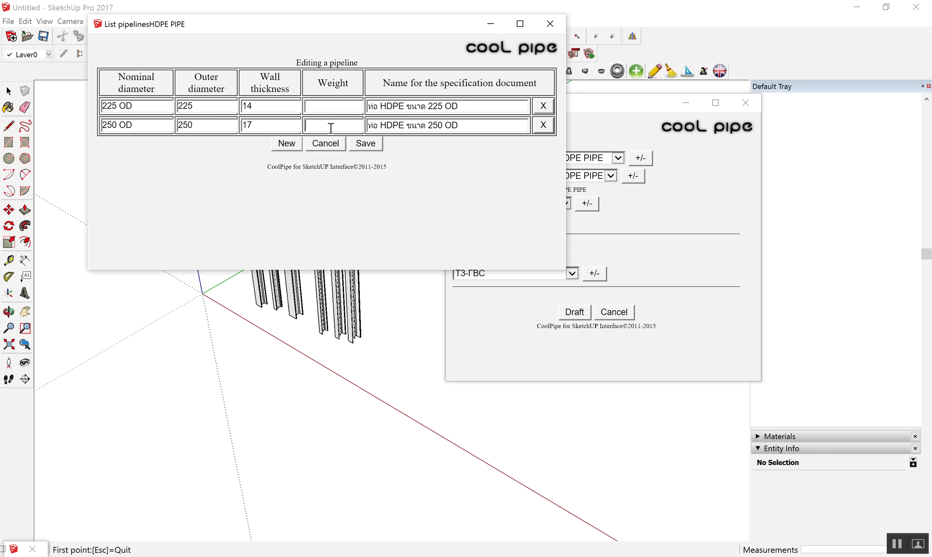
- Add a 280 OD entry with wall thickness 20 and a pasted specification name
click(287, 143)
drag(159, 146, 98, 141)
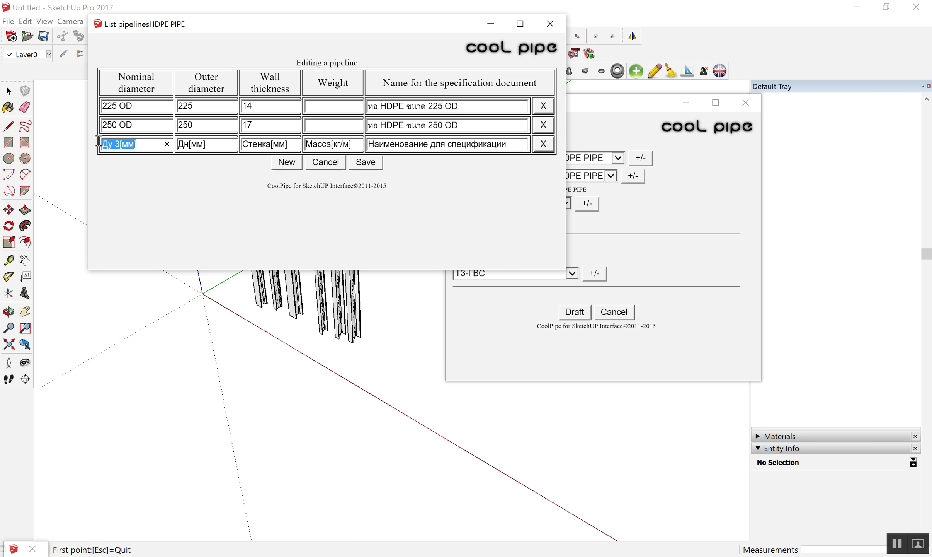
text(280 OD)
drag(206, 145, 168, 147)
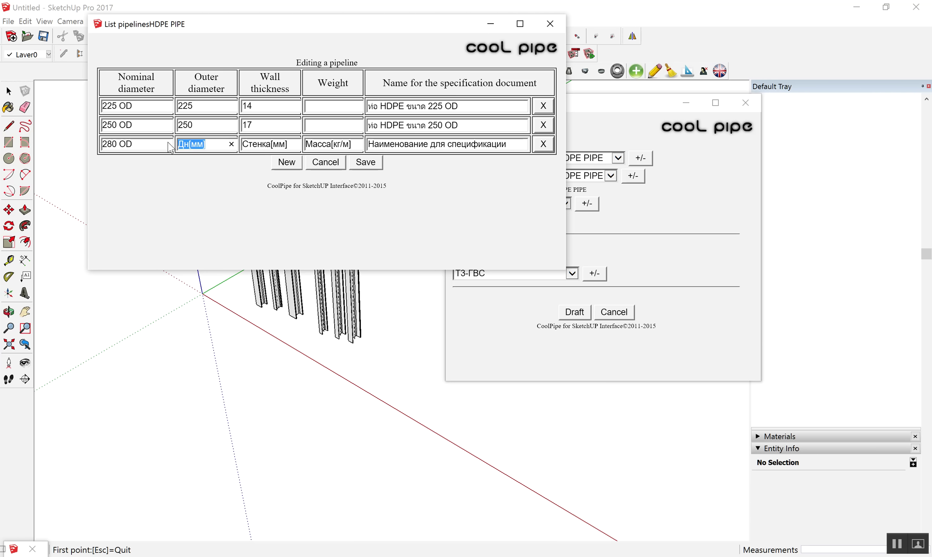
text(280)
drag(261, 146, 242, 153)
text(20)
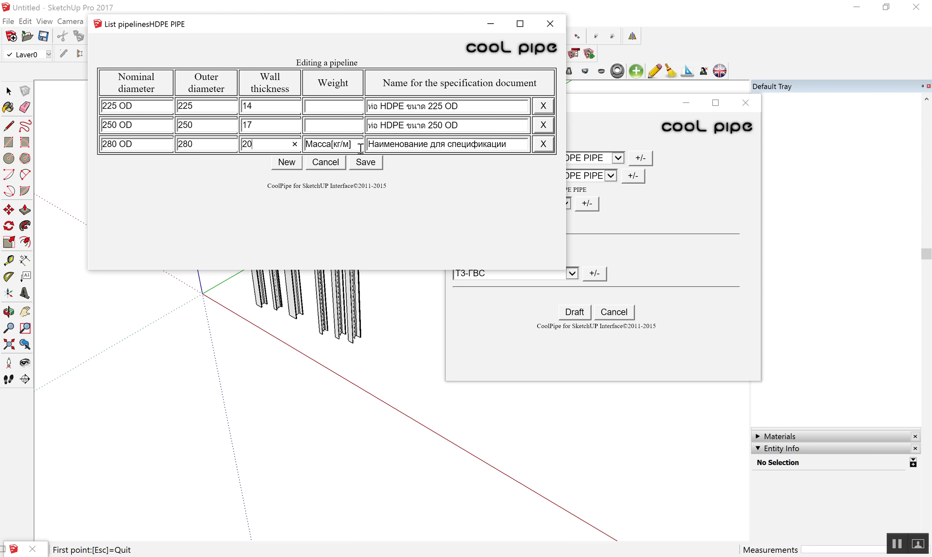
drag(360, 148, 300, 145)
key(BackSpace)
click(501, 143)
triple_click(489, 144)
key(ctrl+v)
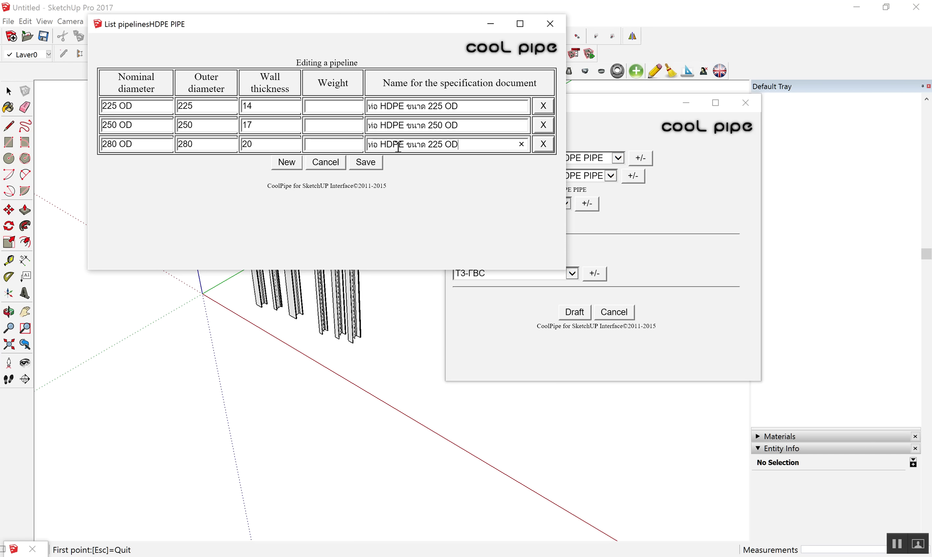
click(442, 144)
key(BackSpace)
key(BackSpace)
- Finish the last specification name and save the HDPE pipe size list
text(50)
click(364, 162)
middle_drag(296, 172, 228, 187)
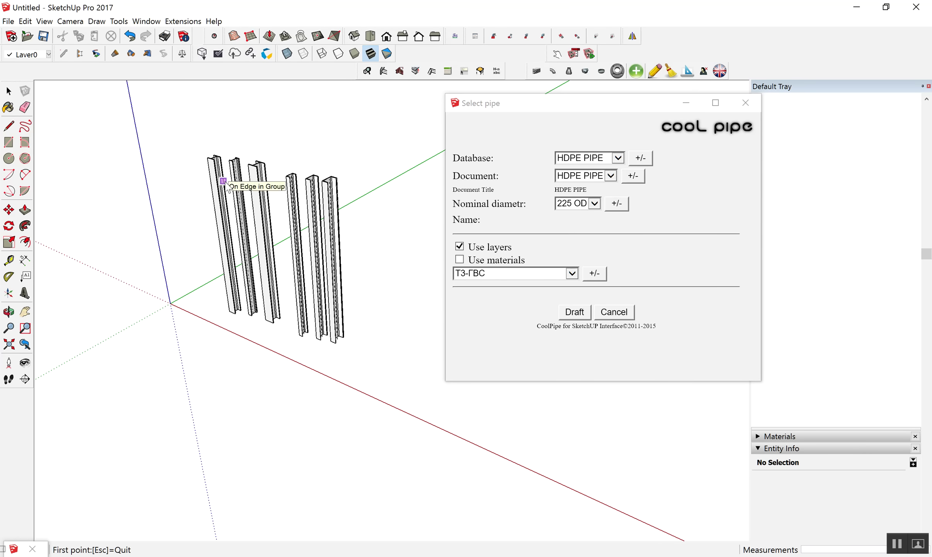
scroll(365, 313, up, 3)
scroll(373, 301, down, 2)
scroll(375, 299, down, 1)
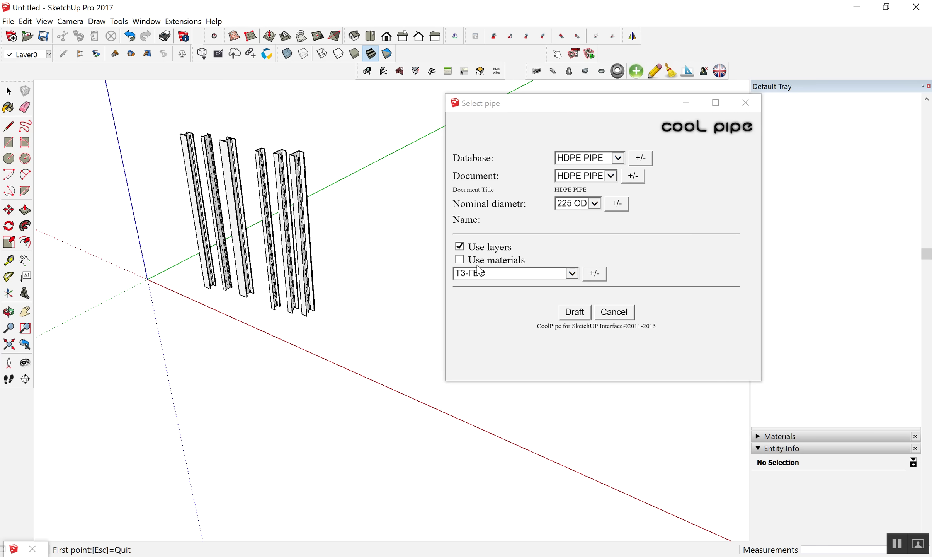
- Create an HDPE PIPE layer and assign it as the pipe layer
click(597, 273)
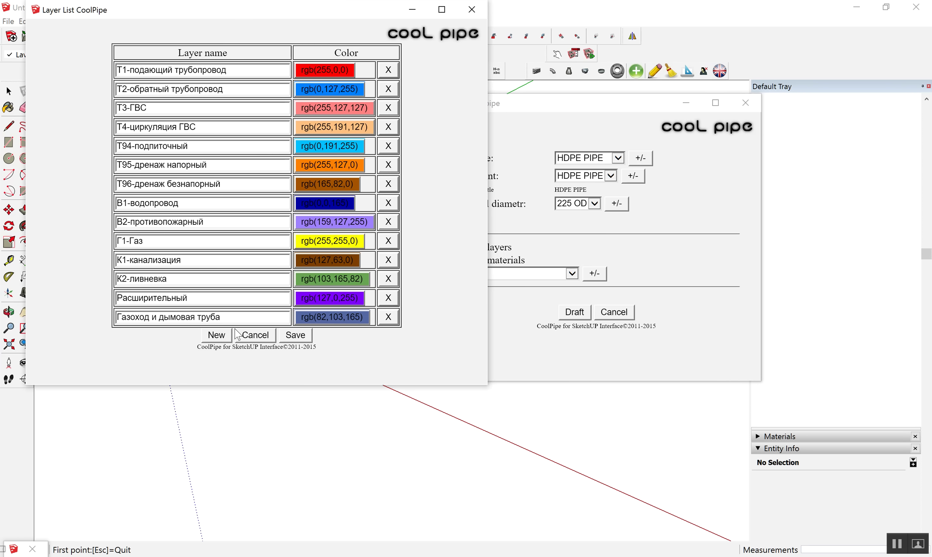
click(217, 335)
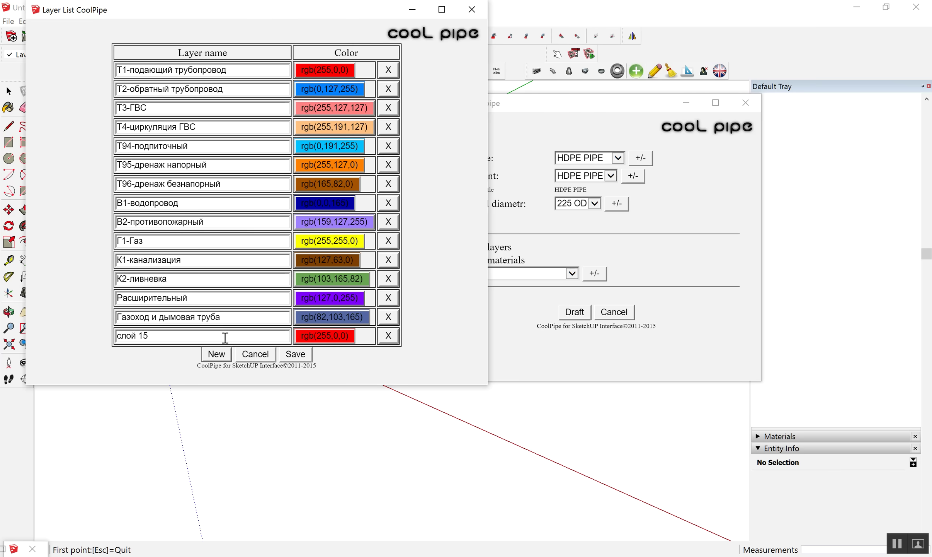
drag(148, 336, 120, 337)
key(BackSpace)
text(HDPE PIPE)
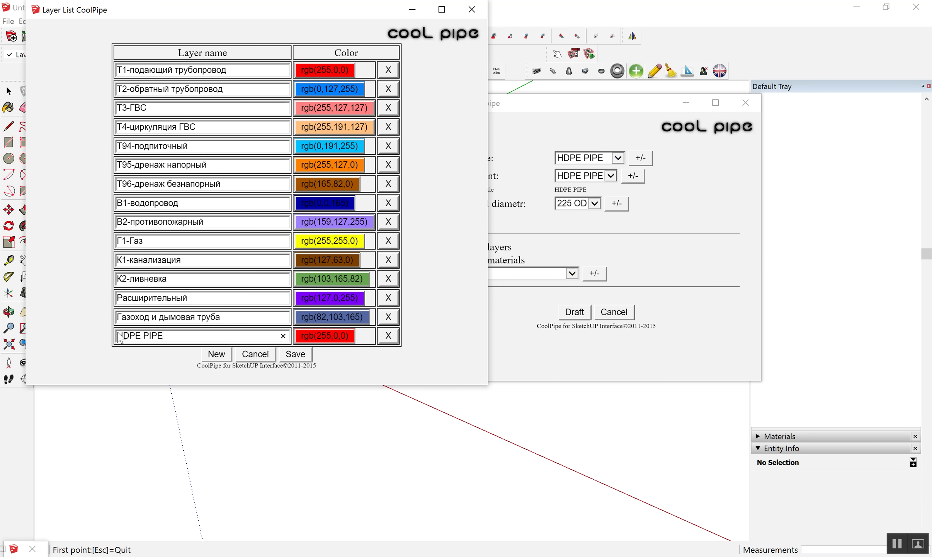
click(287, 355)
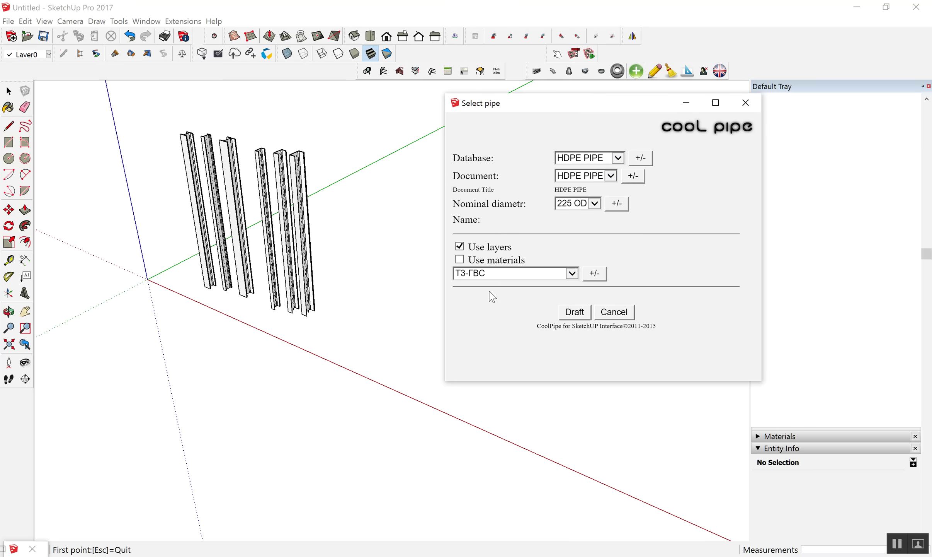
click(562, 279)
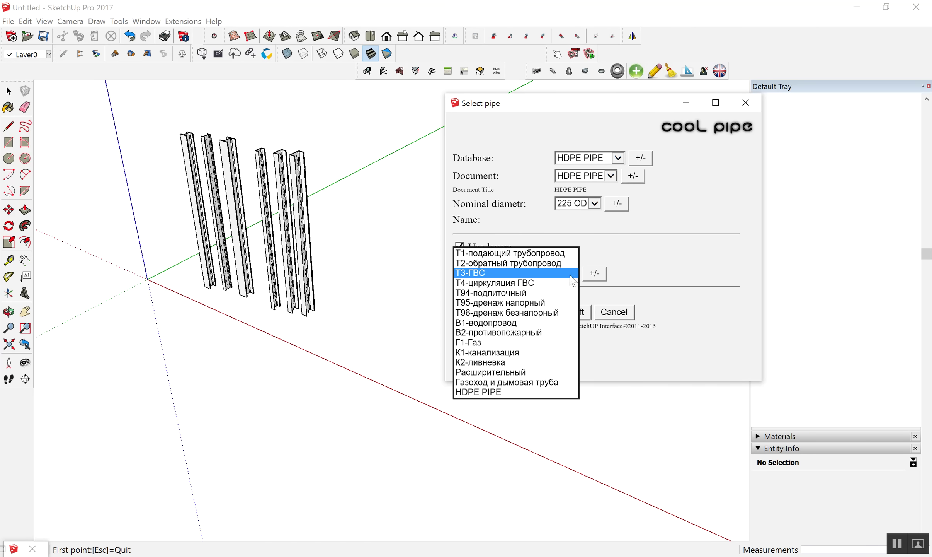
click(494, 392)
- Select the 225 OD nominal diameter and start drafting the pipe
click(595, 204)
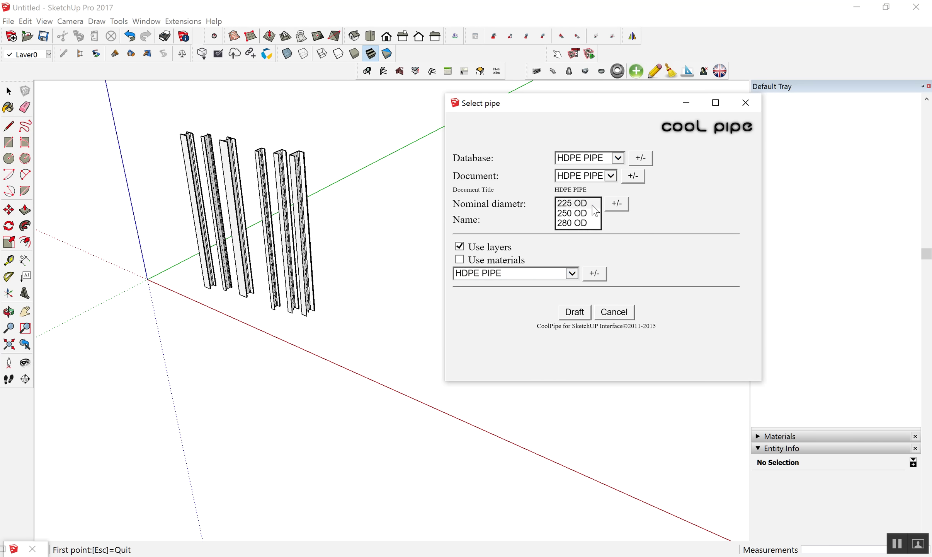
click(574, 205)
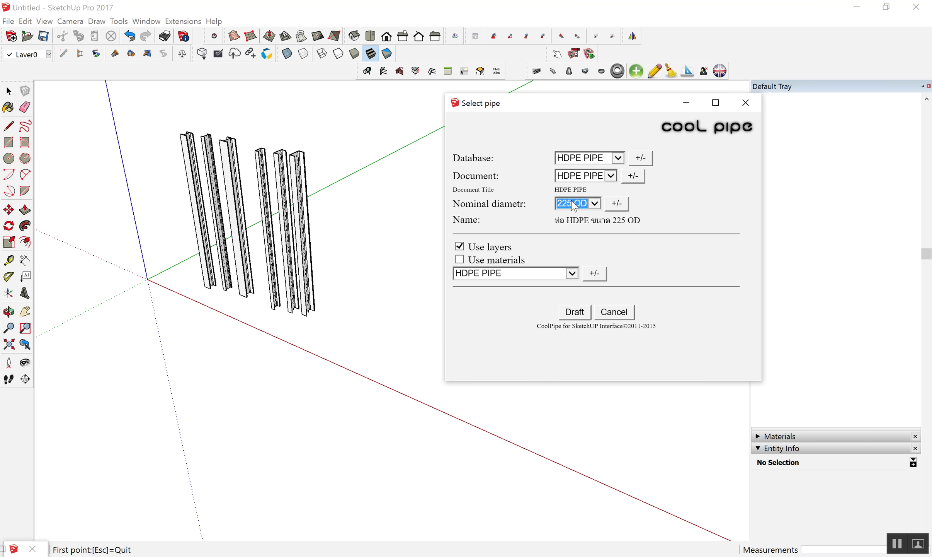
click(574, 312)
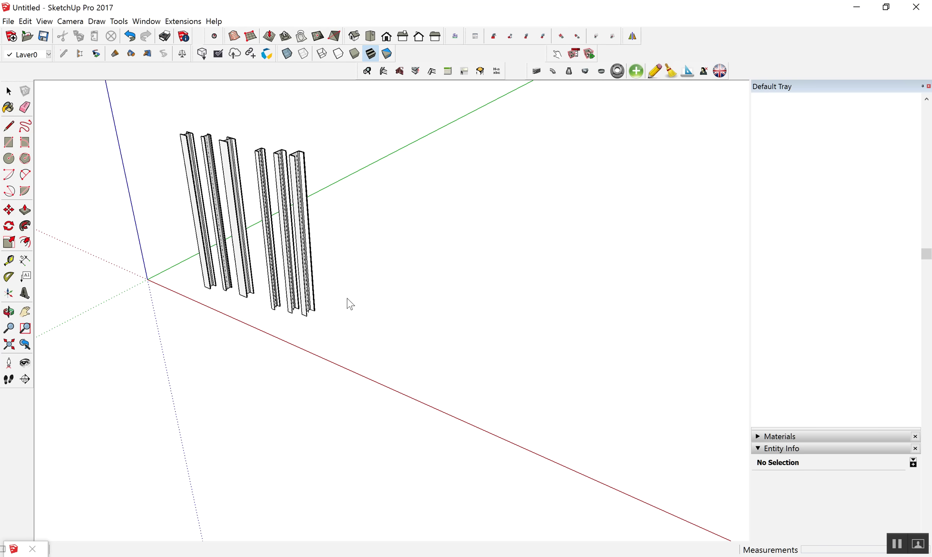
- Place the first upright 225 OD pipe beside the columns
click(367, 327)
key(Return)
scroll(364, 286, down, 2)
scroll(365, 266, down, 1)
scroll(367, 254, up, 2)
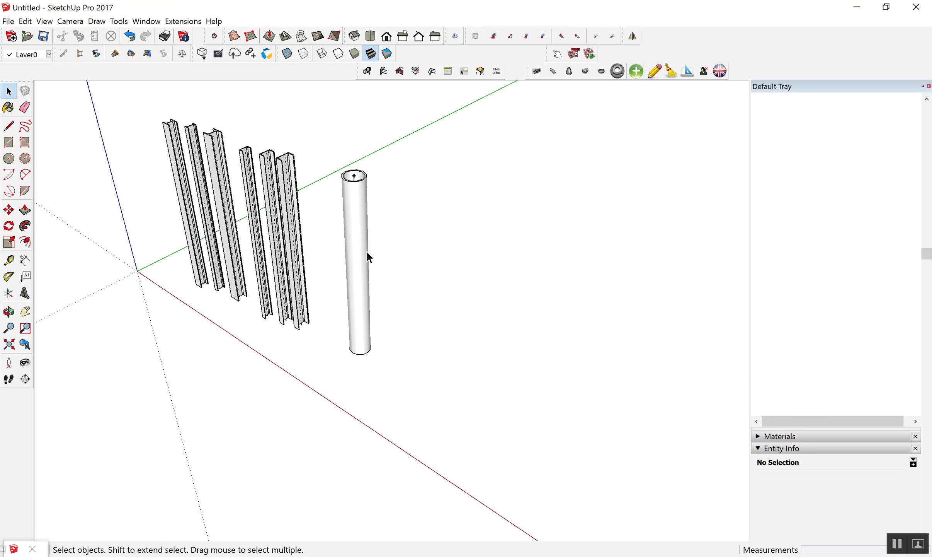
- Draft a second upright pipe at 250 OD next to the first
click(536, 71)
click(594, 204)
click(567, 215)
click(571, 314)
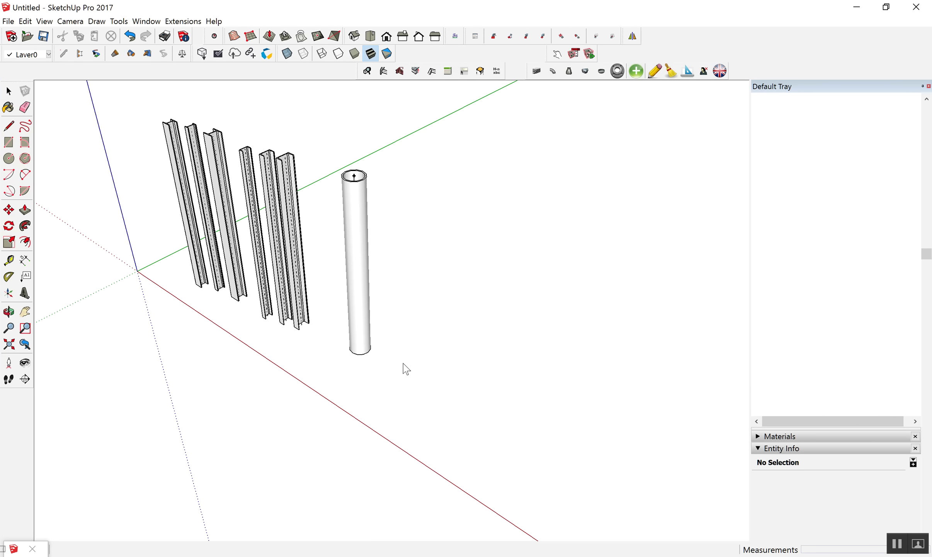
click(401, 366)
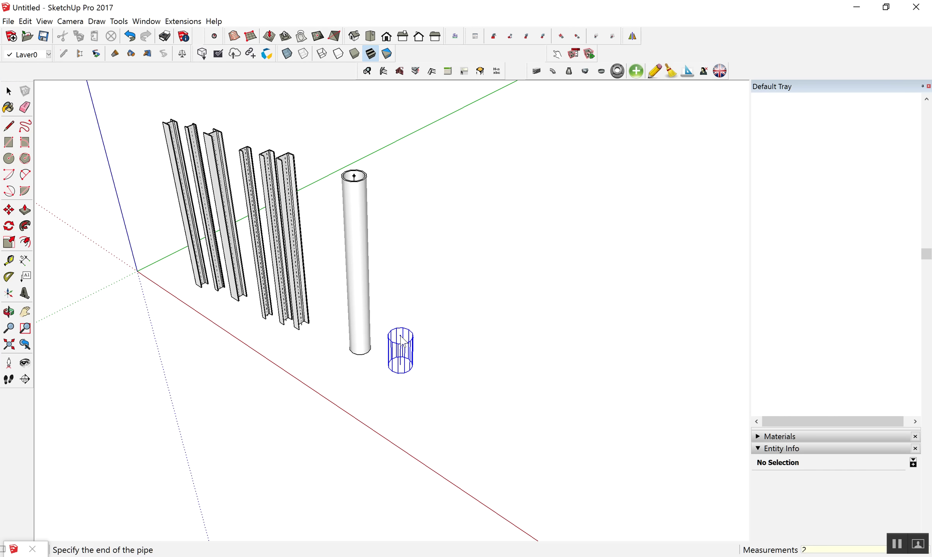
key(Return)
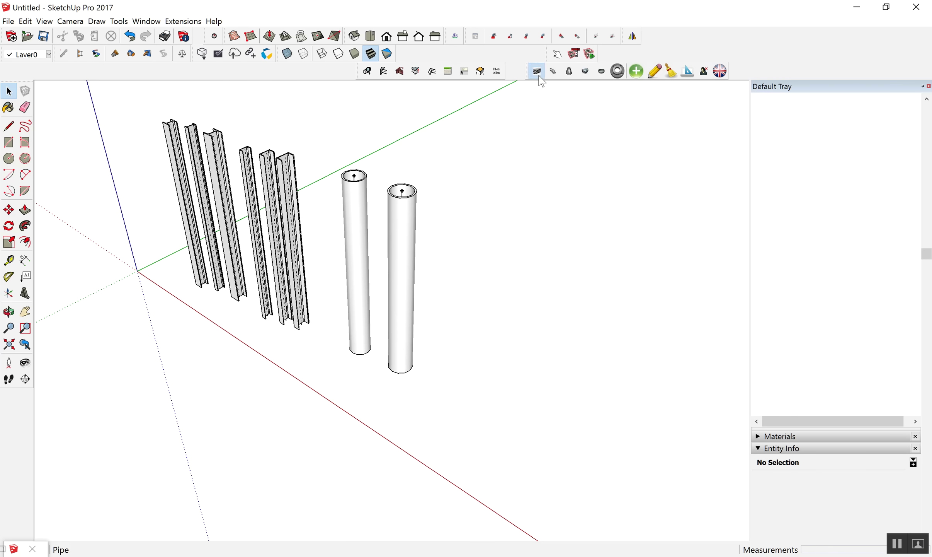
- Draft the third upright pipe at 280 OD and reframe the view of pipes and columns
click(536, 70)
click(597, 205)
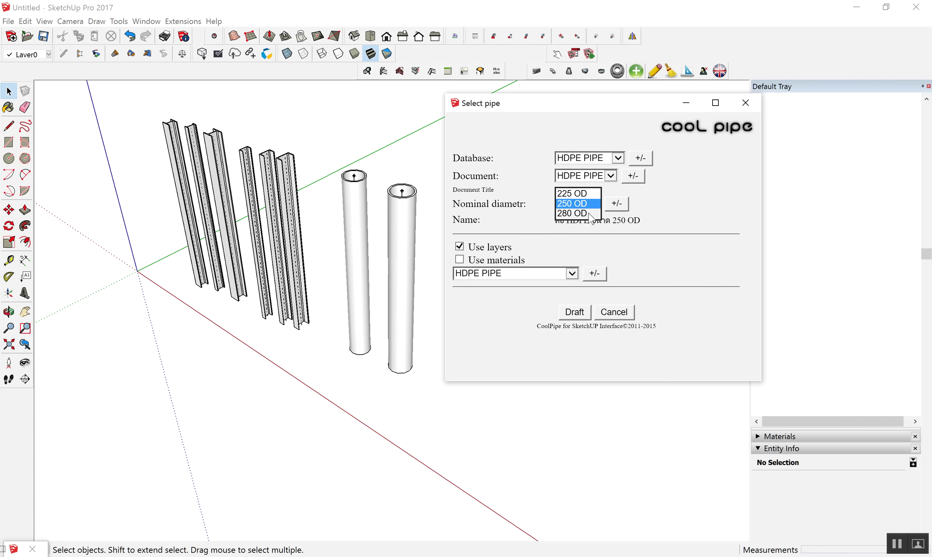
click(579, 213)
click(570, 313)
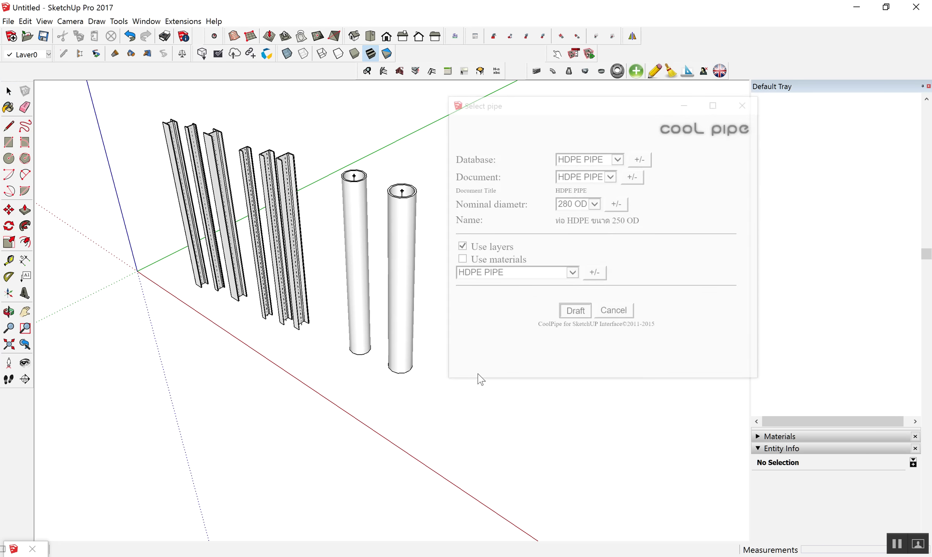
click(448, 391)
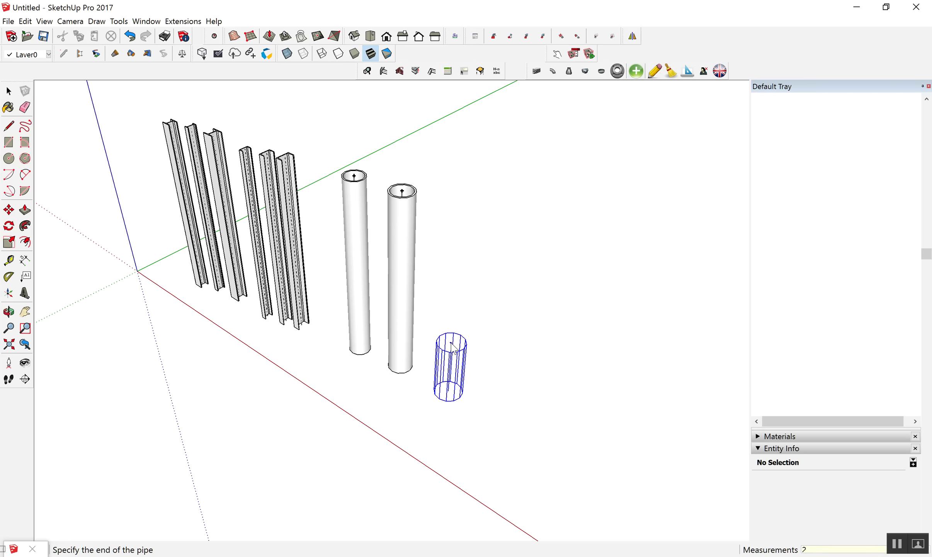
click(451, 341)
scroll(451, 342, down, 2)
middle_drag(450, 342, 413, 243)
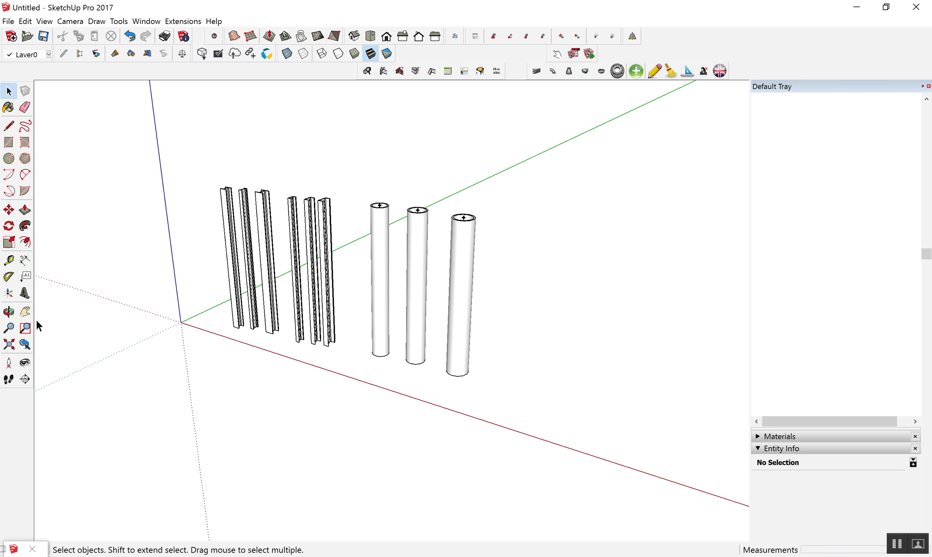
click(25, 260)
middle_drag(389, 317, 244, 191)
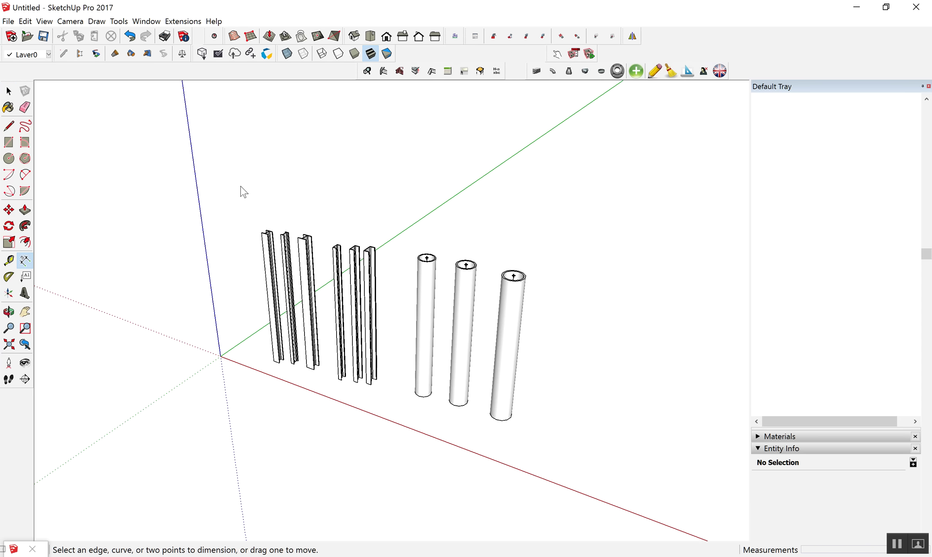
- Add stacked leader labels to the three H-section columns
click(268, 234)
key(Escape)
click(25, 276)
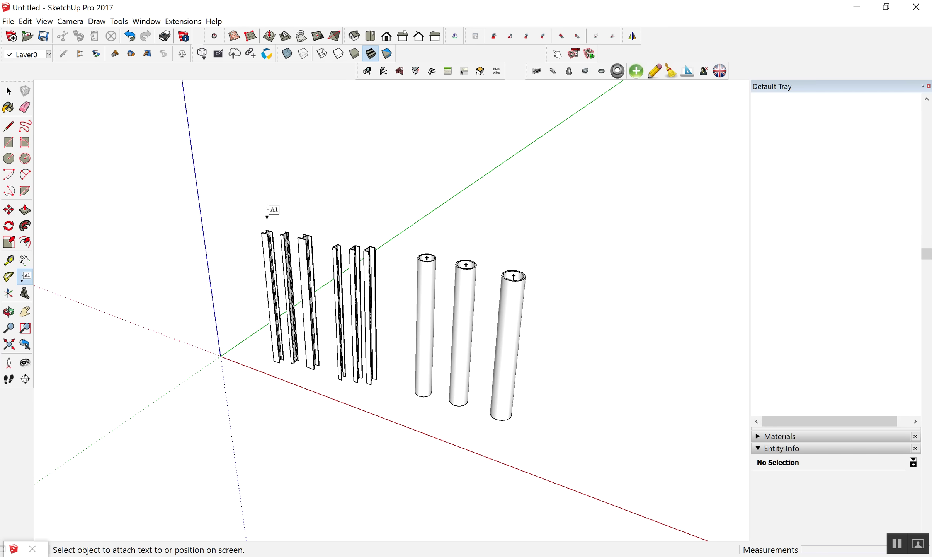
click(268, 231)
click(238, 202)
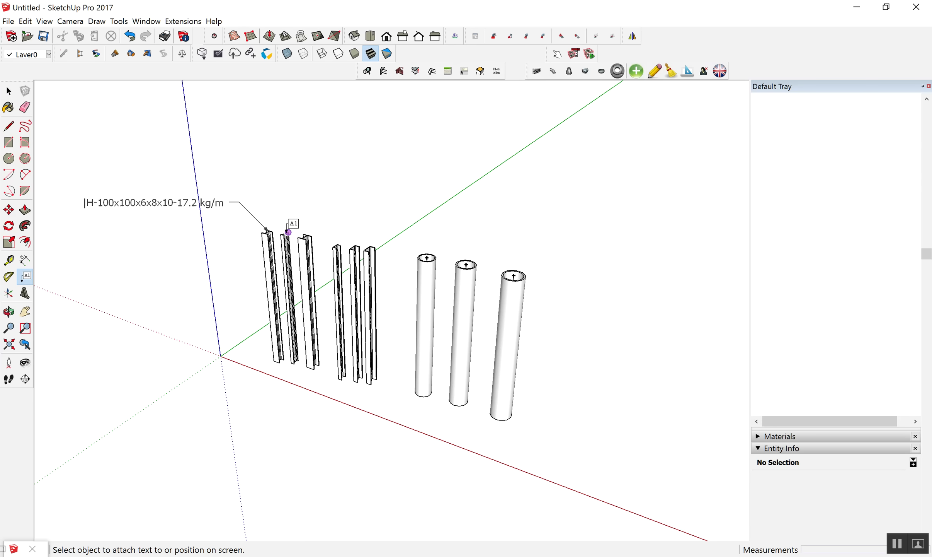
click(288, 231)
click(248, 174)
click(309, 235)
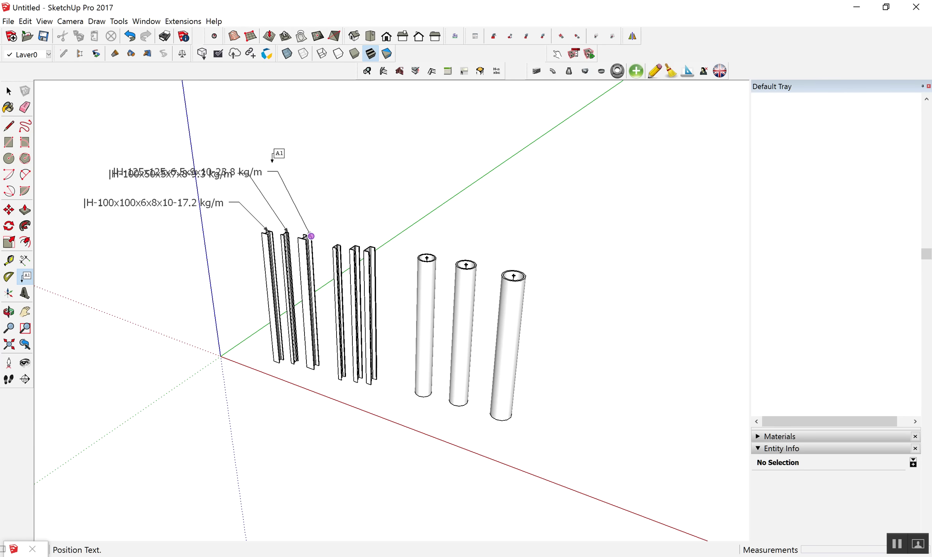
click(259, 146)
- Add leader labels to the three C-section columns, stacked below them
scroll(316, 134, down, 1)
scroll(335, 390, up, 2)
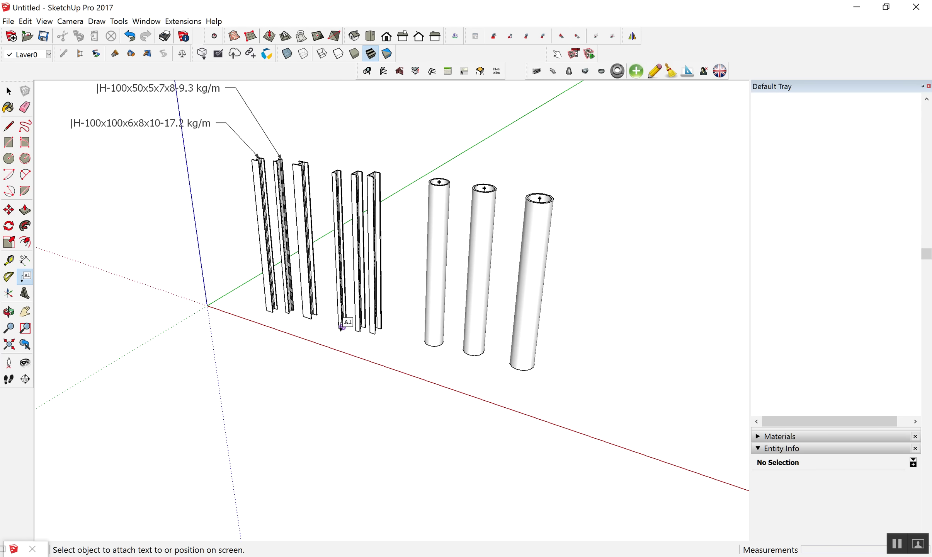
click(341, 328)
click(273, 346)
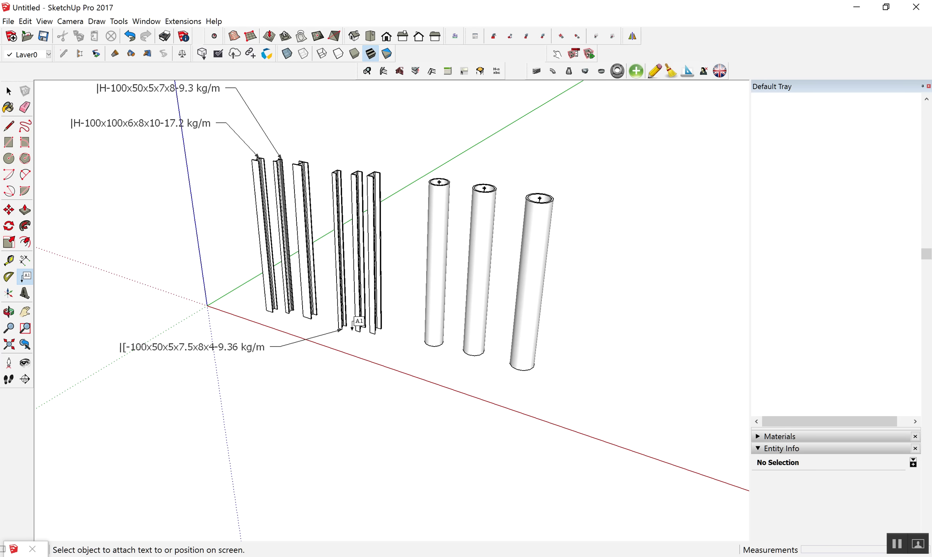
double_click(355, 328)
key(Escape)
click(360, 331)
click(246, 377)
key(Return)
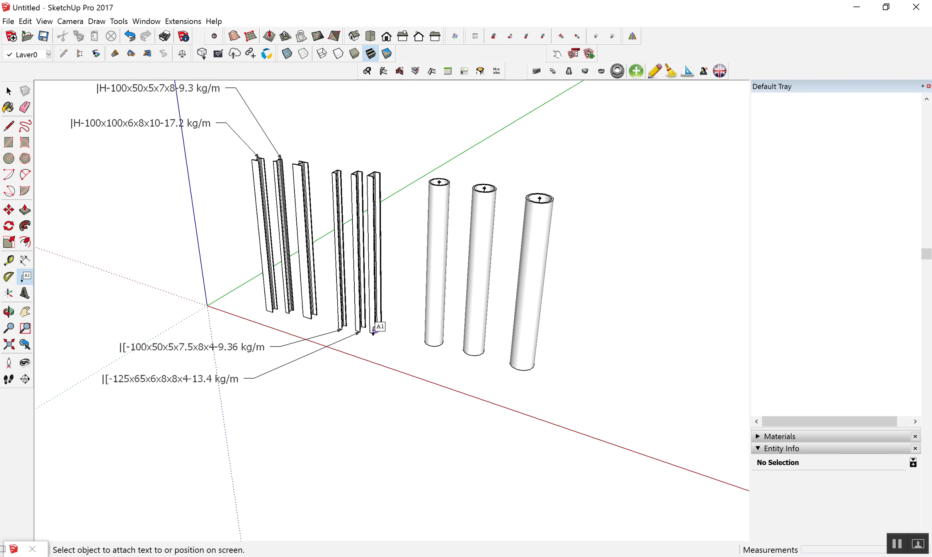
click(373, 334)
click(295, 409)
key(Return)
- Label the tops of the three HDPE pipes with their sizes
scroll(472, 182, down, 1)
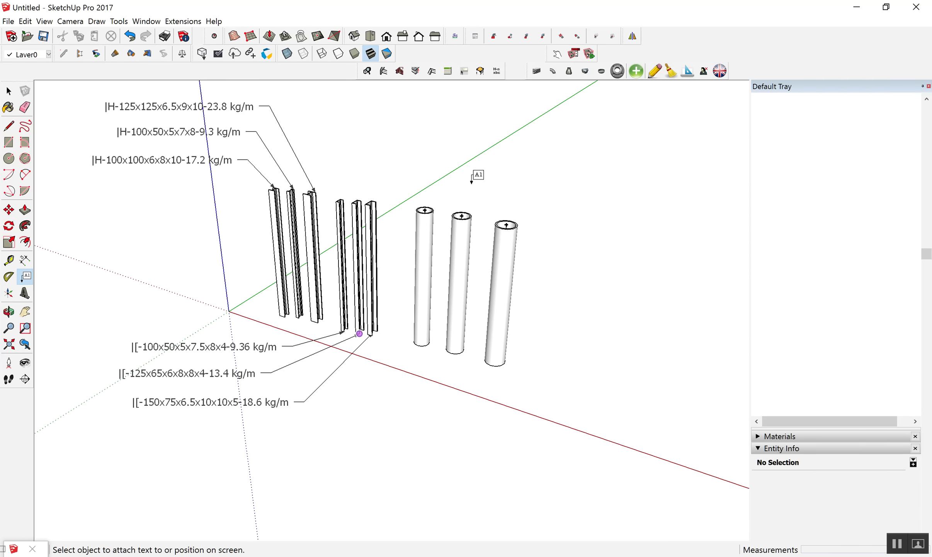
click(431, 209)
click(498, 139)
key(Return)
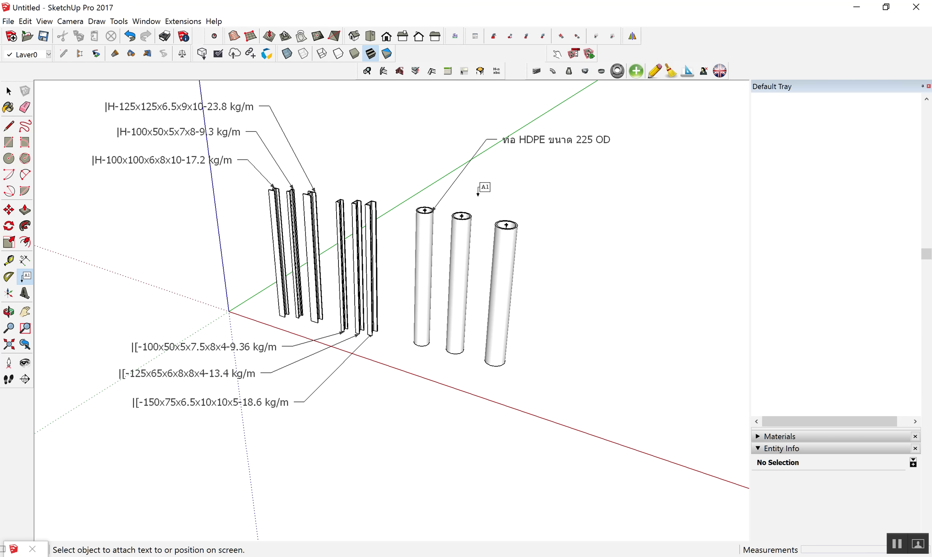
click(470, 215)
click(527, 164)
key(Return)
click(517, 226)
click(592, 208)
key(Return)
key(space)
scroll(523, 166, down, 2)
scroll(524, 164, up, 3)
scroll(524, 164, down, 1)
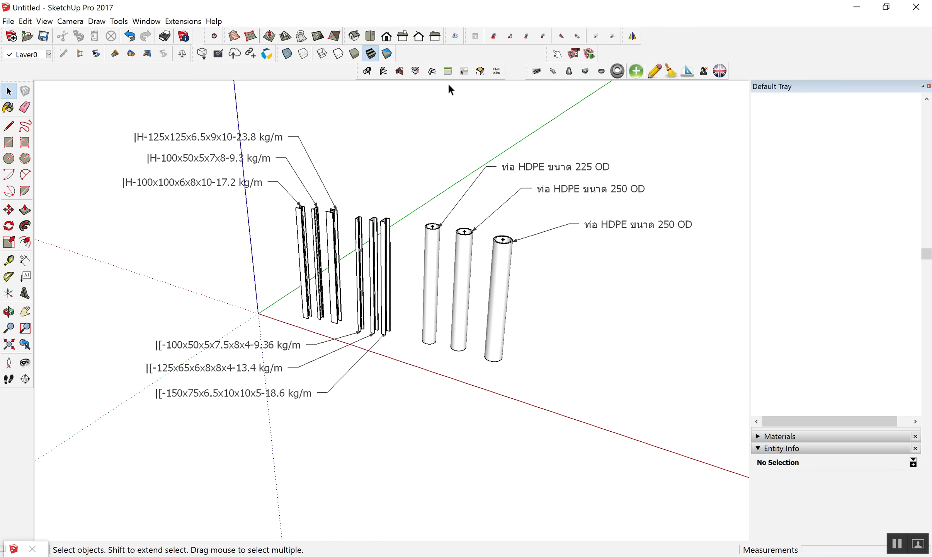
- Add a 90° elbow on top of the first HDPE pipe
click(554, 77)
scroll(419, 244, up, 2)
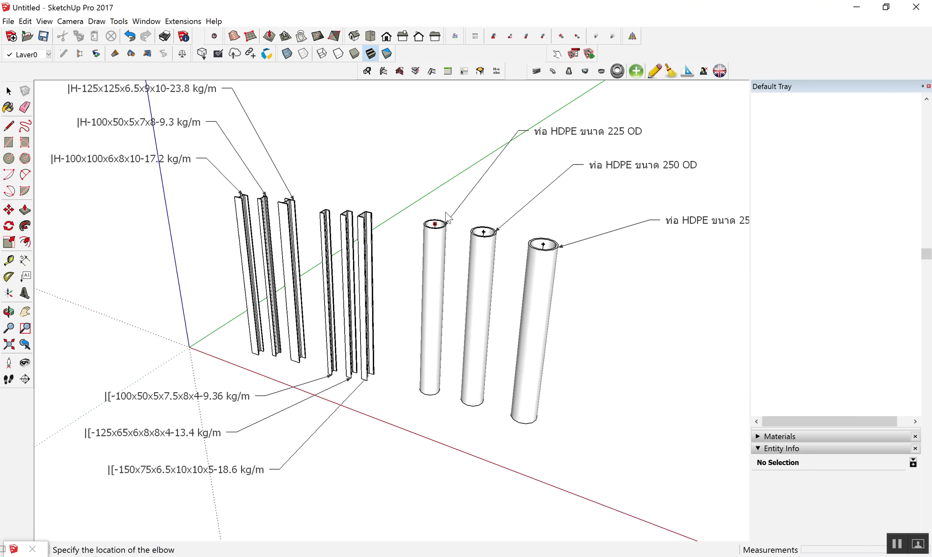
scroll(429, 230, up, 2)
click(432, 230)
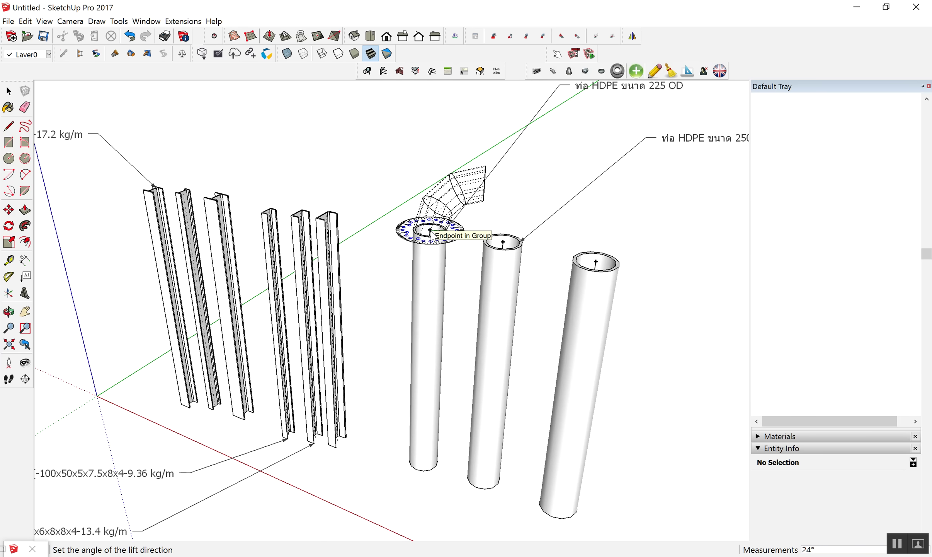
text(90)
key(Return)
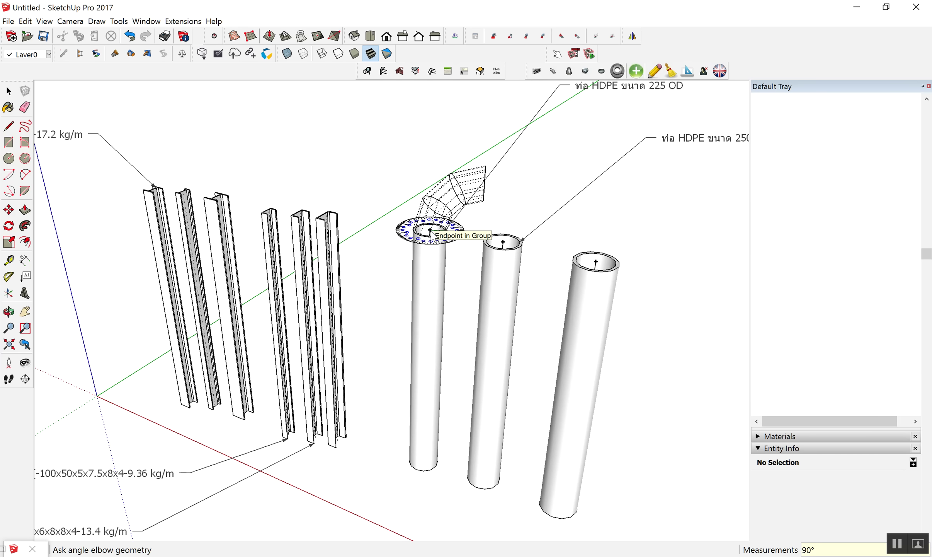
scroll(432, 231, down, 2)
scroll(444, 241, down, 1)
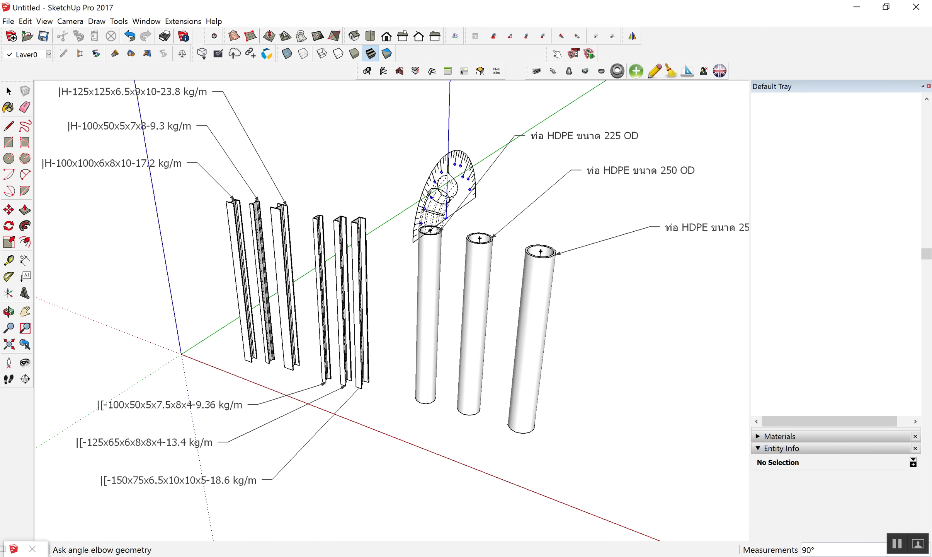
click(447, 171)
scroll(511, 268, up, 1)
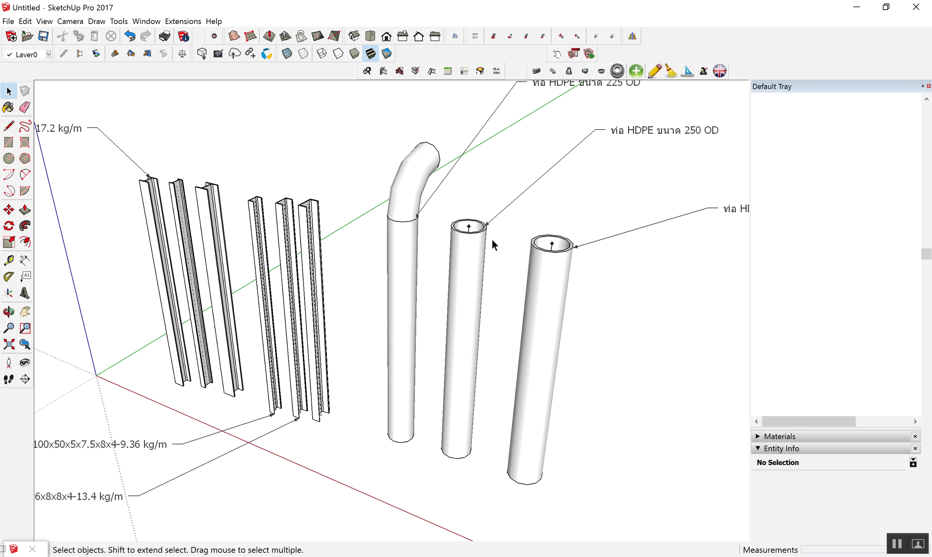
- Add a 90° elbow on top of the middle pipe
click(553, 71)
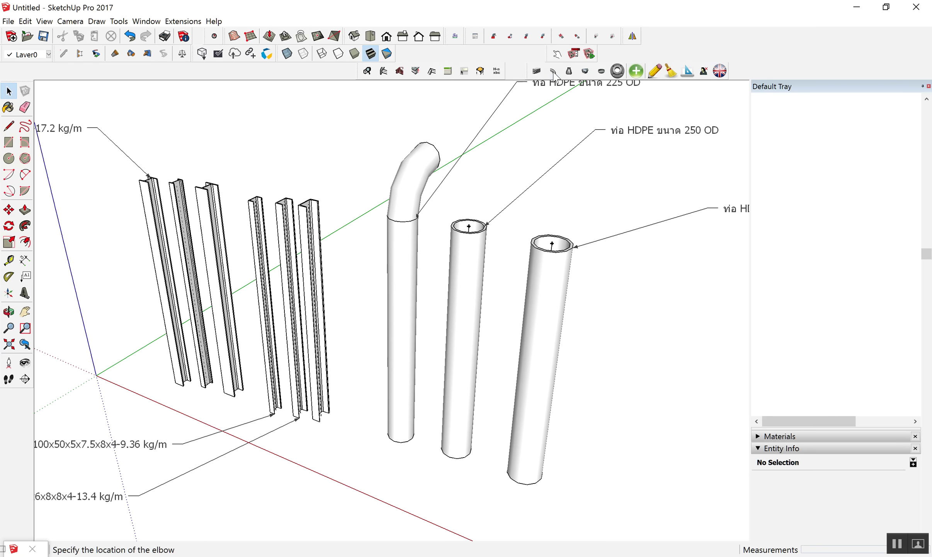
click(472, 235)
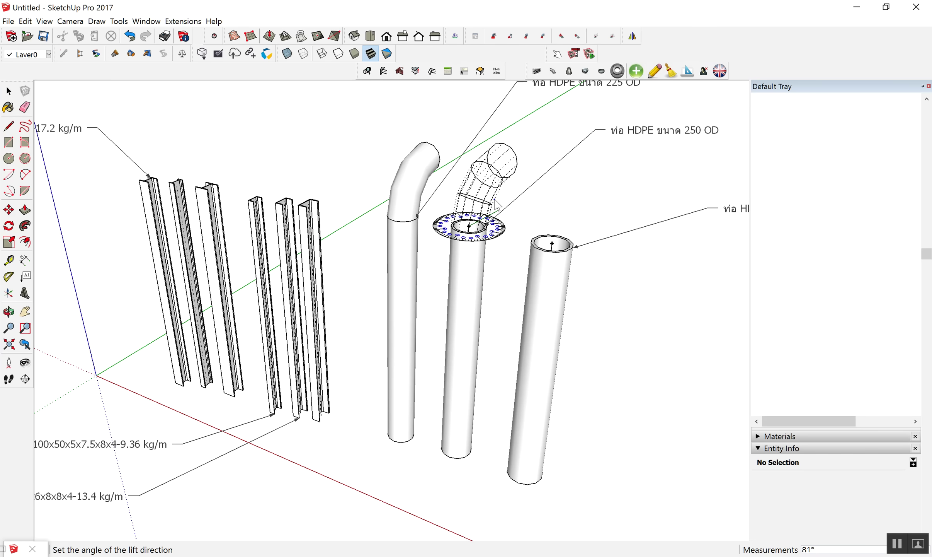
text(90)
key(Return)
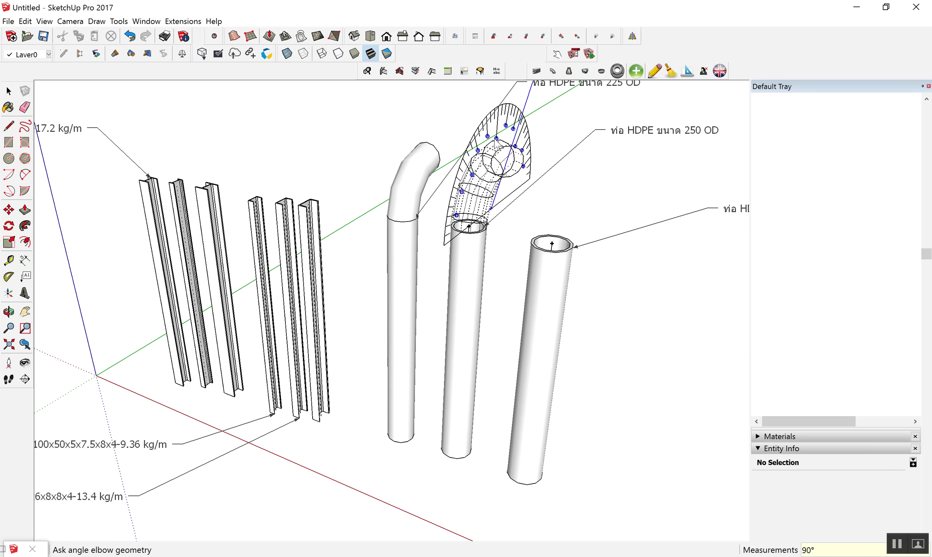
click(495, 139)
scroll(424, 315, down, 2)
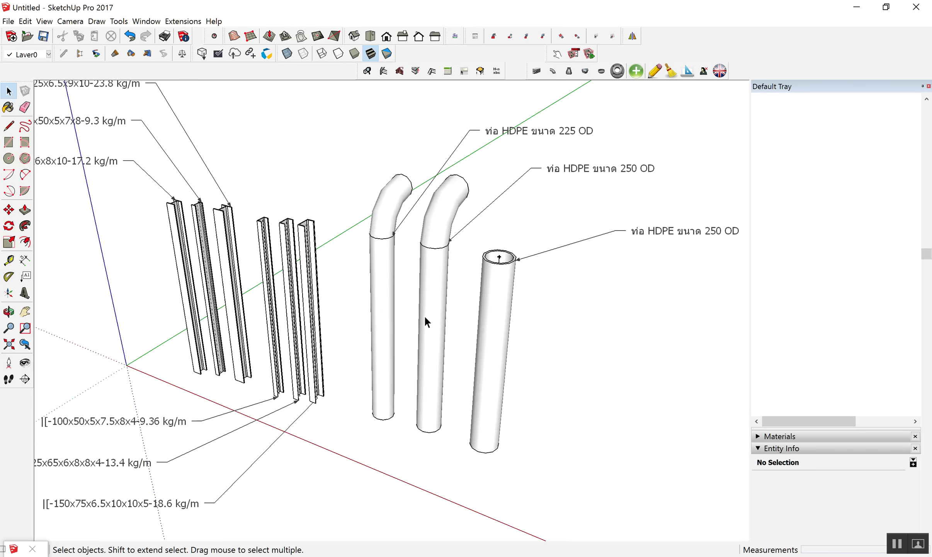
scroll(474, 254, up, 2)
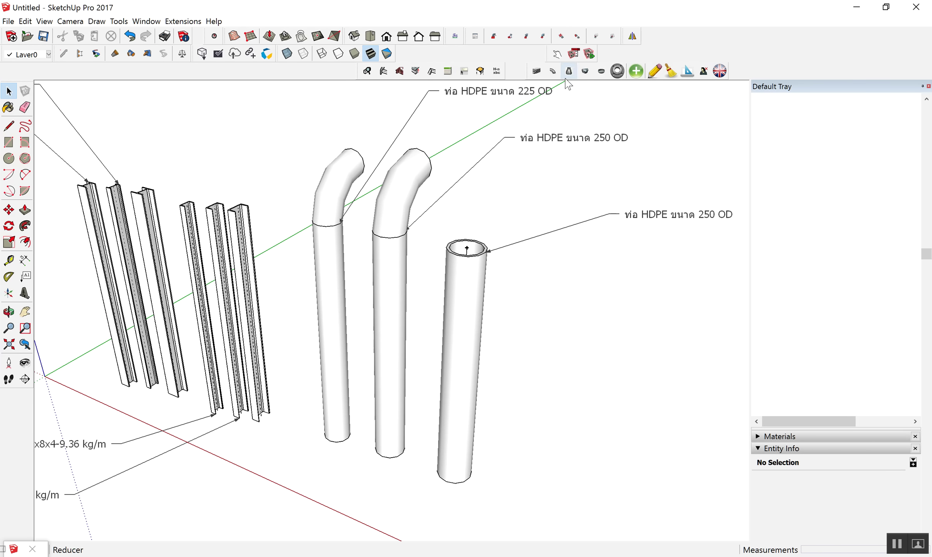
- Fit a 90° elbow on the third pipe's top, fixing its lift direction
click(554, 71)
click(469, 247)
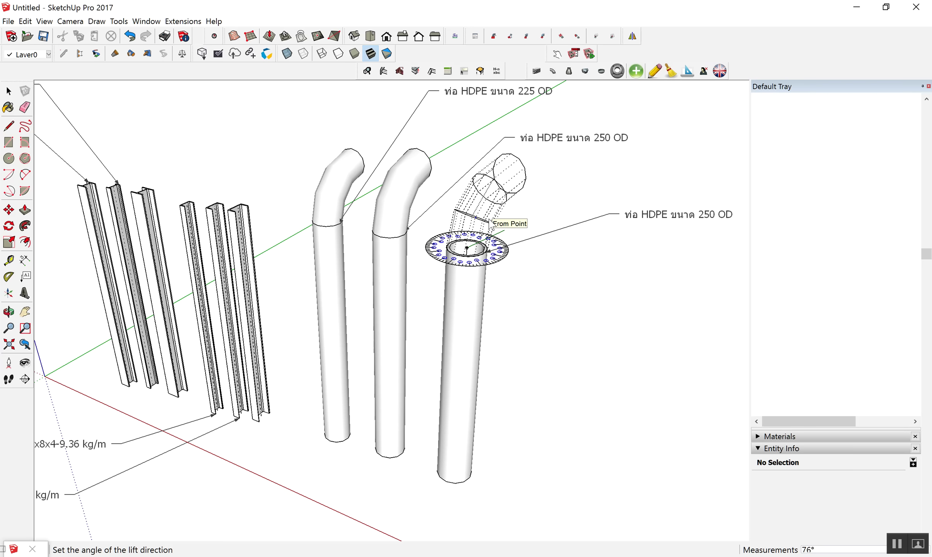
click(489, 220)
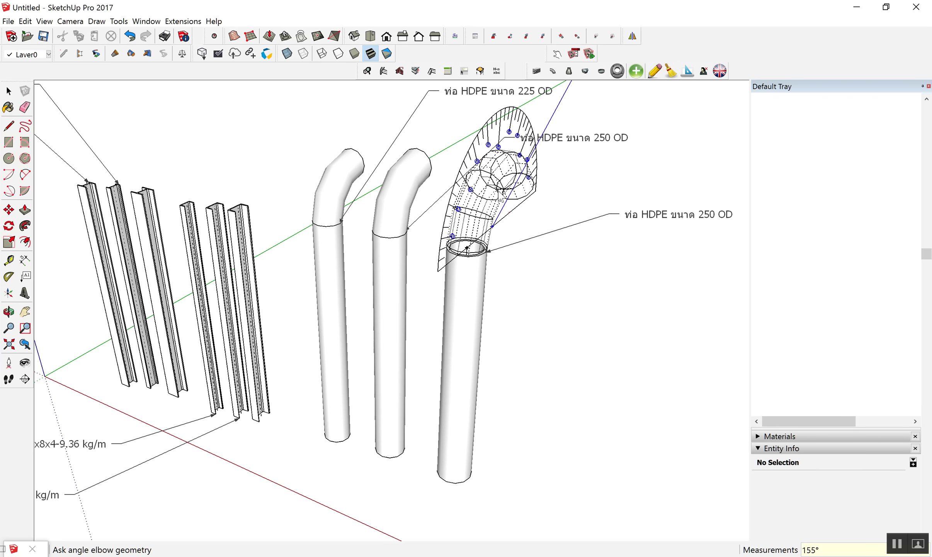
click(497, 151)
scroll(502, 186, down, 3)
scroll(542, 232, down, 2)
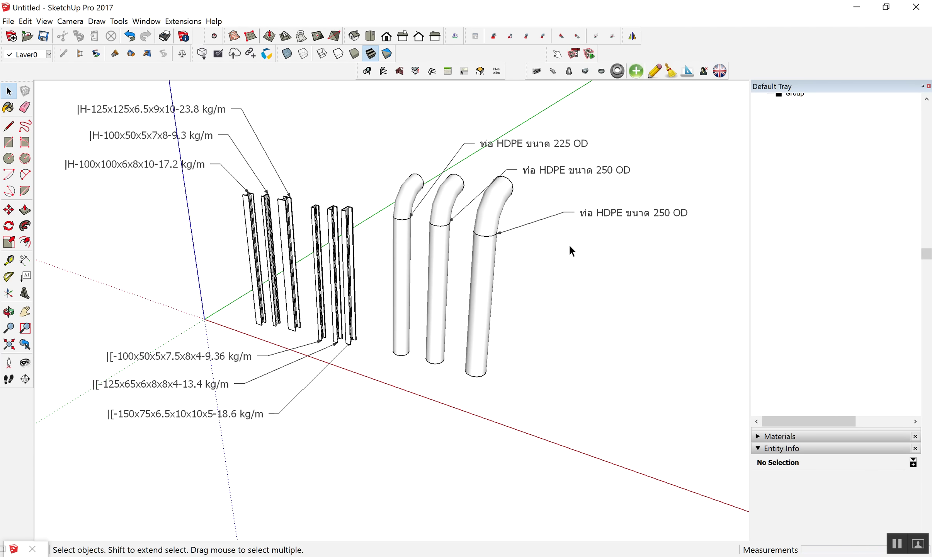
- Erase the three HDPE pipe labels, three channel column labels and the H-section column labels
key(e)
drag(561, 190, 445, 128)
scroll(542, 198, down, 1)
drag(264, 376, 243, 260)
drag(228, 212, 346, 149)
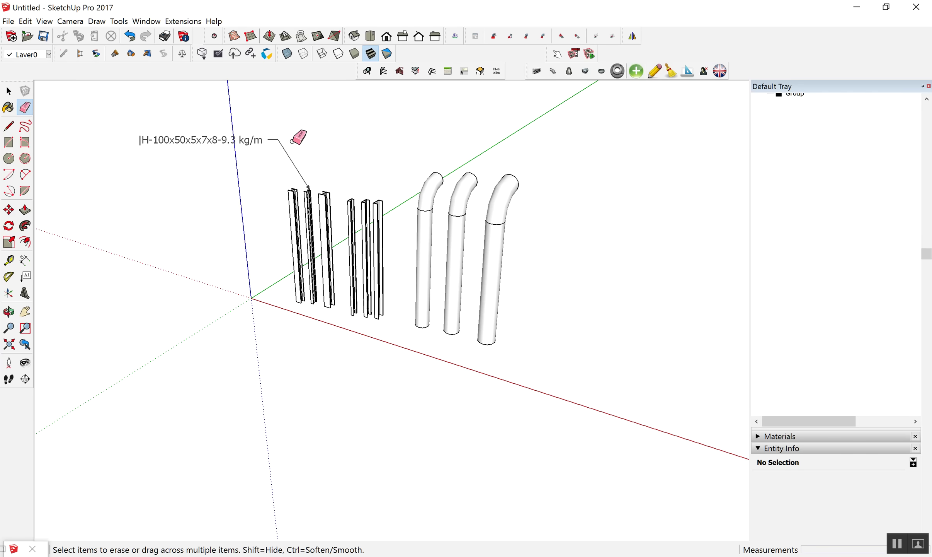
click(242, 141)
scroll(427, 210, down, 2)
scroll(327, 277, up, 3)
scroll(383, 277, up, 1)
- Orbit the view around the now unlabelled columns
middle_drag(385, 278, 493, 222)
scroll(424, 244, down, 1)
scroll(376, 233, up, 1)
scroll(380, 243, up, 1)
middle_drag(382, 240, 422, 234)
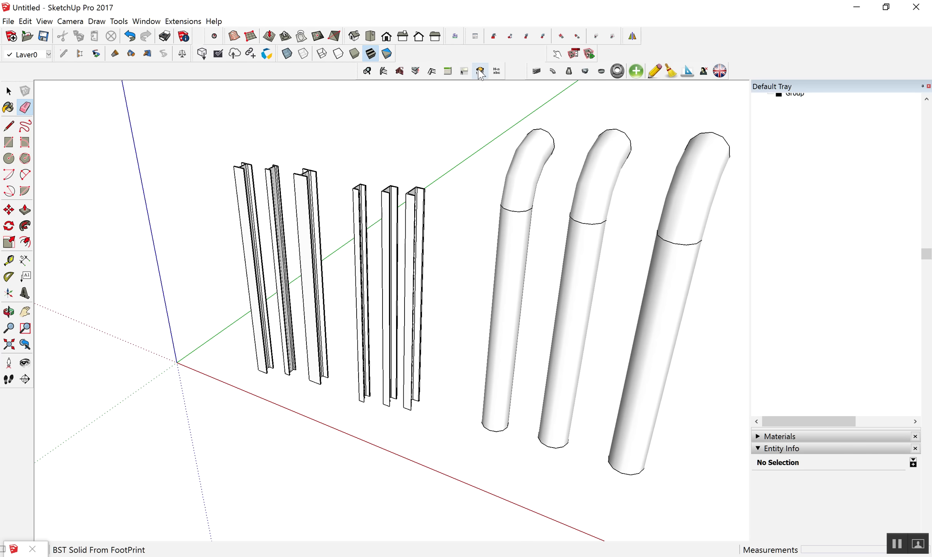
click(464, 72)
scroll(273, 236, up, 3)
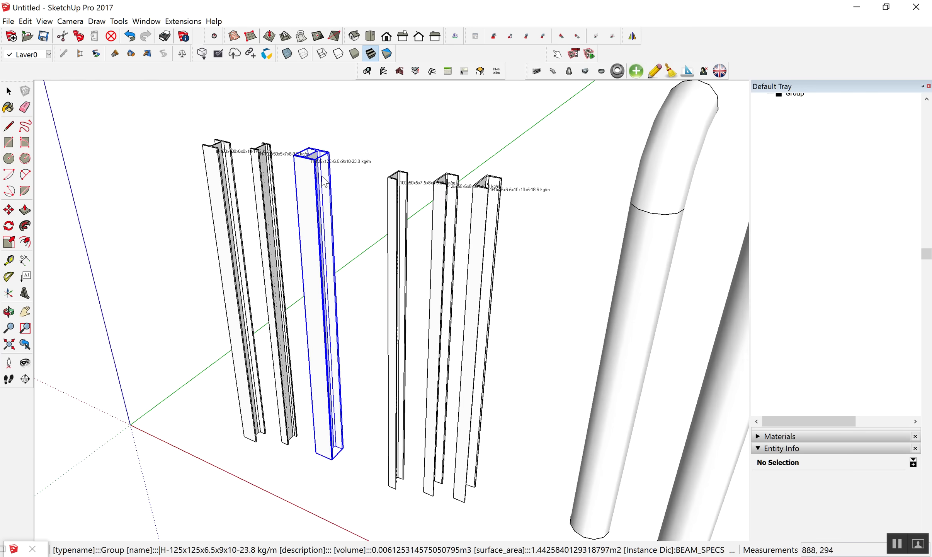
scroll(239, 178, up, 2)
scroll(193, 178, up, 2)
click(176, 182)
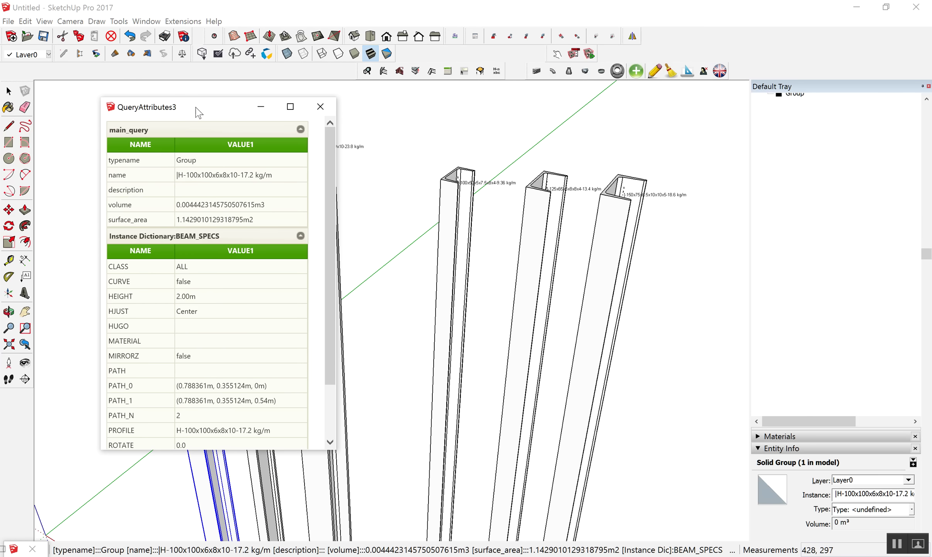
drag(198, 112, 722, 85)
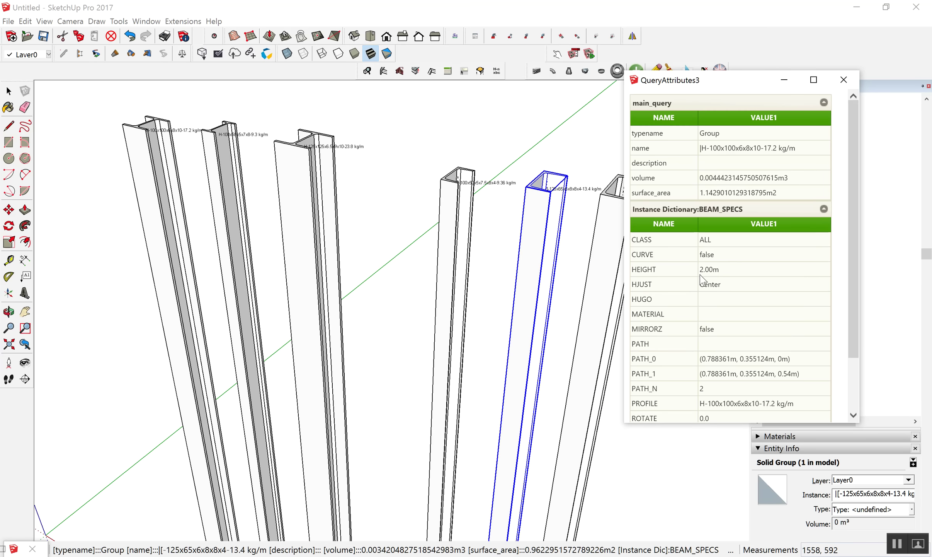
click(326, 250)
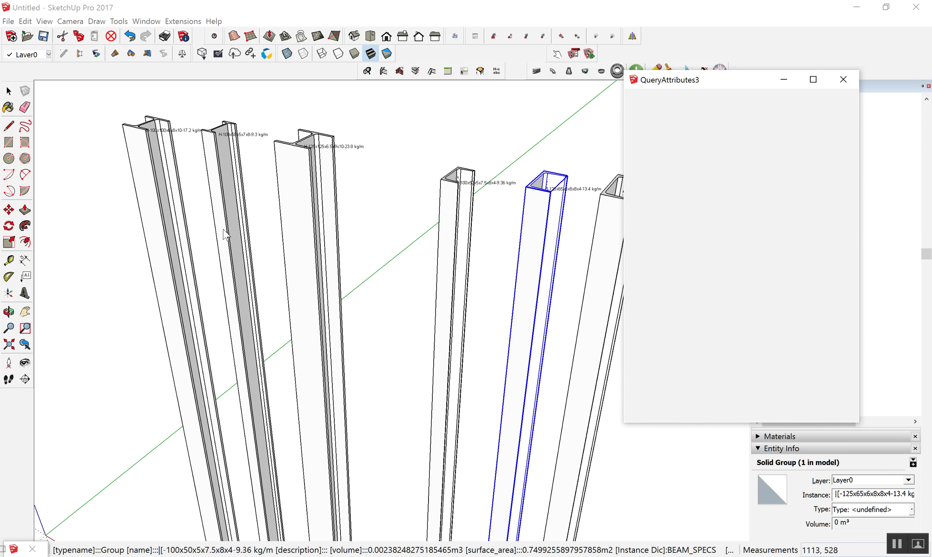
scroll(257, 249, down, 2)
scroll(417, 271, down, 2)
scroll(415, 265, down, 1)
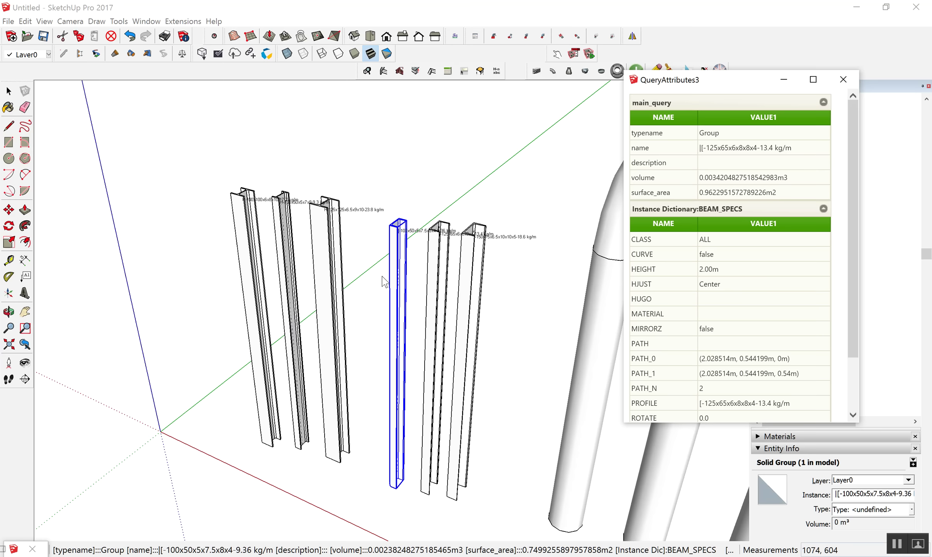
click(353, 215)
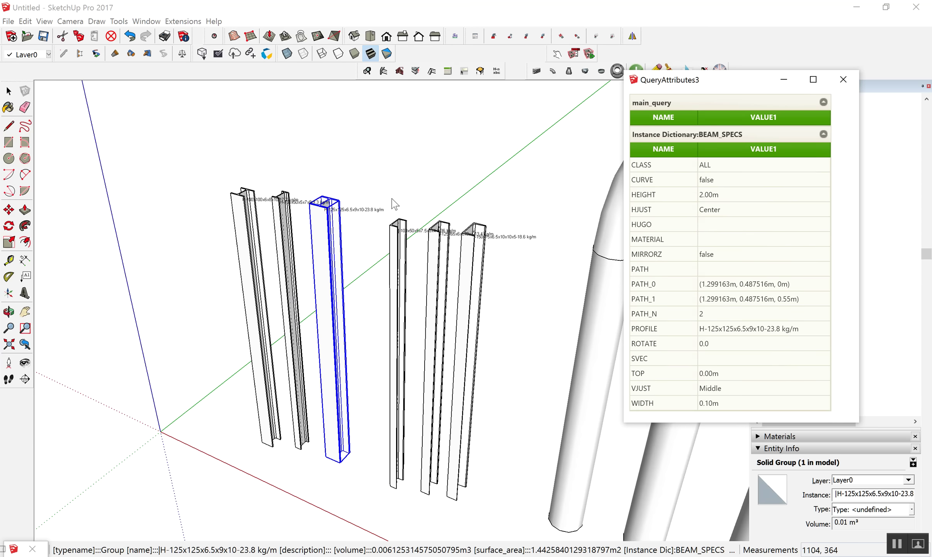
click(843, 79)
drag(190, 153, 521, 272)
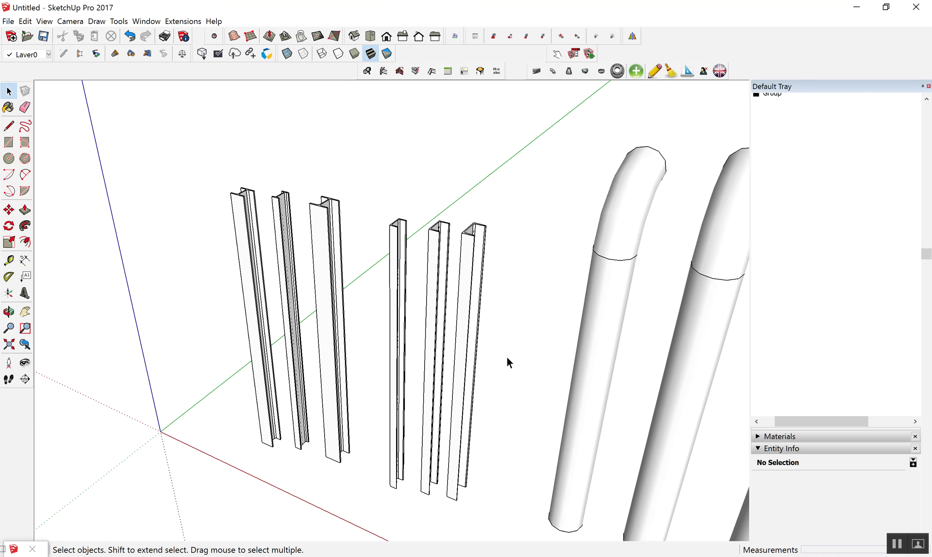
drag(212, 294, 212, 294)
- Generate a Component Quantities Report for the current selection at nesting level 1, adding a LenZ column
click(9, 21)
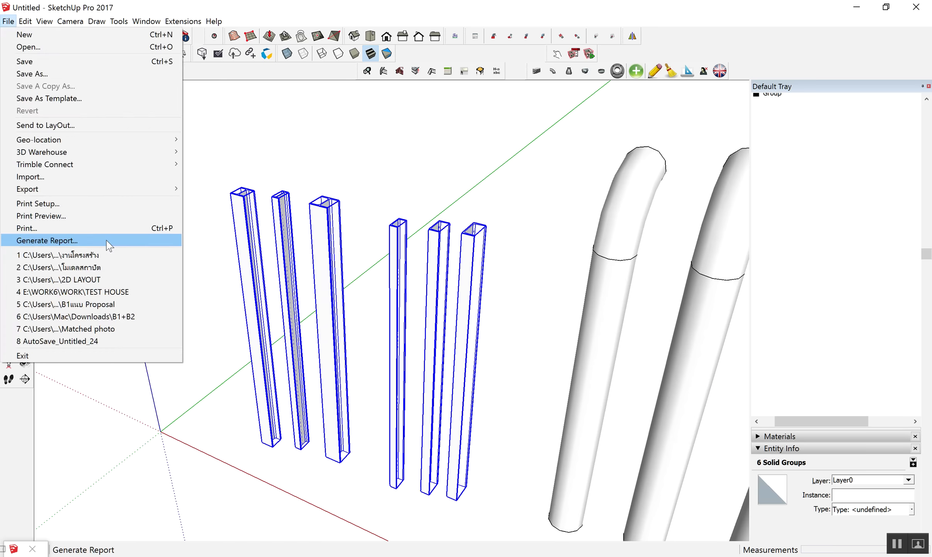
click(109, 244)
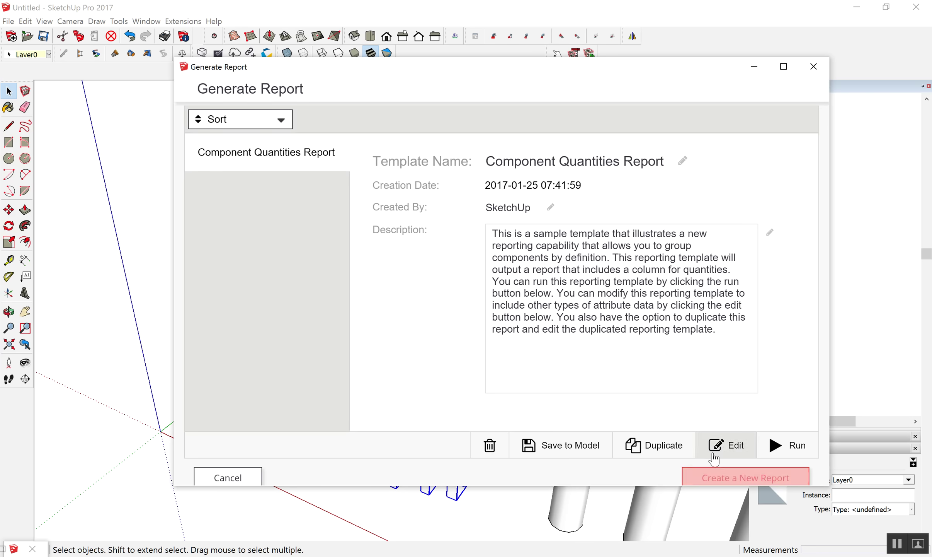
click(720, 449)
click(199, 182)
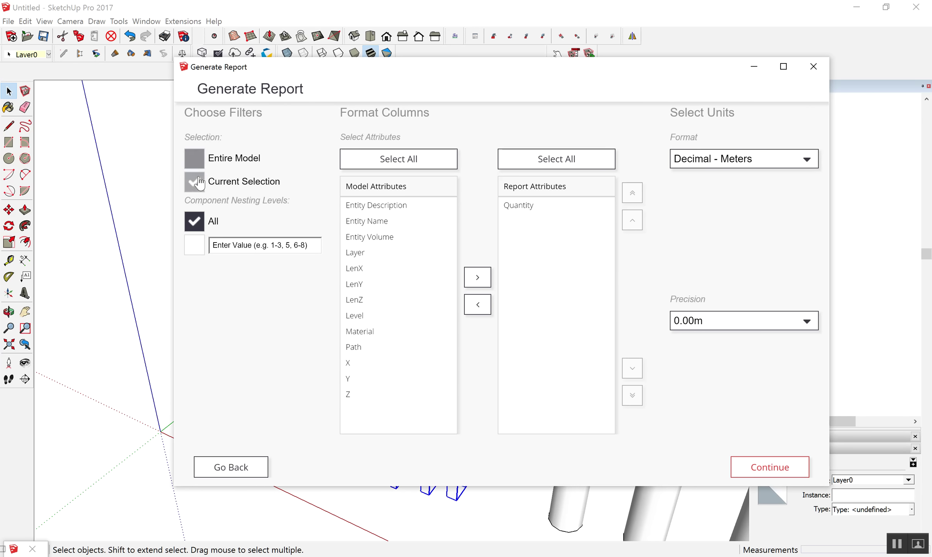
click(199, 244)
click(257, 252)
text(1)
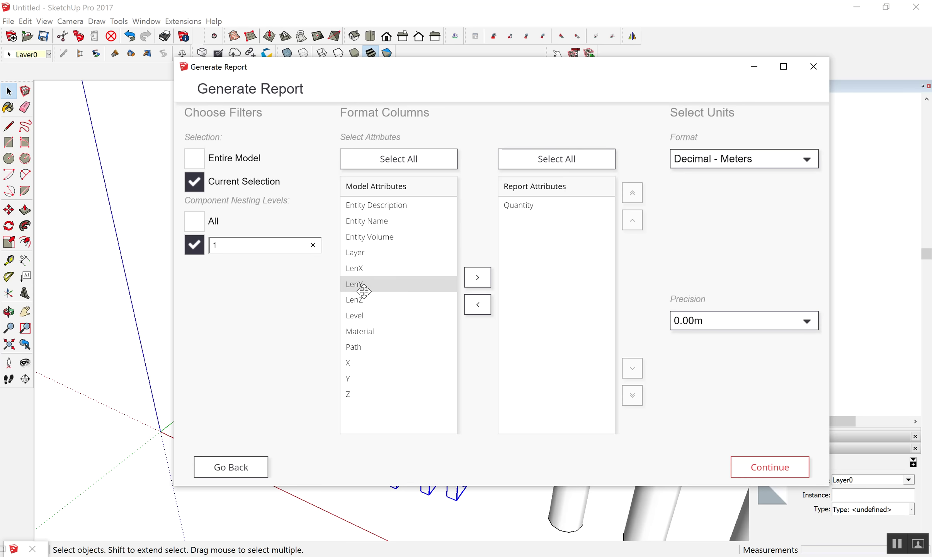
mouse_move(369, 300)
mouse_down()
mouse_move(569, 241)
mouse_move(539, 236)
mouse_up()
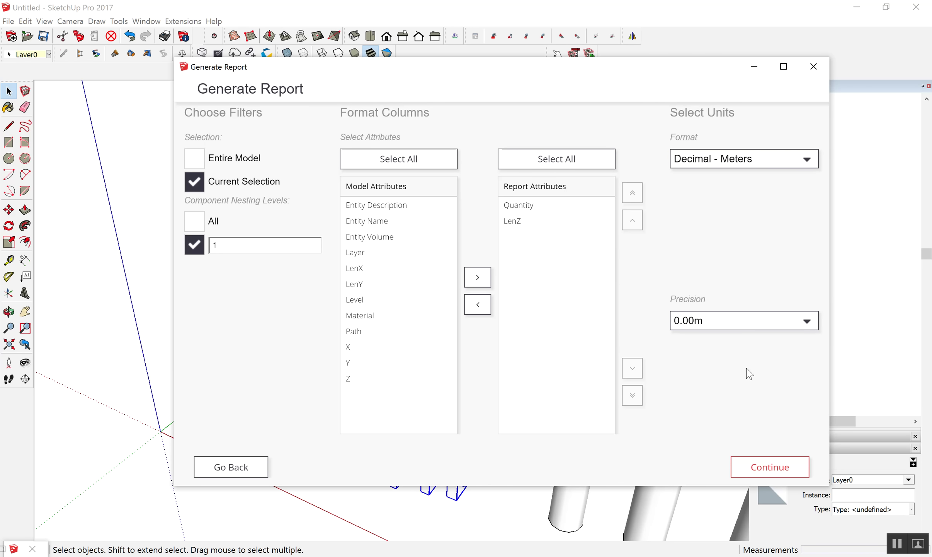
click(780, 468)
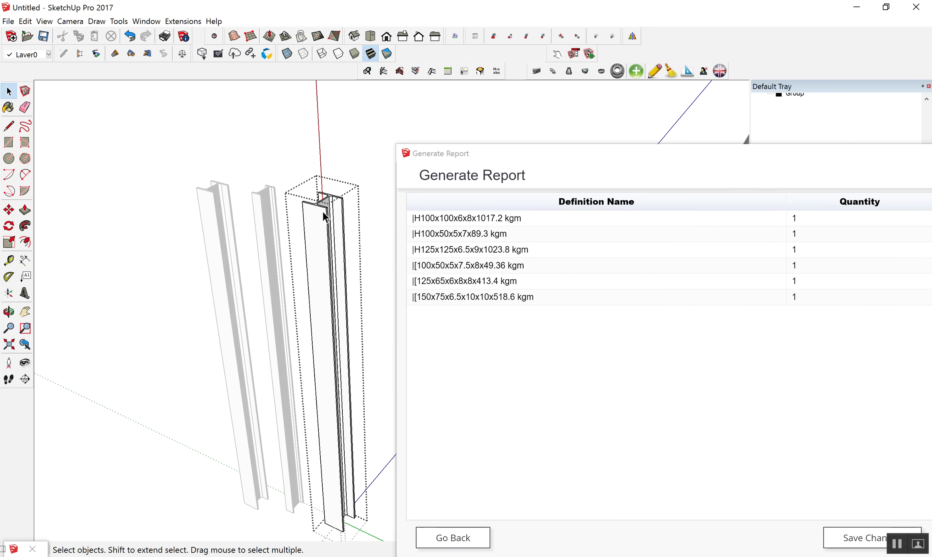
- Replace LenZ with Layer in the report attributes and set precision to 0.0 m
scroll(339, 440, up, 5)
scroll(281, 400, down, 4)
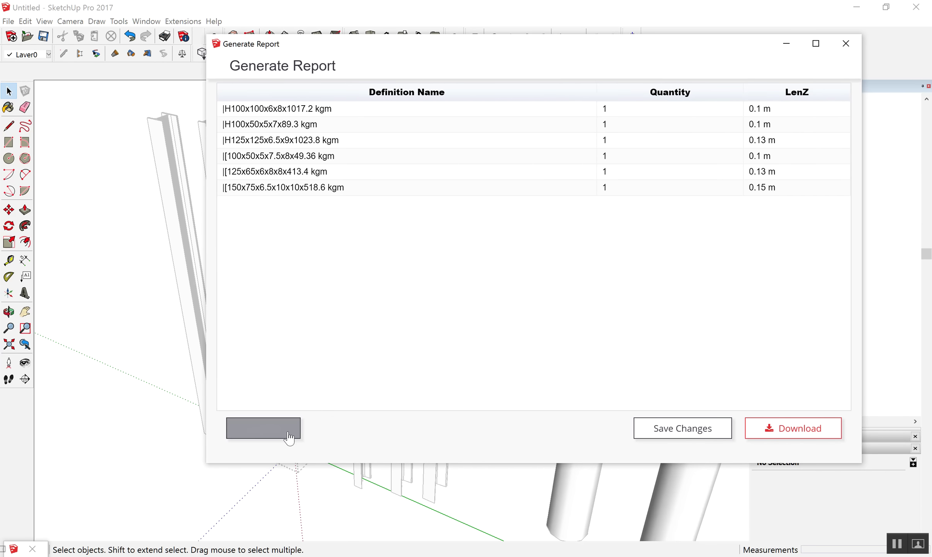
click(290, 437)
mouse_move(549, 198)
mouse_down()
mouse_move(423, 255)
mouse_move(585, 222)
mouse_up()
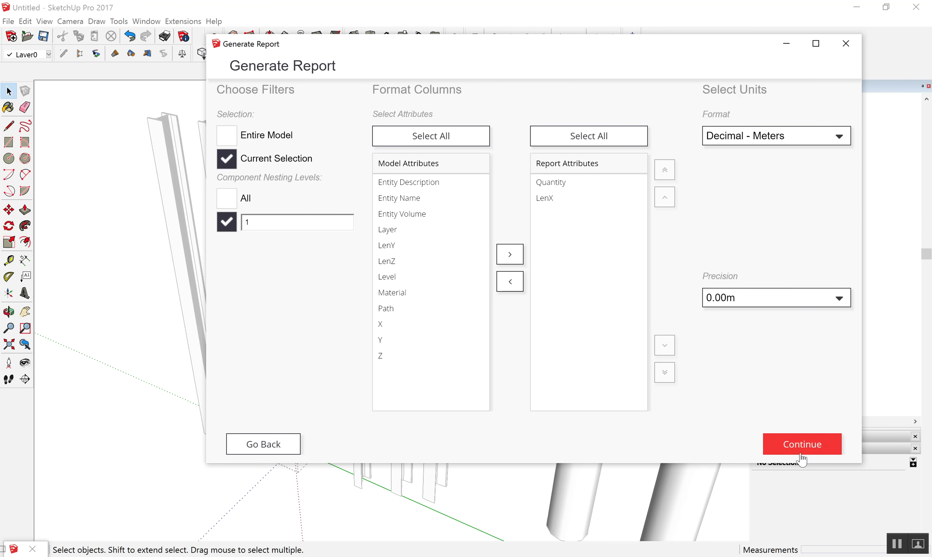
mouse_move(386, 230)
mouse_down()
mouse_move(548, 239)
mouse_move(547, 219)
mouse_up()
click(841, 301)
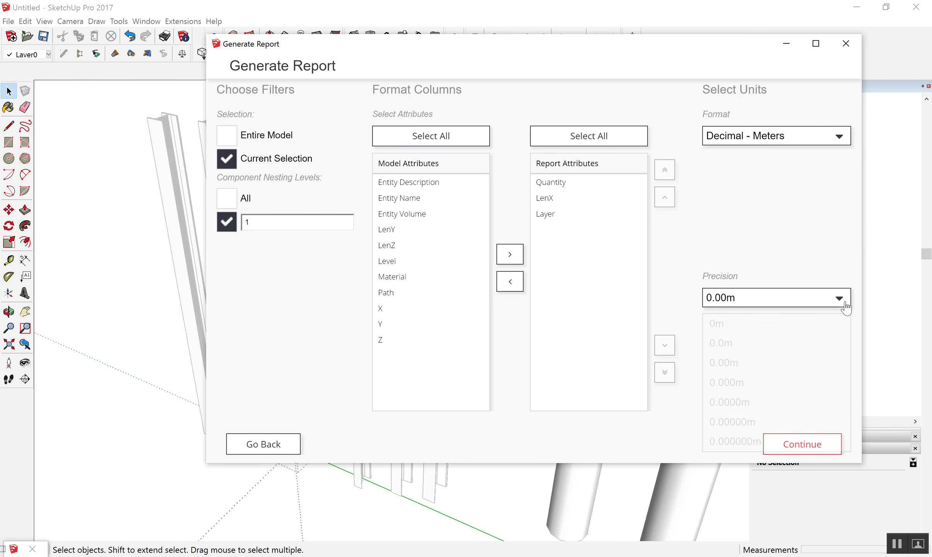
click(756, 342)
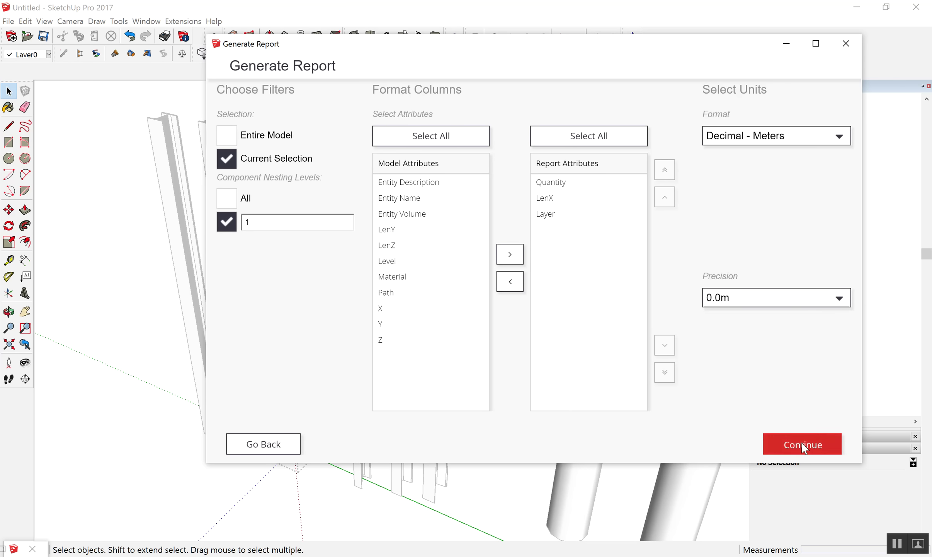
click(803, 443)
- Reselect the steel columns and rerun the report for them
click(277, 417)
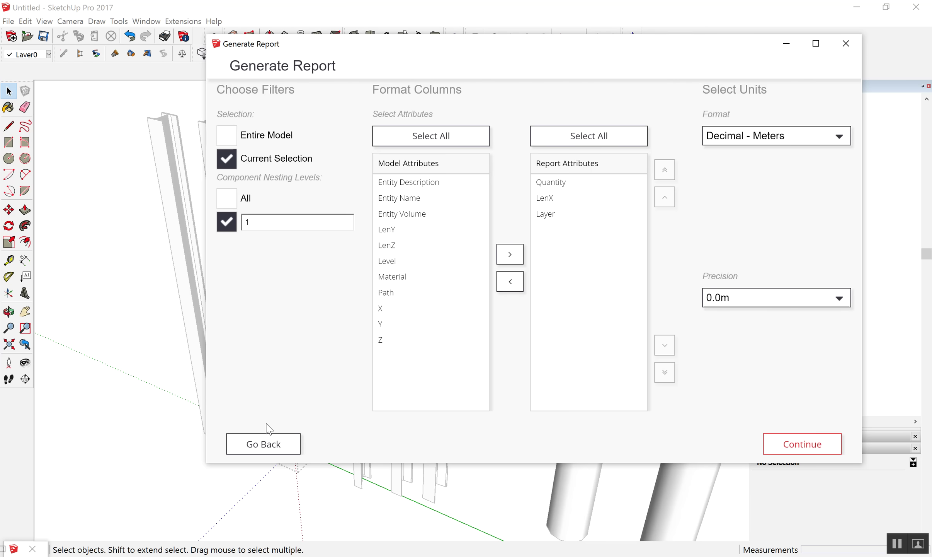
scroll(65, 318, down, 3)
scroll(54, 309, down, 3)
middle_drag(75, 410, 73, 260)
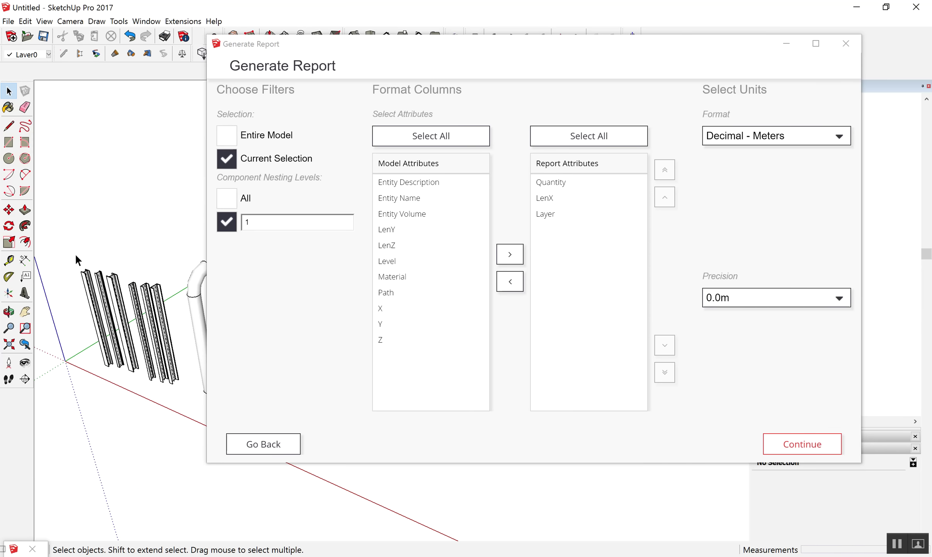
drag(181, 386, 196, 406)
click(822, 441)
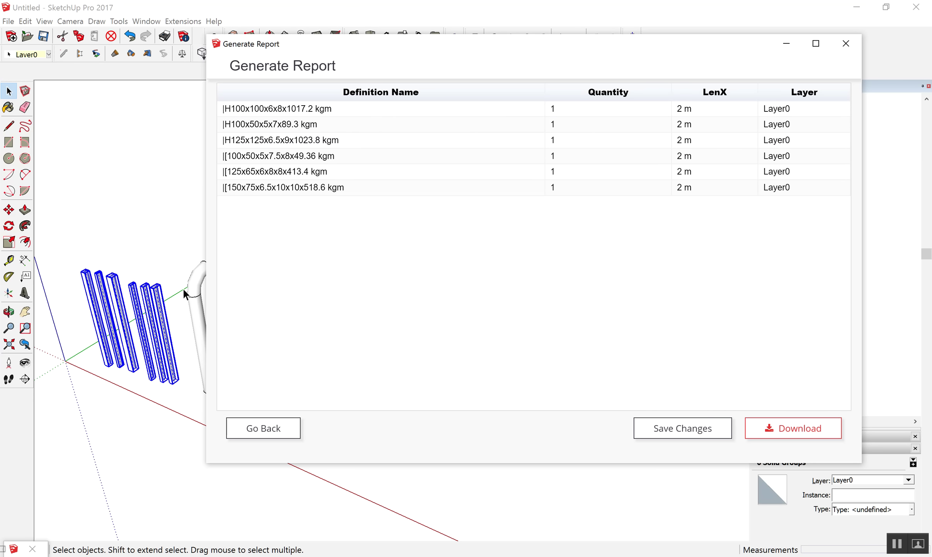
scroll(110, 306, up, 2)
- Scale the three H-section columns along their height to 3 m
click(138, 286)
scroll(100, 288, up, 1)
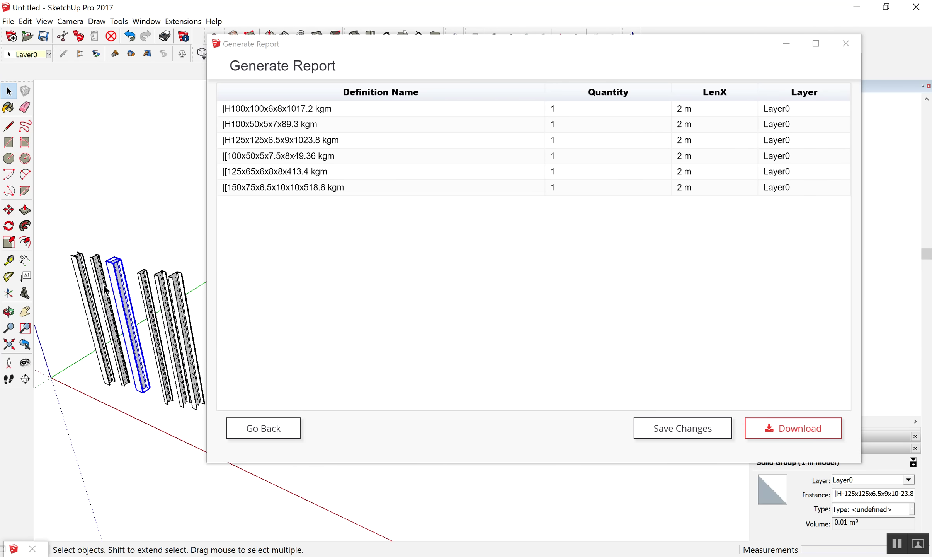
drag(66, 250, 64, 247)
scroll(69, 255, up, 2)
scroll(77, 259, up, 2)
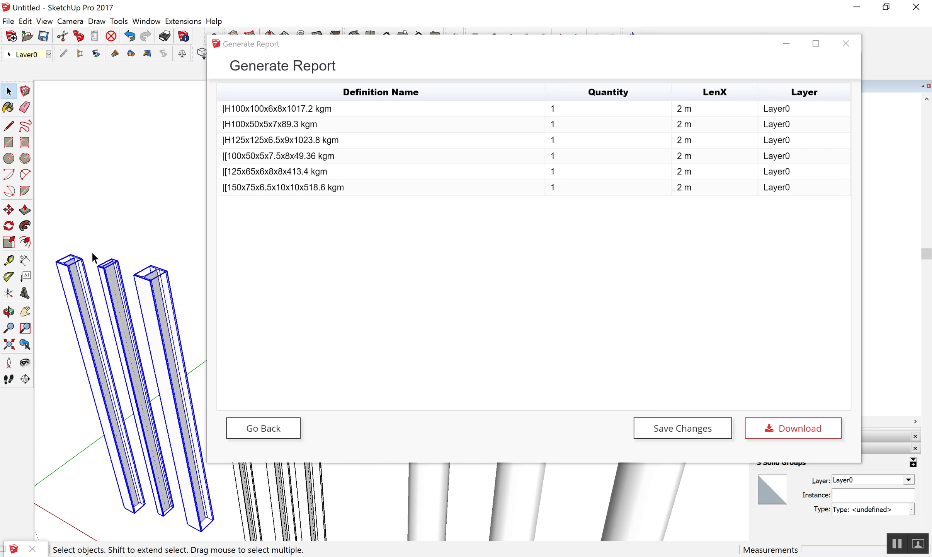
key(s)
drag(111, 267, 109, 249)
text(3m)
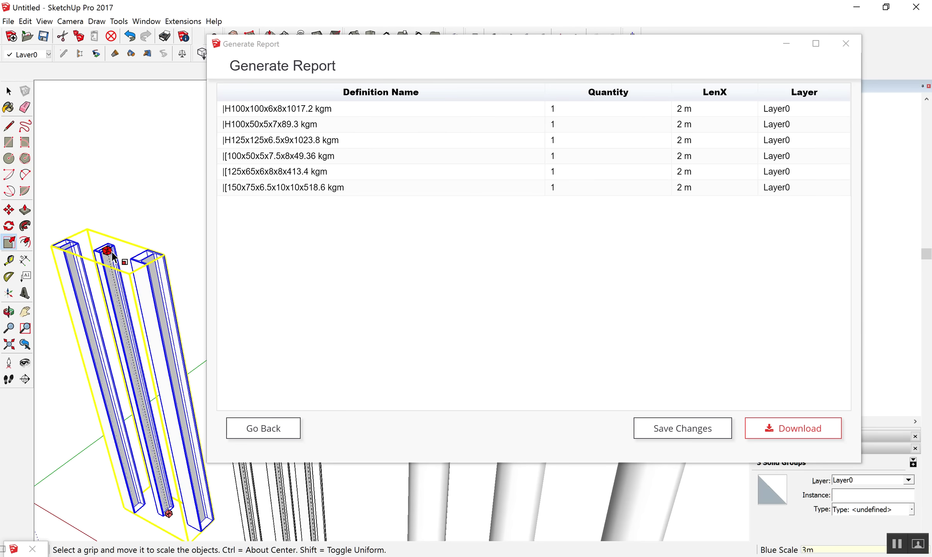
key(Return)
scroll(114, 250, down, 2)
scroll(114, 249, down, 3)
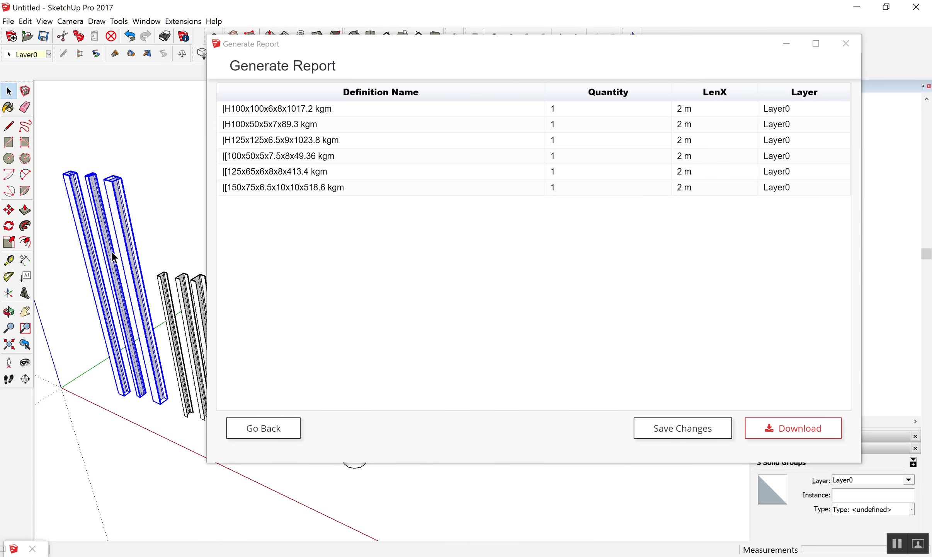
key(space)
- Reselect all six columns and regenerate the report showing the 3 m lengths
drag(50, 121, 209, 423)
click(265, 427)
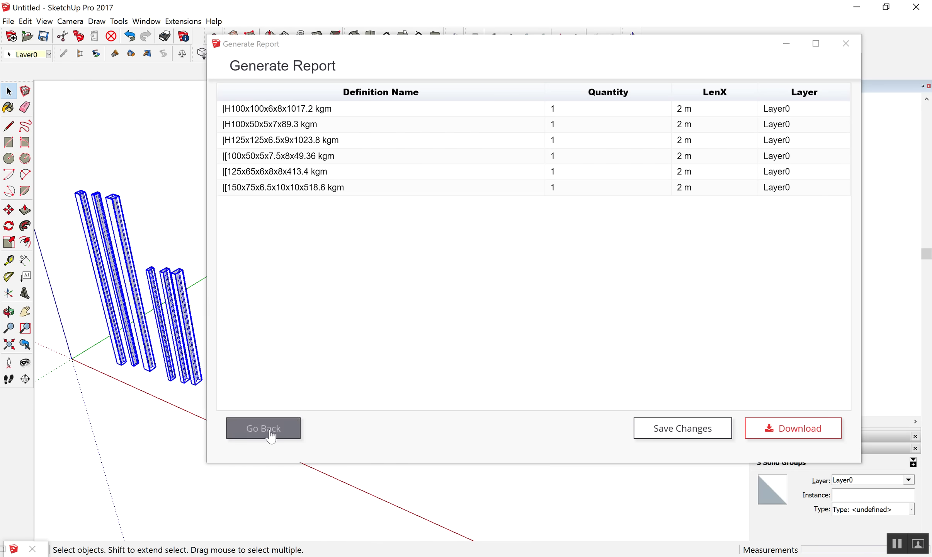
click(793, 443)
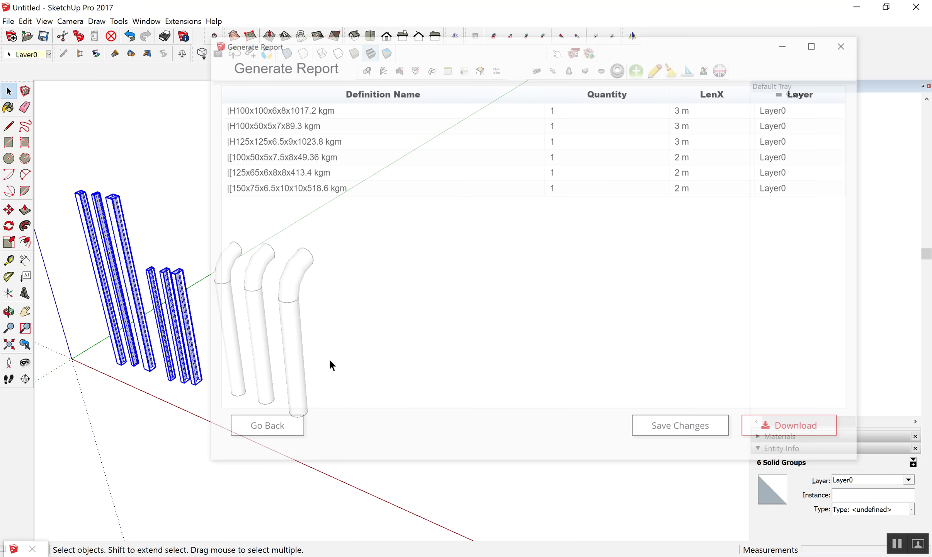
click(444, 306)
mouse_move(443, 305)
middle_down()
mouse_move(445, 266)
mouse_move(532, 319)
mouse_move(448, 293)
middle_up()
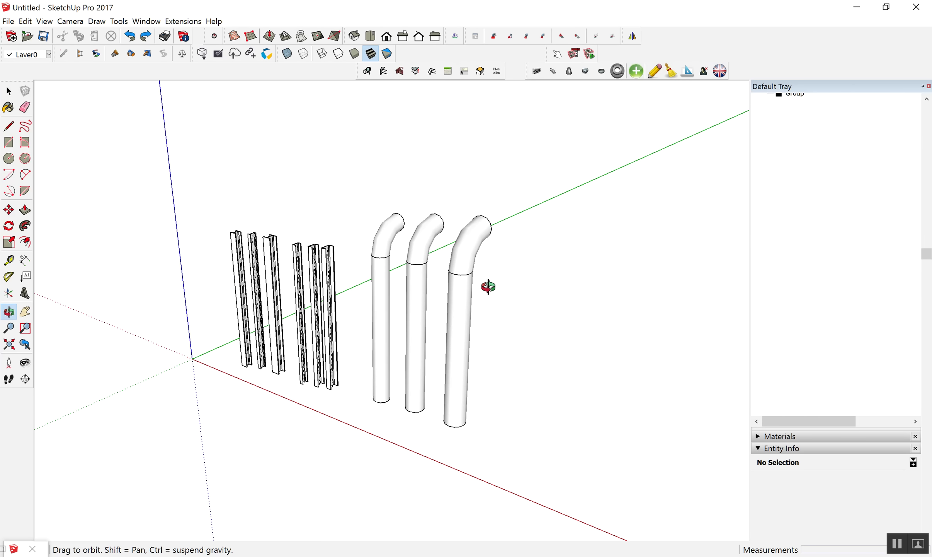
drag(188, 163, 622, 480)
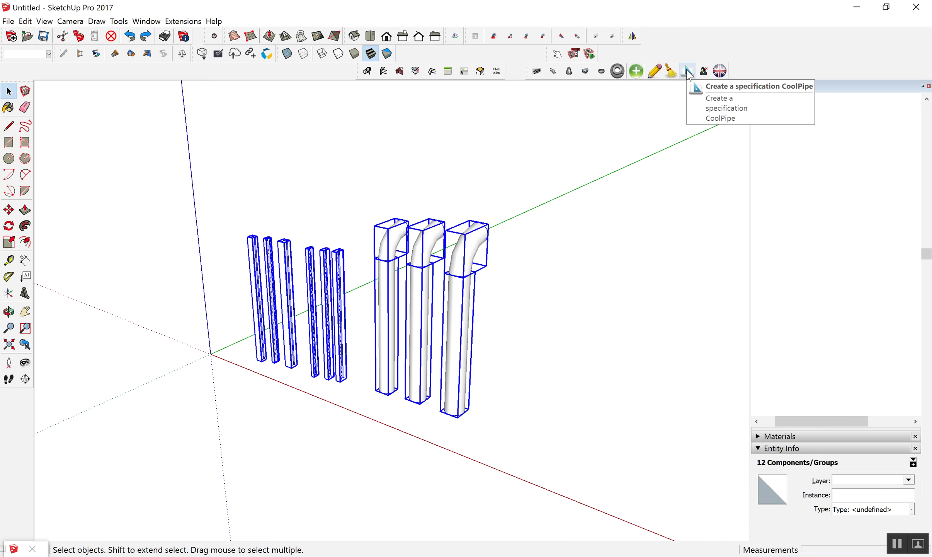
click(688, 71)
click(491, 315)
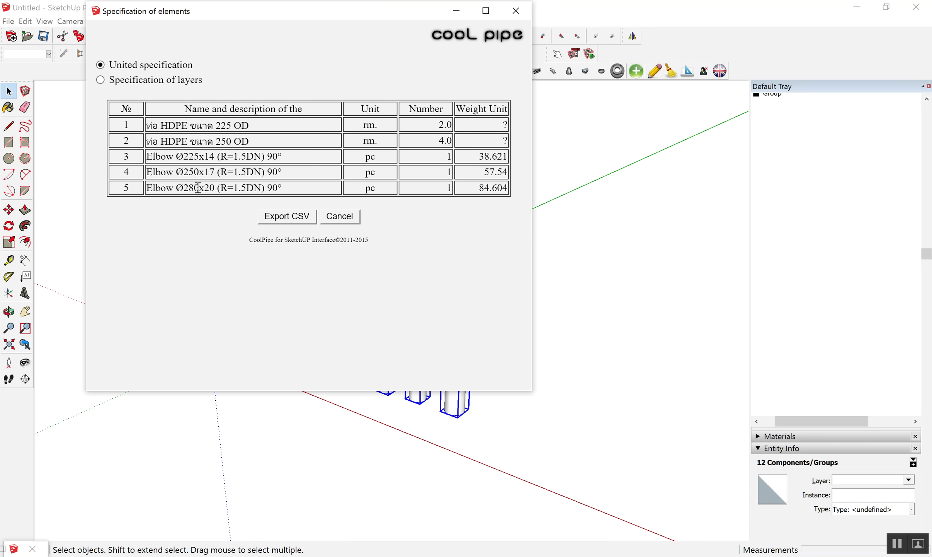
click(516, 11)
click(507, 201)
scroll(441, 232, up, 2)
scroll(411, 255, up, 2)
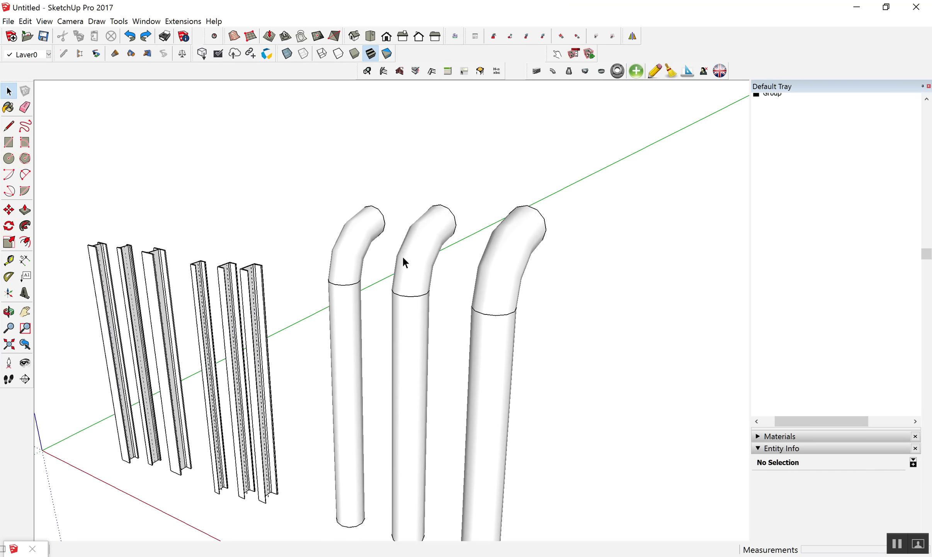
- Turn the left pipe's 225 OD elbow into a CoolPipe element
scroll(378, 232, up, 2)
click(375, 231)
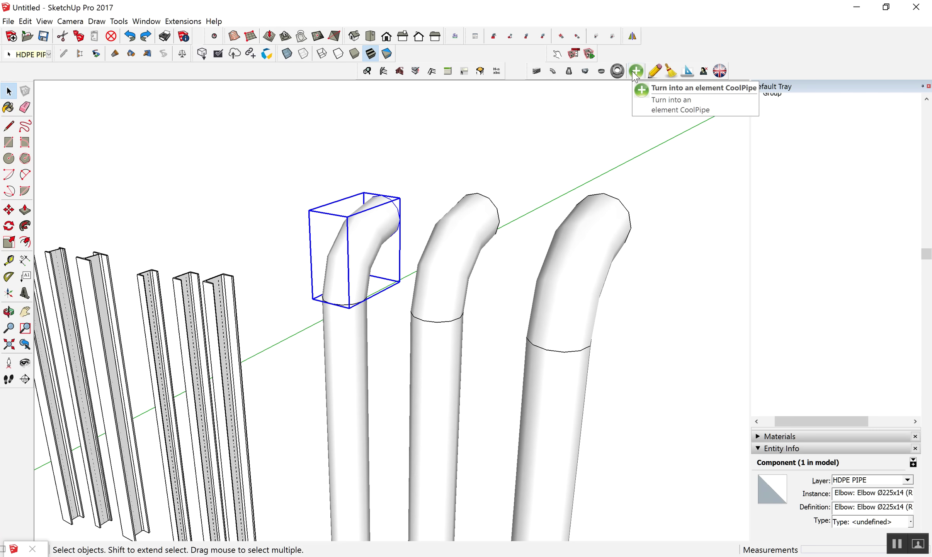
click(635, 71)
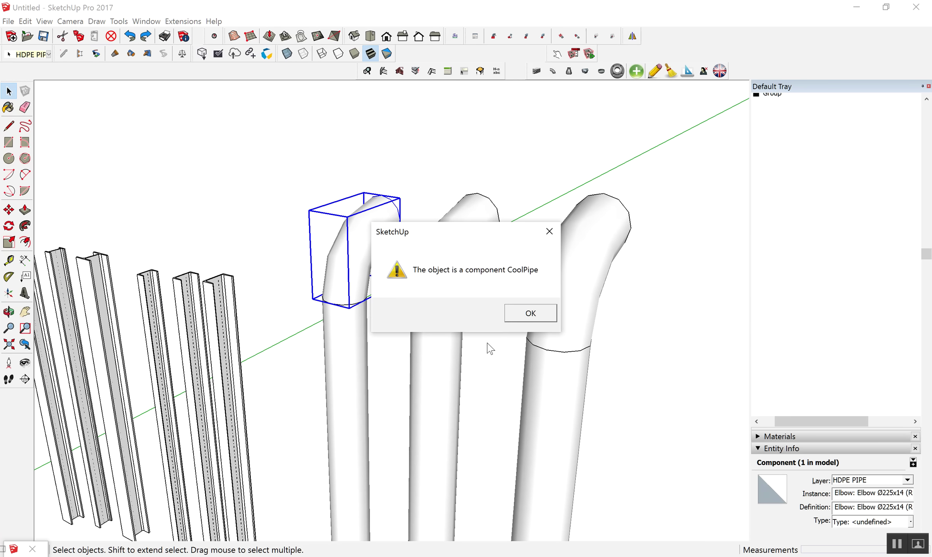
click(530, 313)
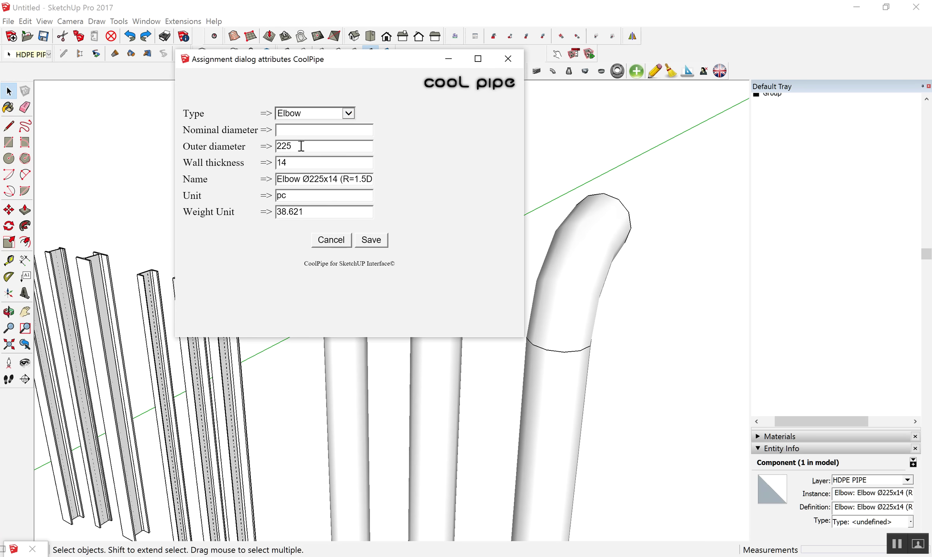
- Blank the 225 diameter and 38.621 weight, rename it 90 ELBOW HDPE, and save
drag(306, 147, 265, 146)
key(BackSpace)
drag(277, 179, 437, 181)
key(BackSpace)
text(ตจ)
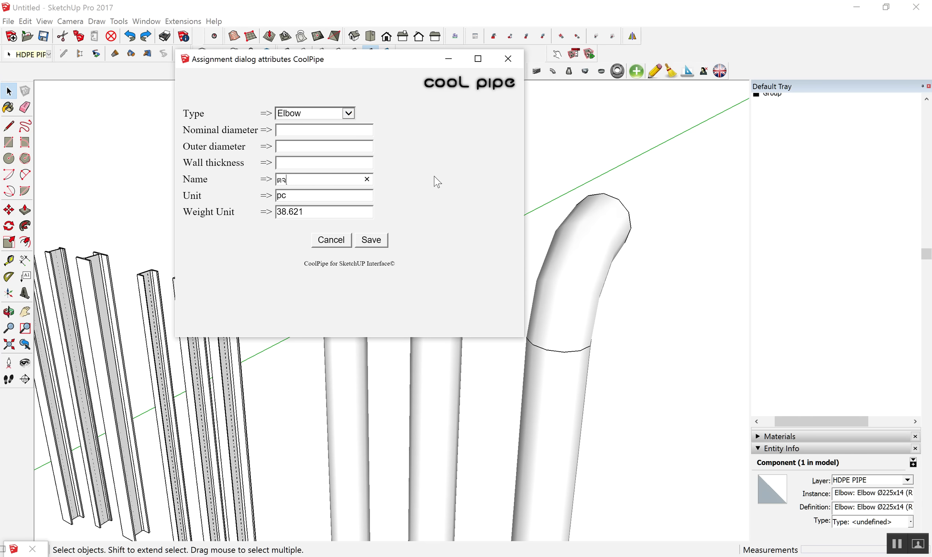
key(BackSpace)
key(BackSpace)
text(g)
key(BackSpace)
mouse_move(299, 212)
mouse_down()
mouse_move(255, 212)
mouse_move(249, 199)
mouse_up()
key(BackSpace)
key(BackSpace)
text(ชิ้น)
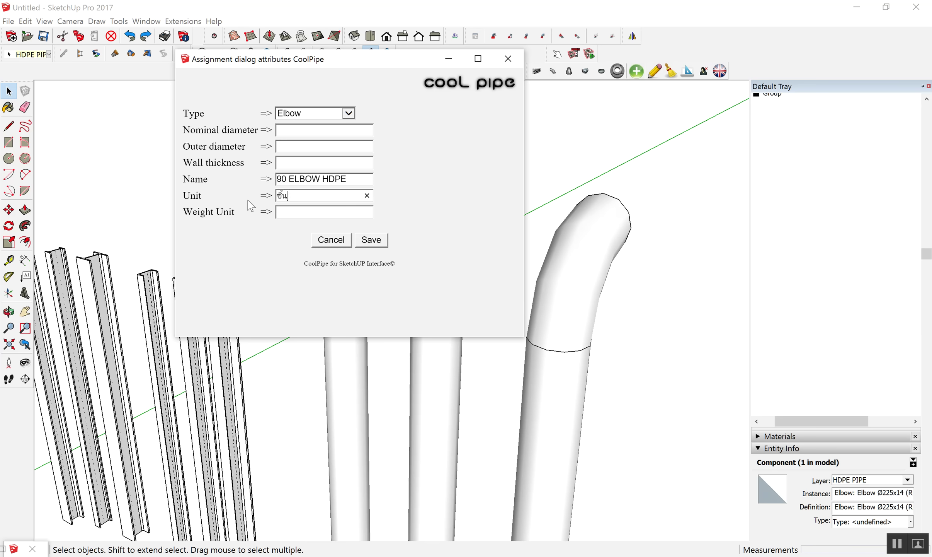
click(371, 239)
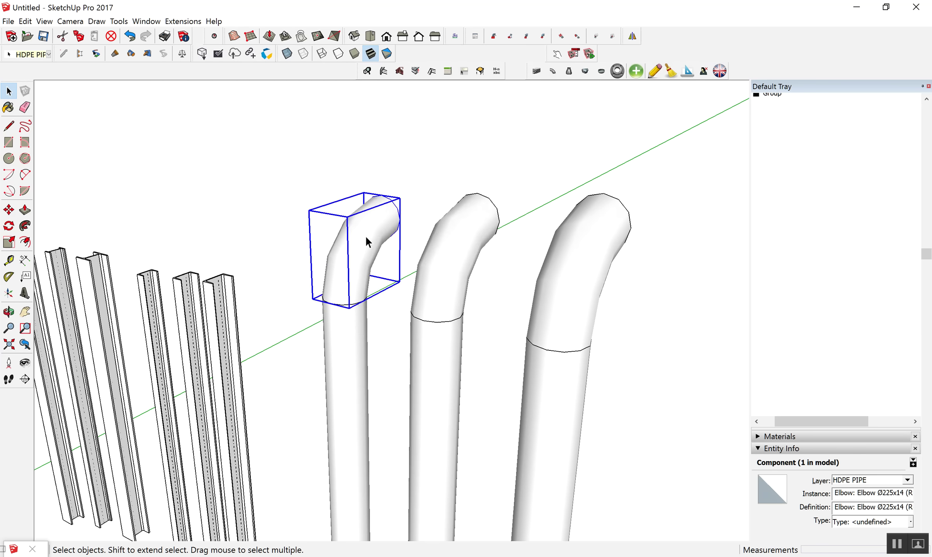
scroll(367, 241, down, 3)
scroll(368, 242, down, 2)
drag(561, 384, 104, 139)
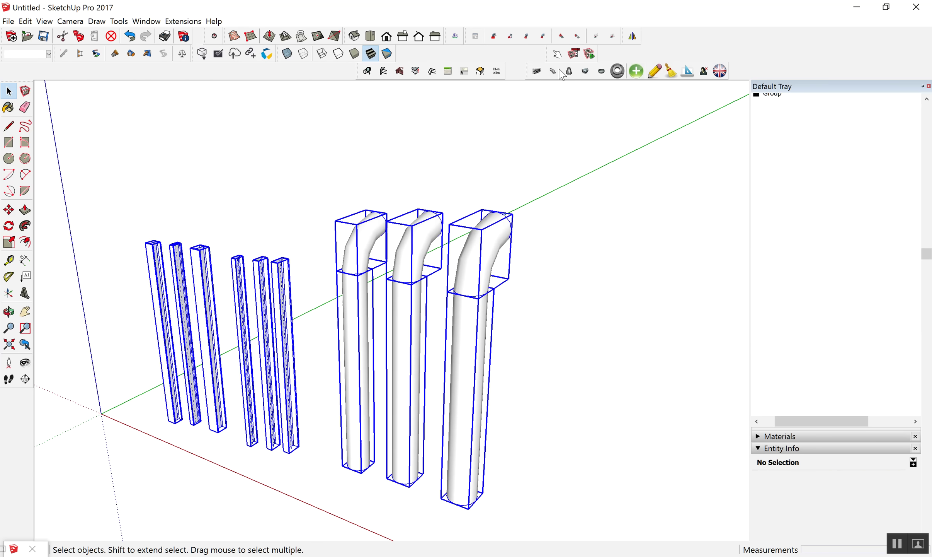
click(687, 72)
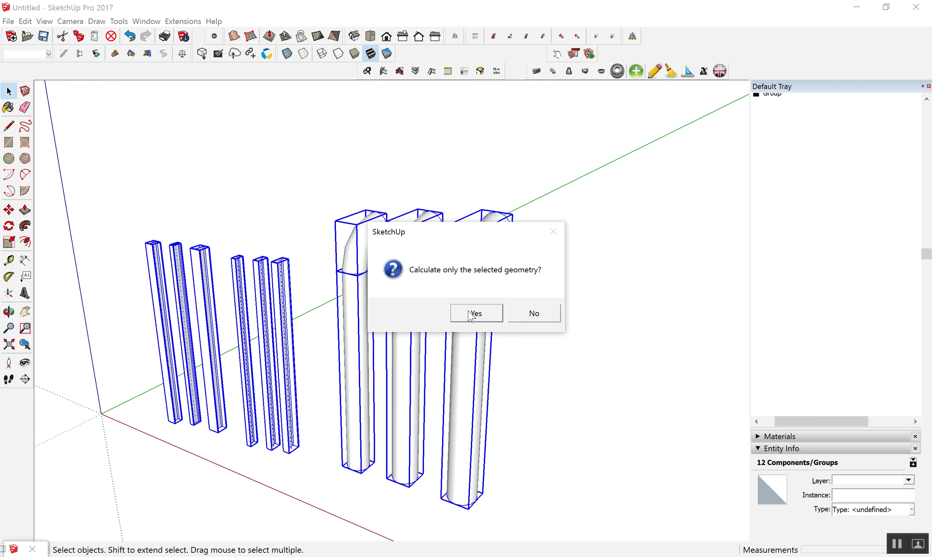
click(471, 315)
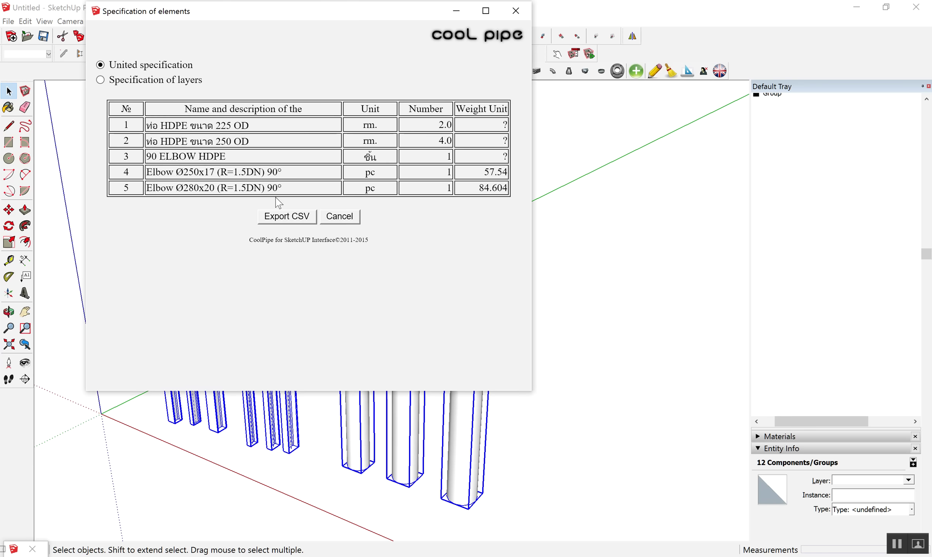
click(516, 11)
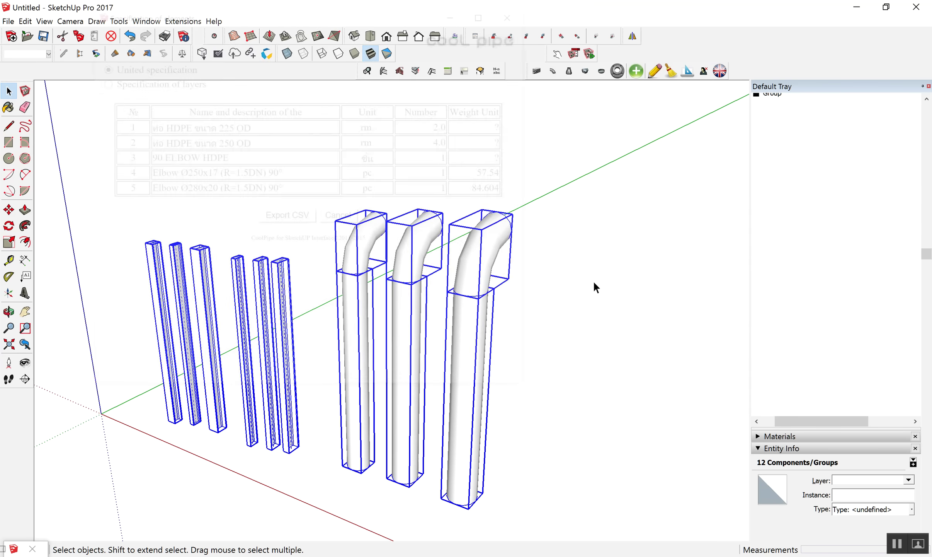
- Select the middle pipe's elbow and bring up its CoolPipe attributes window
click(451, 244)
right_click(382, 233)
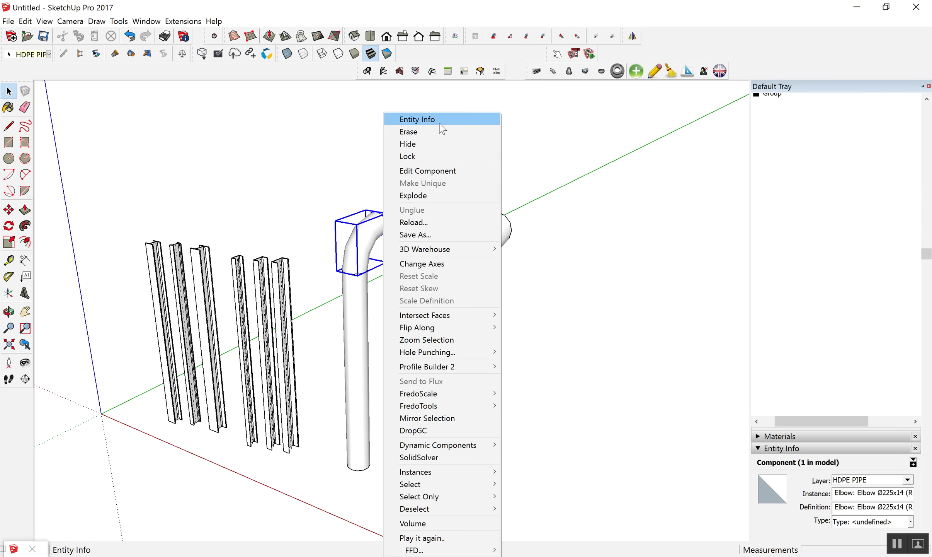
click(701, 235)
click(420, 244)
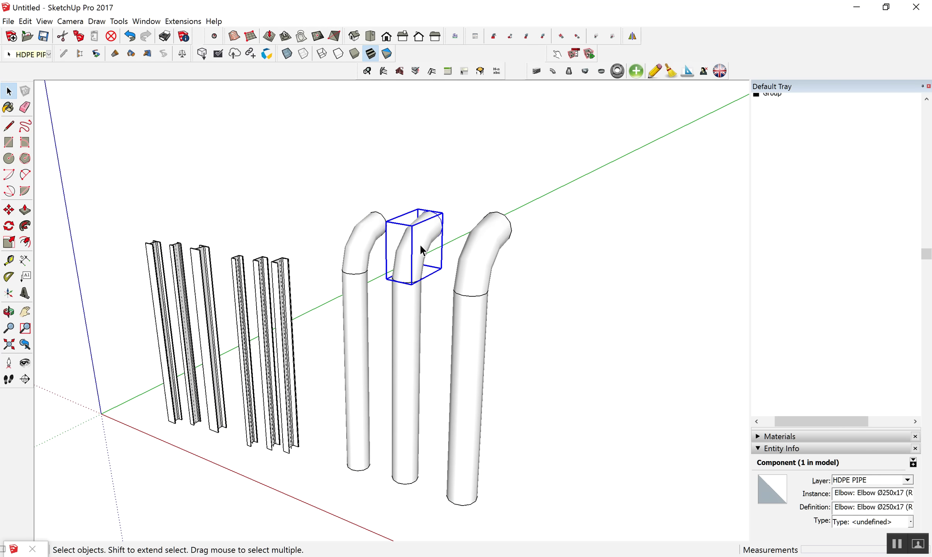
click(634, 72)
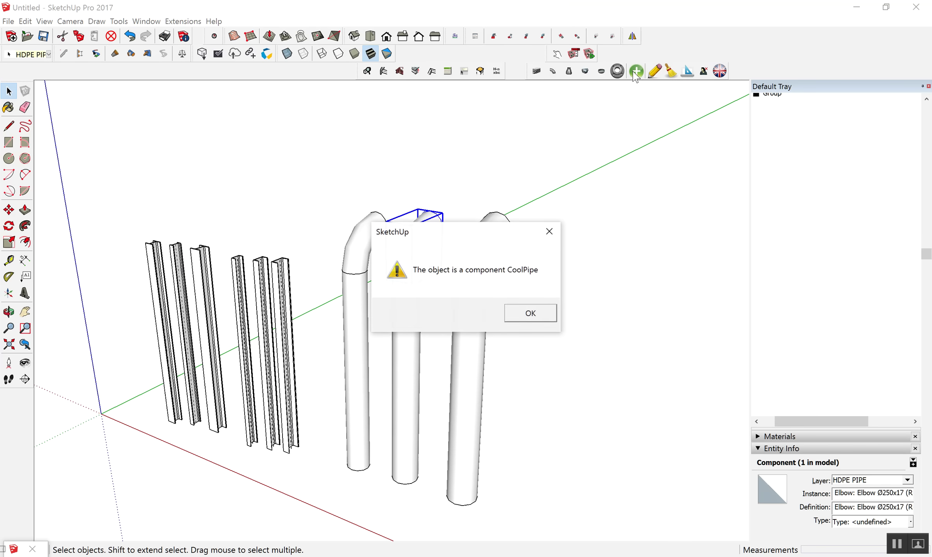
click(515, 317)
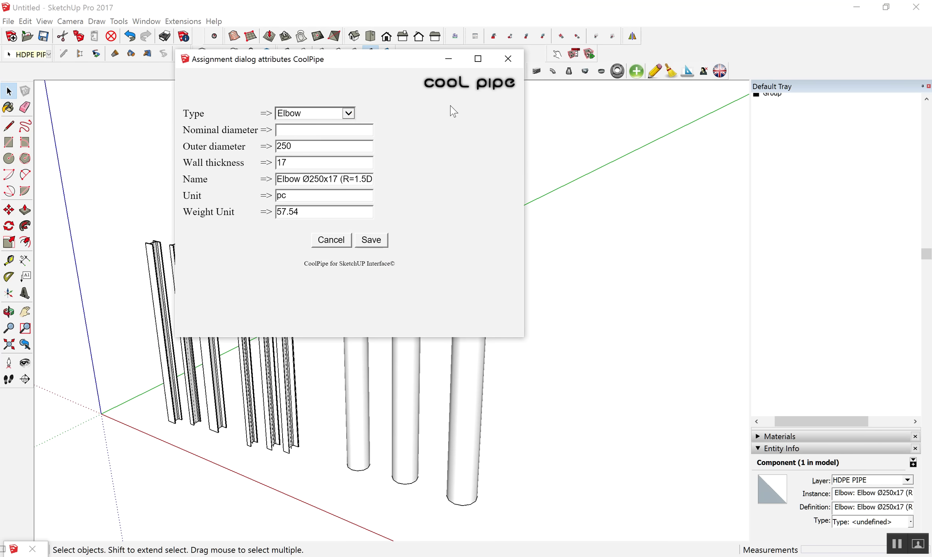
drag(389, 61, 640, 119)
- Clear the 250 diameter and wall thickness, and rename it 90 ELBOW HDPE 250 OD
drag(570, 209, 504, 206)
key(BackSpace)
key(Tab)
key(BackSpace)
triple_click(574, 237)
text(ตจ)
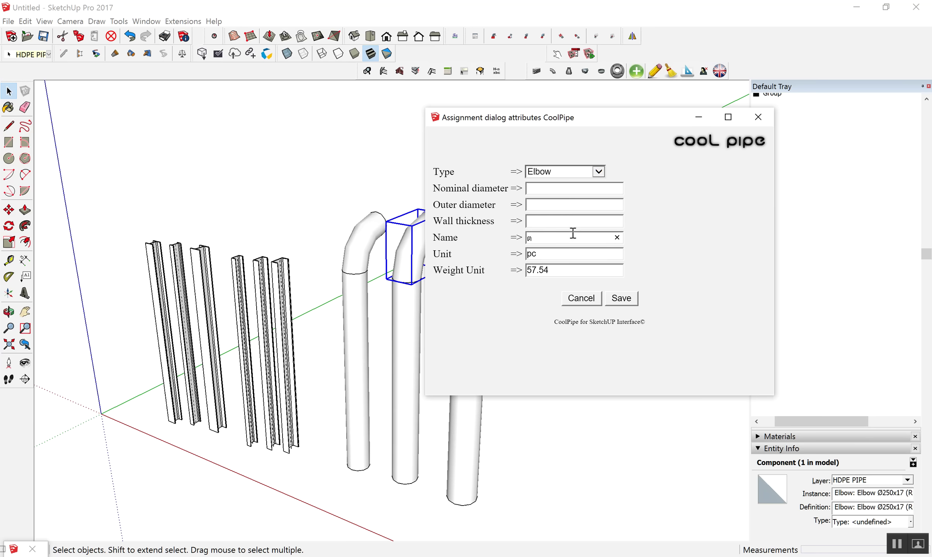
text(90)
key(BackSpace)
text(50 OD)
- Replace the unit pc with a Thai unit and save the middle elbow's attributes
key(Tab)
key(BackSpace)
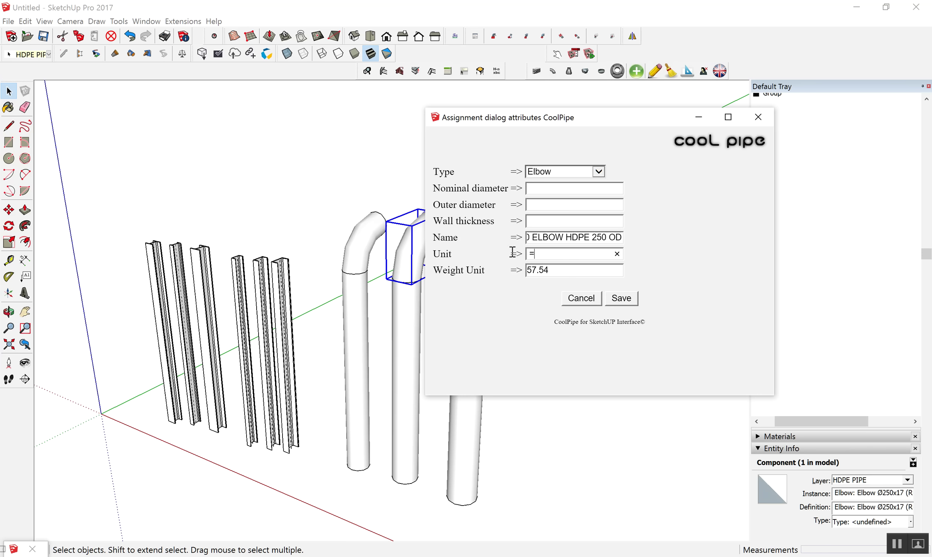
text(ш)
key(Tab)
click(621, 298)
click(366, 235)
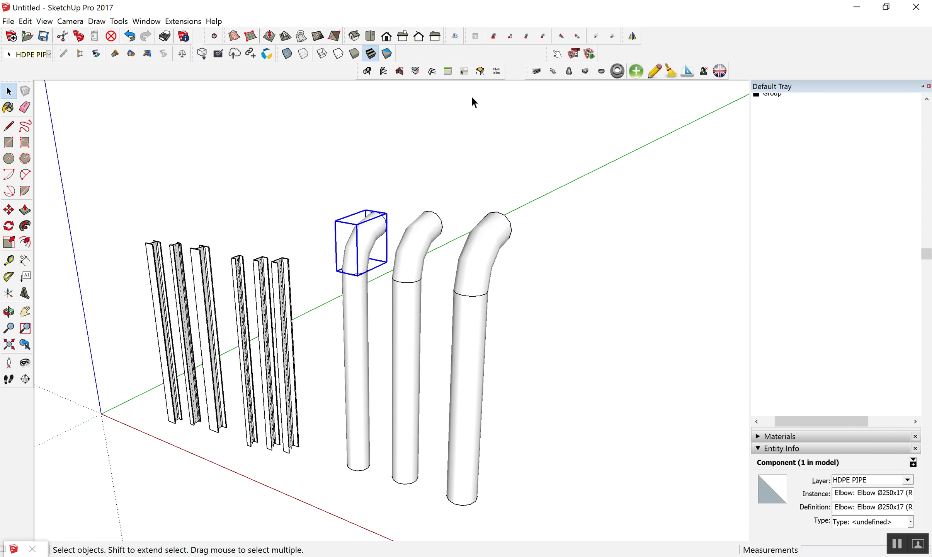
- Open and cancel the left elbow's CoolPipe attributes, then reselect that elbow
click(636, 71)
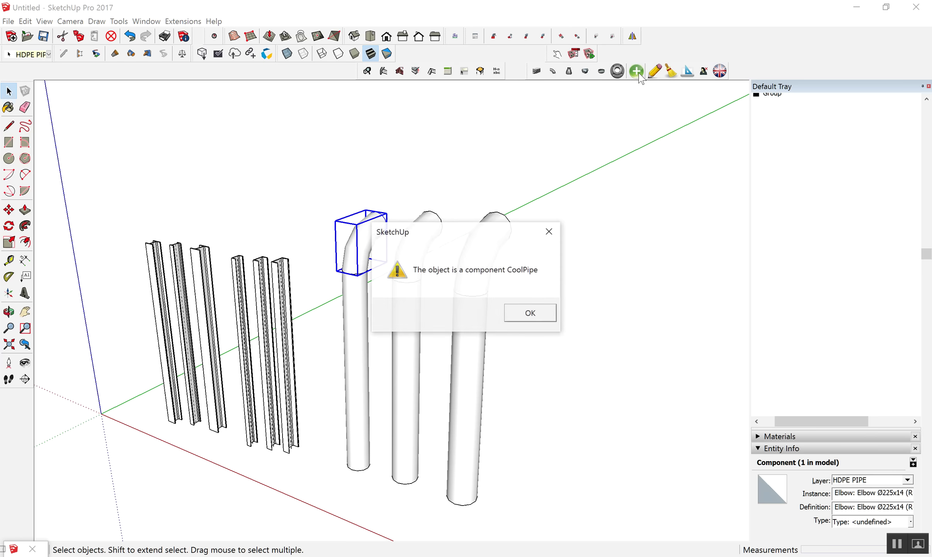
click(531, 313)
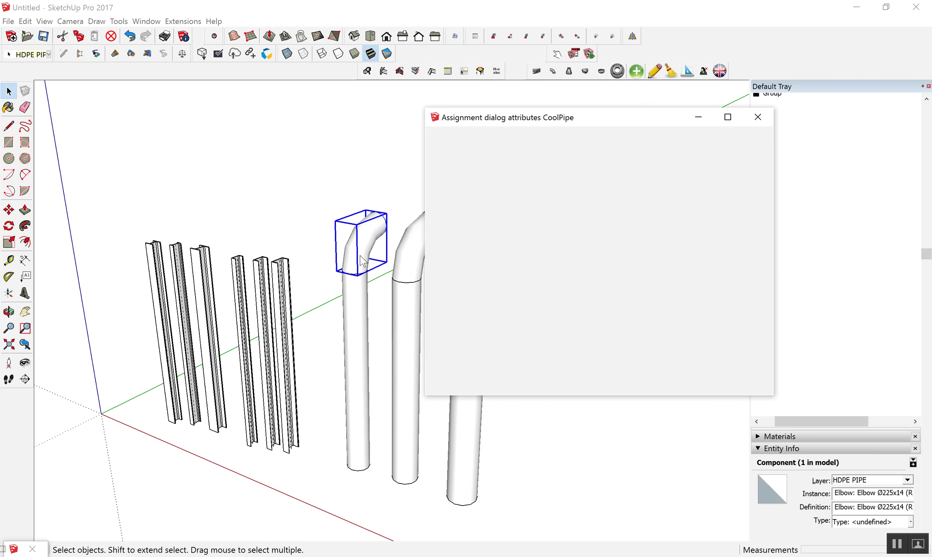
click(758, 117)
click(567, 287)
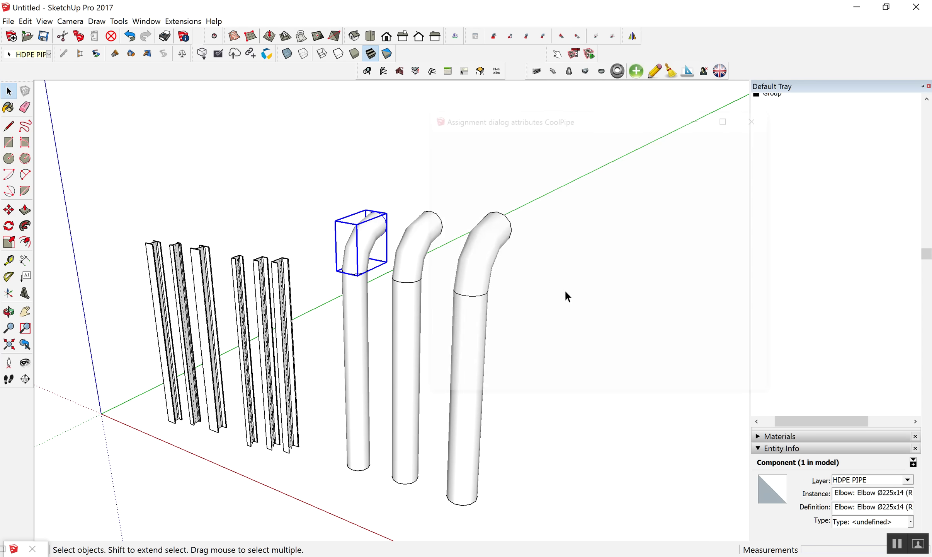
click(373, 223)
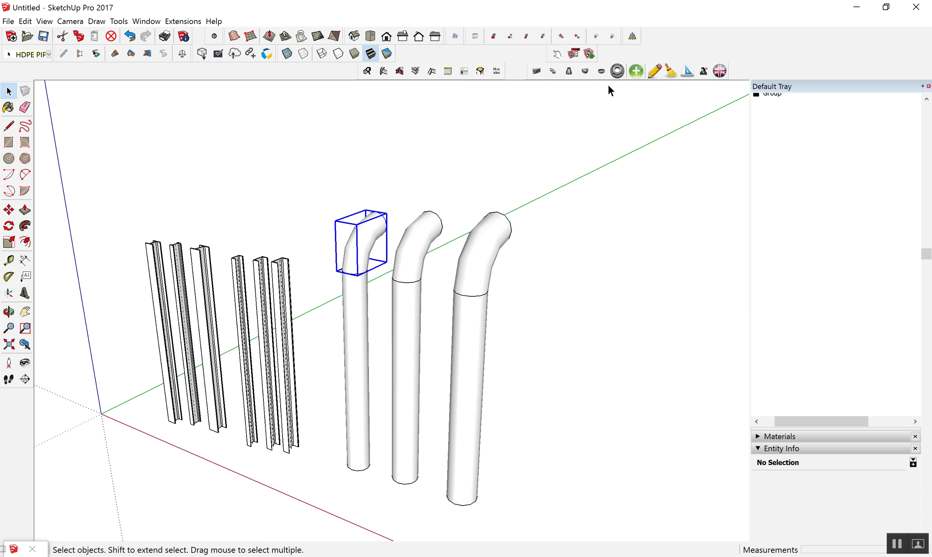
- Append 225 OD to the left elbow's name and save it
click(637, 71)
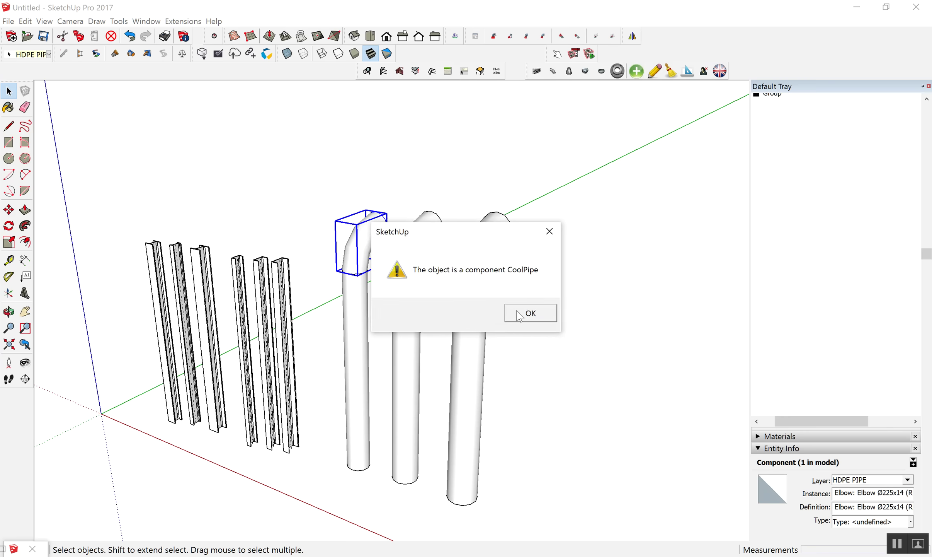
click(519, 315)
click(601, 236)
text(dn)
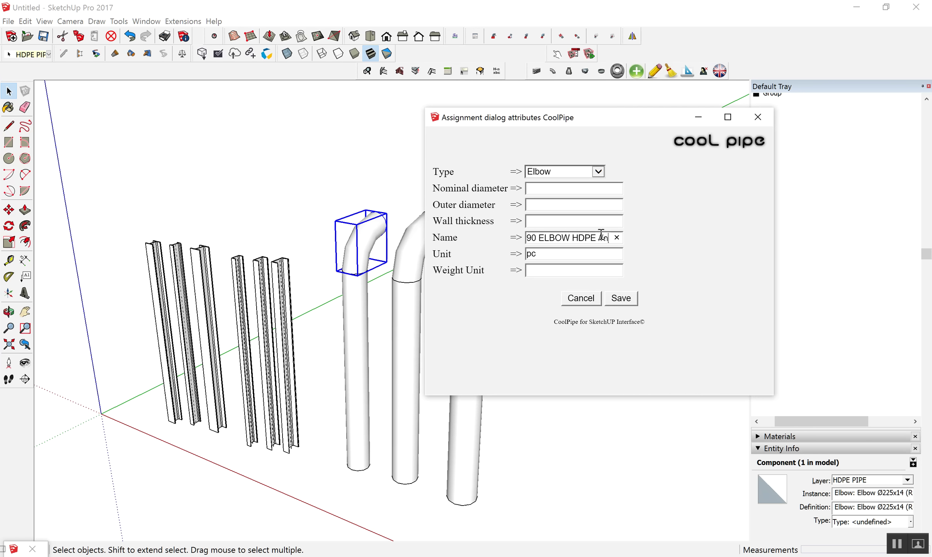
key(BackSpace)
key(BackSpace)
key(super+space)
text(225 OD)
click(620, 298)
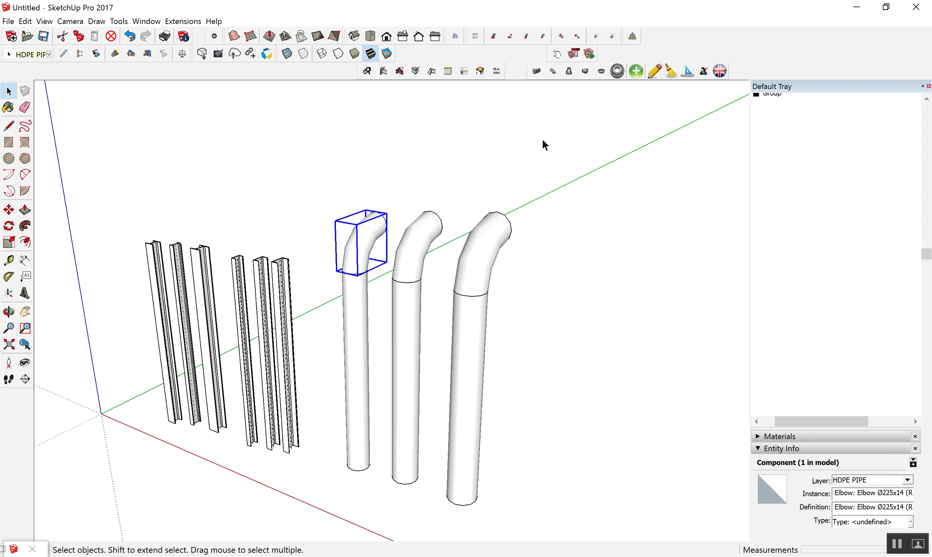
- Replace the left elbow's unit pc with a Thai unit and save
click(637, 71)
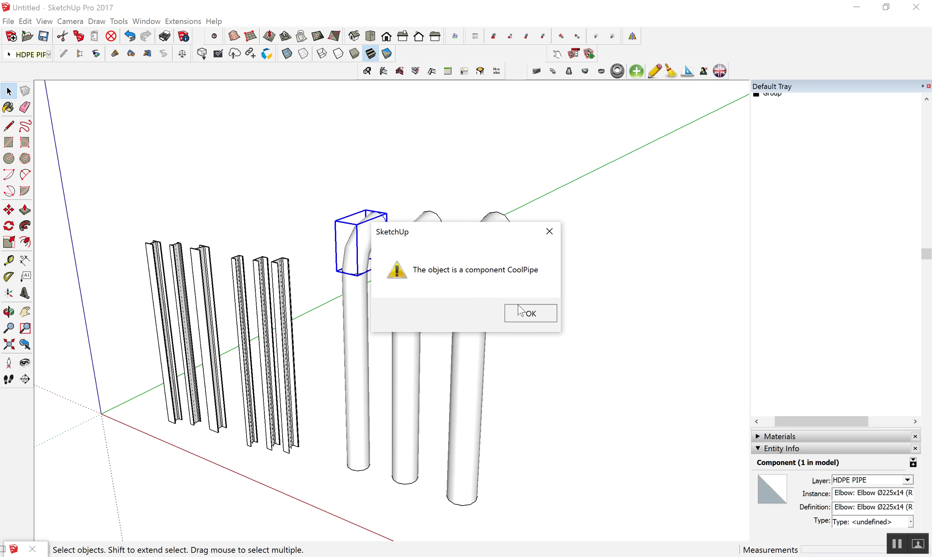
click(525, 311)
double_click(532, 254)
key(BackSpace)
text(ш)
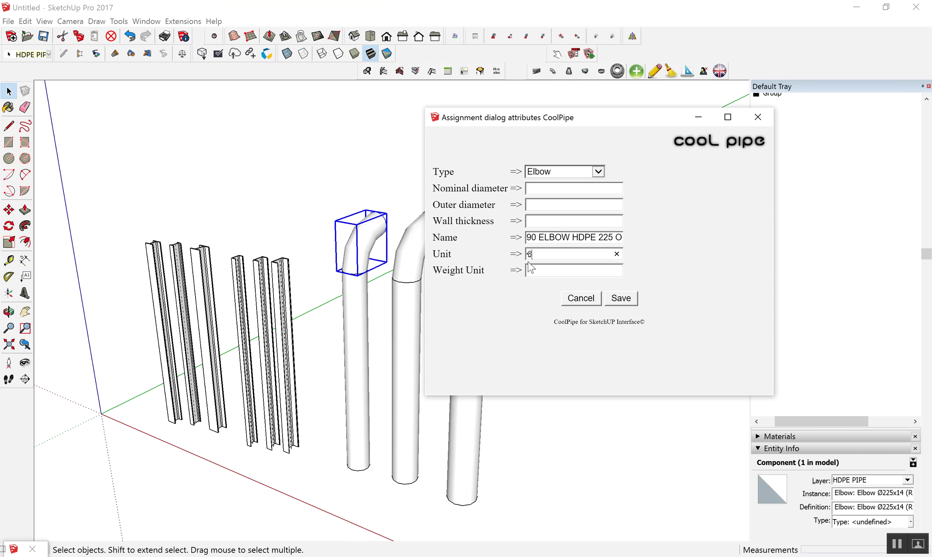
click(617, 301)
click(483, 257)
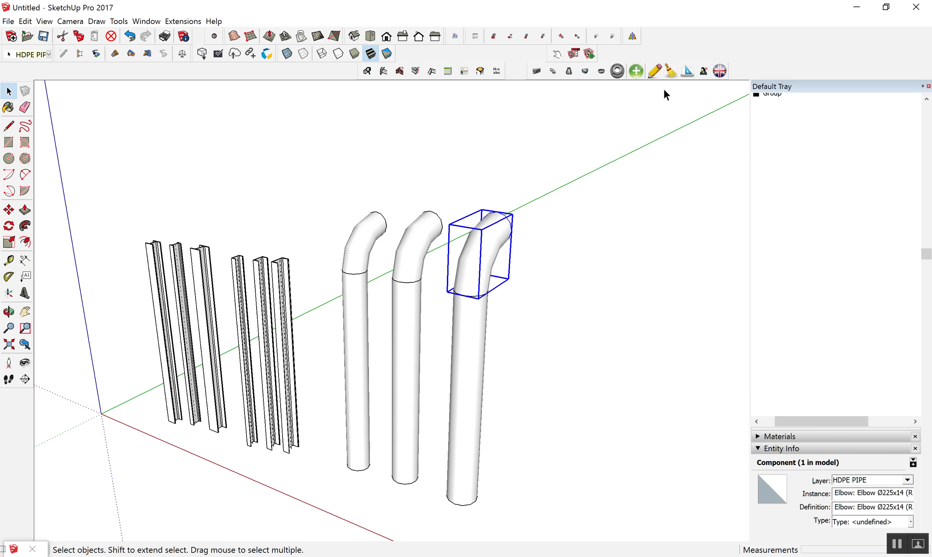
- Close the flange selection window and bring up the right elbow's CoolPipe attributes
click(618, 71)
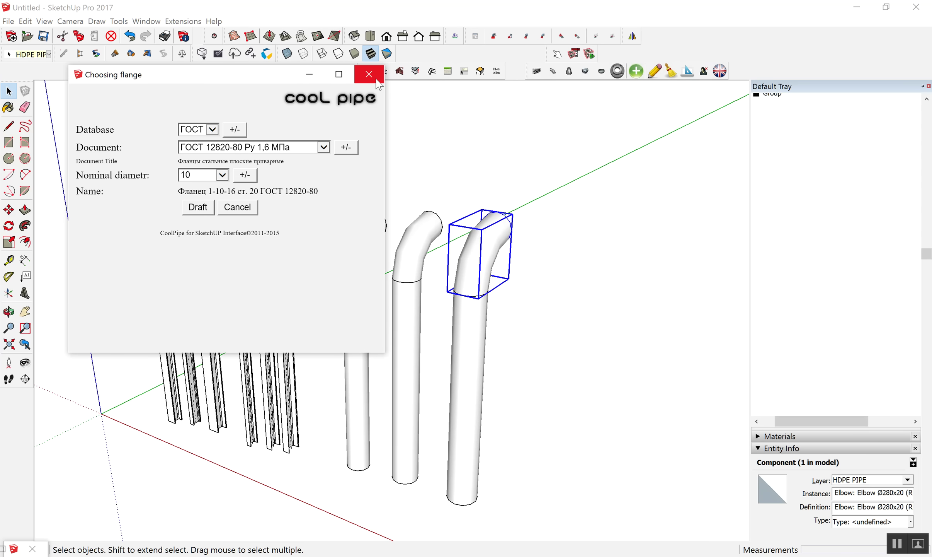
click(592, 71)
click(601, 71)
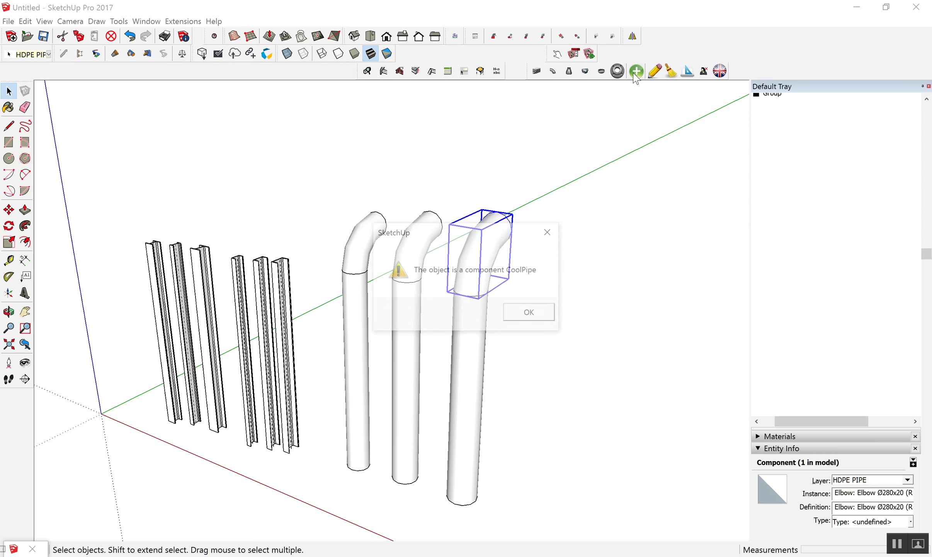
click(529, 314)
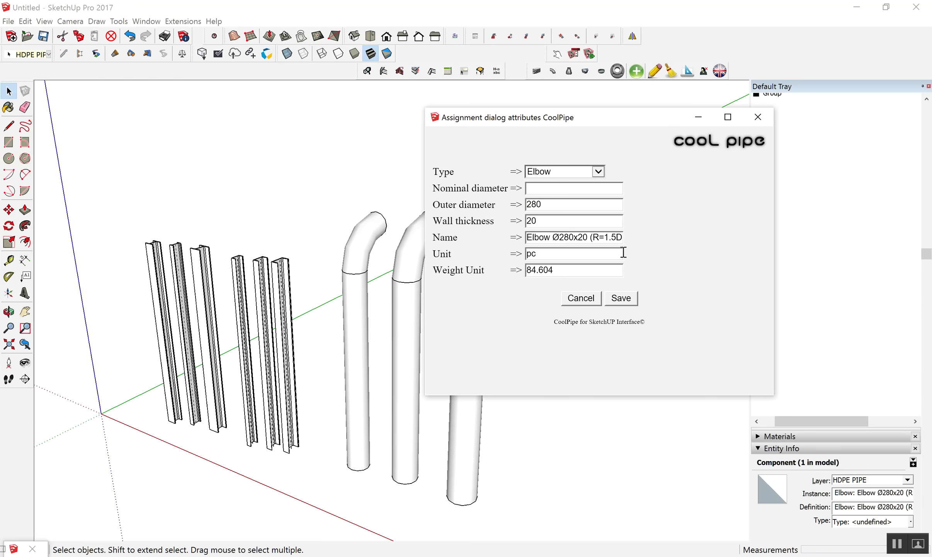
- Clear the diameter and wall thickness, and rename it 90 ELBOW HDPE 280 OD
mouse_move(545, 206)
mouse_down()
mouse_move(518, 209)
mouse_move(513, 221)
mouse_up()
key(BackSpace)
key(BackSpace)
triple_click(542, 241)
text(ต)
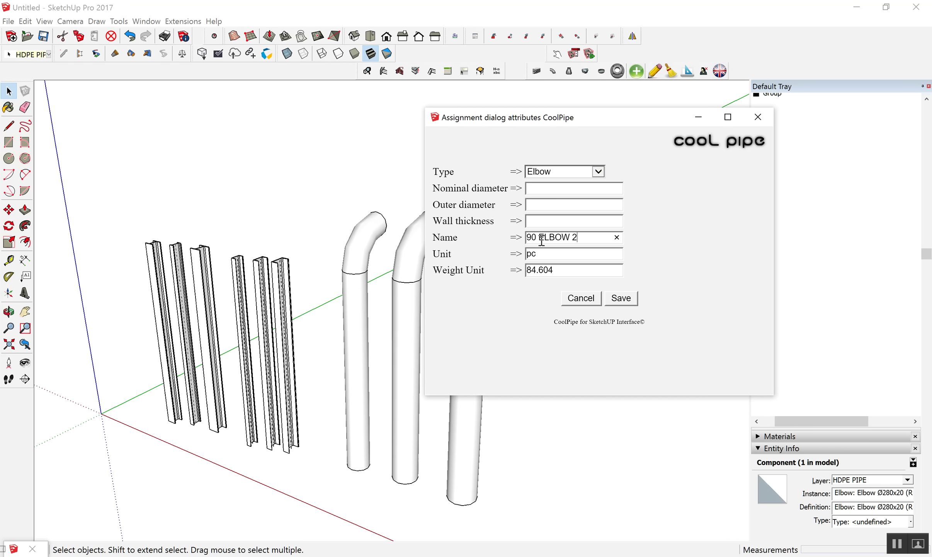
text(OD)
key(BackSpace)
key(BackSpace)
key(BackSpace)
text(0 OD)
- Set a Thai unit, clear the weight, and save the elbow's attributes
key(Tab)
key(BackSpace)
key(super+space)
text(ช)
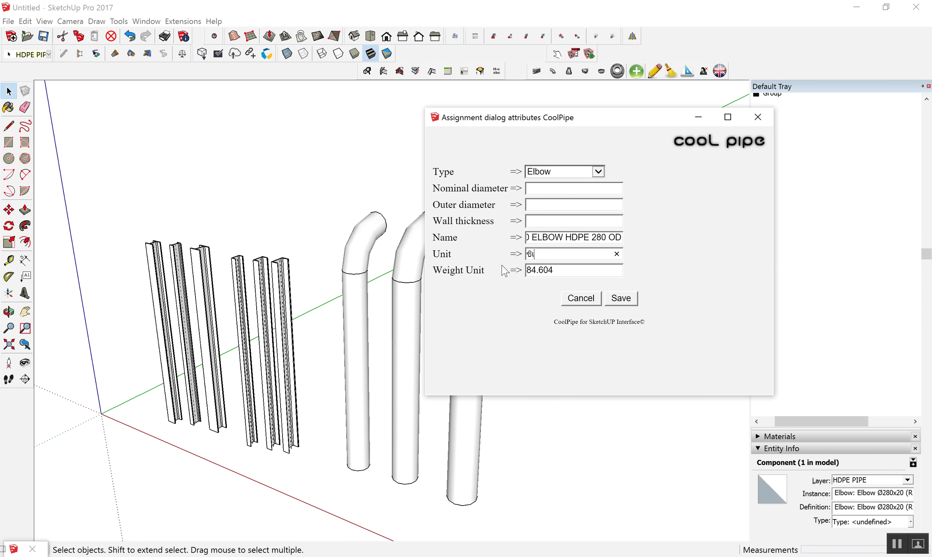
drag(591, 269, 516, 270)
key(BackSpace)
click(621, 298)
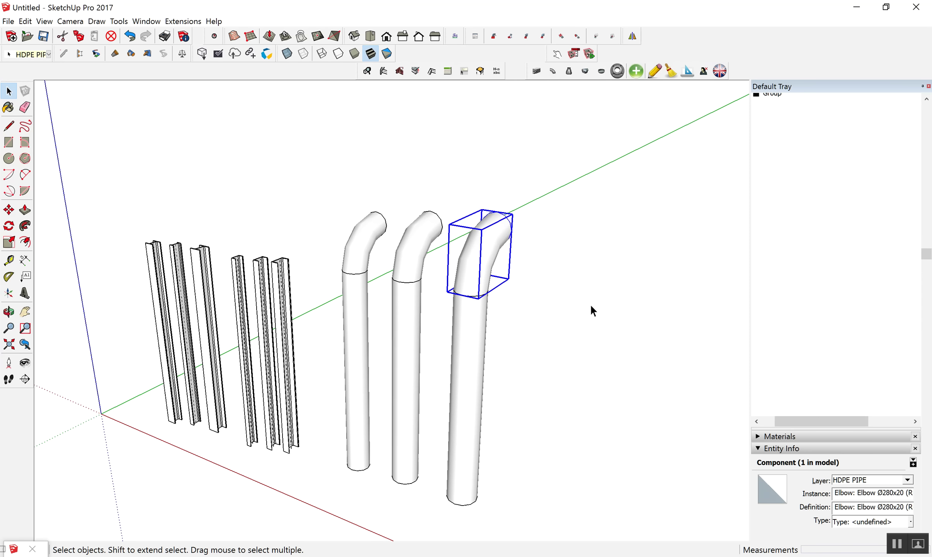
drag(618, 359, 215, 214)
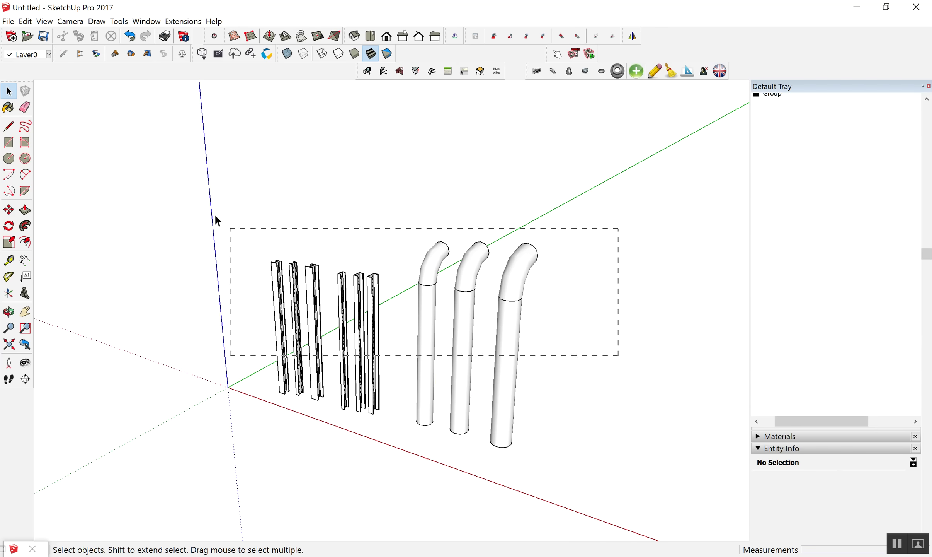
click(687, 73)
click(460, 314)
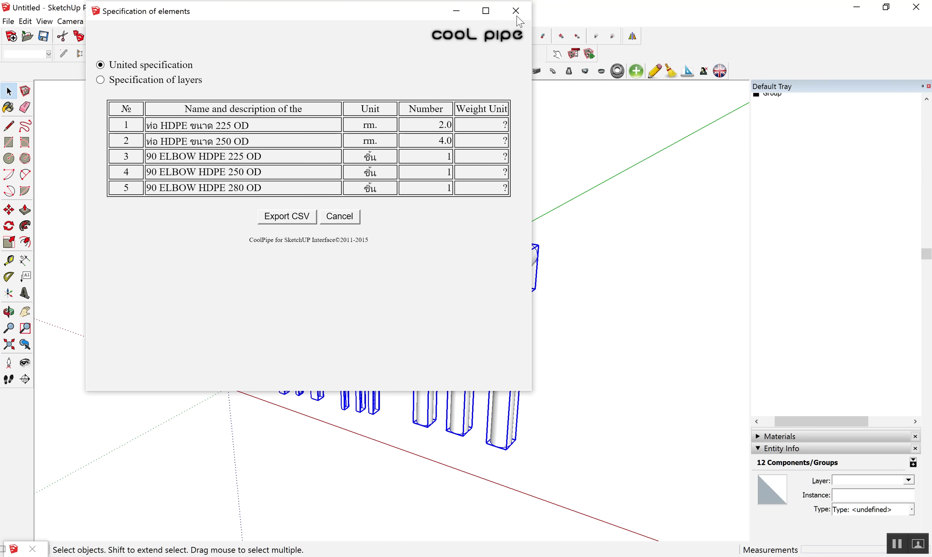
click(515, 11)
click(572, 309)
drag(577, 342, 465, 245)
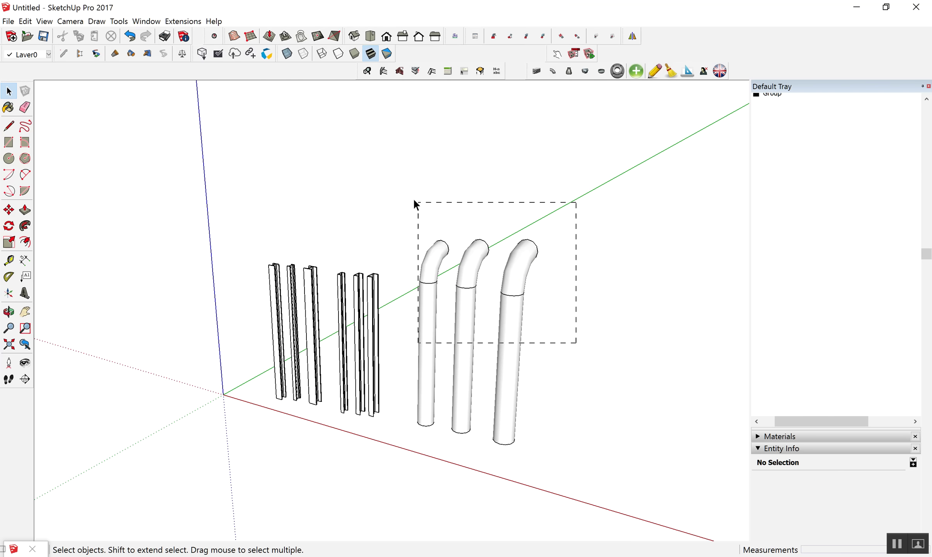
- Select and deselect the three elbowed pipes, then select the six steel columns to check them
drag(416, 204, 414, 202)
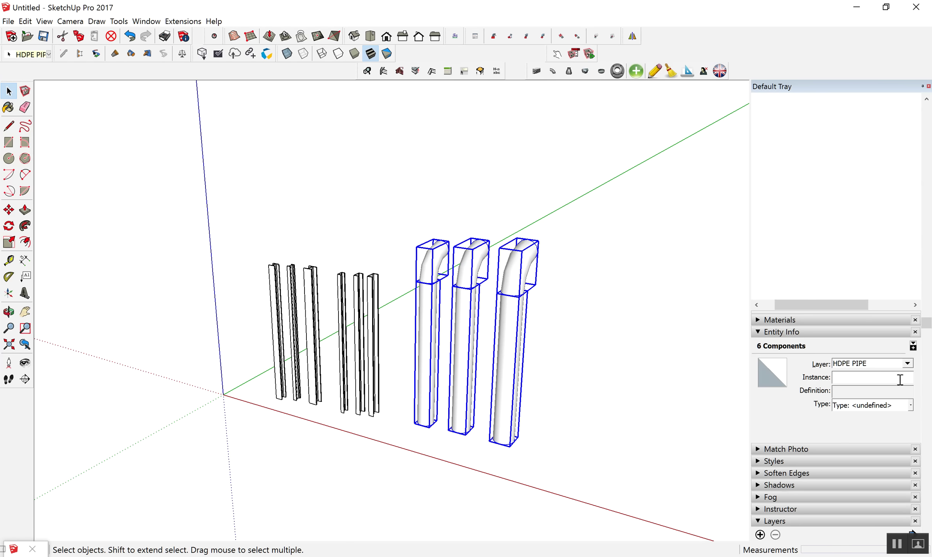
click(482, 355)
scroll(394, 309, up, 2)
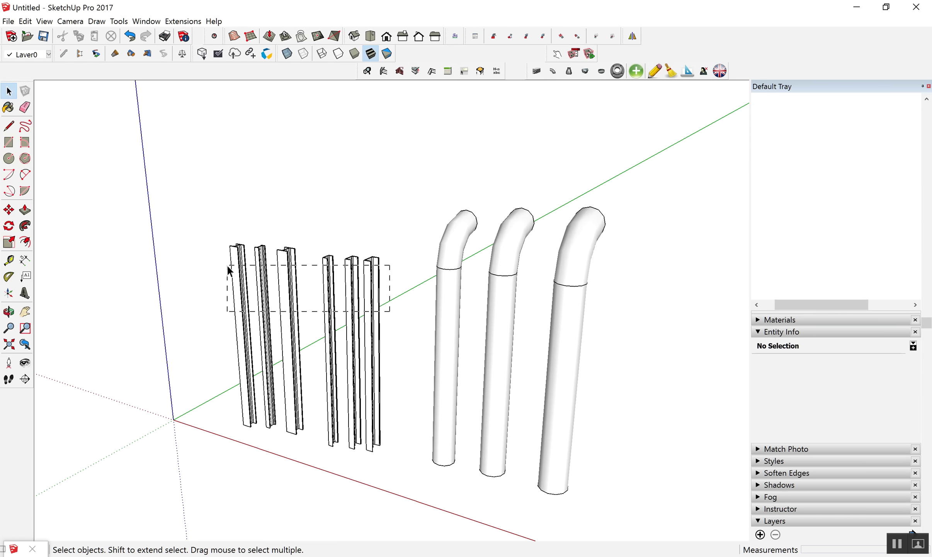
drag(228, 269, 228, 269)
scroll(571, 216, down, 1)
scroll(526, 277, up, 1)
scroll(511, 263, down, 1)
scroll(440, 357, up, 1)
- Orbit to view the columns from another angle, deselect them, and activate the Text tool
middle_drag(439, 358, 496, 341)
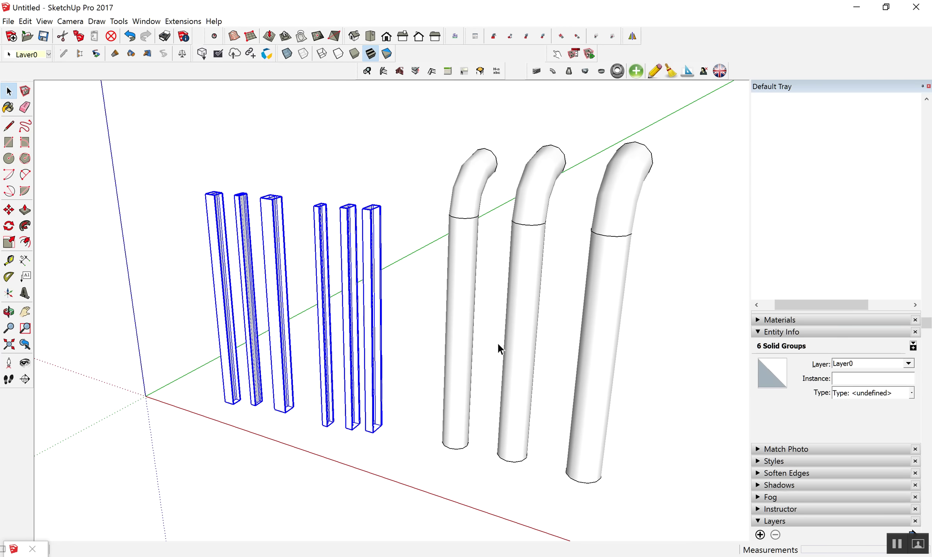
click(422, 285)
scroll(255, 242, down, 1)
scroll(246, 237, down, 1)
scroll(193, 171, up, 2)
click(25, 275)
scroll(245, 209, up, 1)
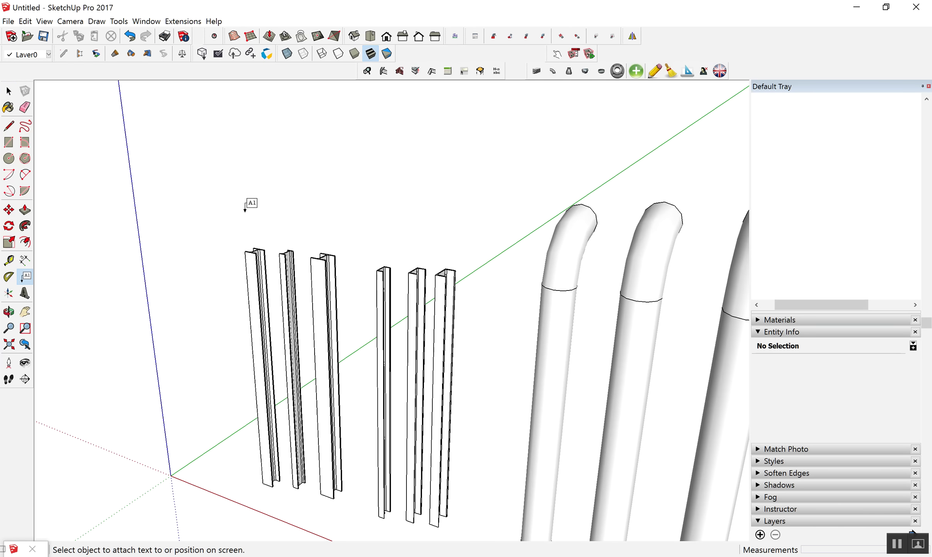
- Attach leader labels with section and weight to the first two columns' tops
click(252, 250)
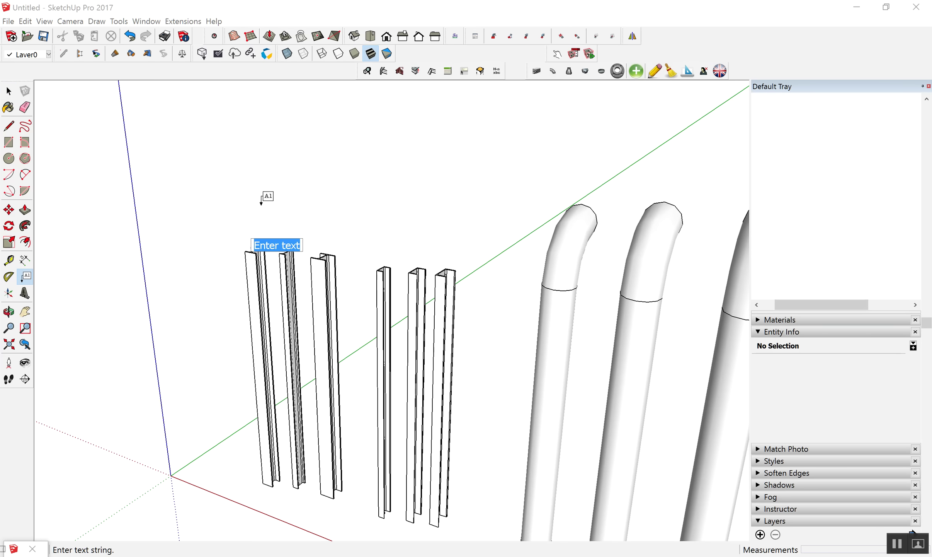
key(Escape)
scroll(270, 201, up, 1)
click(250, 259)
key(Escape)
click(245, 256)
click(333, 112)
click(333, 189)
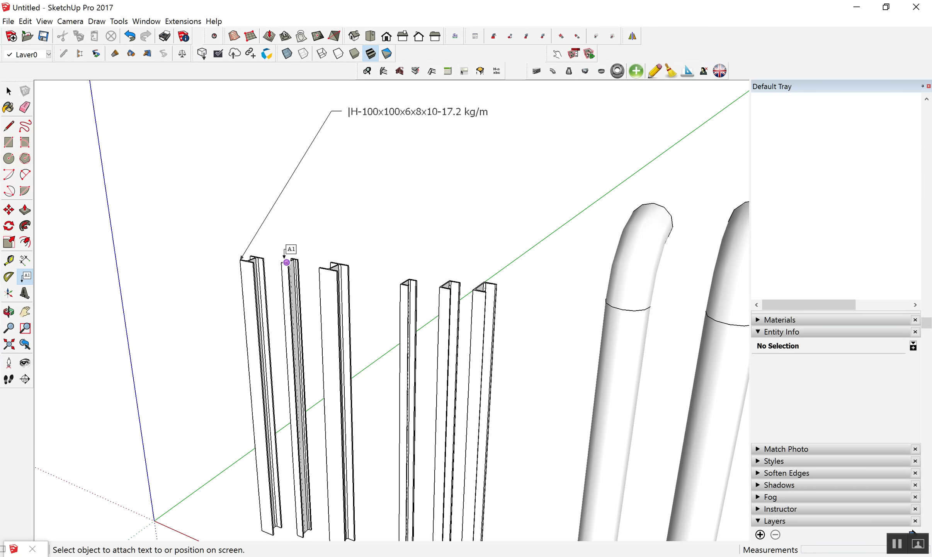
click(286, 256)
key(Escape)
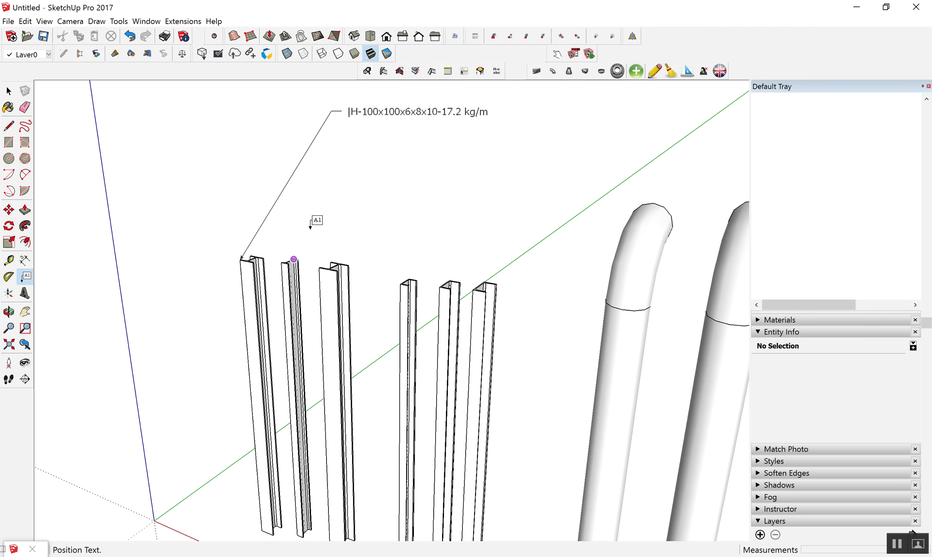
click(360, 142)
click(385, 185)
- Attach a section-and-weight leader label to the third column's top endpoint
double_click(335, 259)
key(Escape)
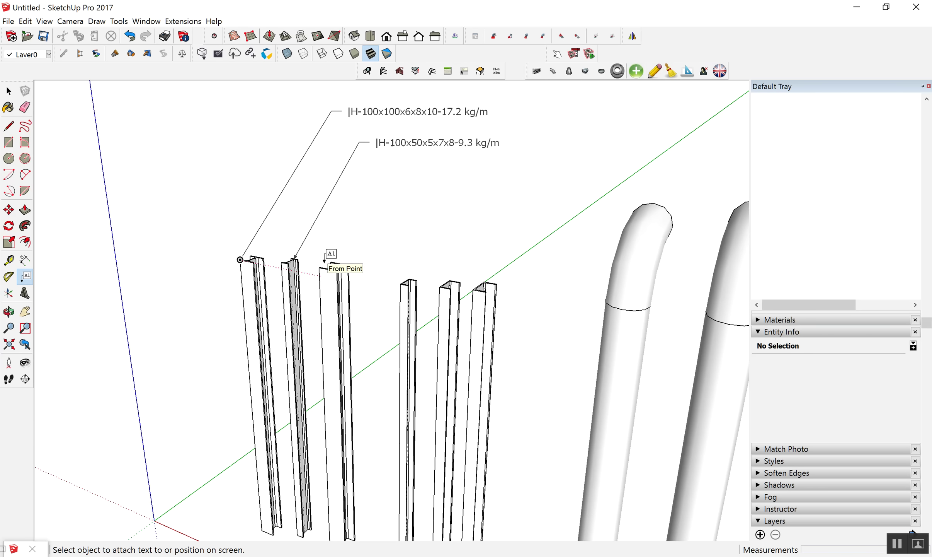
double_click(325, 262)
key(Escape)
double_click(341, 264)
key(Escape)
scroll(347, 287, down, 2)
scroll(336, 267, up, 3)
click(336, 270)
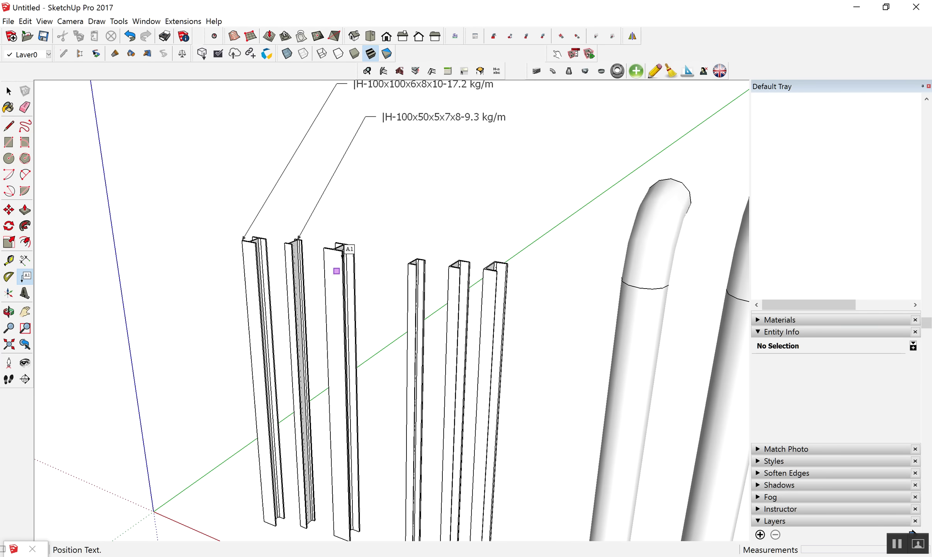
click(439, 135)
scroll(476, 131, down, 2)
click(407, 369)
- Attach leader labels to the bottoms of the fourth, fifth and sixth columns, placed below
scroll(407, 369, down, 2)
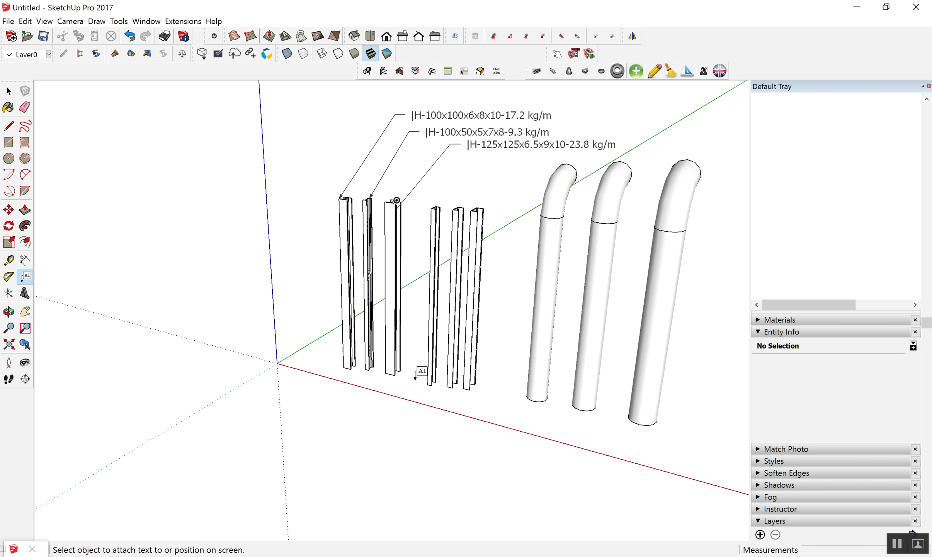
click(431, 386)
click(362, 412)
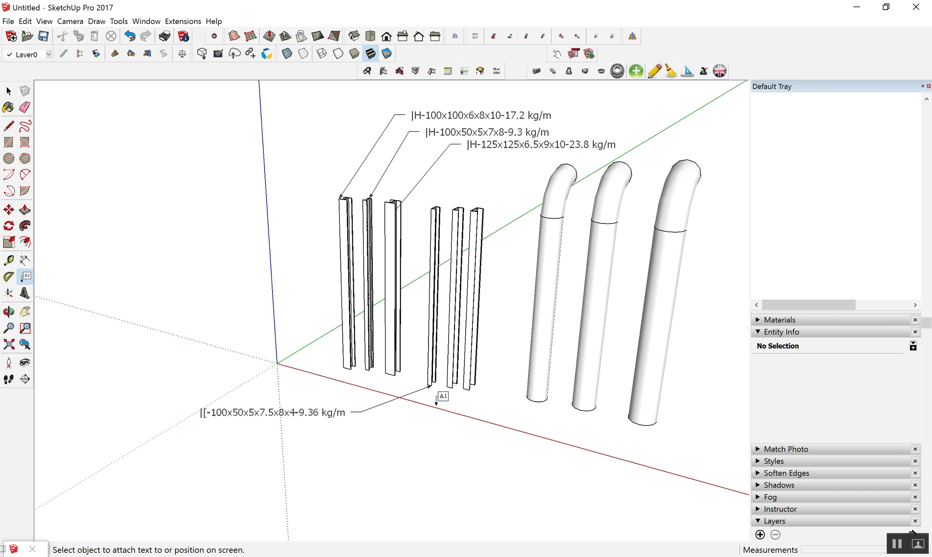
double_click(450, 387)
key(Escape)
click(450, 387)
click(377, 447)
key(Return)
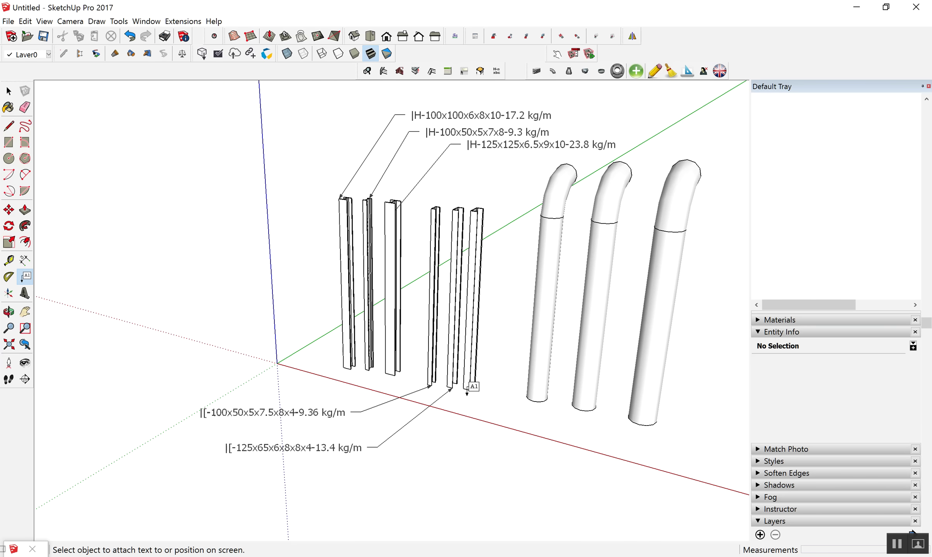
click(470, 390)
click(521, 455)
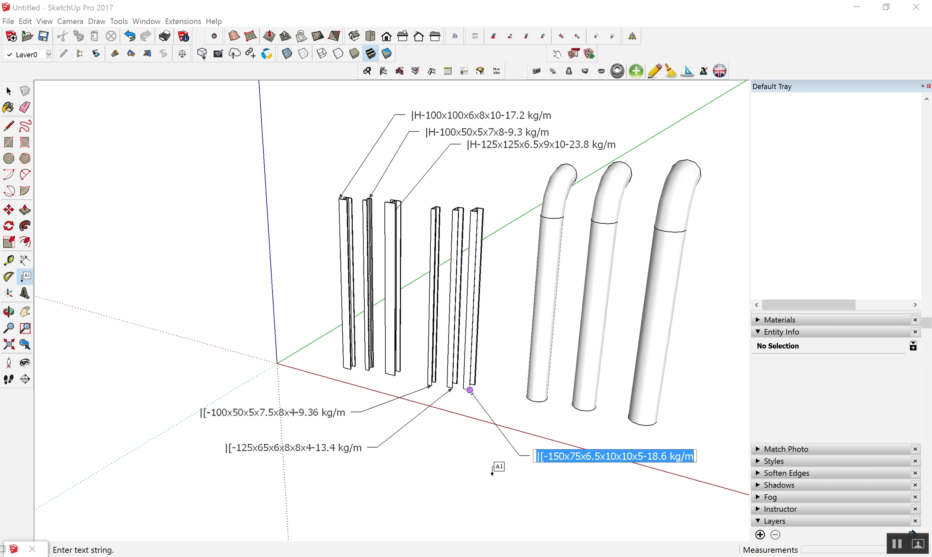
scroll(437, 443, down, 2)
key(space)
scroll(445, 204, up, 2)
scroll(446, 204, up, 2)
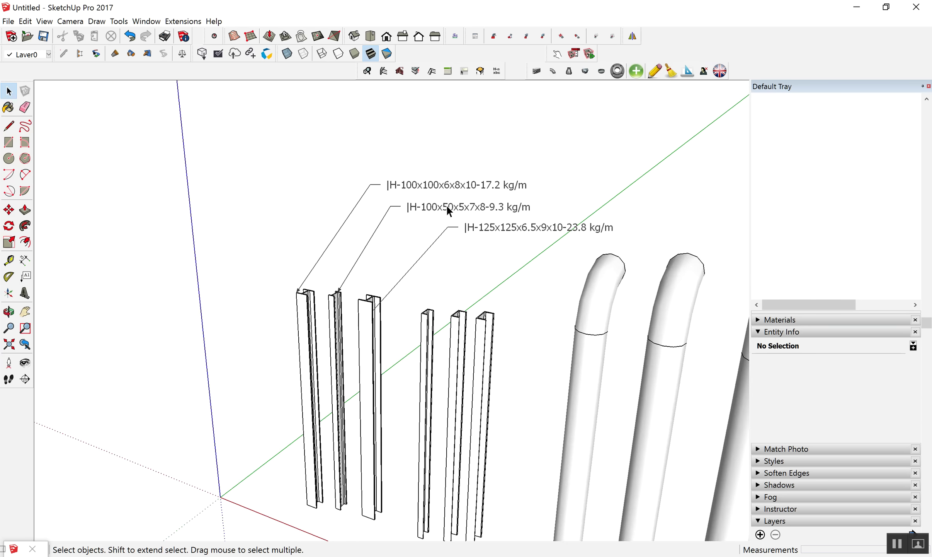
scroll(346, 154, down, 1)
- Add a seventh row in CoolPipe's Database +/- list and start renaming it in Thai ('มอ')
click(541, 69)
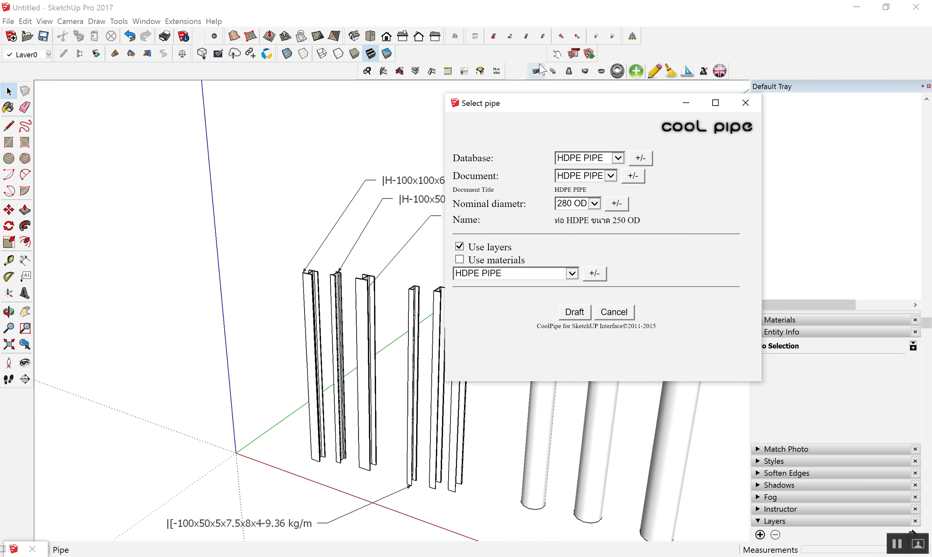
click(638, 164)
click(135, 262)
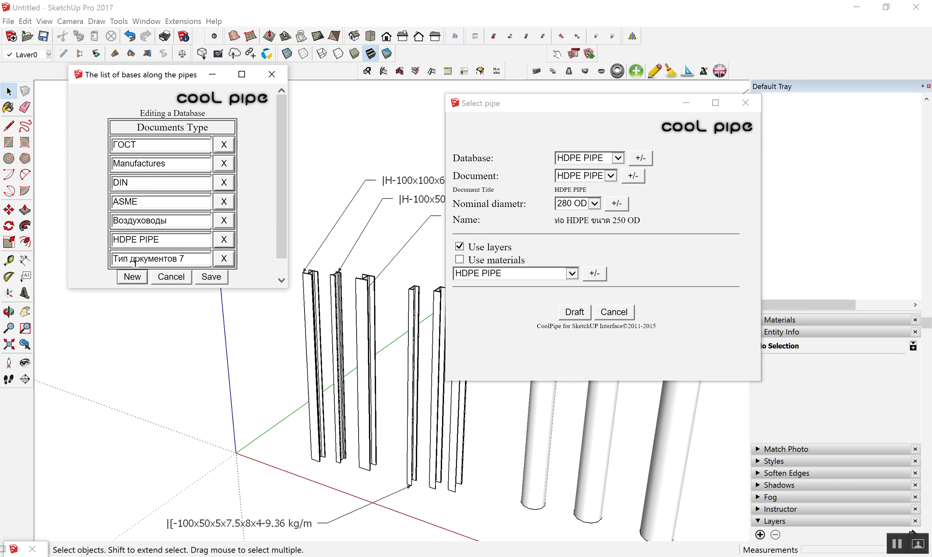
drag(191, 257, 113, 263)
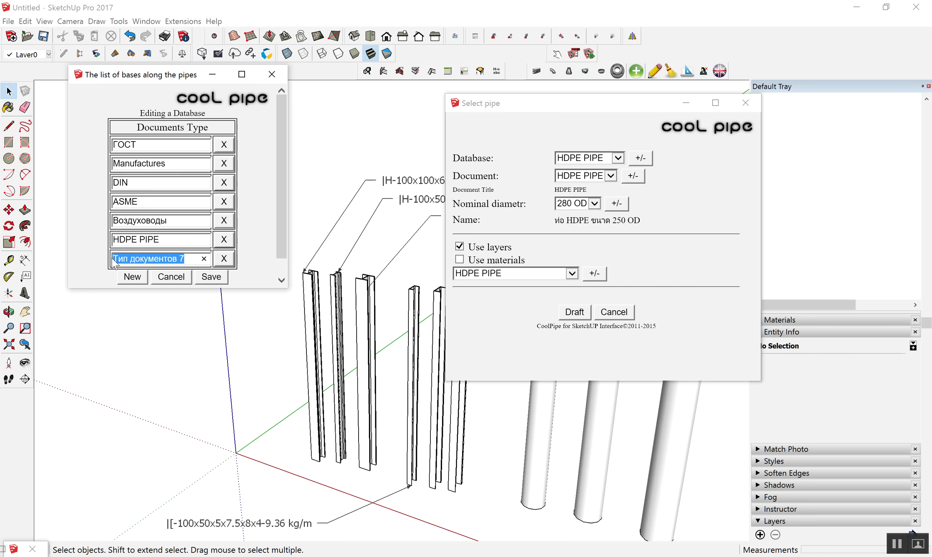
text(มอ)
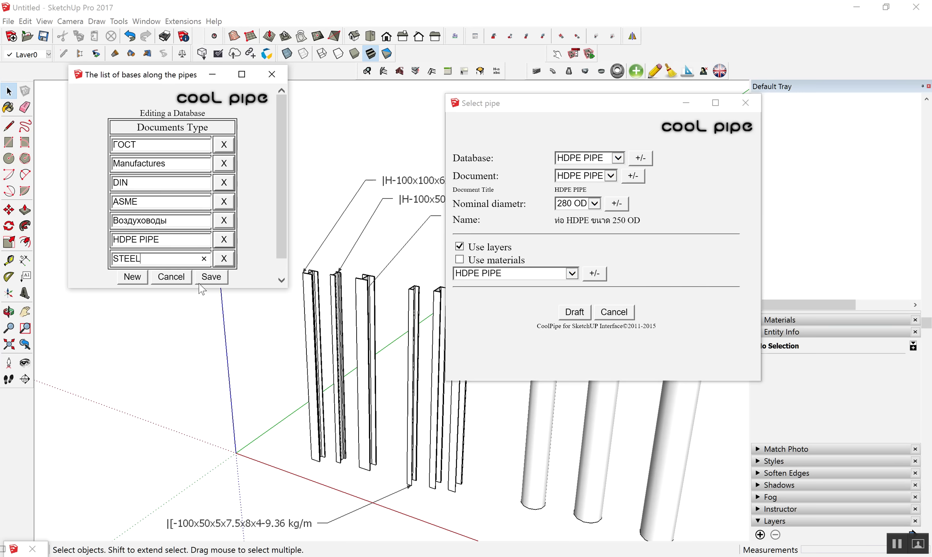
- Save the pipe database list and switch the Database to STEEL
click(212, 275)
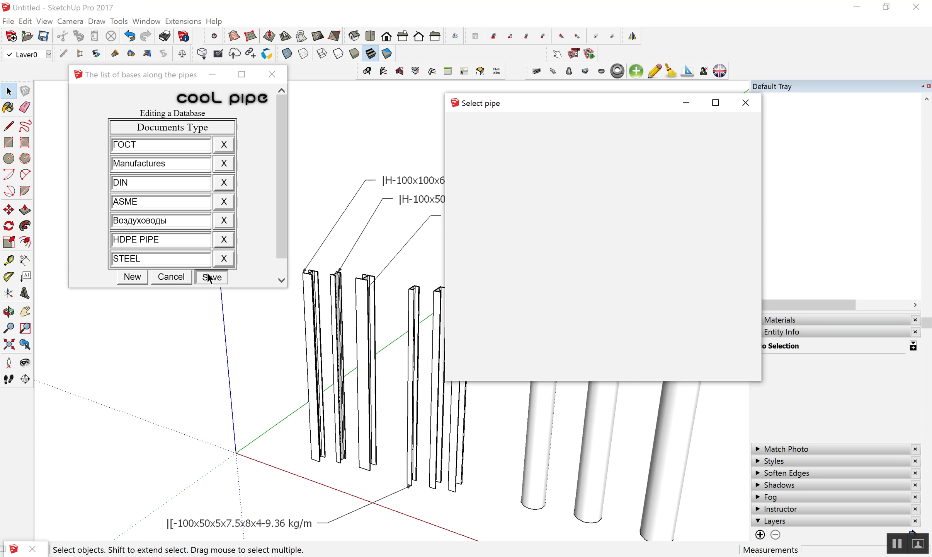
click(617, 158)
click(571, 167)
- Add a new STEEL document with title and description 'TIS STEEL' and save it
click(632, 176)
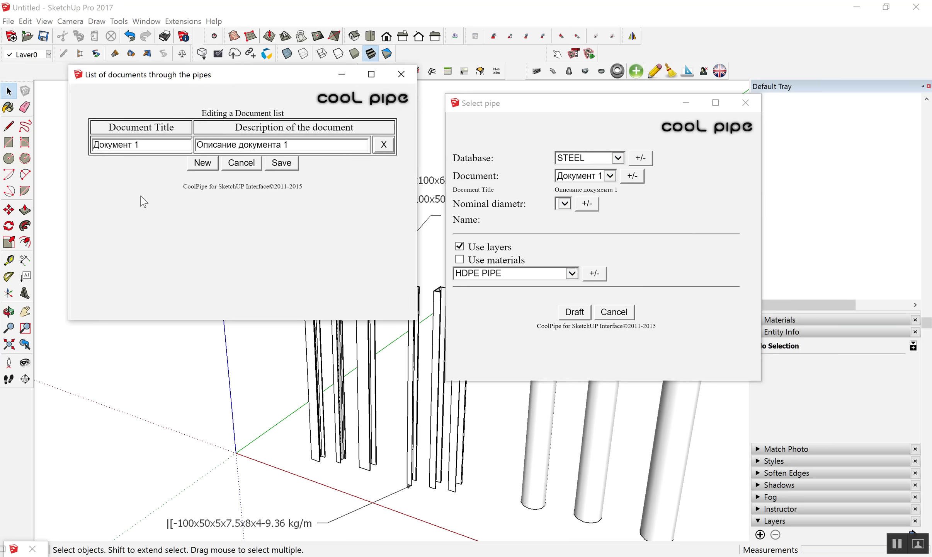
click(202, 163)
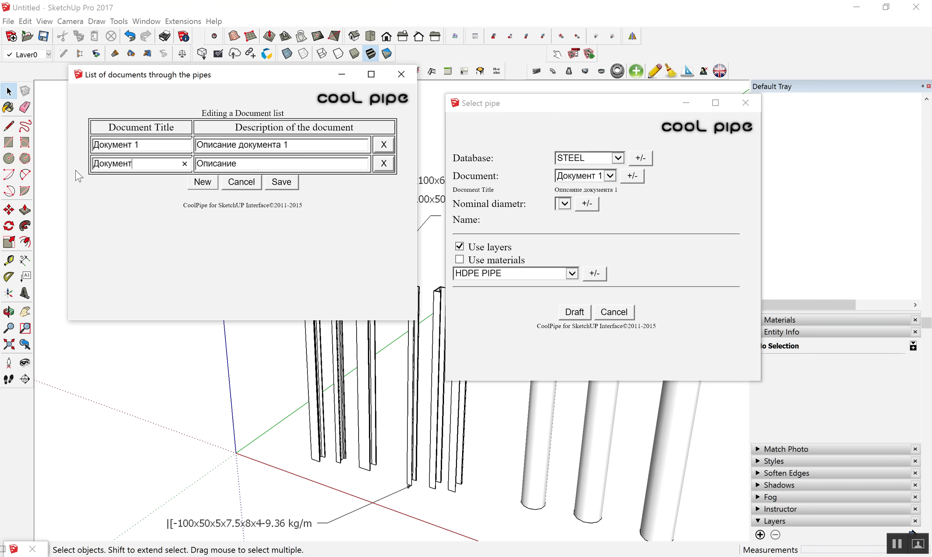
drag(149, 162, 66, 163)
text(TIS STEEL)
key(Tab)
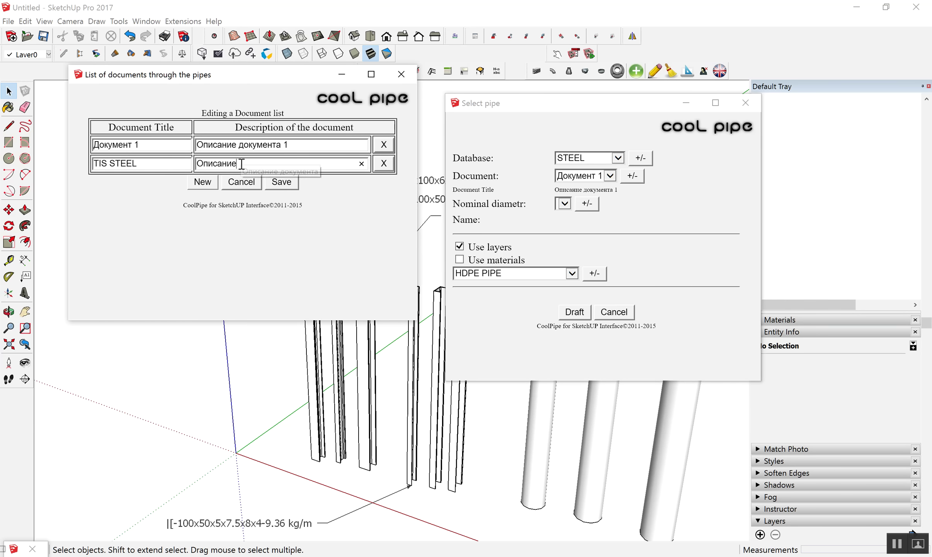
text(TIS STEEL)
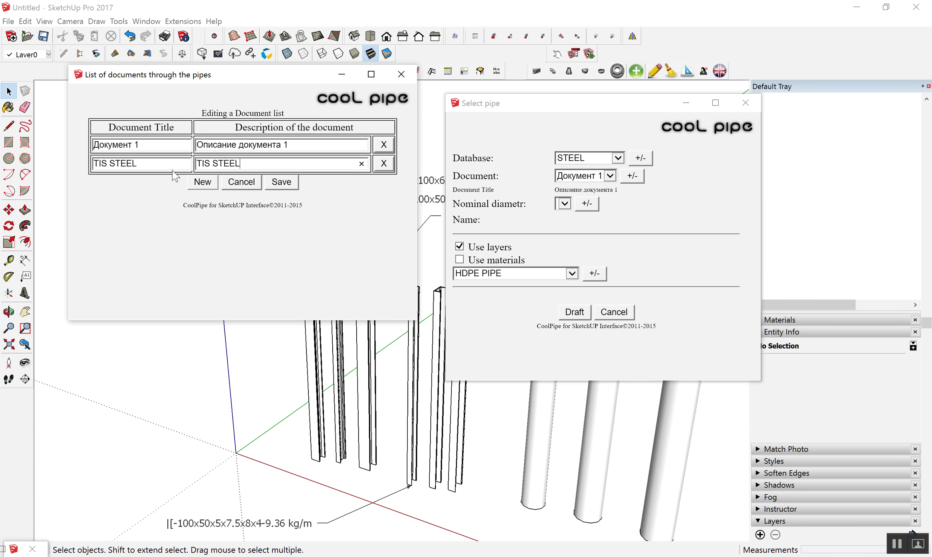
click(287, 184)
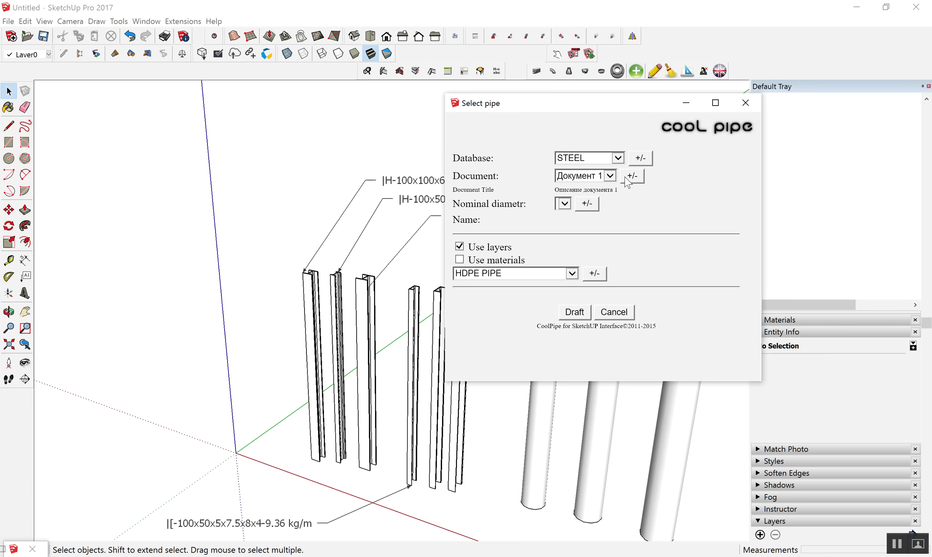
- Select the TIS STEEL document and open its empty pipeline list
click(610, 176)
click(589, 191)
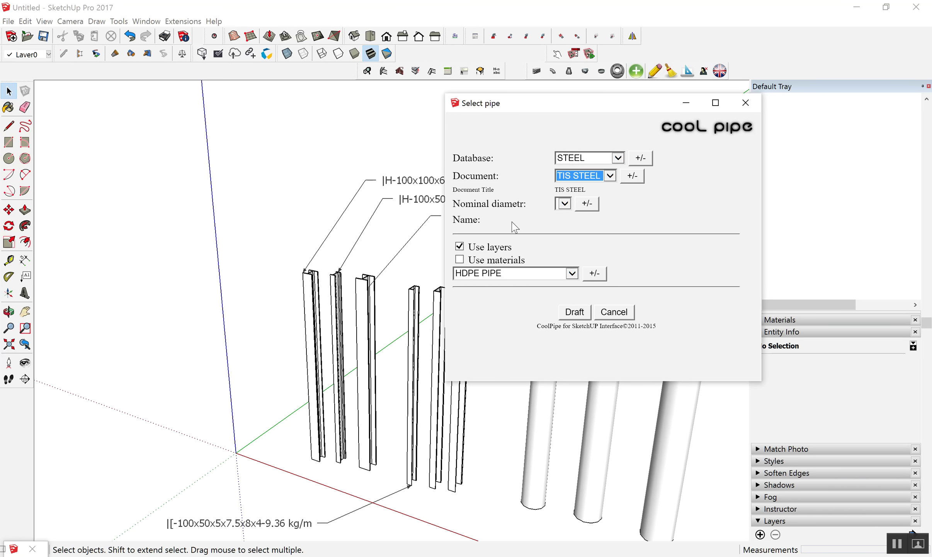
click(587, 204)
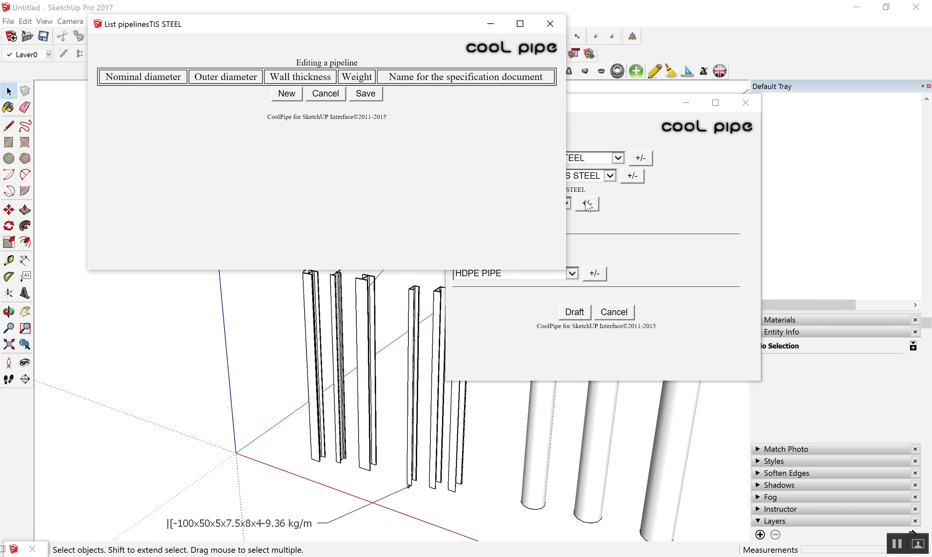
drag(587, 101, 699, 103)
scroll(126, 368, down, 3)
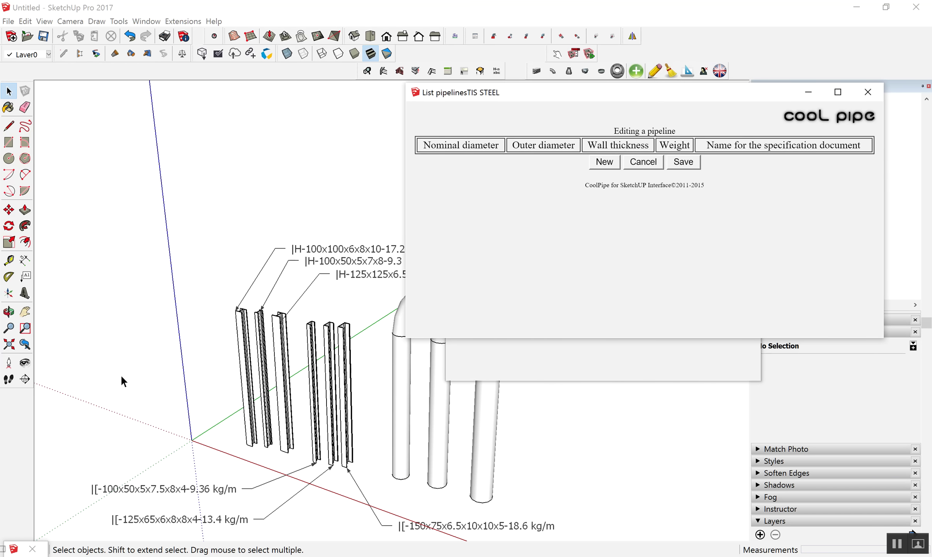
scroll(121, 374, down, 2)
scroll(300, 235, up, 2)
scroll(387, 256, up, 1)
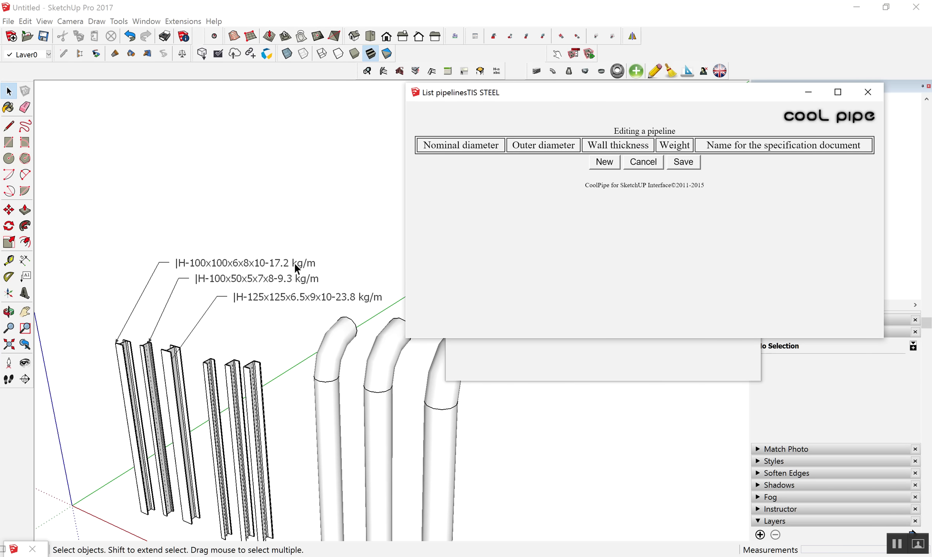
- Copy the text of the 17.2 kg/m H-beam label in the model
double_click(260, 262)
right_click(242, 265)
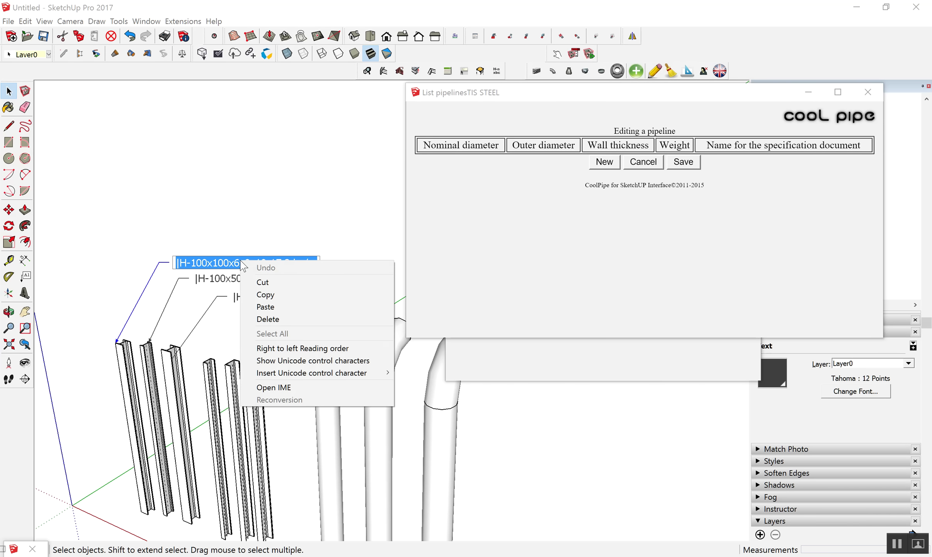
click(269, 294)
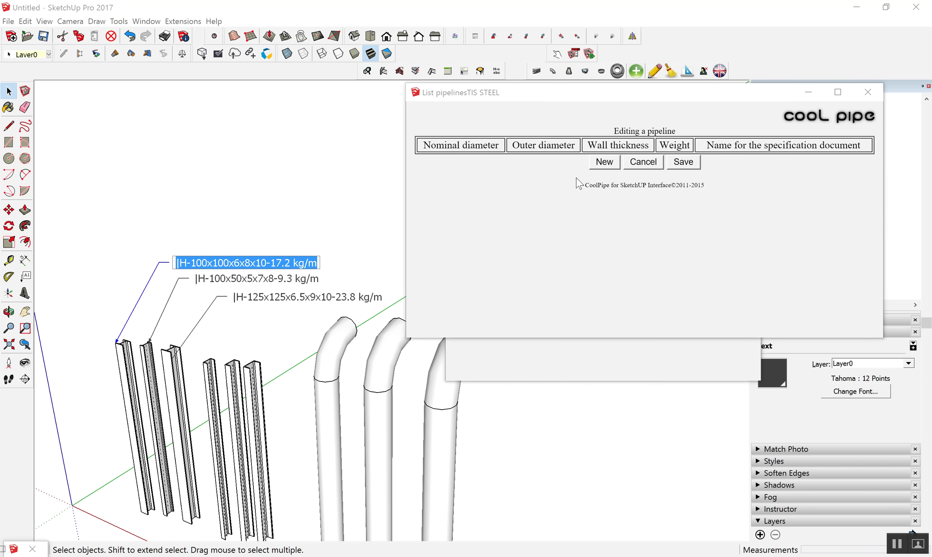
click(614, 165)
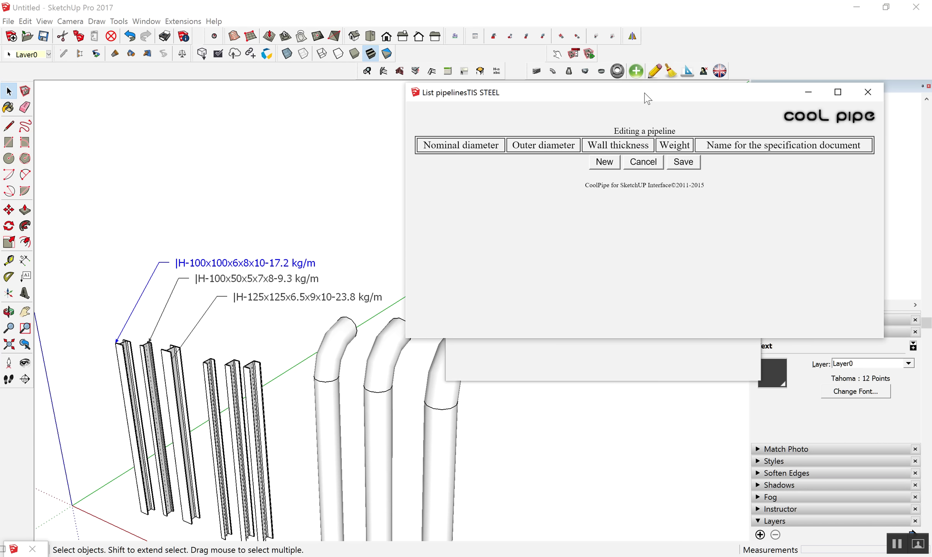
drag(644, 96, 572, 191)
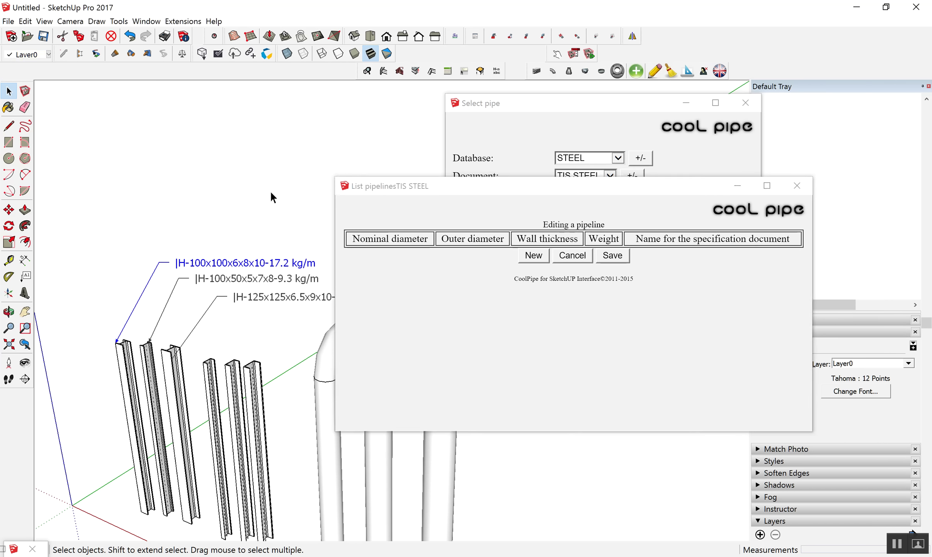
- Add a trial pipeline row with nominal and outer diameter 100
click(538, 255)
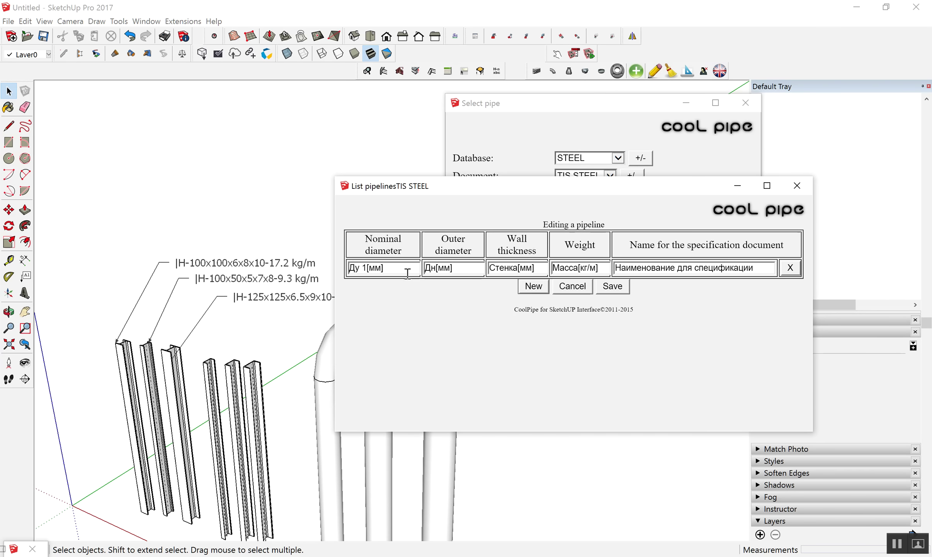
drag(408, 273, 328, 279)
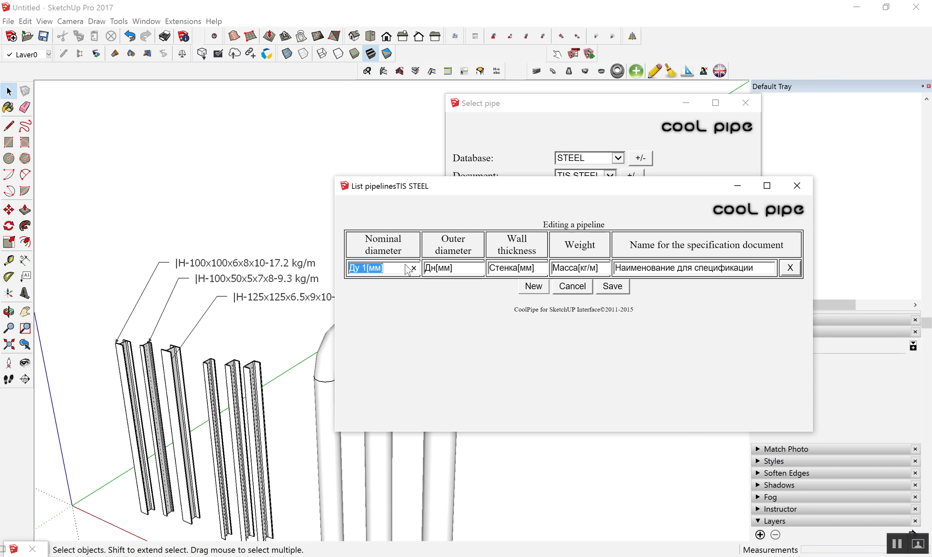
text(1)
key(Tab)
text(1)
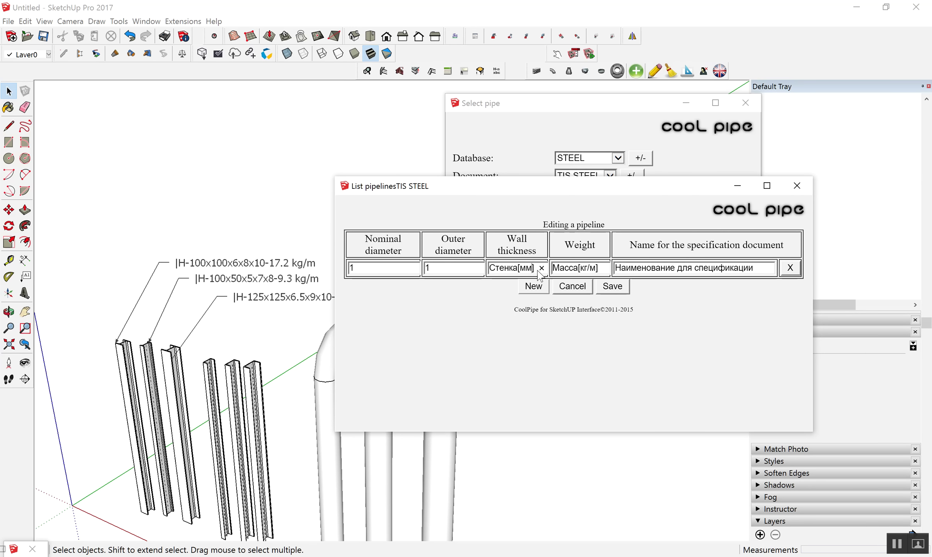
double_click(381, 268)
text(0000)
- Enter wall thickness 20, then close the pipeline list without saving
click(529, 270)
click(541, 267)
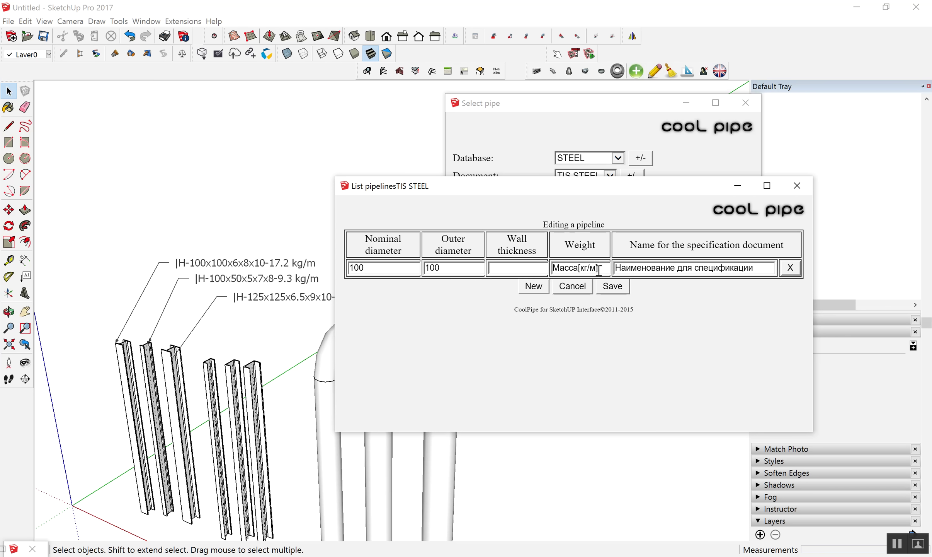
text(1)
drag(518, 268, 483, 268)
click(797, 185)
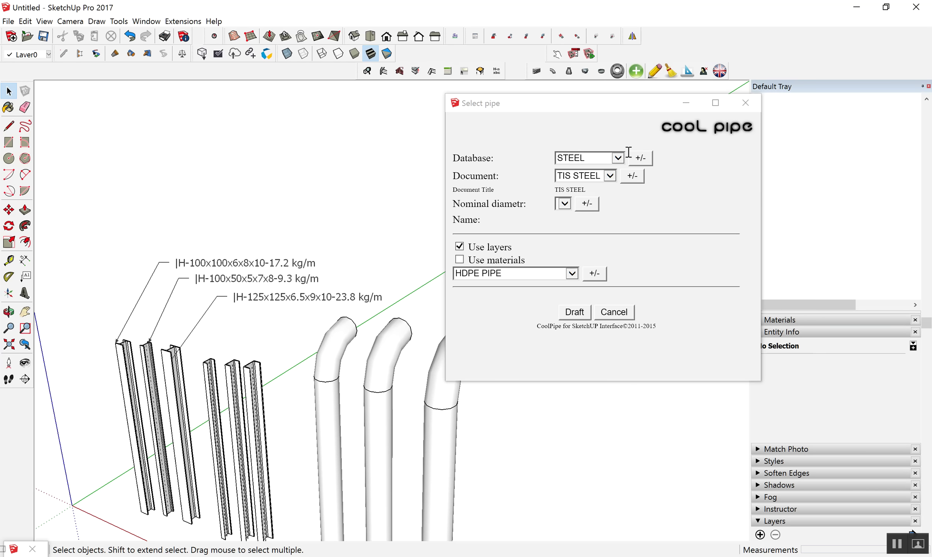
- Save the CoolPipe settings, check the layer list, and reopen the TIS STEEL pipeline list
click(719, 70)
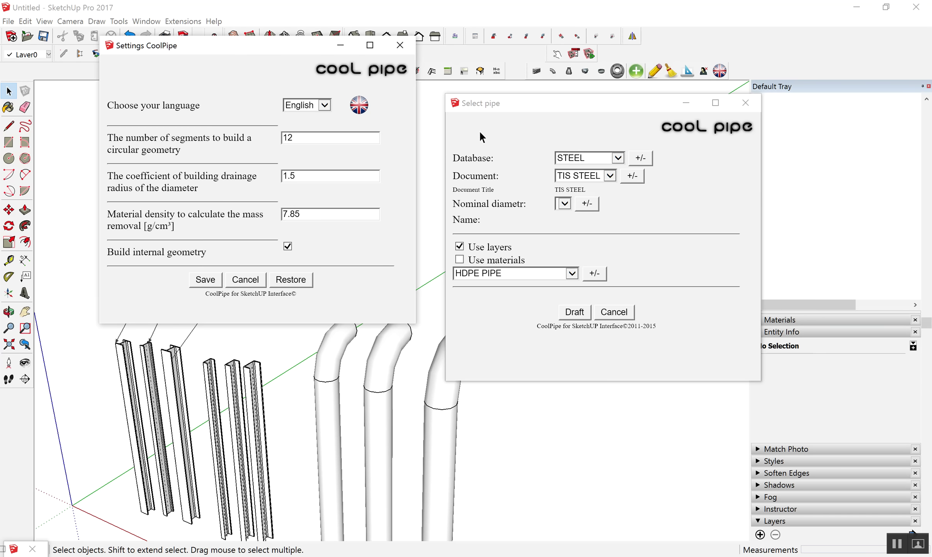
click(204, 278)
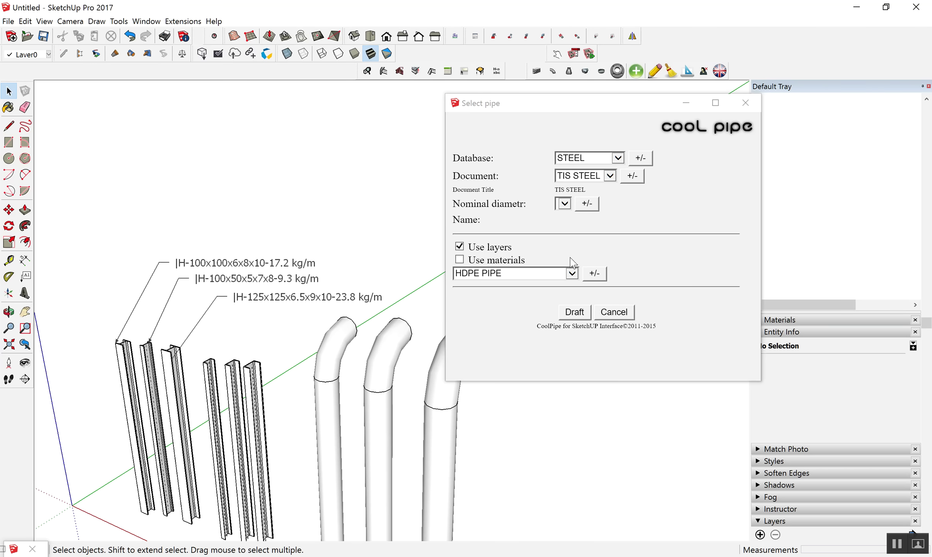
click(594, 273)
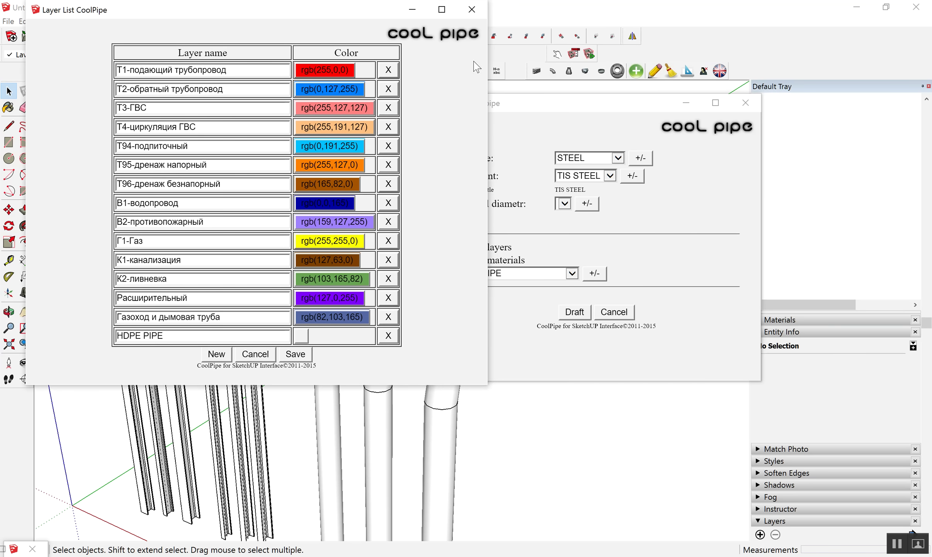
click(481, 9)
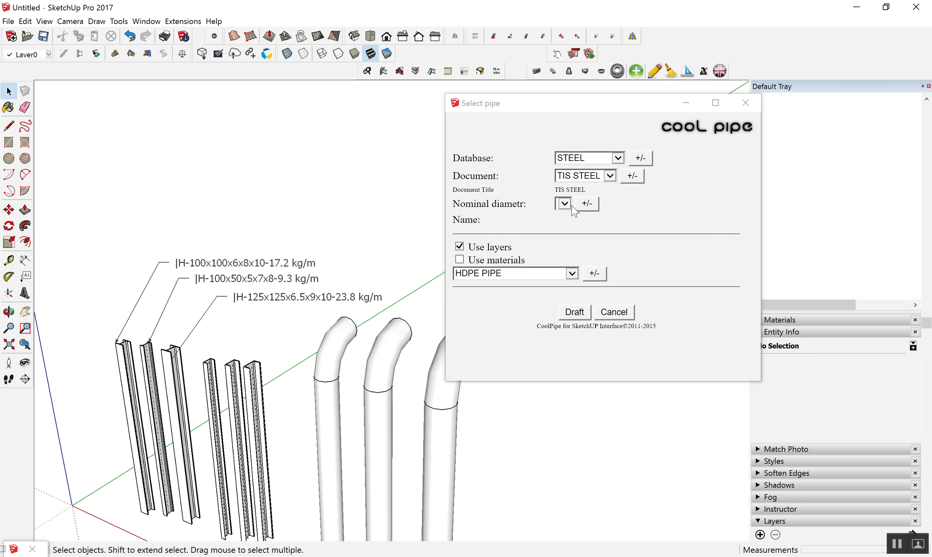
click(583, 207)
drag(508, 189, 567, 162)
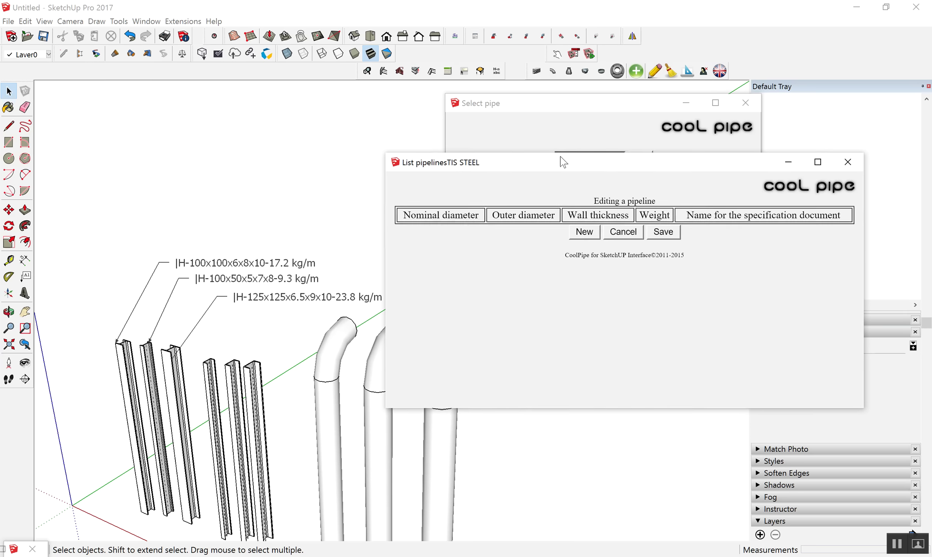
- Add a pipeline row with diameters 100 and 10, leaving wall thickness and weight blank
click(591, 229)
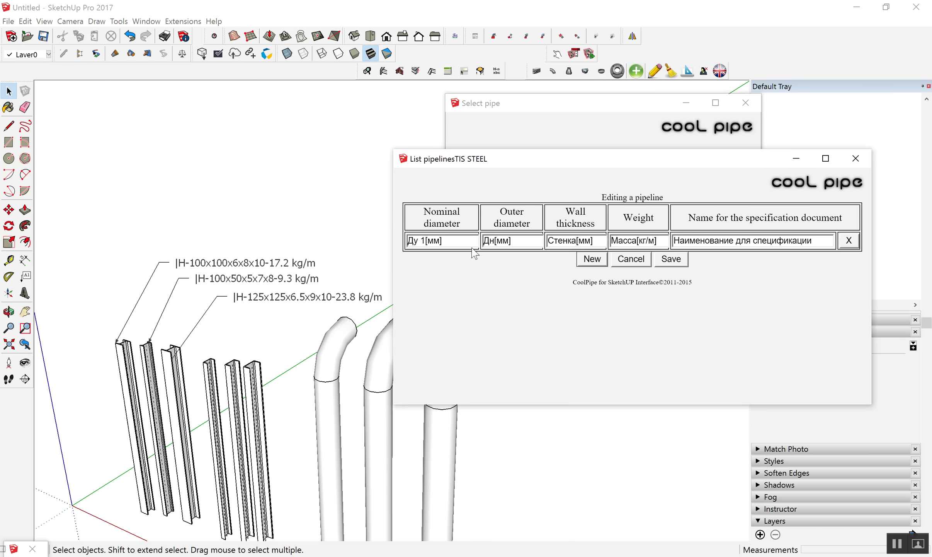
drag(452, 240, 403, 241)
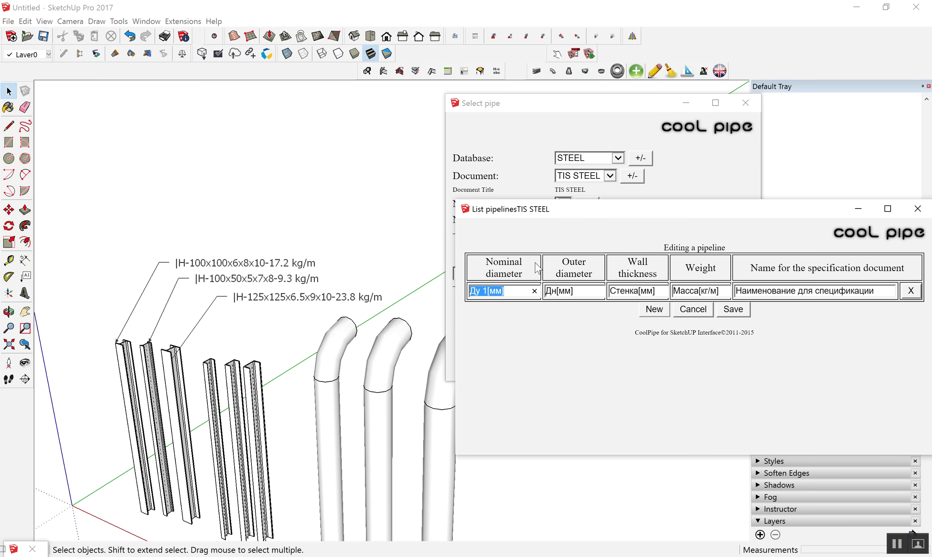
text(100)
drag(580, 290, 546, 295)
text(10)
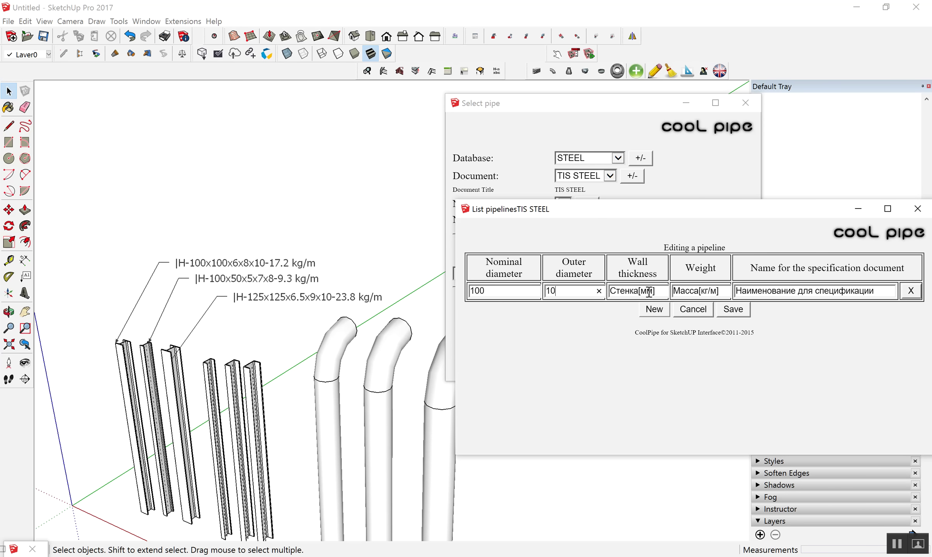
drag(659, 294, 610, 292)
key(BackSpace)
drag(718, 291, 648, 291)
key(BackSpace)
- Name the row |H-100x100x6x8x10-17.2 kg/m from the copied label and add a second row
drag(893, 290, 688, 305)
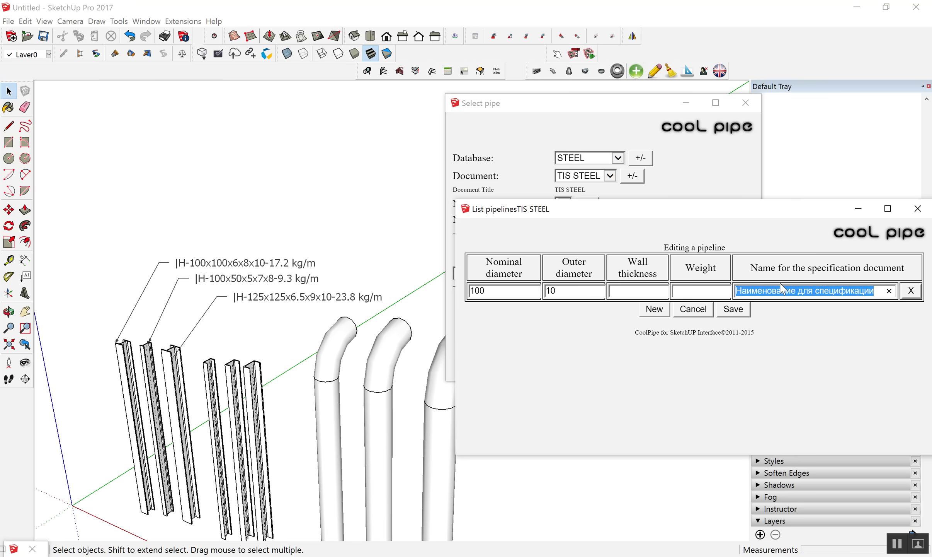
right_click(771, 295)
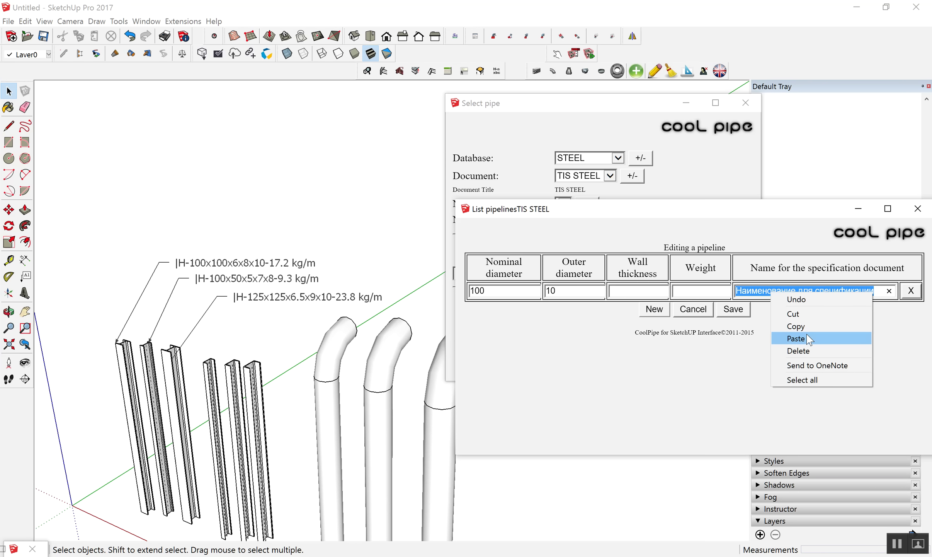
click(804, 337)
click(657, 310)
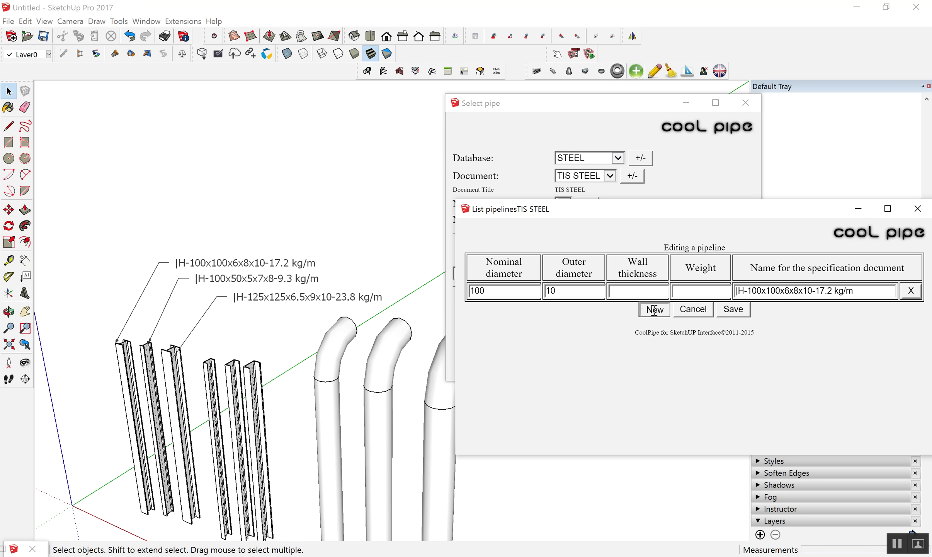
double_click(248, 278)
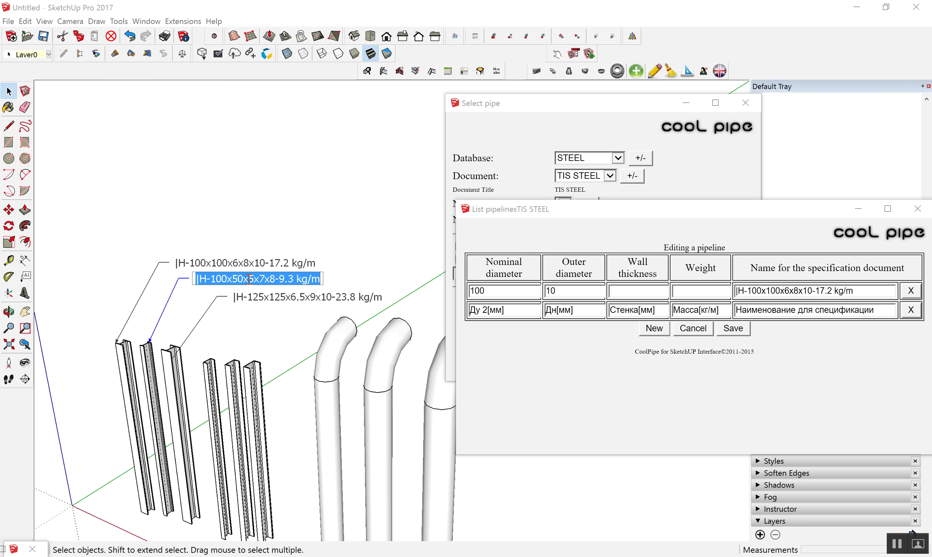
- Fill row two with 100, 10 and the copied H-100x50x5x7x8-9.3 kg/m name
right_click(248, 278)
click(291, 313)
triple_click(533, 311)
text(100)
key(Tab)
text(1)
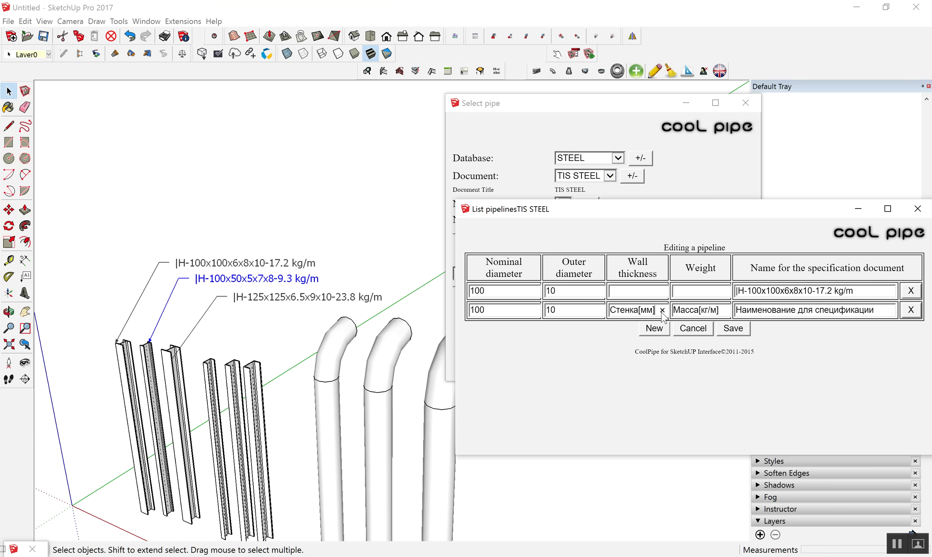
click(662, 310)
click(719, 311)
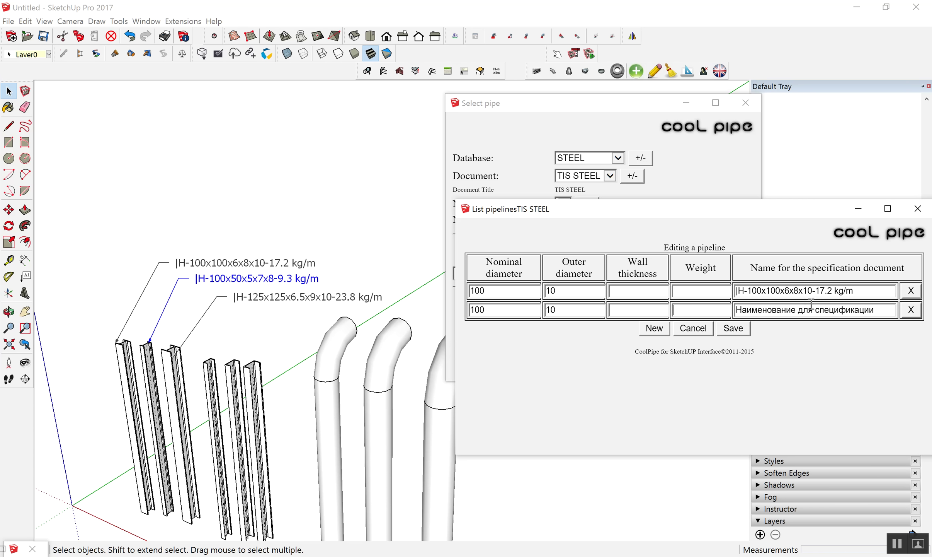
drag(867, 311, 703, 312)
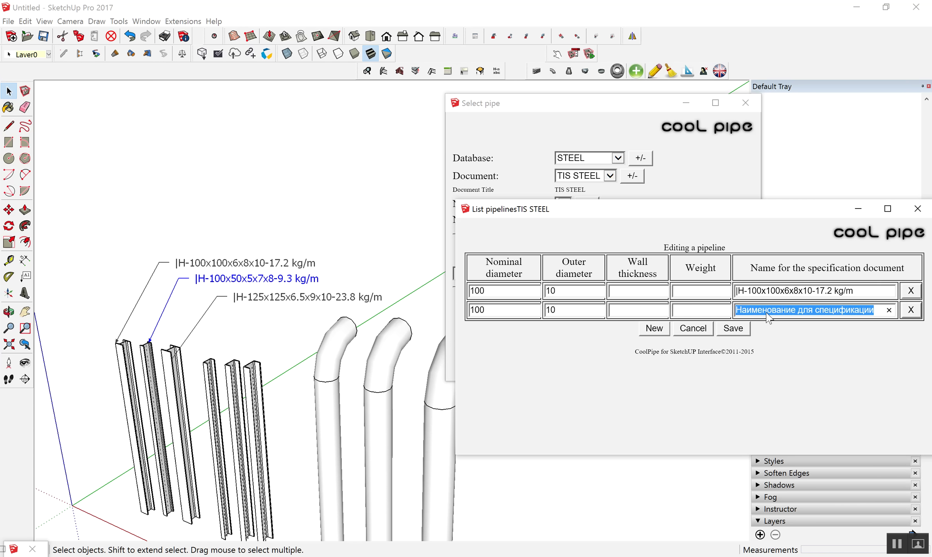
key(ctrl+v)
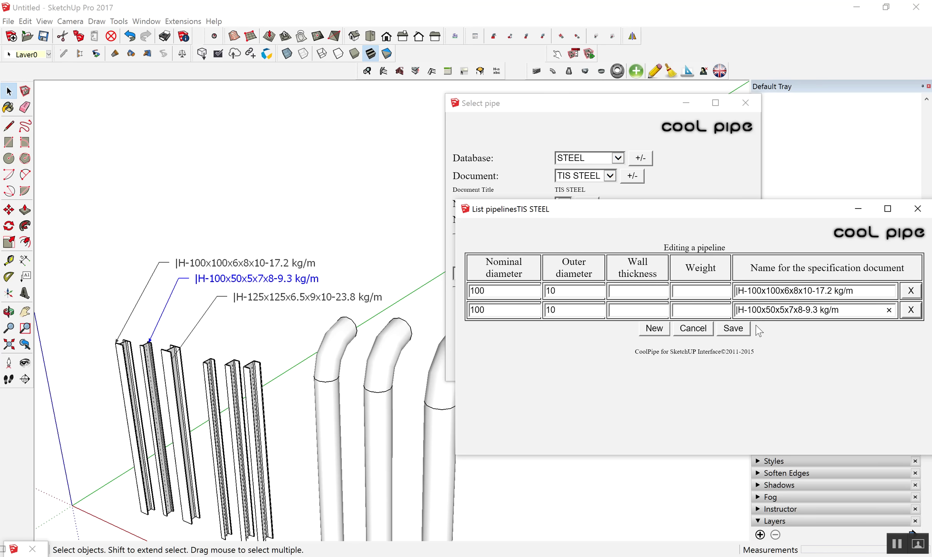
click(663, 331)
- Open the |[-100x50x5x7.5x8x4-9.36 kg/m channel label and enter 100 and 10 in row three
scroll(238, 395, up, 2)
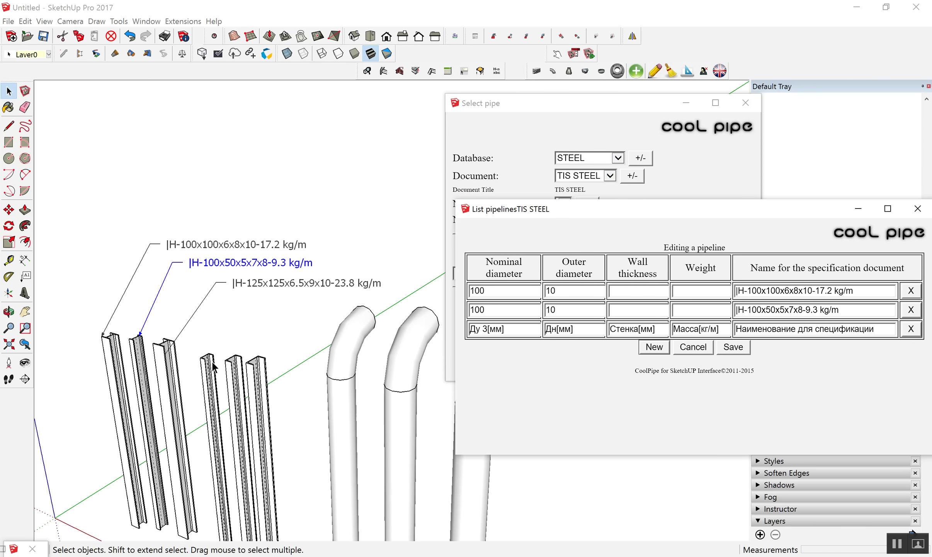
click(214, 371)
scroll(276, 265, down, 2)
scroll(276, 266, down, 1)
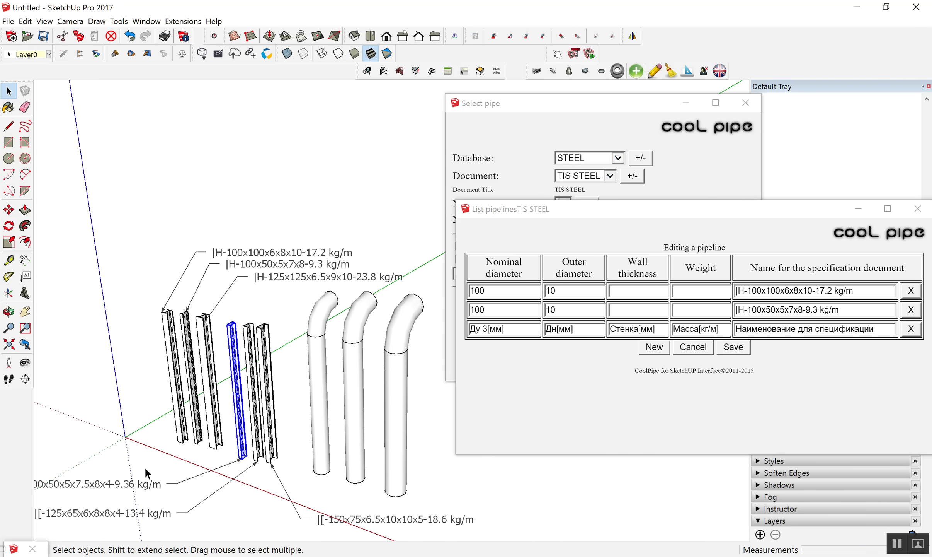
double_click(130, 481)
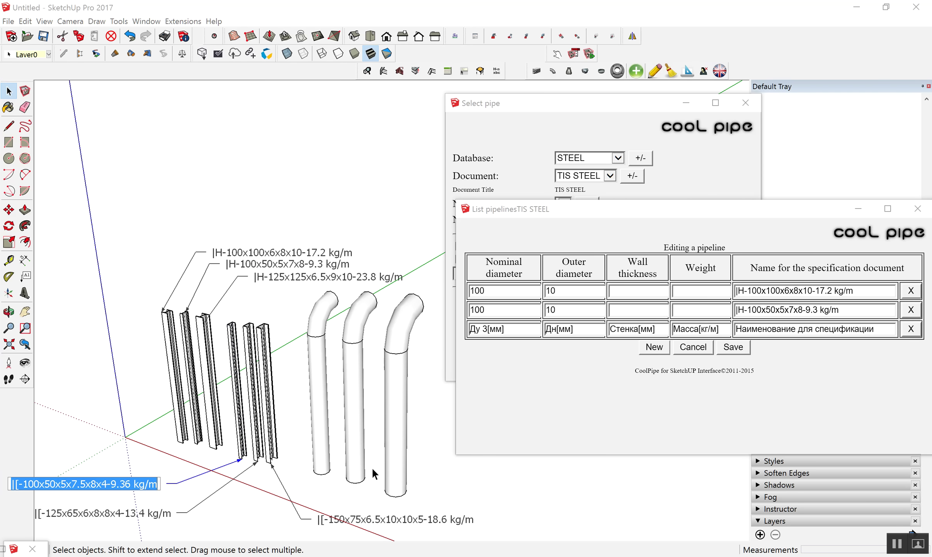
click(514, 329)
triple_click(513, 330)
text(100)
key(Tab)
text(1)
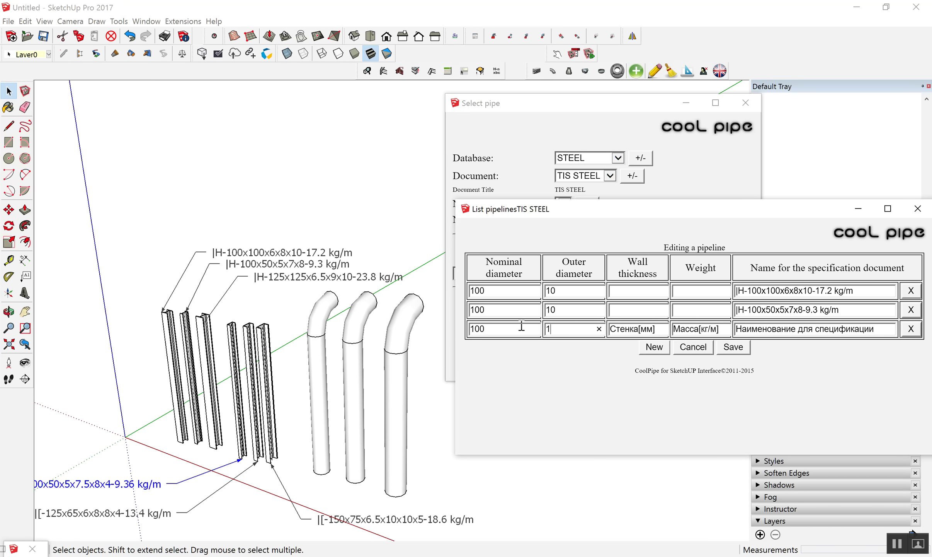
text(0)
- Set row three's wall thickness to 4, clear its weight, and paste the channel name
click(659, 328)
click(662, 329)
text(4)
click(631, 312)
text(44)
click(688, 328)
triple_click(687, 328)
key(BackSpace)
drag(883, 329, 686, 338)
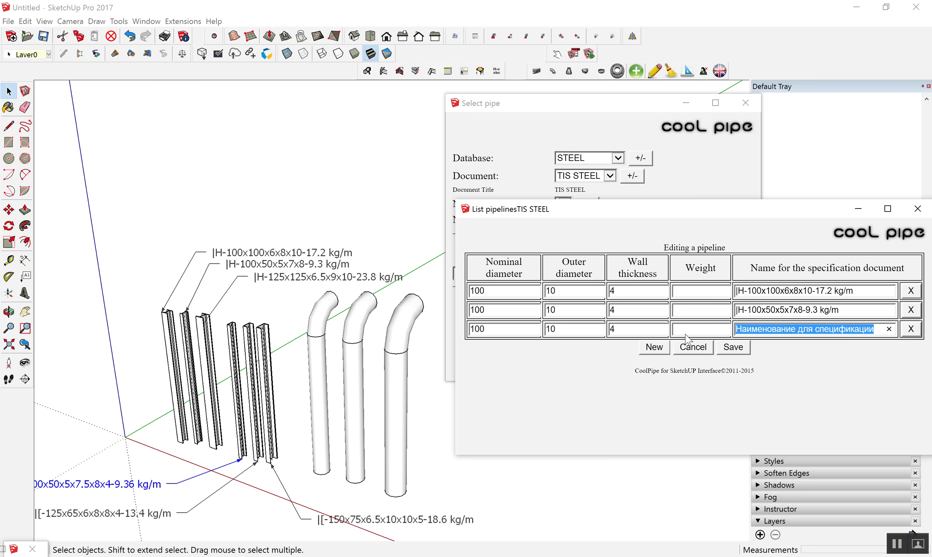
key(ctrl+v)
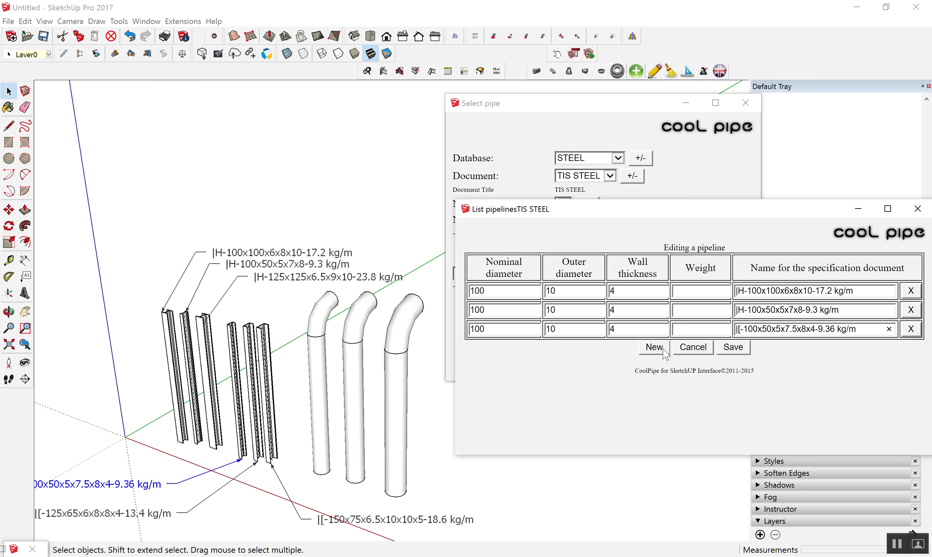
click(657, 347)
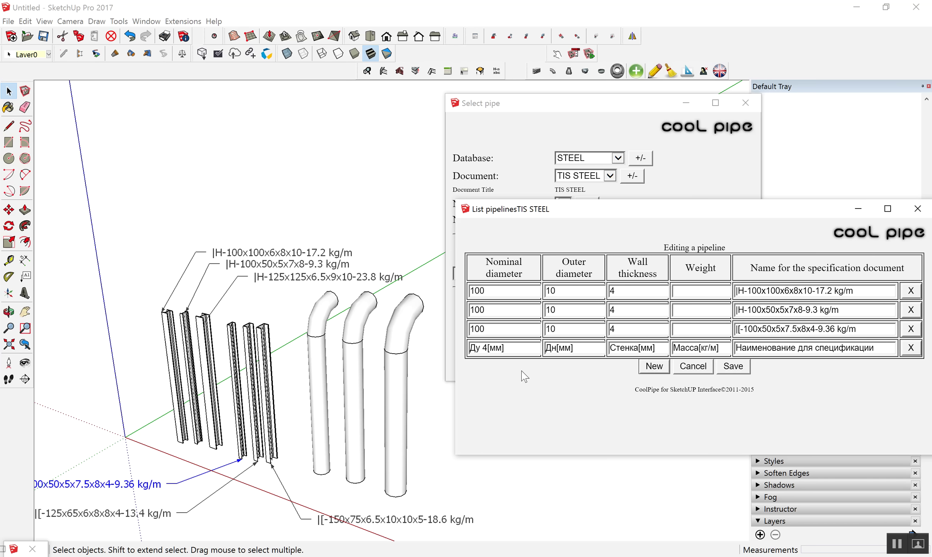
- Fill row four with 100, 10, wall 4 and the name |[-125x65x6x8x8x4-13.4 kg/m
double_click(153, 515)
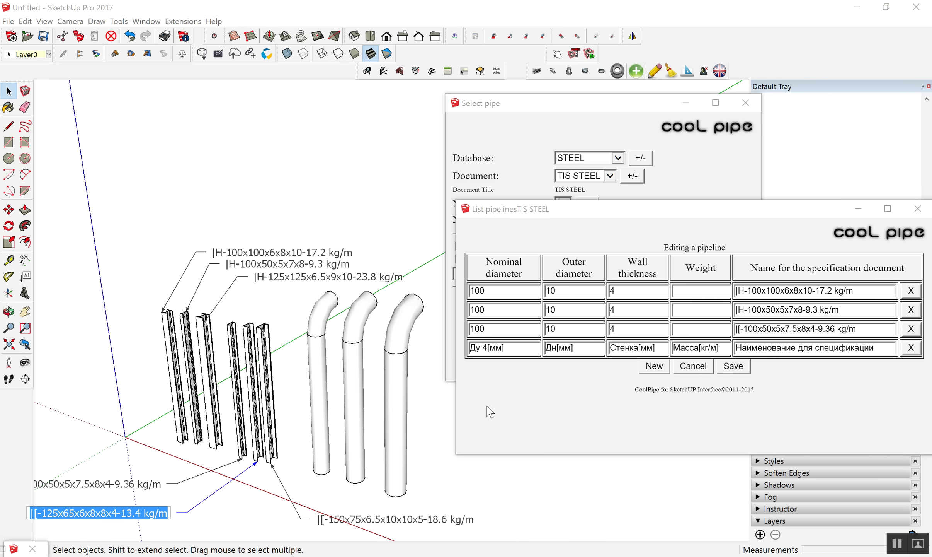
click(468, 347)
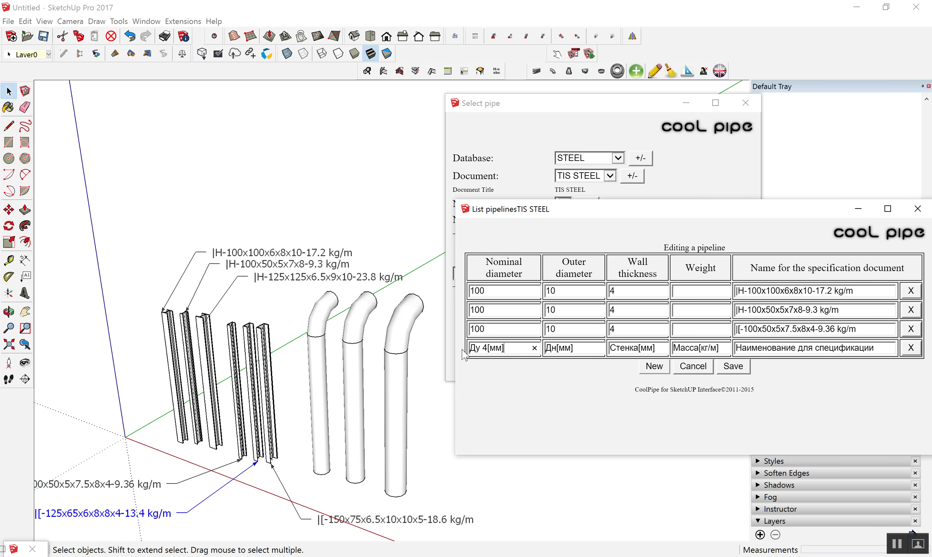
drag(510, 347, 461, 350)
text(00)
key(Tab)
text(10)
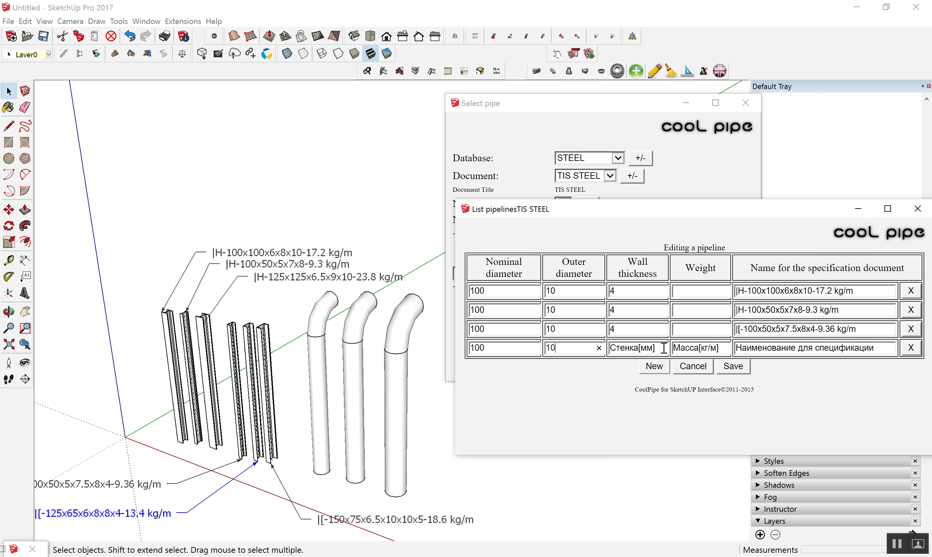
triple_click(649, 344)
text(4)
click(725, 348)
triple_click(884, 348)
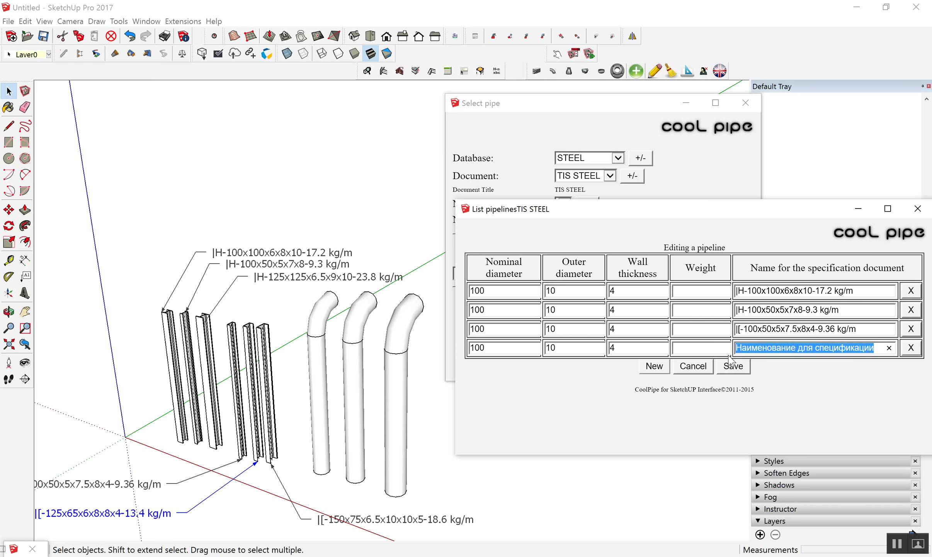
key(ctrl+v)
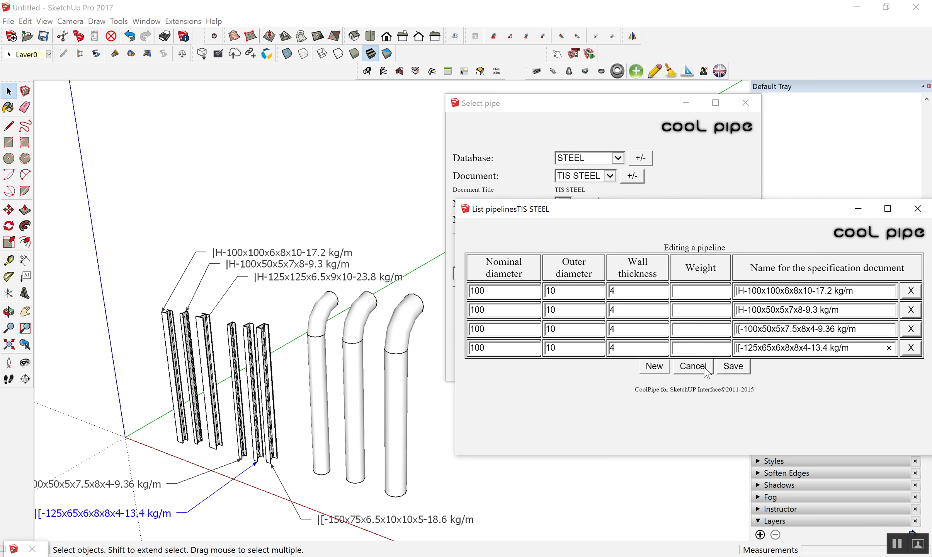
- Save the TIS STEEL pipeline list and bring up the pipe's layer choices
click(728, 367)
scroll(282, 251, down, 2)
scroll(231, 291, down, 2)
click(568, 276)
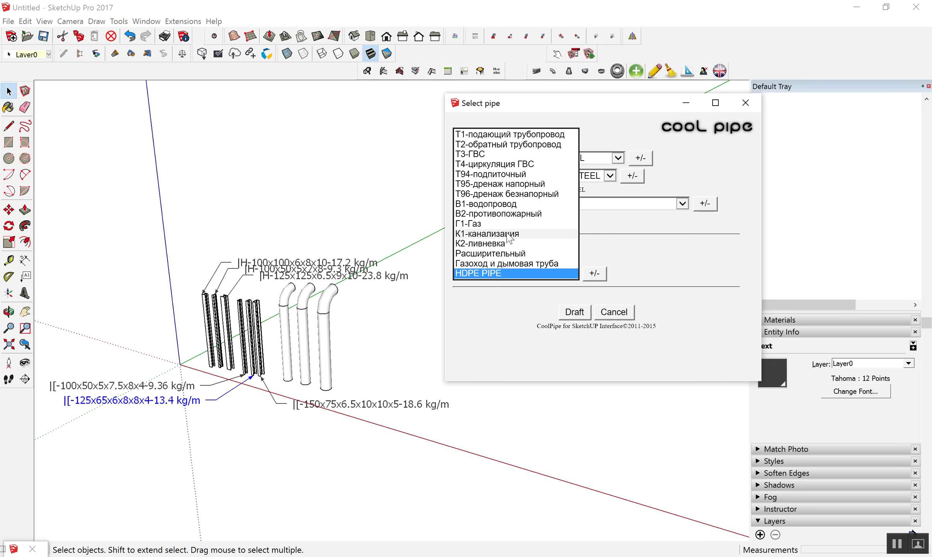
- Pick the H-100x100x6x8x10-17.2 kg/m section on the HDPE PIPE layer and start drafting
click(645, 207)
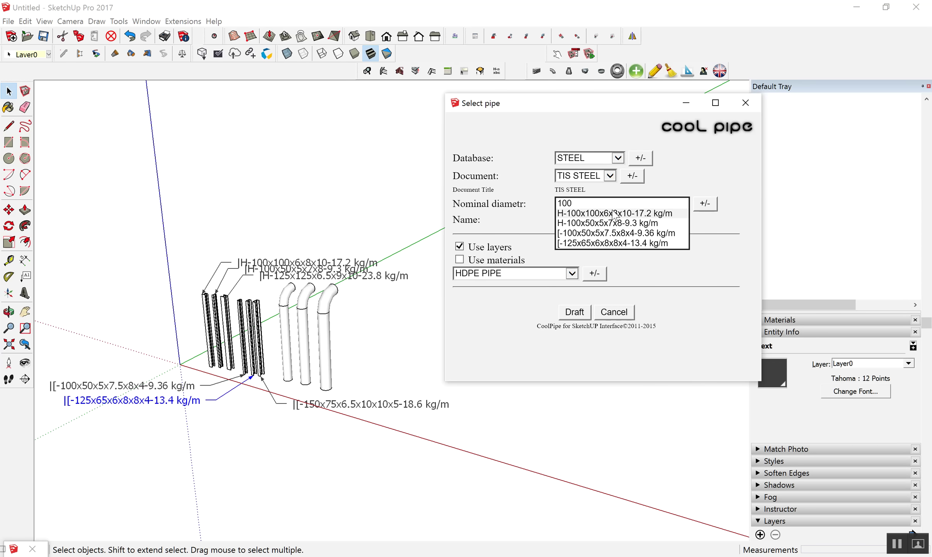
click(584, 203)
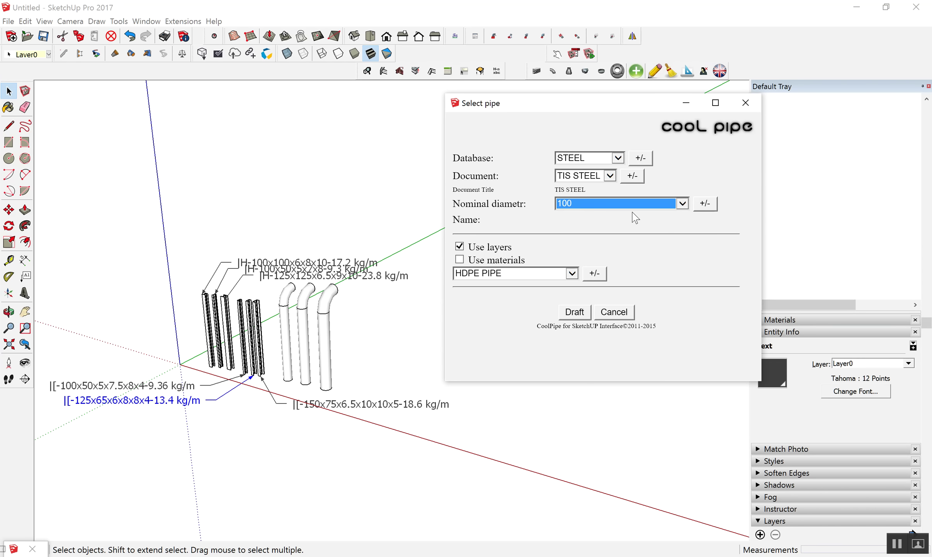
click(682, 203)
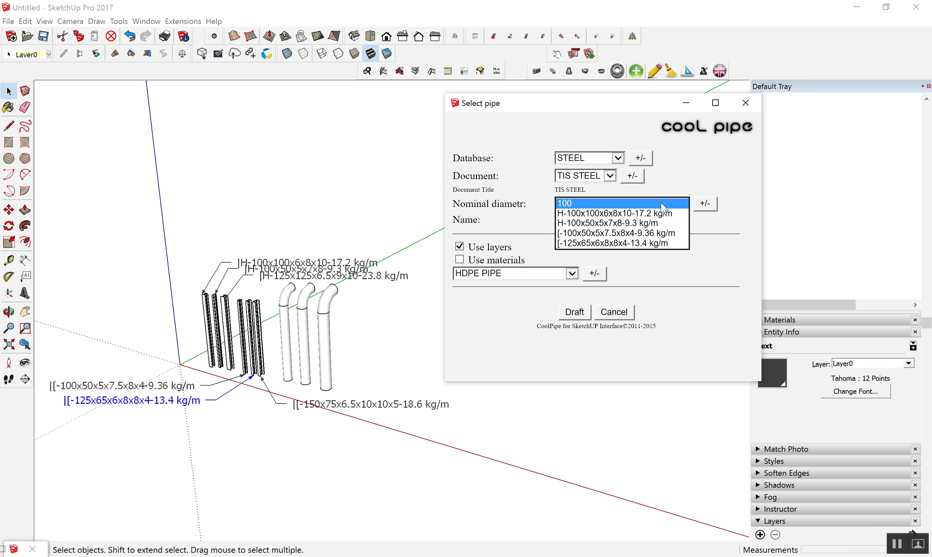
click(618, 213)
click(574, 311)
scroll(214, 278, up, 2)
scroll(250, 298, up, 2)
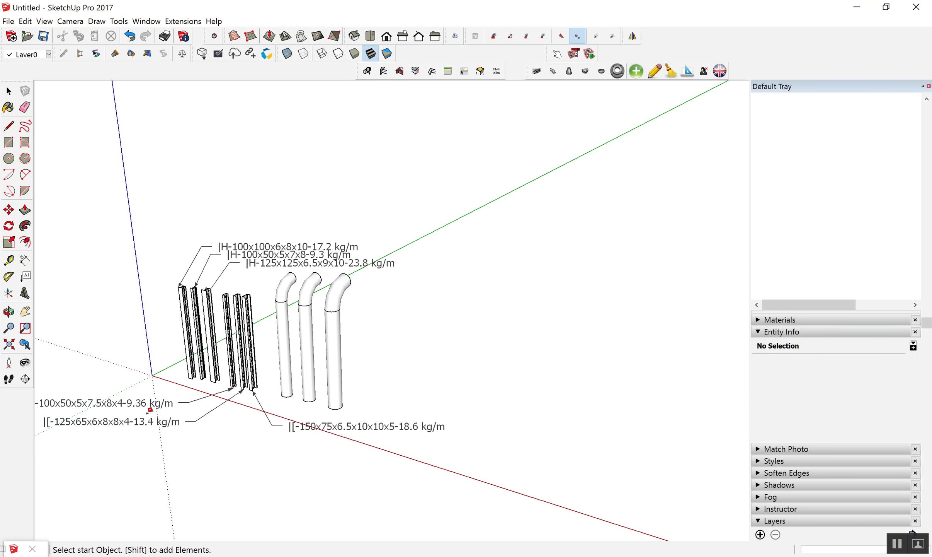
- Erase all the beam profile labels with the Eraser
key(e)
drag(145, 433, 146, 396)
drag(277, 243, 249, 279)
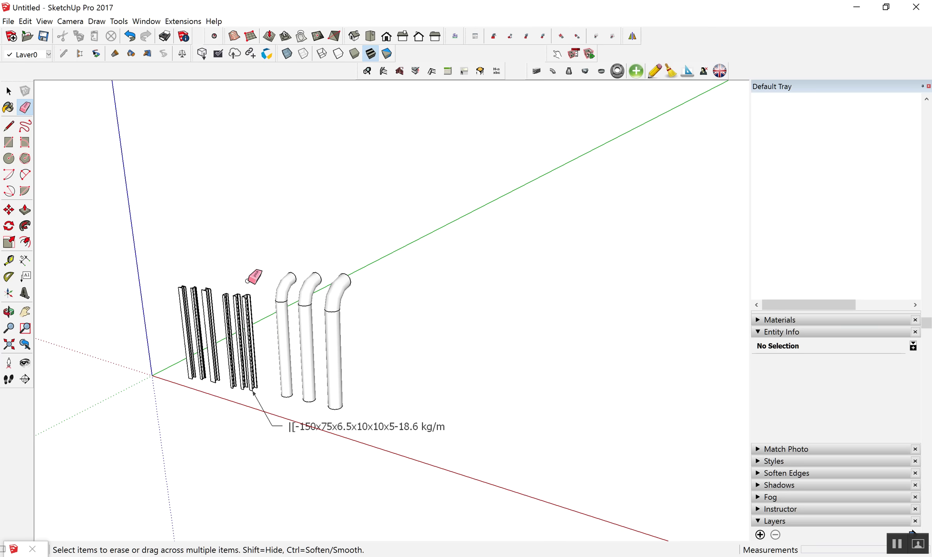
drag(308, 400, 333, 441)
scroll(372, 375, up, 3)
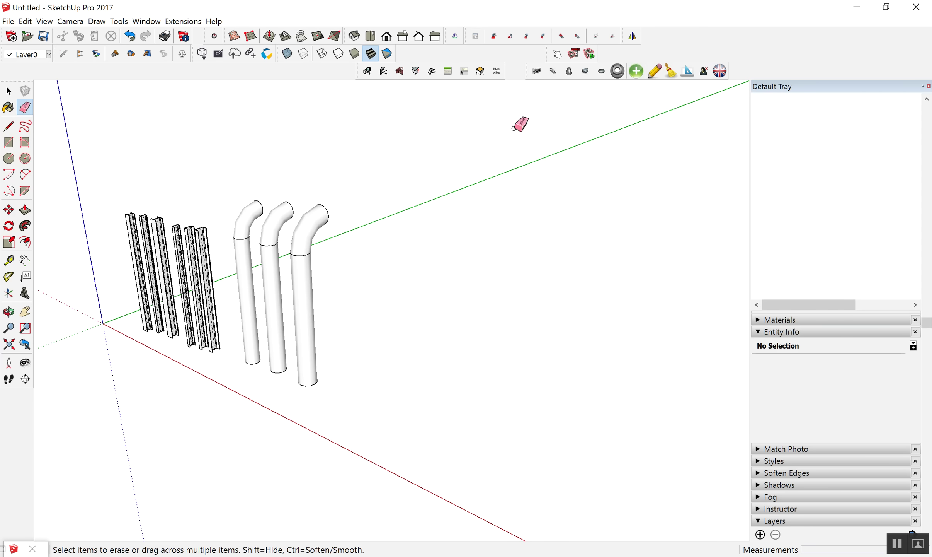
- Draft a vertical pipe beside the existing pipes and bring the pipe choices back
click(536, 71)
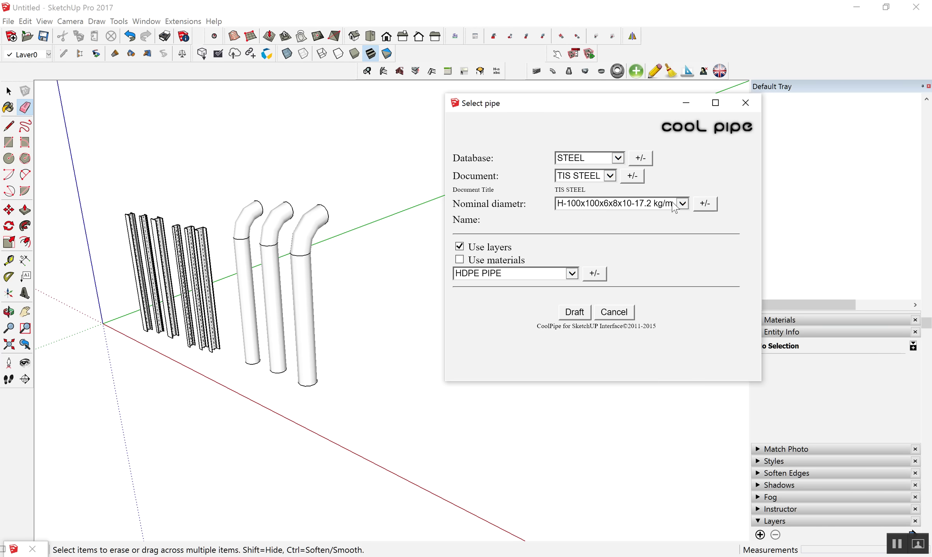
click(571, 312)
click(373, 389)
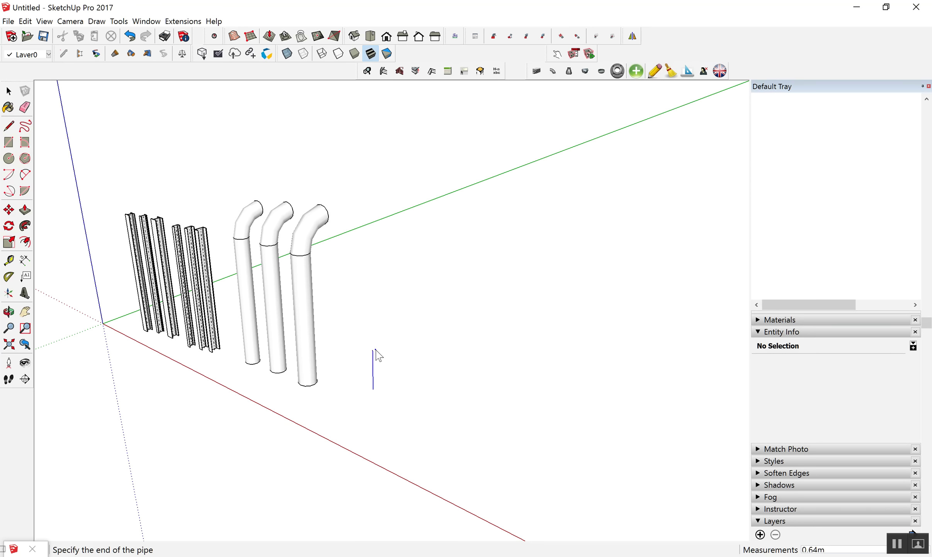
scroll(375, 352, down, 2)
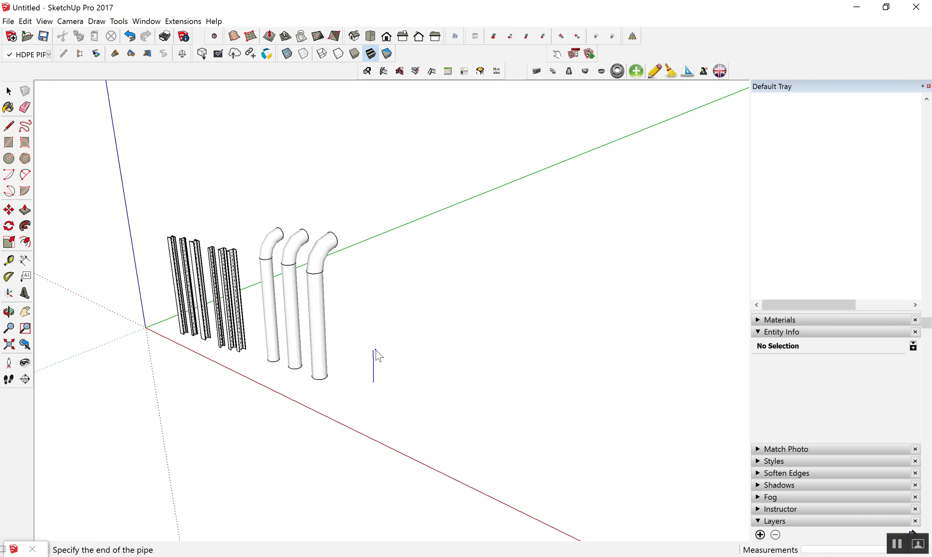
scroll(374, 353, up, 3)
scroll(374, 321, down, 1)
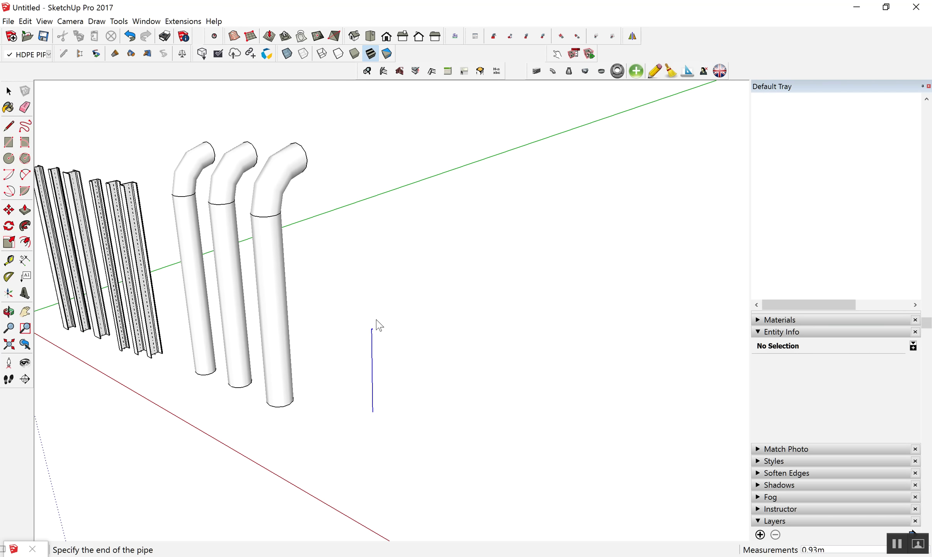
scroll(370, 240, up, 1)
scroll(377, 248, up, 3)
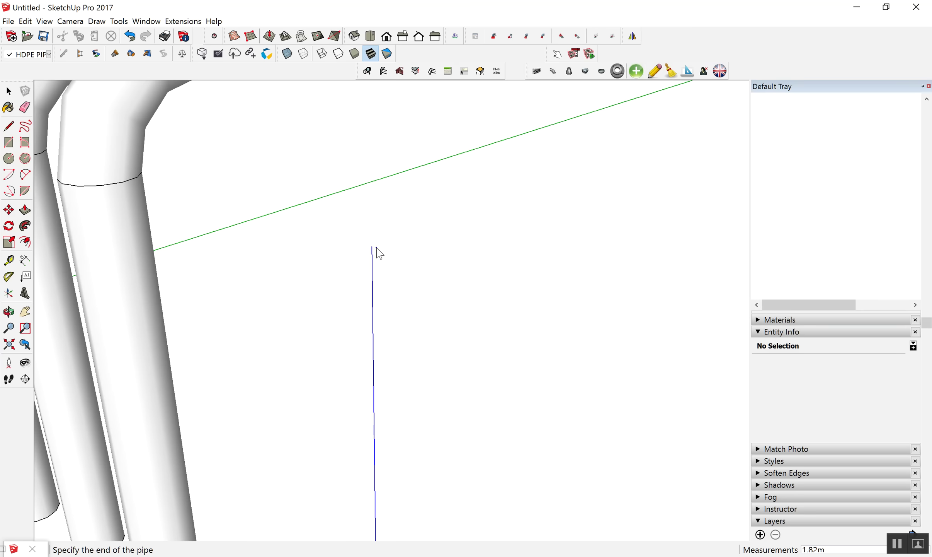
click(376, 248)
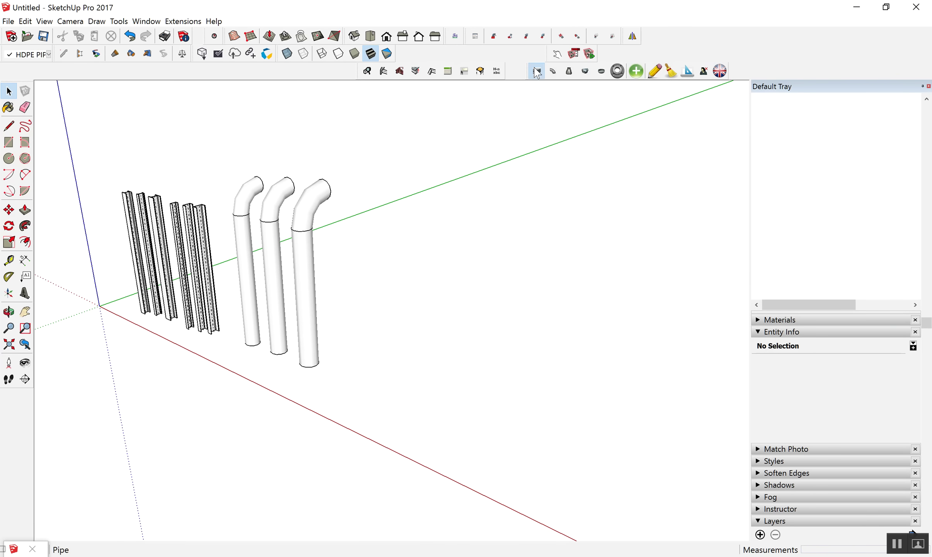
click(536, 71)
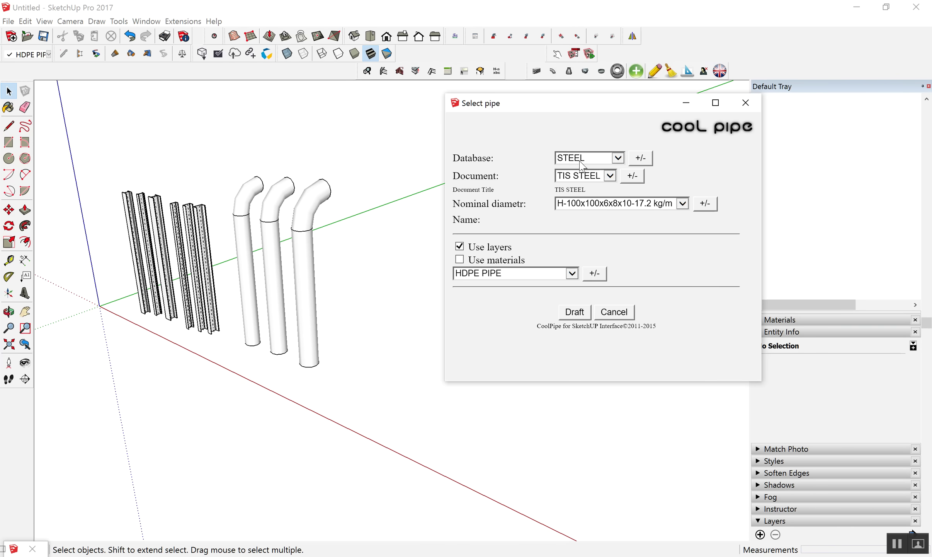
- Open the TIS STEEL pipeline list, move it up-left, and set the third row's outer diameter to 0
click(704, 204)
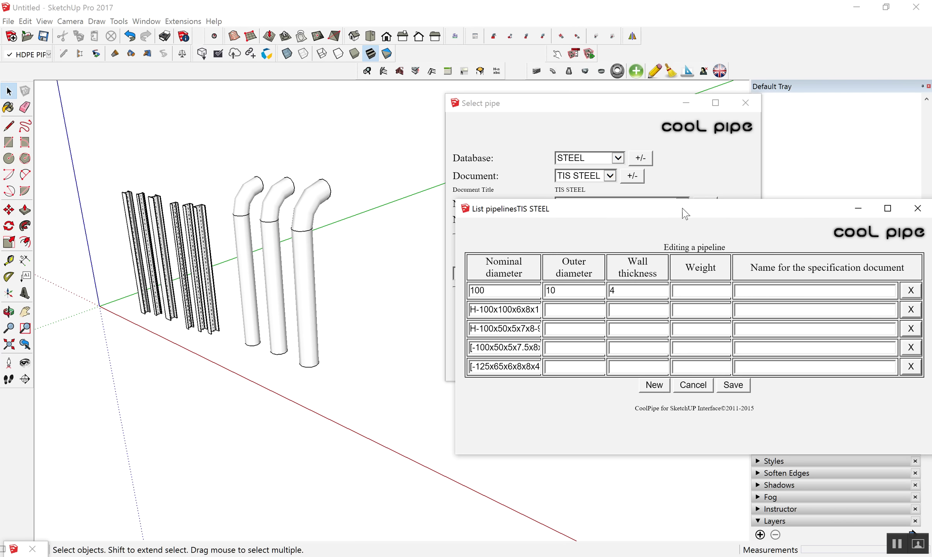
drag(685, 213, 581, 136)
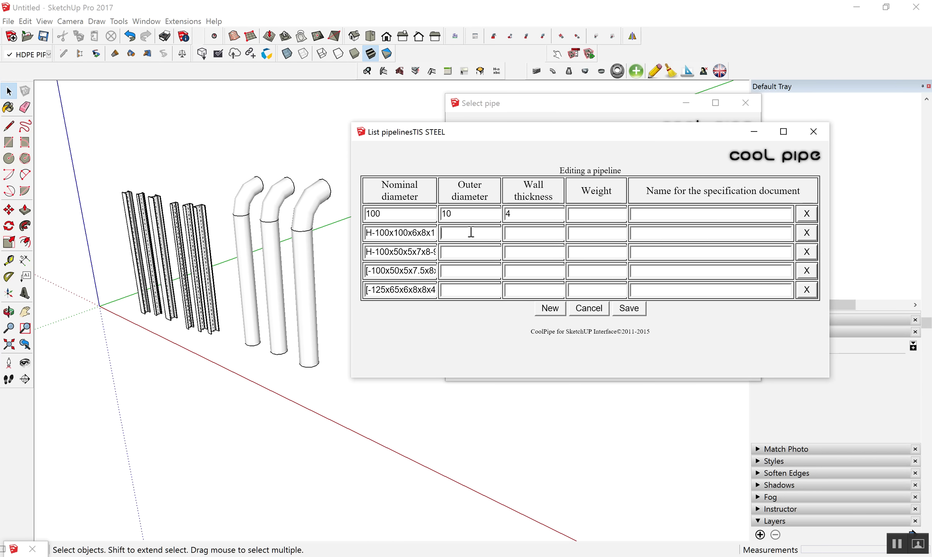
text(10)
click(475, 254)
text(0)
- Copy the section designations of rows two to five into their specification-name fields
triple_click(371, 235)
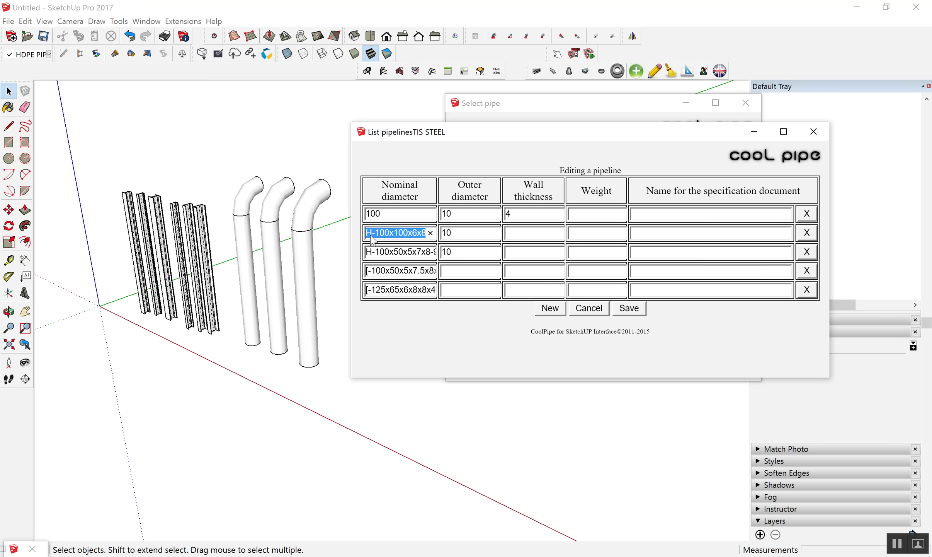
click(690, 235)
text(H-100x100x6x8x10-17.2 kg/m)
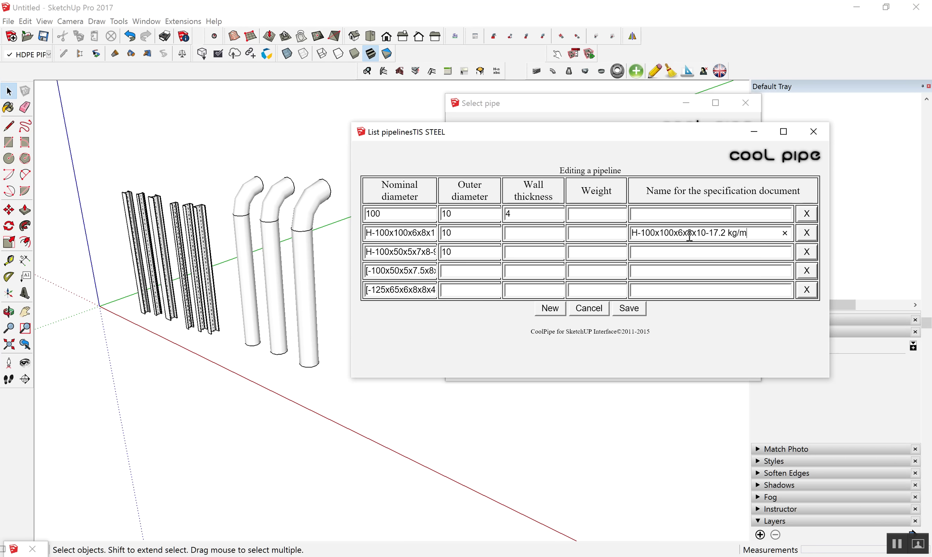
triple_click(414, 254)
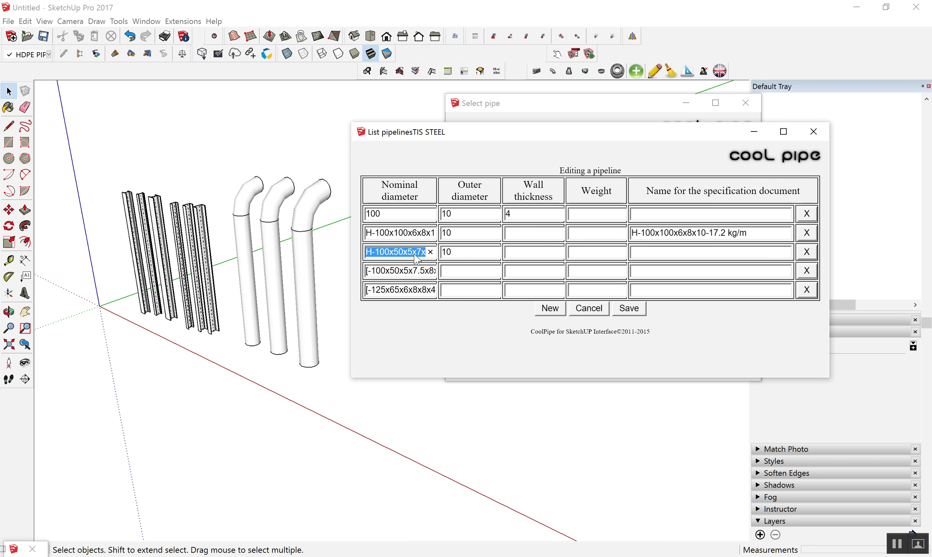
click(645, 255)
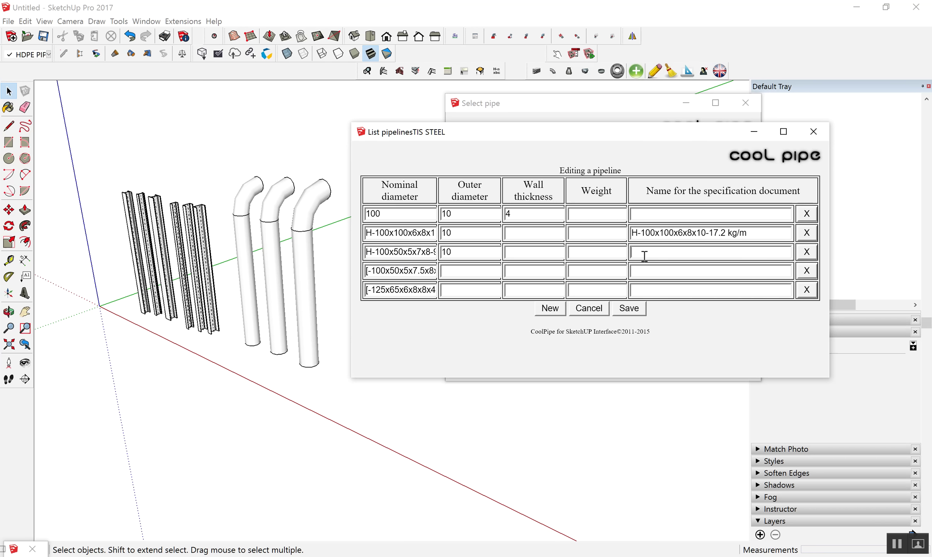
text(H-100x50x5x7x8-9.3 kg/m)
triple_click(417, 270)
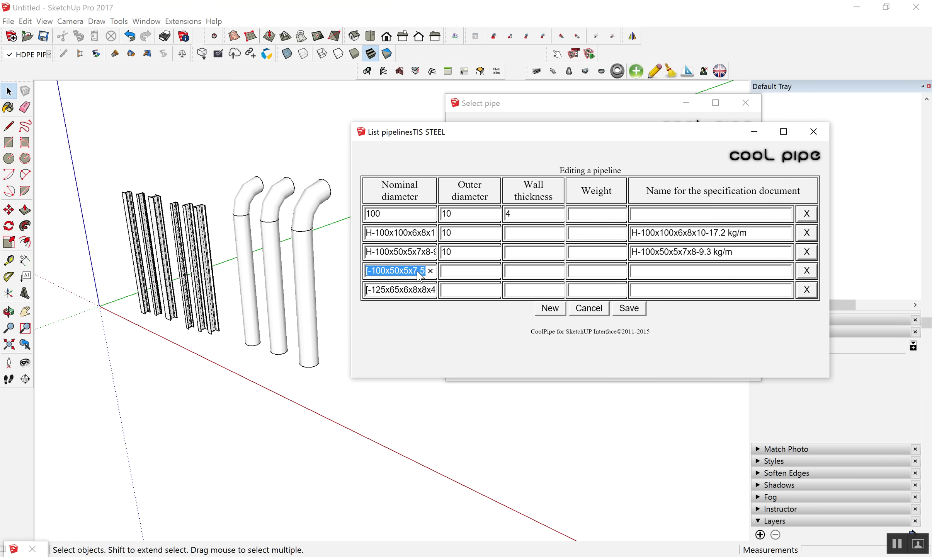
click(644, 272)
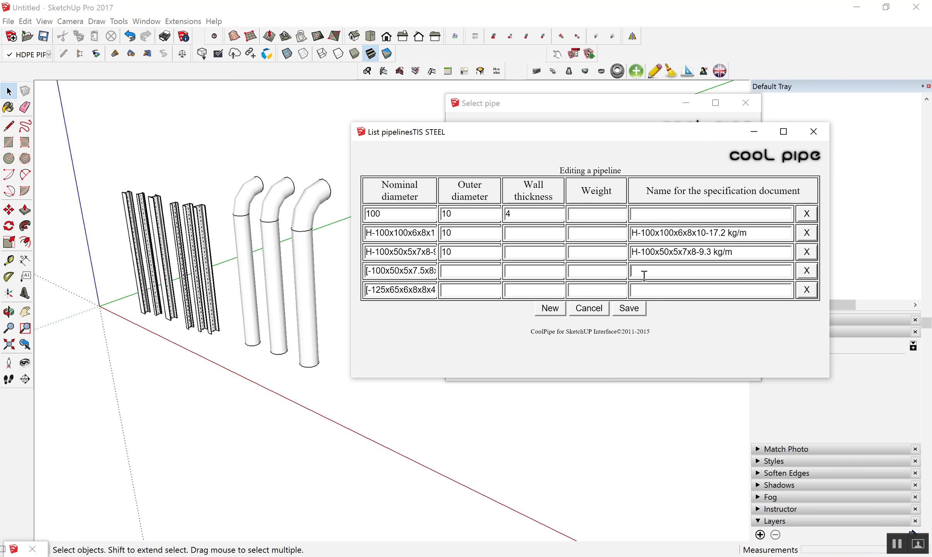
text([-100x50x5x7.5x8x4-9.36 kg/m)
triple_click(419, 290)
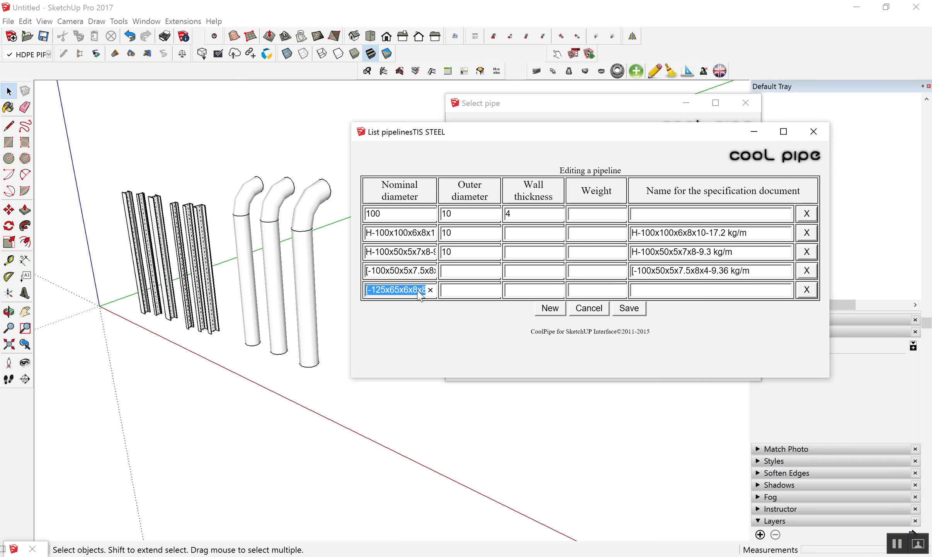
click(675, 290)
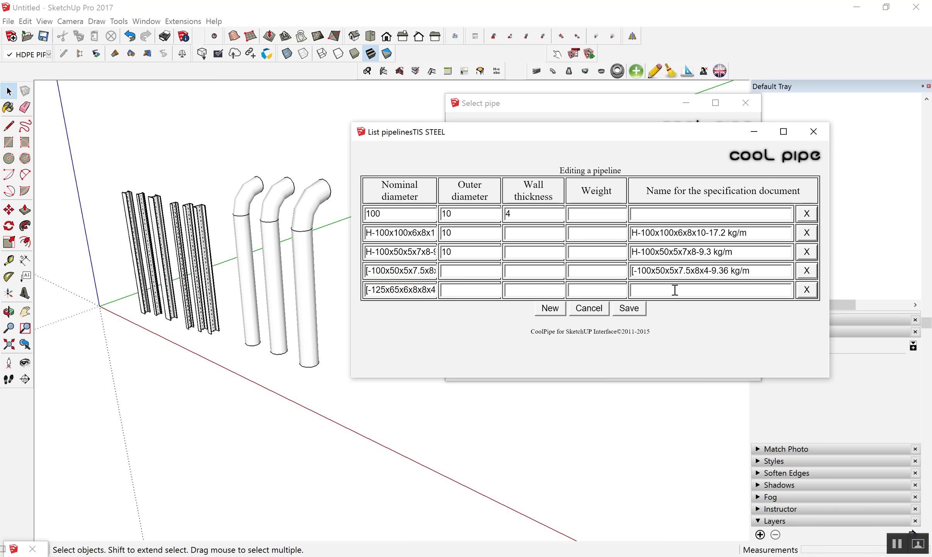
text([-125x65x6x8x8x4-13.4 kg/m)
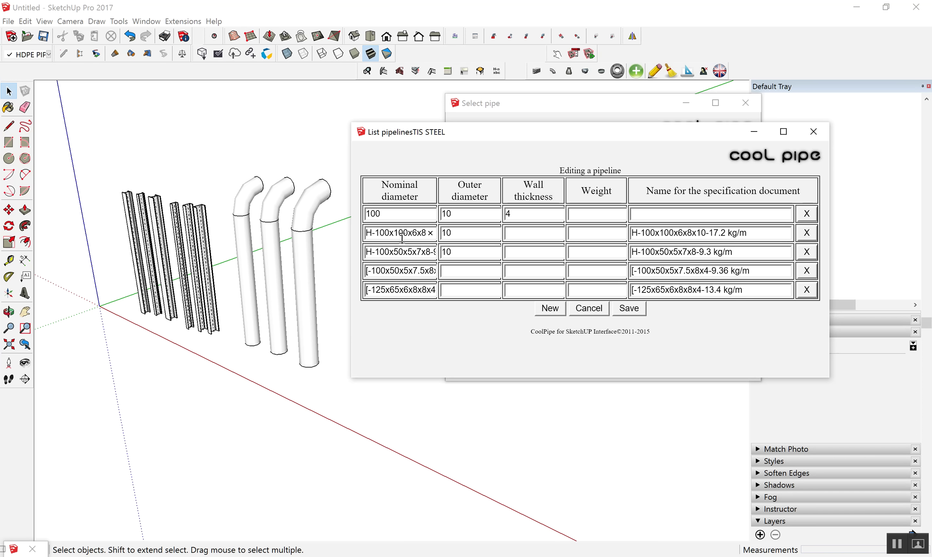
- Clear the nominal diameters of the second, third and fourth rows
click(430, 232)
click(427, 252)
key(shift+Home)
click(428, 252)
key(BackSpace)
click(430, 271)
click(433, 289)
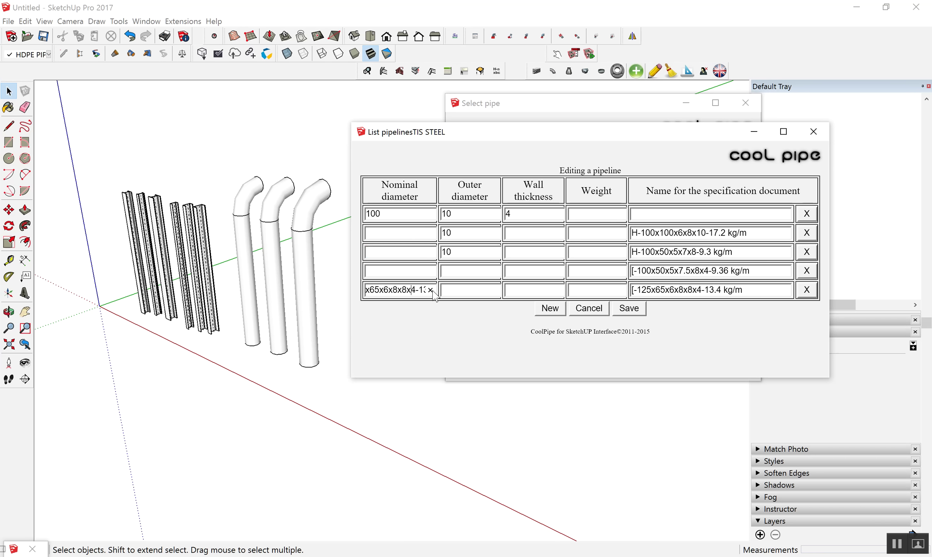
- Enter diameters 100–140 across the five TIS STEEL rows and wall thicknesses 6, 7, 8, 9
click(430, 290)
text(0)
text(0)
text(040)
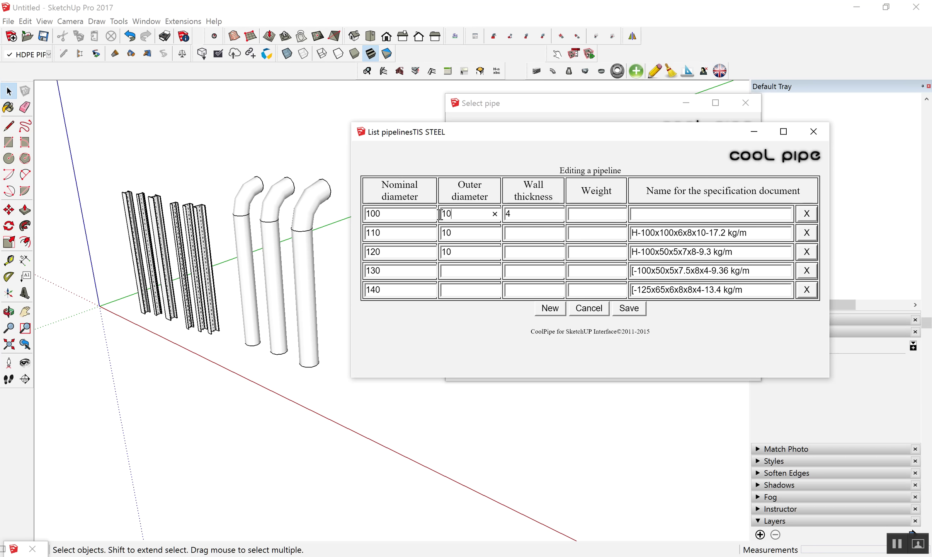
text(0)
key(Tab)
text(110)
key(Tab)
text(0)
drag(516, 215, 500, 217)
text(6)
text(7)
text(8)
text(9)
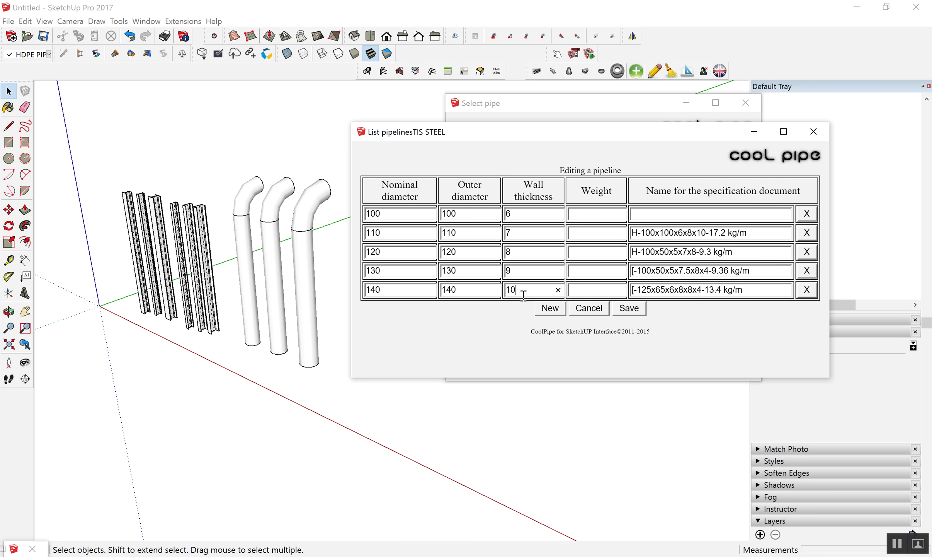
click(625, 311)
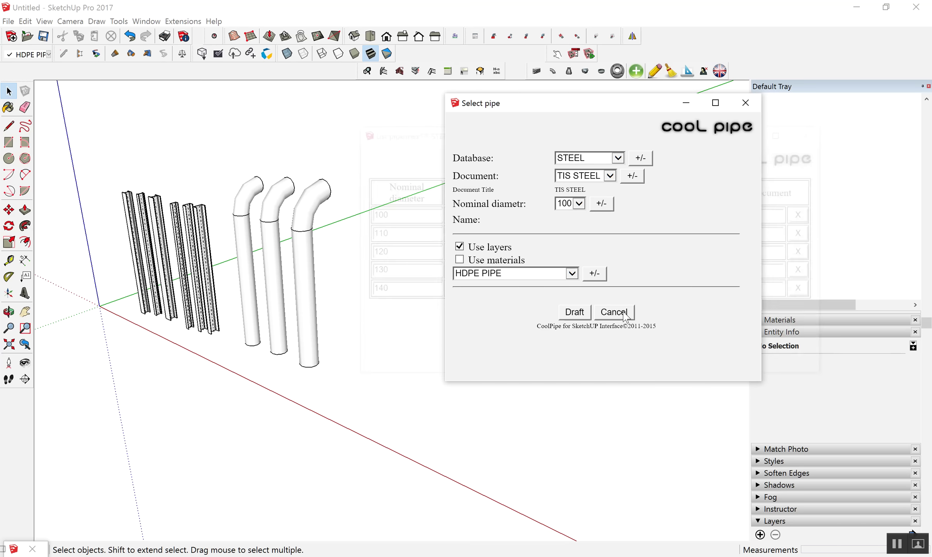
click(580, 203)
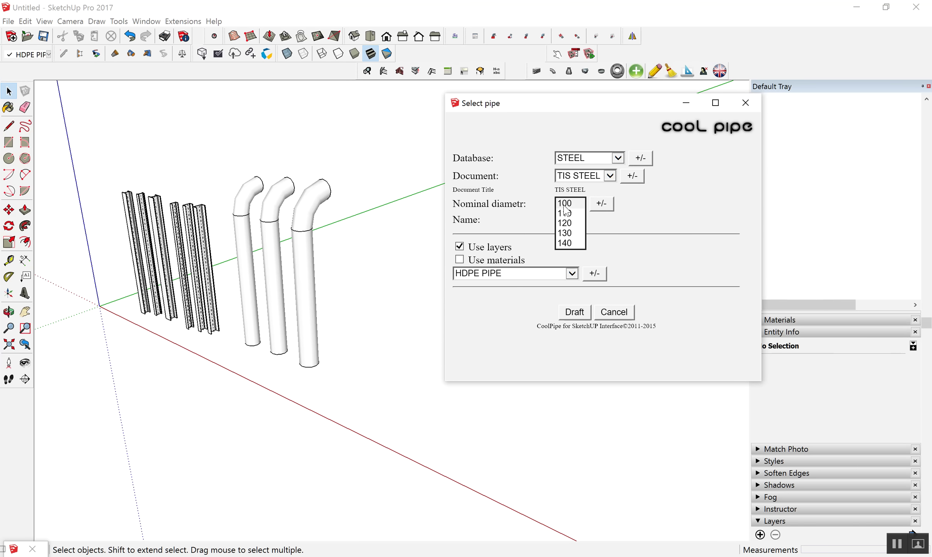
click(565, 205)
click(569, 311)
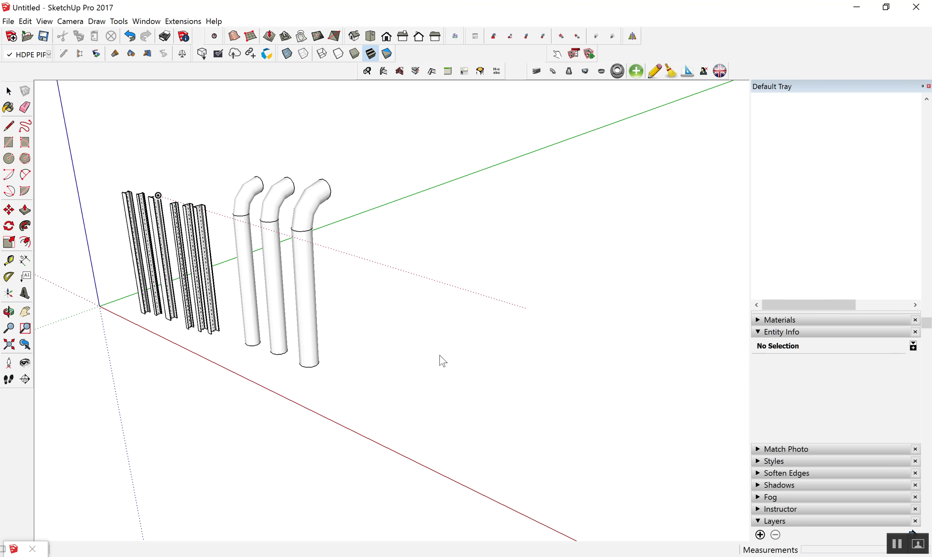
click(379, 381)
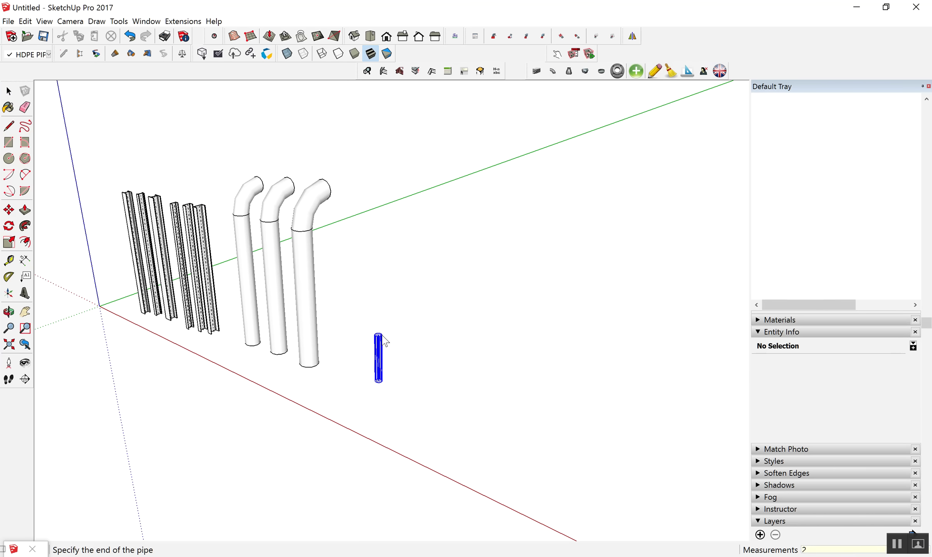
scroll(384, 339, down, 1)
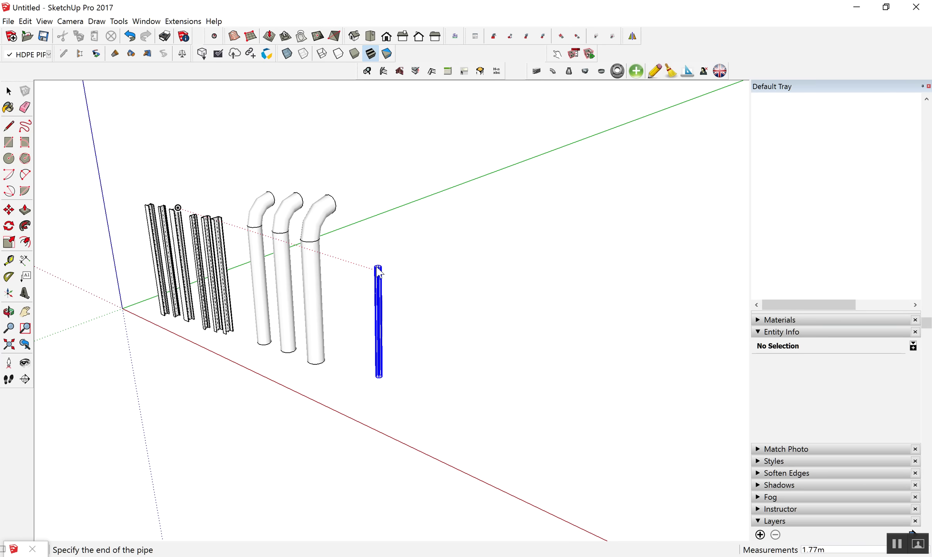
scroll(378, 271, up, 1)
scroll(377, 251, up, 2)
scroll(377, 235, down, 1)
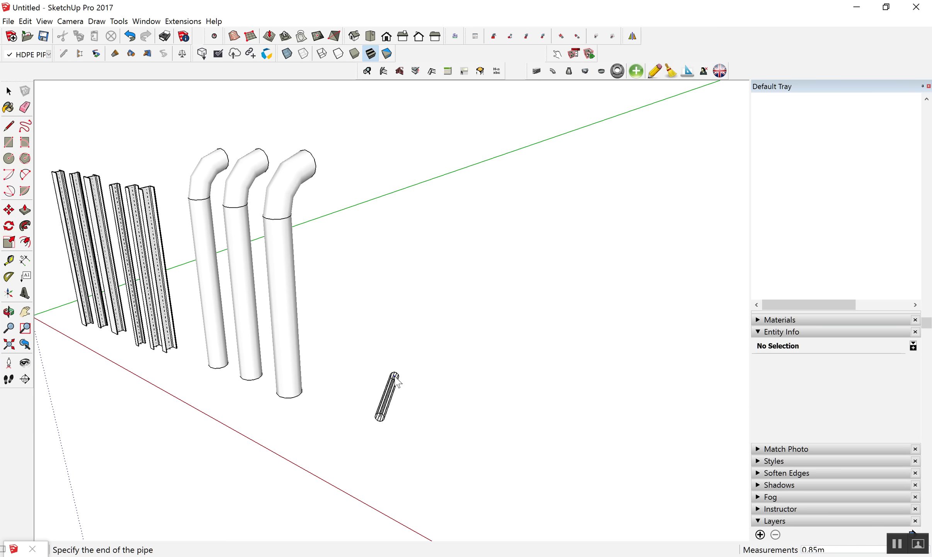
key(space)
scroll(425, 334, down, 1)
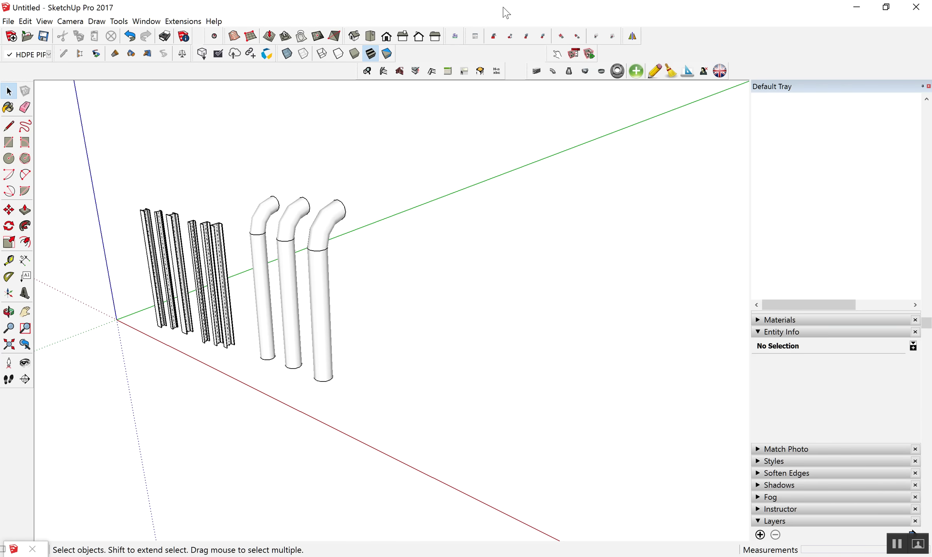
click(537, 70)
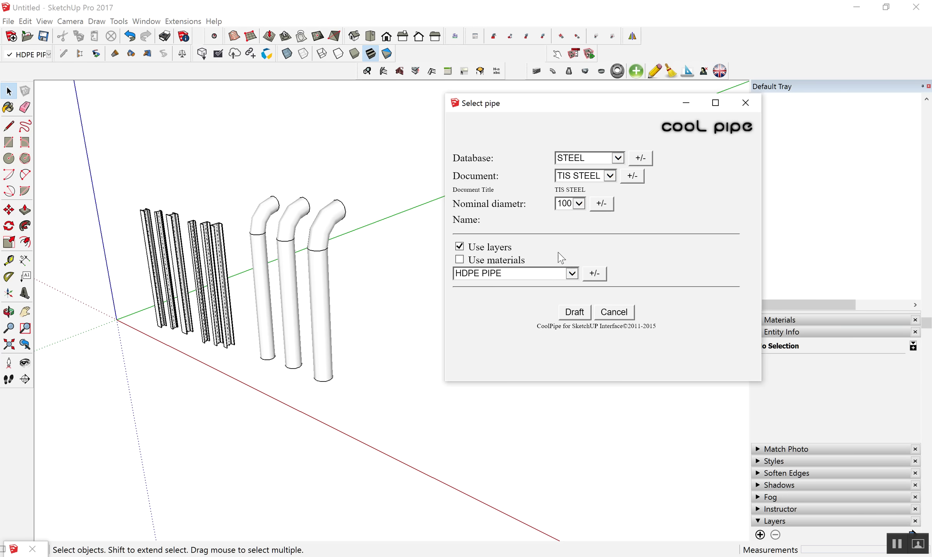
- Draft upright TIS STEEL pipes of nominal diameter 110 and 120 beside the elbowed pipes
click(583, 204)
click(569, 224)
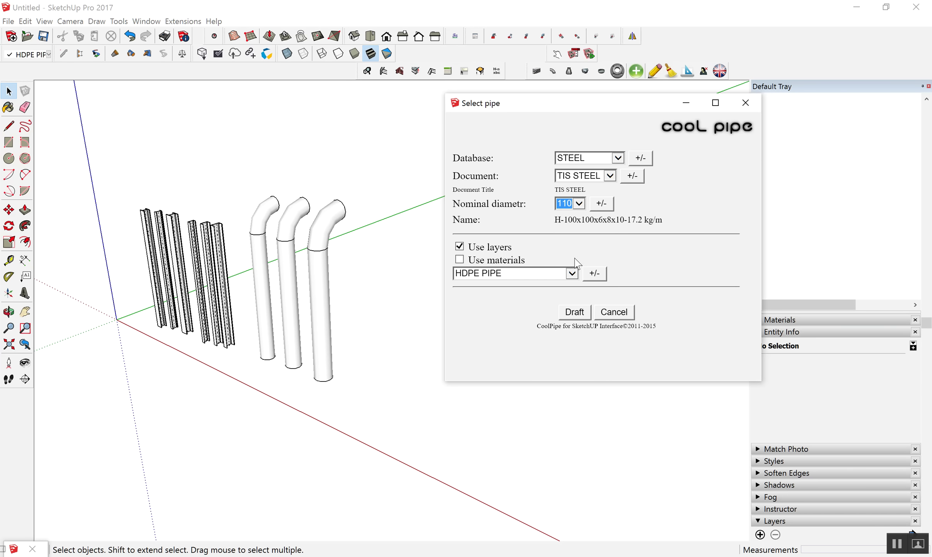
click(574, 311)
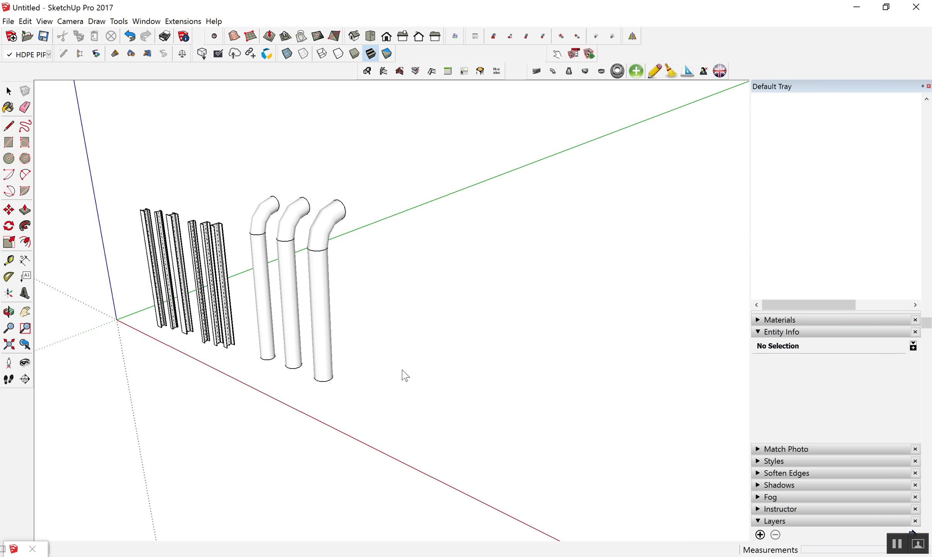
click(401, 299)
scroll(435, 337, up, 2)
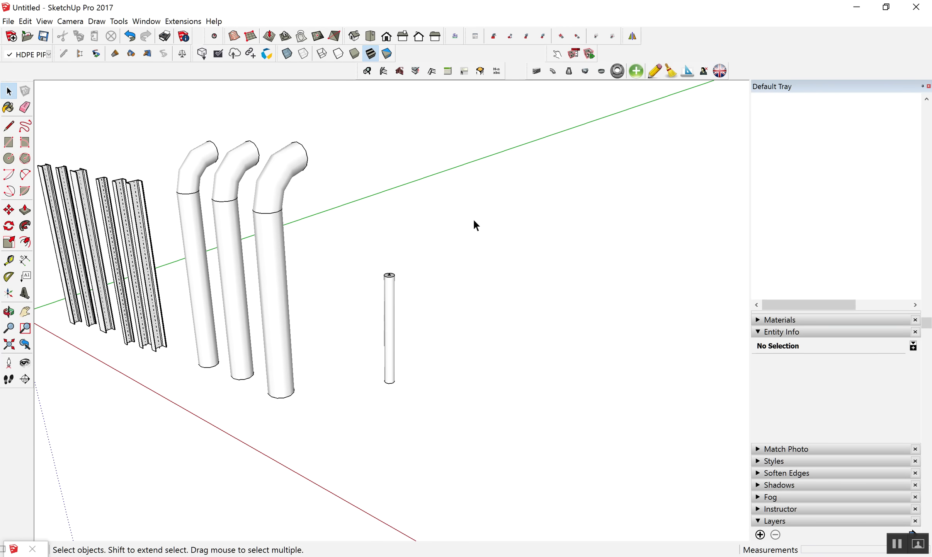
click(537, 72)
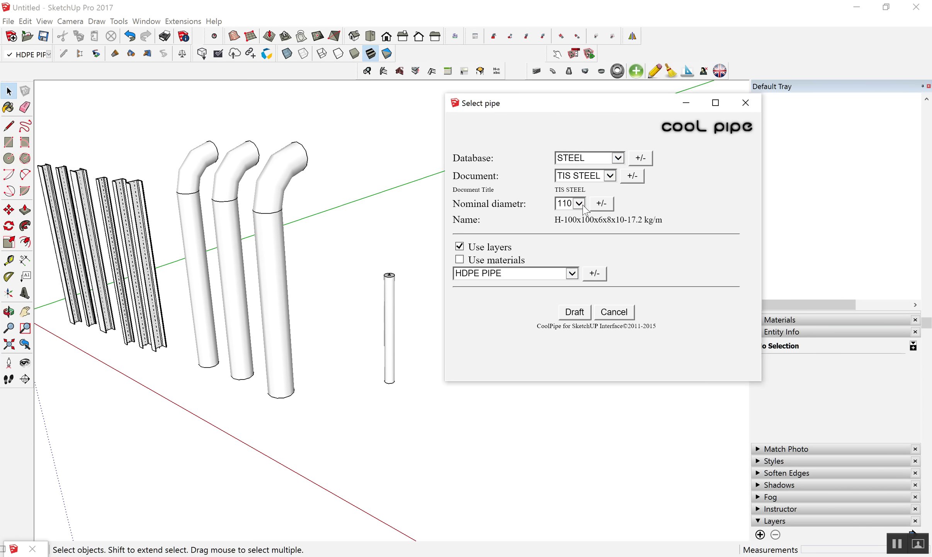
click(579, 204)
click(576, 213)
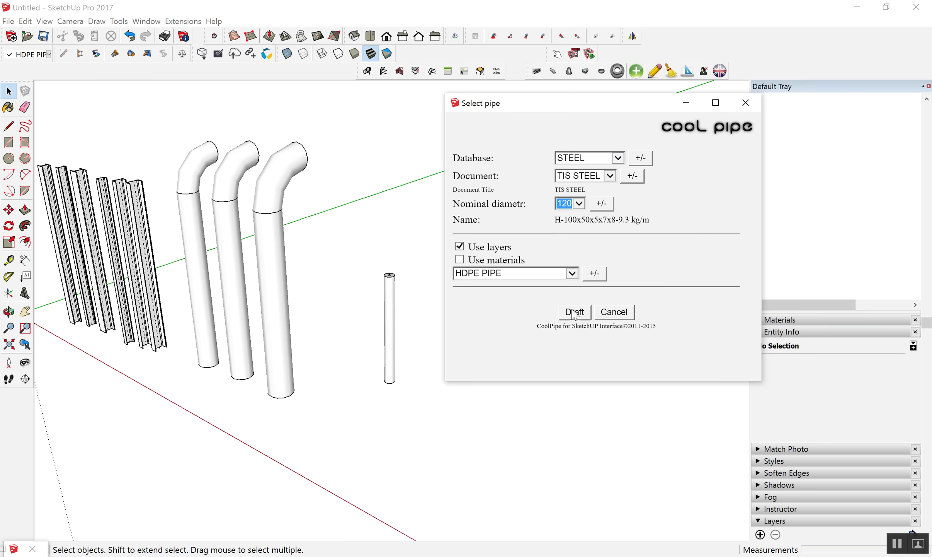
click(574, 312)
click(432, 400)
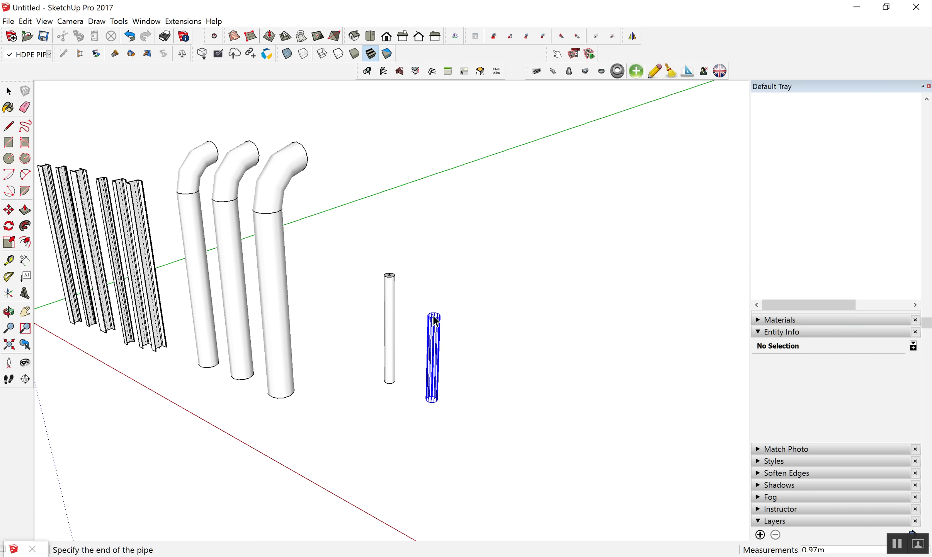
click(433, 316)
- Draft two more upright pipes of nominal diameter 130 and 140
click(537, 71)
click(580, 203)
click(571, 219)
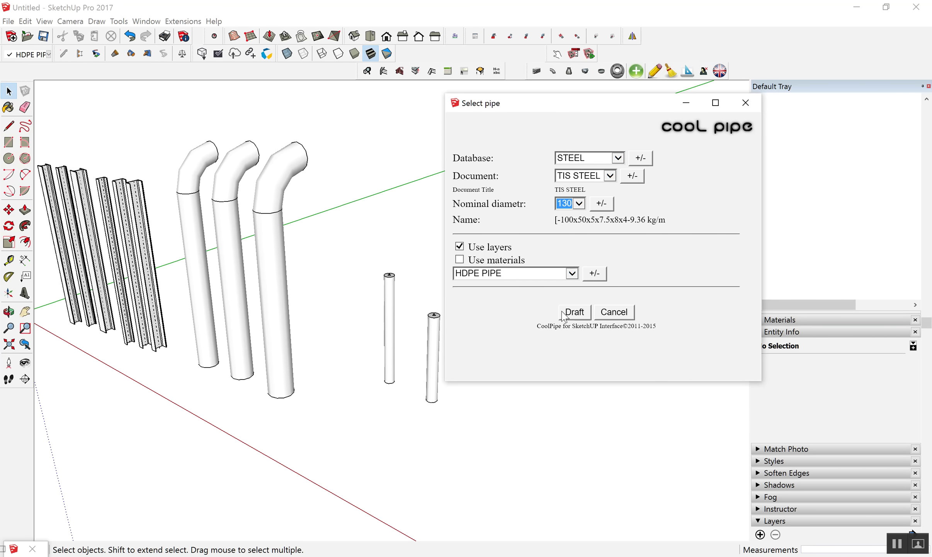
click(564, 312)
click(463, 402)
click(463, 299)
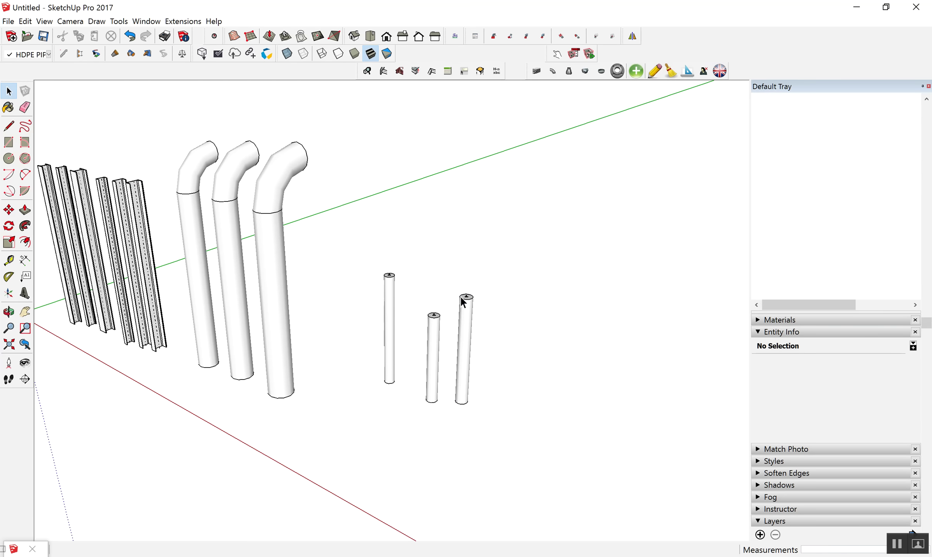
click(537, 71)
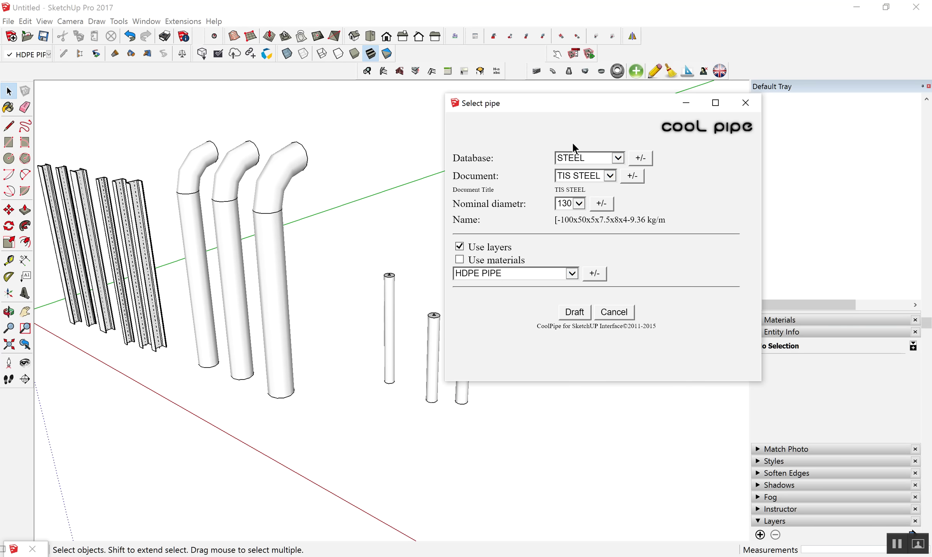
click(580, 203)
click(572, 213)
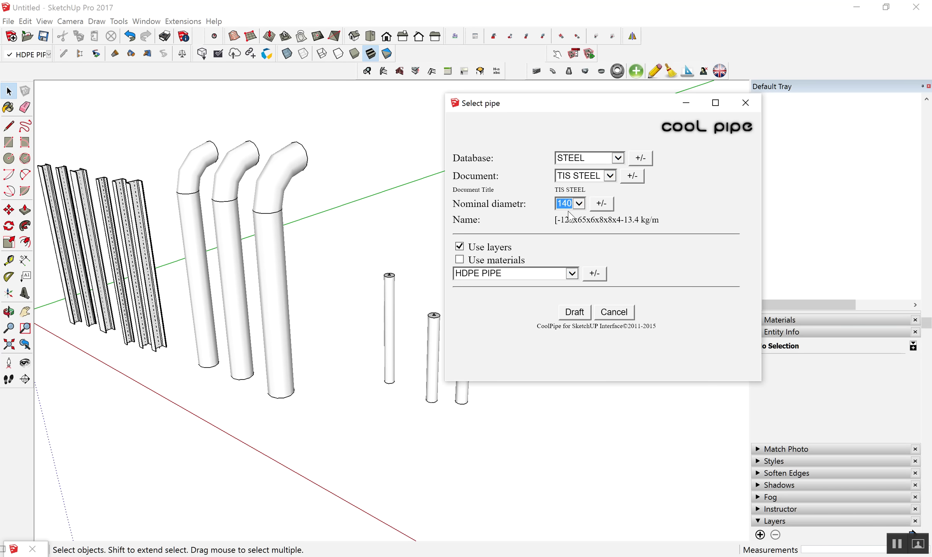
click(565, 313)
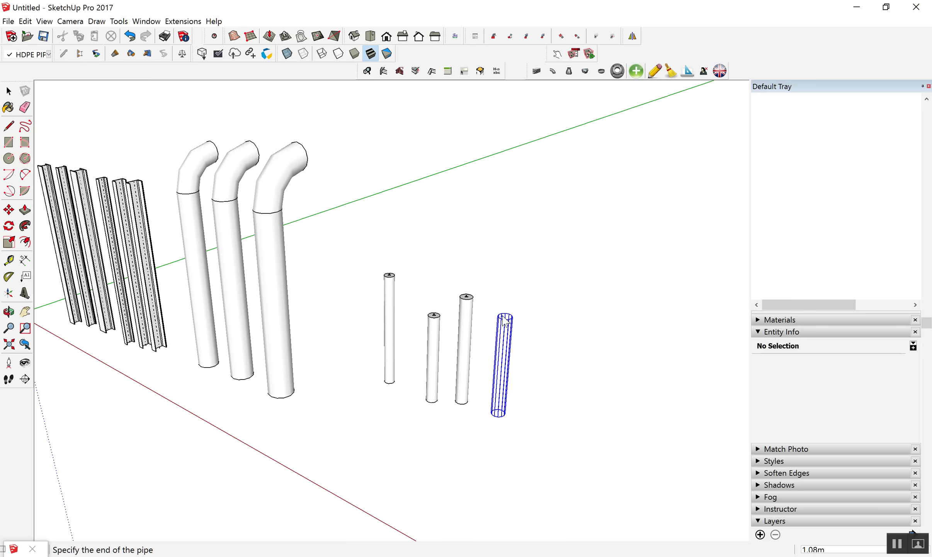
click(501, 313)
scroll(501, 313, up, 1)
scroll(490, 325, down, 3)
scroll(482, 348, up, 2)
scroll(166, 318, down, 1)
- Place name and section text labels on the first steel pipes, leaving a stray placeholder label
click(26, 276)
click(370, 255)
click(416, 210)
click(407, 291)
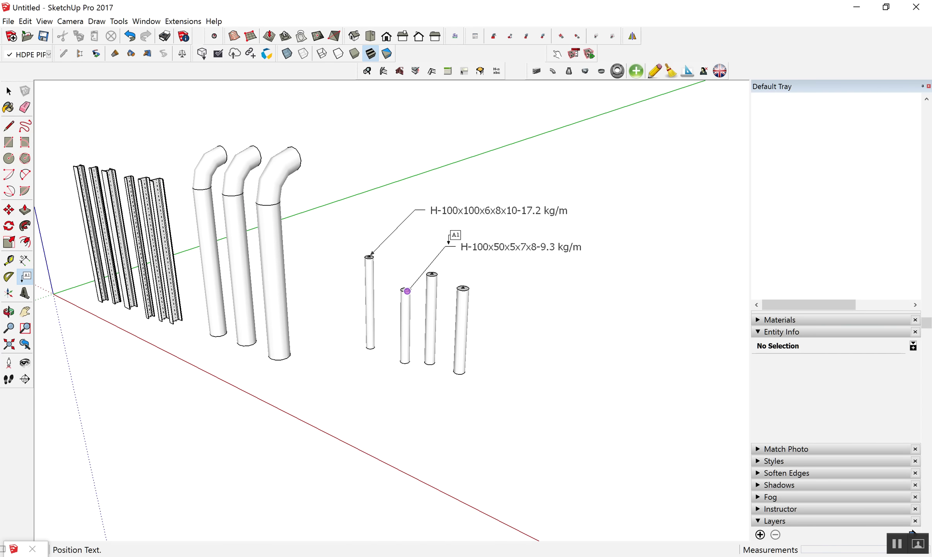
click(447, 240)
click(421, 360)
click(459, 425)
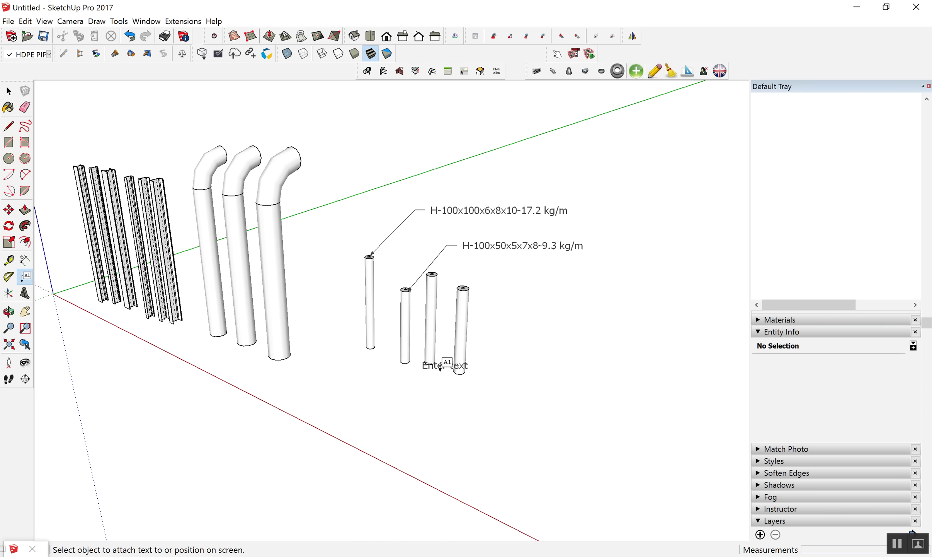
key(space)
scroll(459, 383, up, 2)
scroll(460, 386, up, 1)
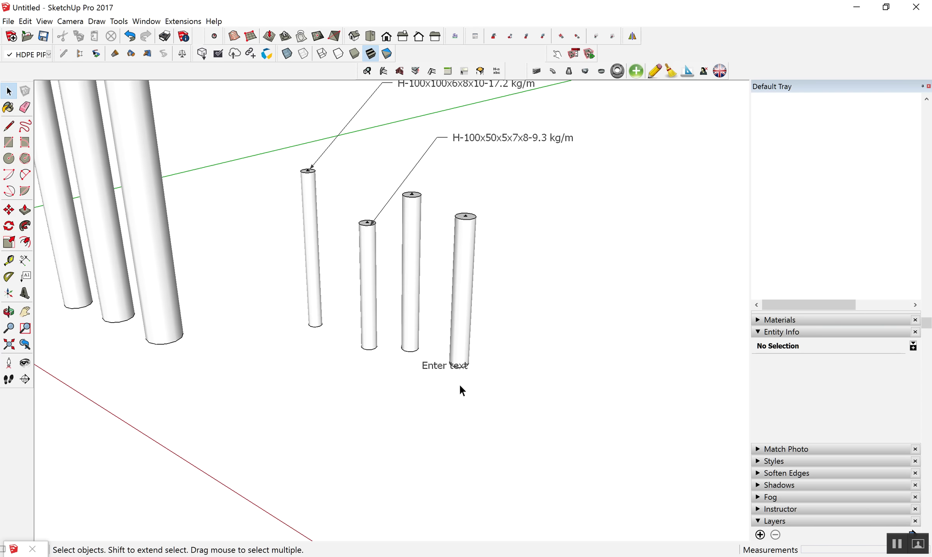
- Erase the stray placeholder label and both section labels from the thin pipes
key(e)
click(439, 366)
scroll(437, 368, down, 2)
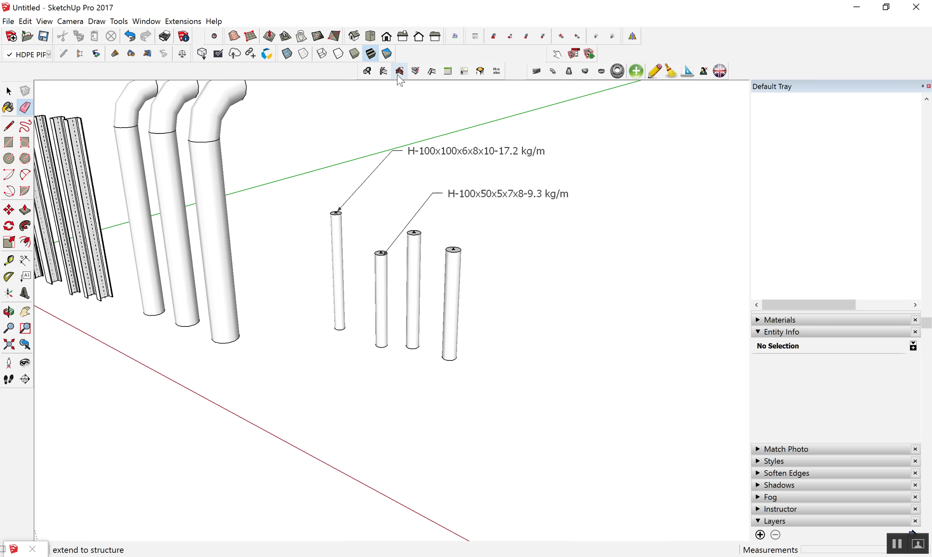
scroll(439, 310, down, 2)
scroll(437, 325, up, 1)
drag(462, 267, 452, 193)
key(space)
scroll(401, 293, up, 1)
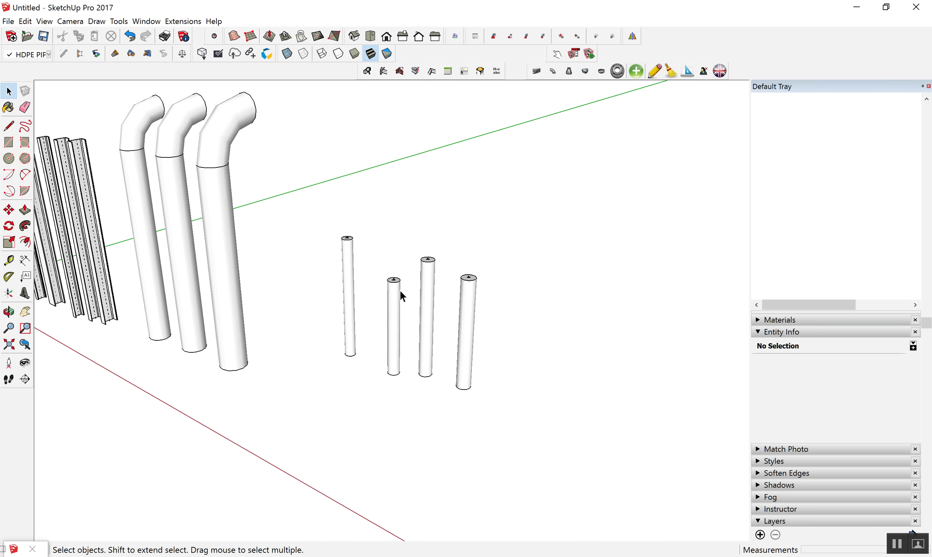
scroll(357, 291, down, 1)
scroll(368, 272, up, 2)
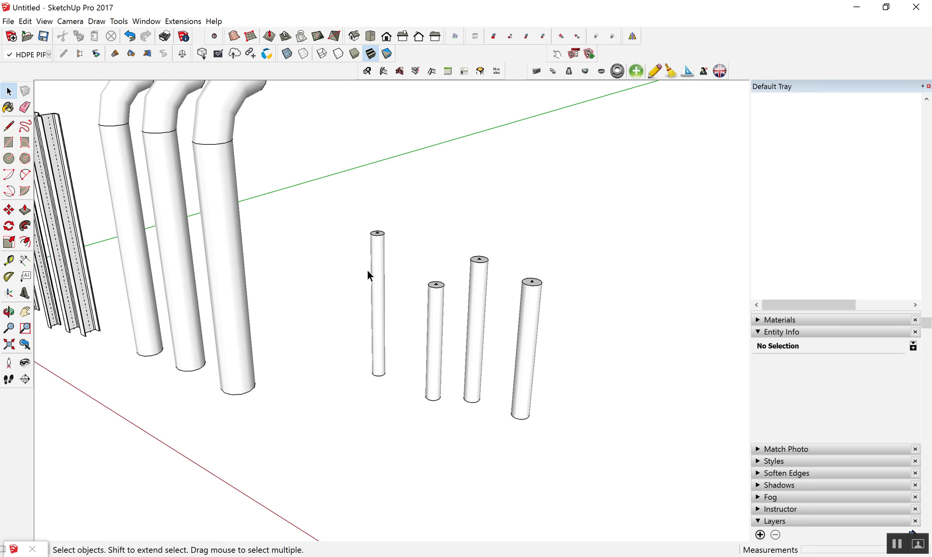
scroll(383, 254, down, 2)
- Add a leader label H-100x100x6x8x10-17.2 kg/m to the leftmost thin pipe's top
click(26, 276)
click(381, 242)
key(Escape)
click(381, 243)
click(430, 175)
- Show the leftmost thin pipe's Entity Info, then start and cancel a label on the H-beam
key(space)
right_click(382, 249)
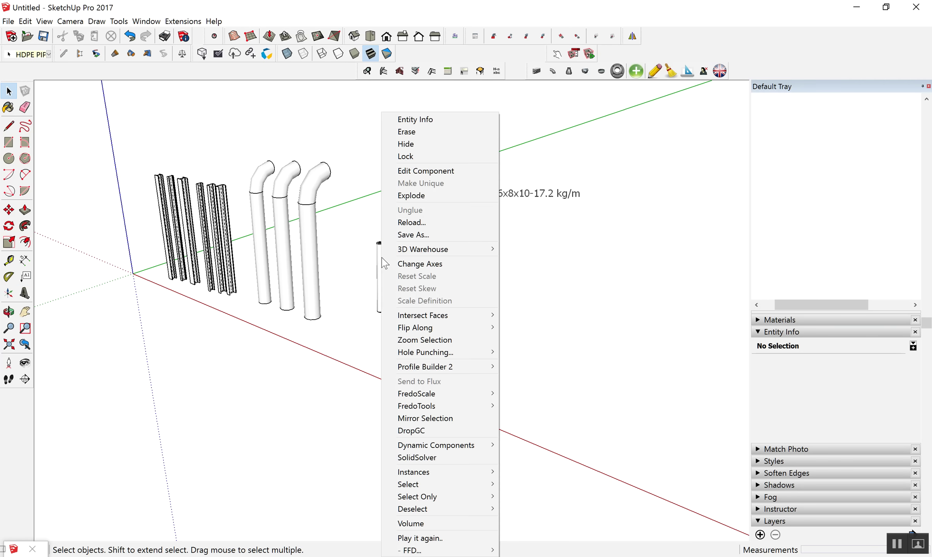
click(436, 127)
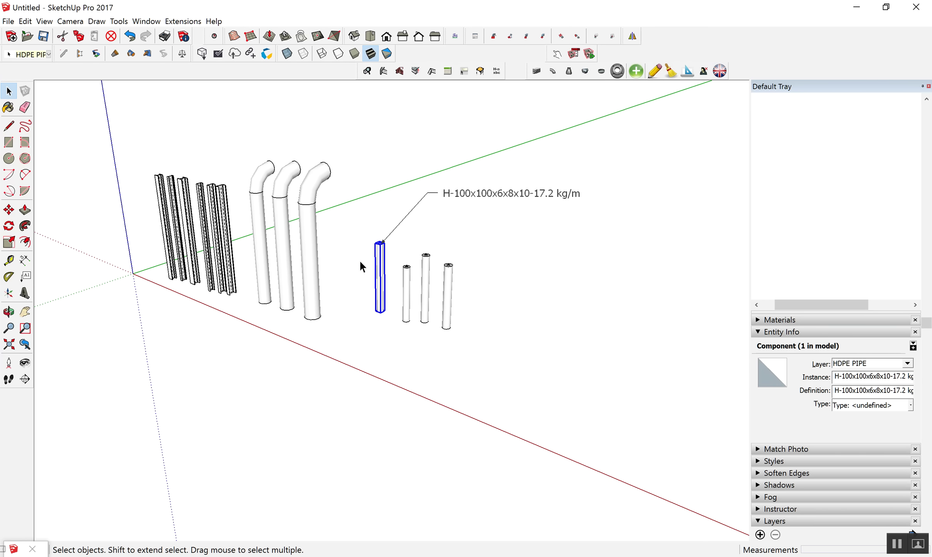
click(24, 276)
click(162, 174)
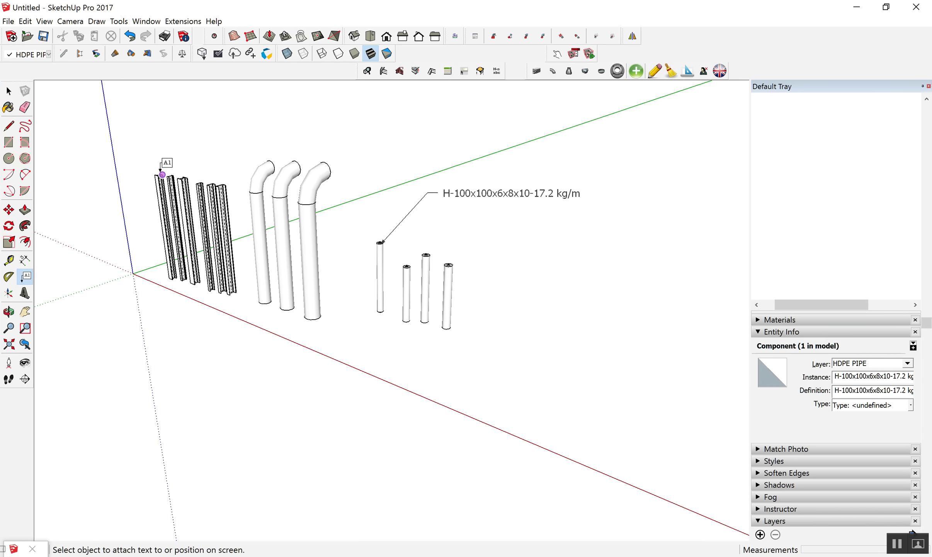
click(199, 123)
click(187, 94)
key(Escape)
key(space)
- Select the leftmost thin pipe and turn on X-ray view
scroll(348, 264, up, 2)
click(394, 274)
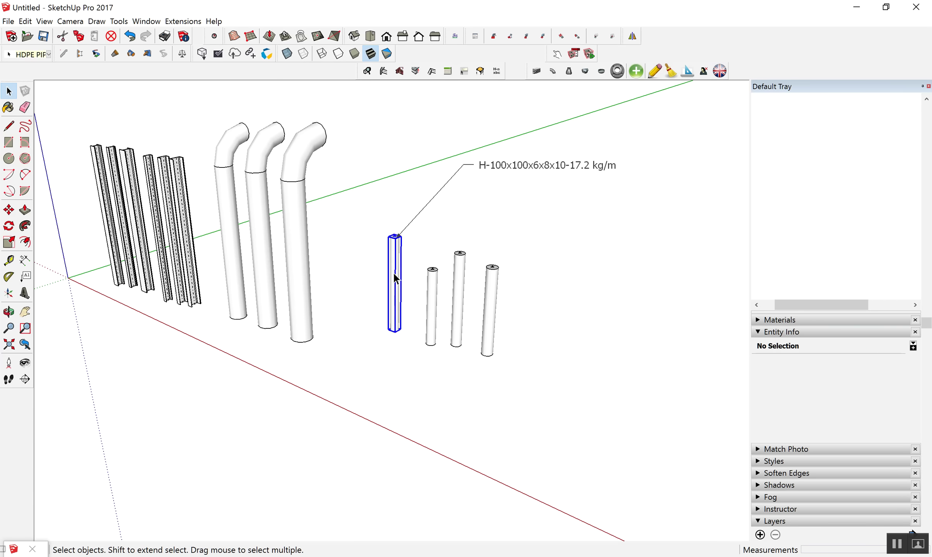
scroll(394, 274, up, 3)
scroll(394, 274, up, 1)
click(287, 54)
scroll(368, 276, up, 2)
scroll(395, 431, down, 3)
scroll(116, 303, up, 2)
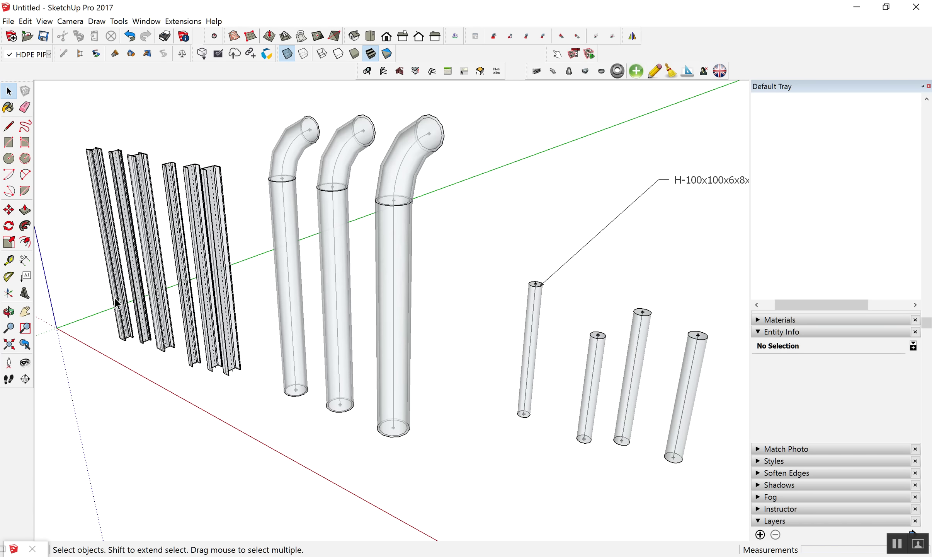
- Copy the leftmost H-beam with Move and Ctrl onto the thin pipe's base
click(116, 303)
scroll(120, 309, up, 3)
scroll(131, 340, up, 2)
scroll(134, 346, up, 2)
scroll(137, 349, up, 3)
scroll(141, 352, up, 1)
scroll(149, 346, up, 1)
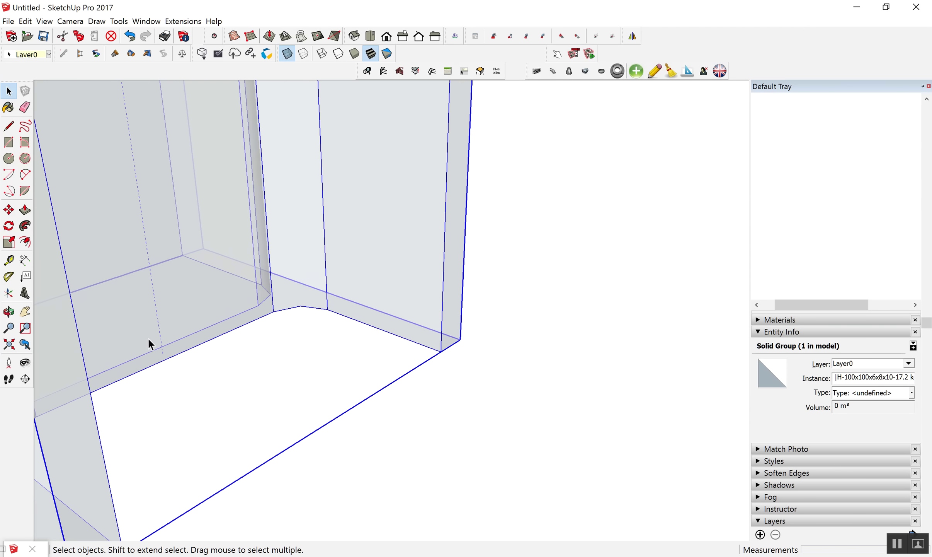
key(m)
click(170, 355)
scroll(201, 309, down, 3)
scroll(235, 264, down, 2)
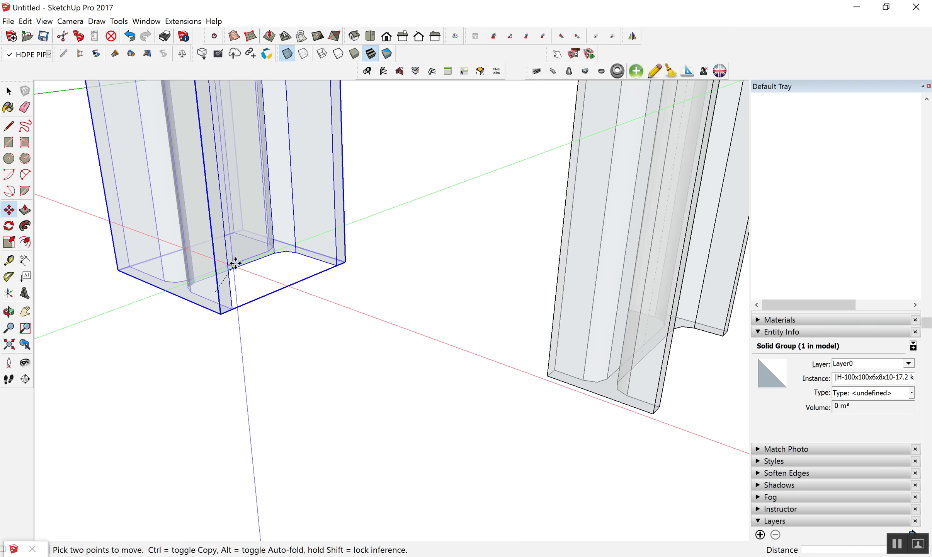
scroll(244, 271, down, 2)
key(ctrl)
click(254, 279)
scroll(369, 261, down, 2)
scroll(191, 249, down, 2)
scroll(202, 256, down, 2)
scroll(202, 255, down, 2)
scroll(203, 253, down, 2)
scroll(416, 274, down, 2)
scroll(380, 276, up, 3)
scroll(380, 277, up, 3)
scroll(380, 278, up, 3)
scroll(379, 277, up, 2)
scroll(337, 289, up, 2)
click(343, 325)
- Turn X-ray off, clear the selection, and select the copied H-beam
scroll(412, 362, down, 3)
scroll(412, 362, down, 2)
scroll(412, 363, down, 1)
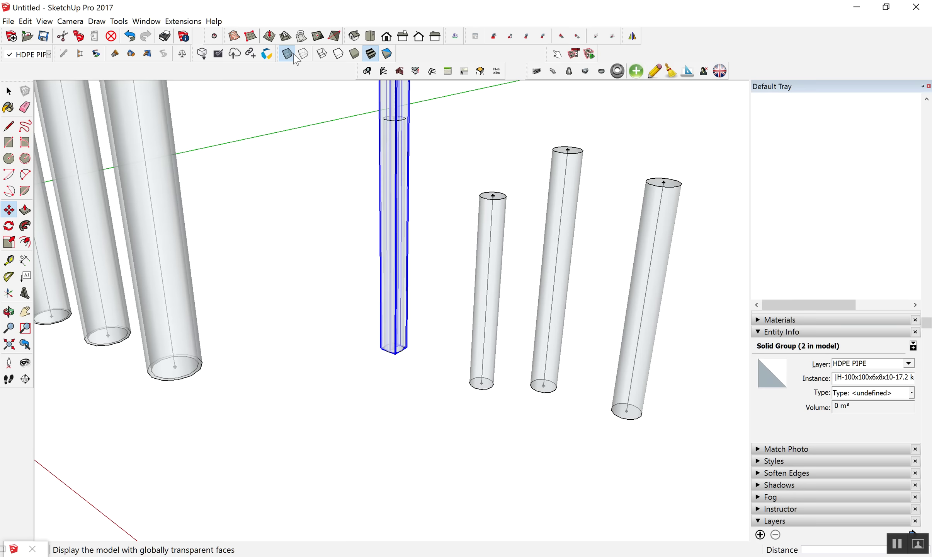
click(287, 54)
key(space)
scroll(383, 424, down, 2)
click(383, 423)
scroll(392, 201, up, 3)
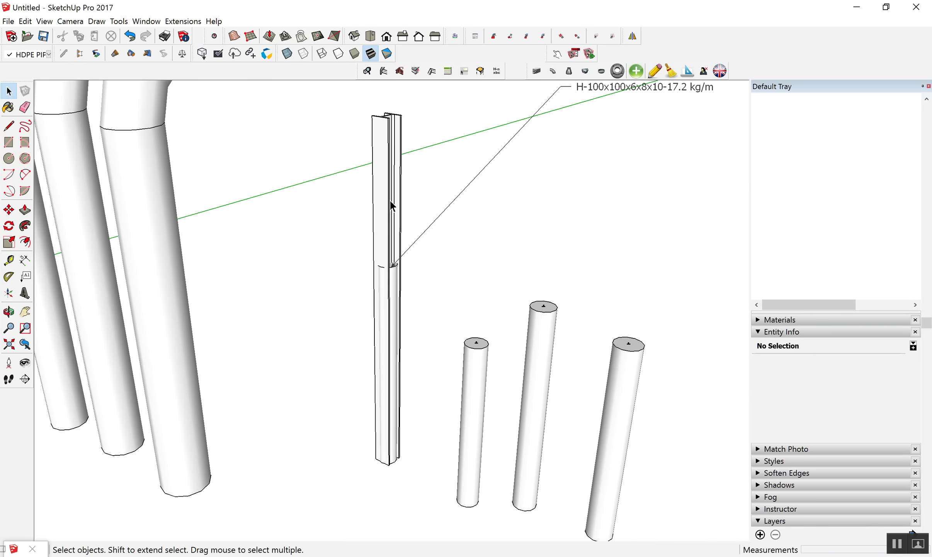
scroll(387, 273, up, 2)
click(374, 193)
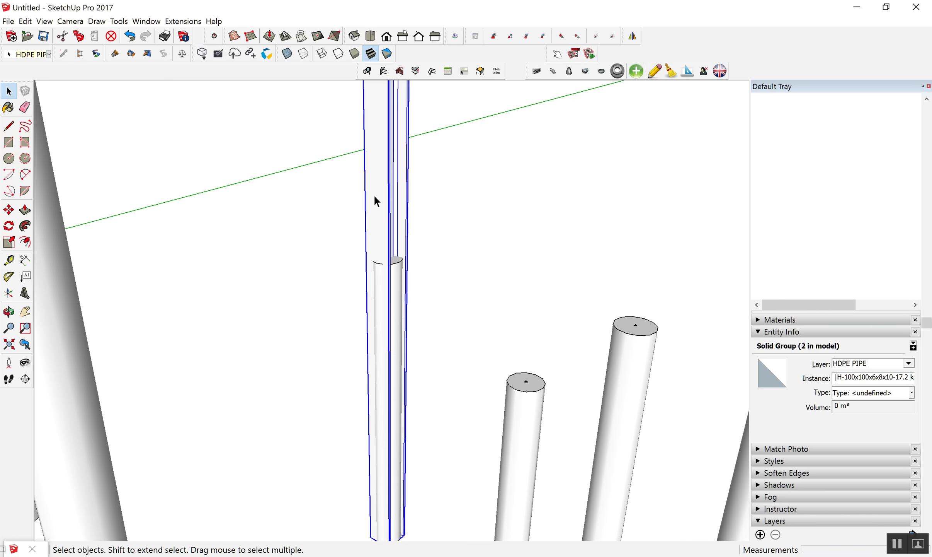
scroll(374, 194, down, 3)
click(25, 21)
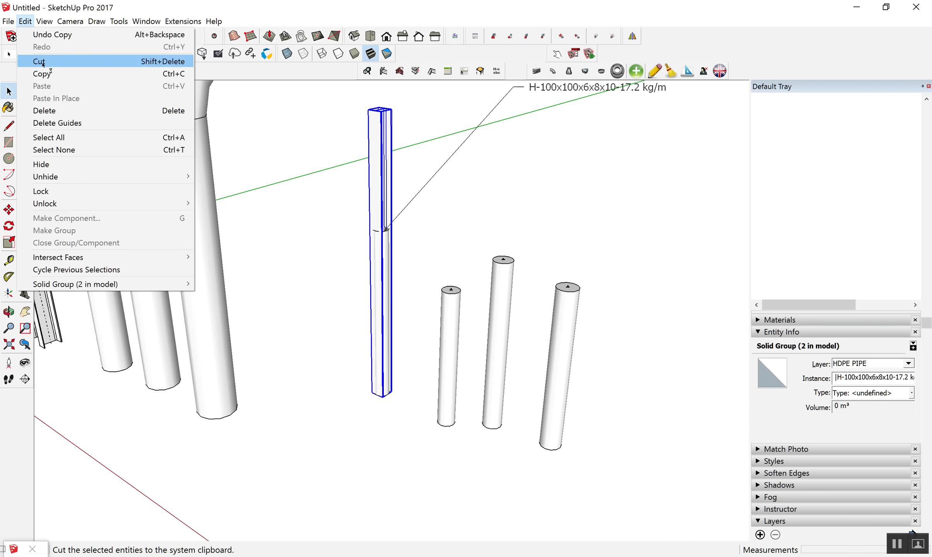
- Cut the H-beam and delete the cylinder inside the leftmost thin pipe's component
click(54, 61)
scroll(365, 268, up, 2)
double_click(385, 262)
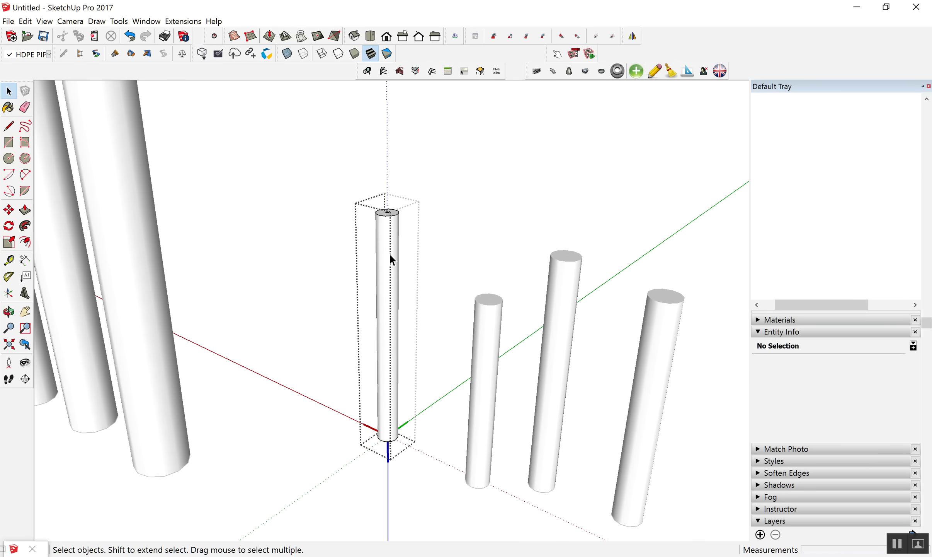
triple_click(390, 256)
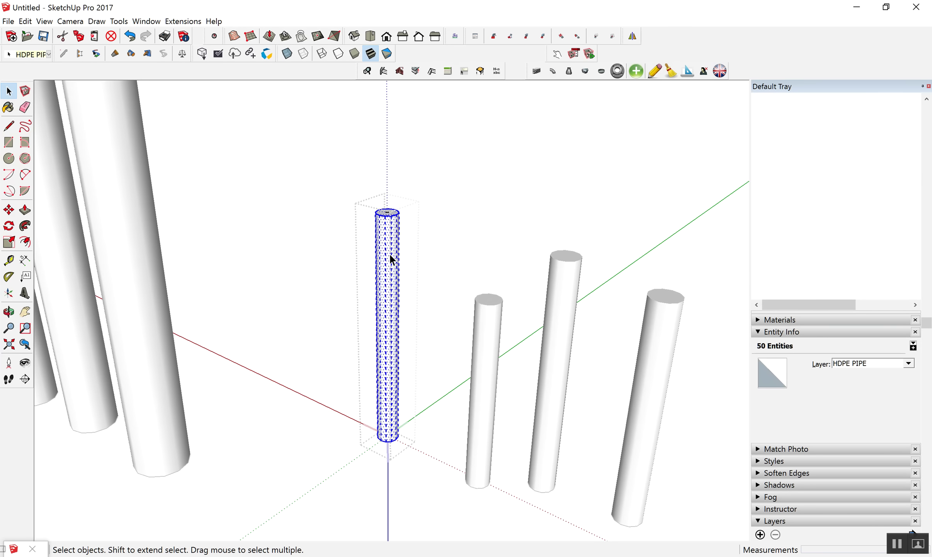
key(Escape)
key(Escape)
key(Delete)
key(ctrl+z)
triple_click(397, 253)
key(Delete)
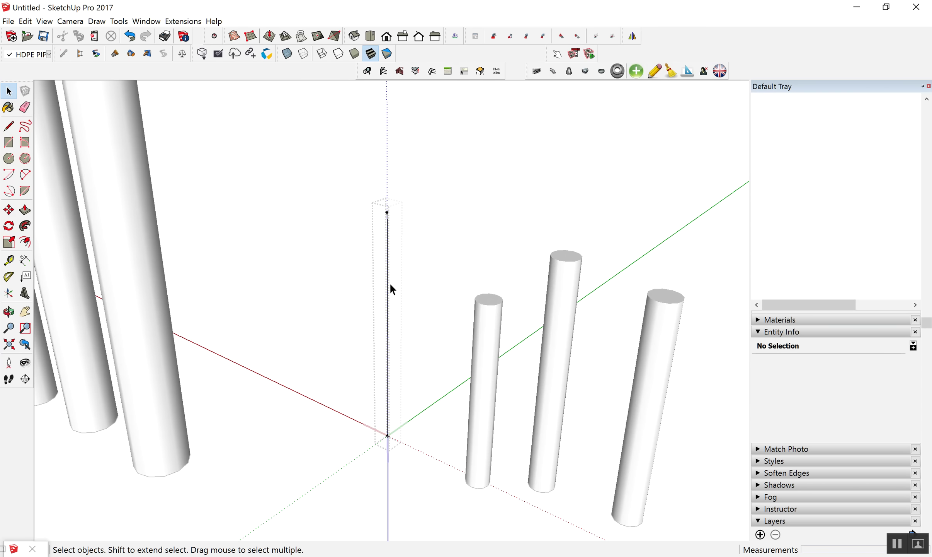
click(388, 287)
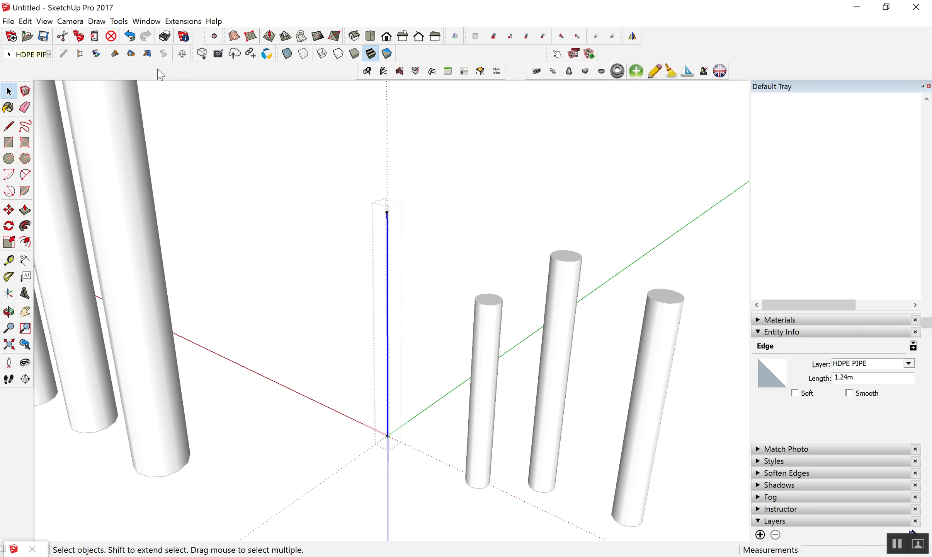
- Paste the H-beam in place inside the pipe and scale it down to pipe length
click(25, 20)
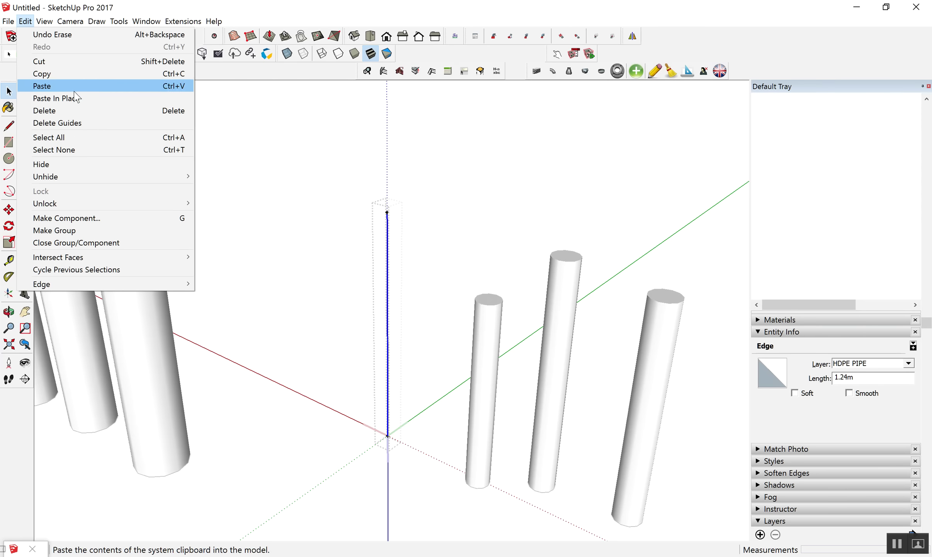
click(75, 103)
scroll(383, 360, down, 3)
scroll(384, 355, up, 2)
scroll(385, 355, up, 1)
scroll(382, 296, down, 2)
scroll(401, 150, up, 3)
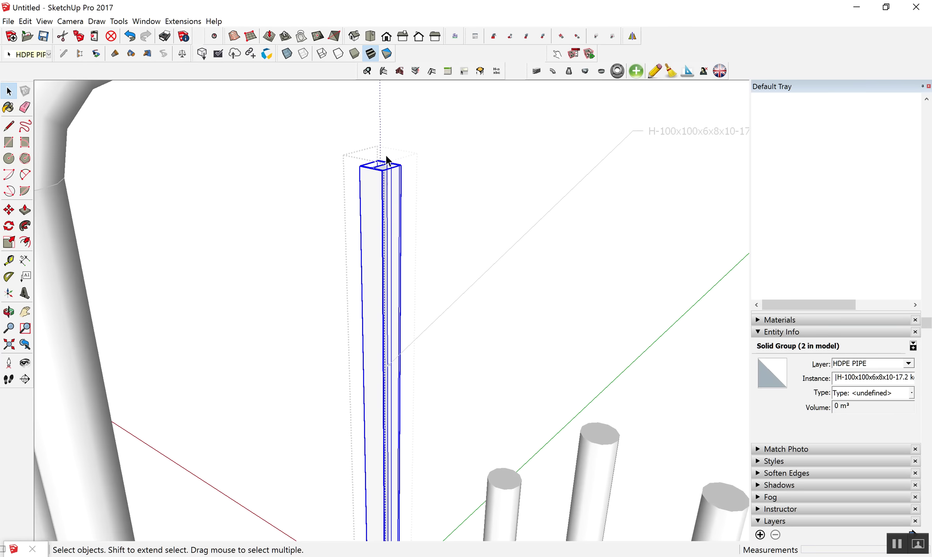
scroll(381, 166, up, 2)
key(s)
mouse_move(373, 179)
mouse_down()
mouse_move(380, 475)
mouse_move(377, 398)
mouse_up()
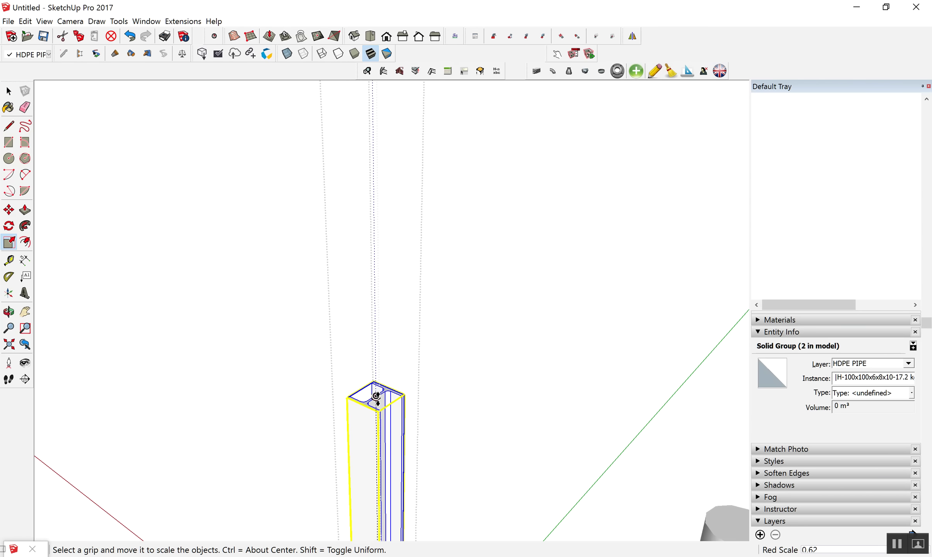
scroll(371, 348, down, 4)
scroll(368, 317, up, 1)
key(space)
- Explode the shortened H-beam into loose geometry and erase the stray leader label
right_click(374, 368)
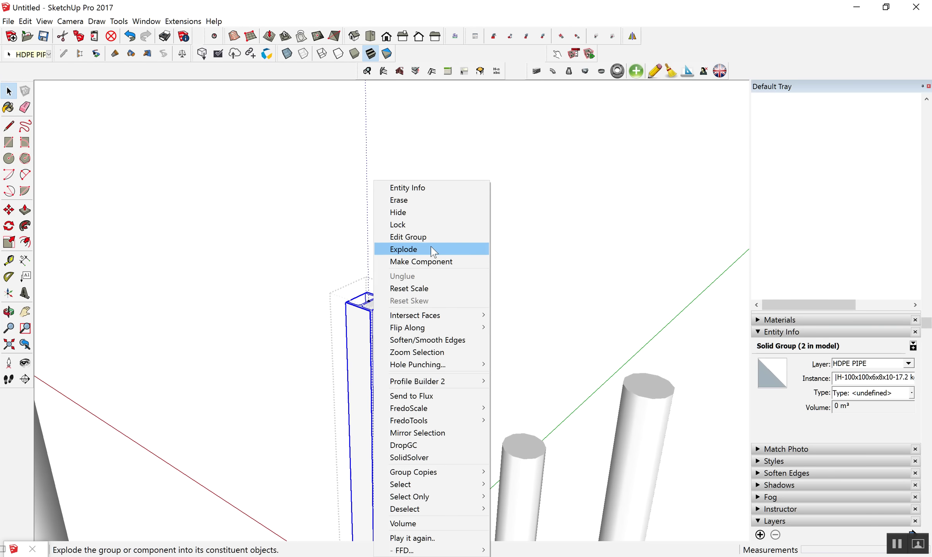
click(432, 249)
scroll(394, 228, down, 3)
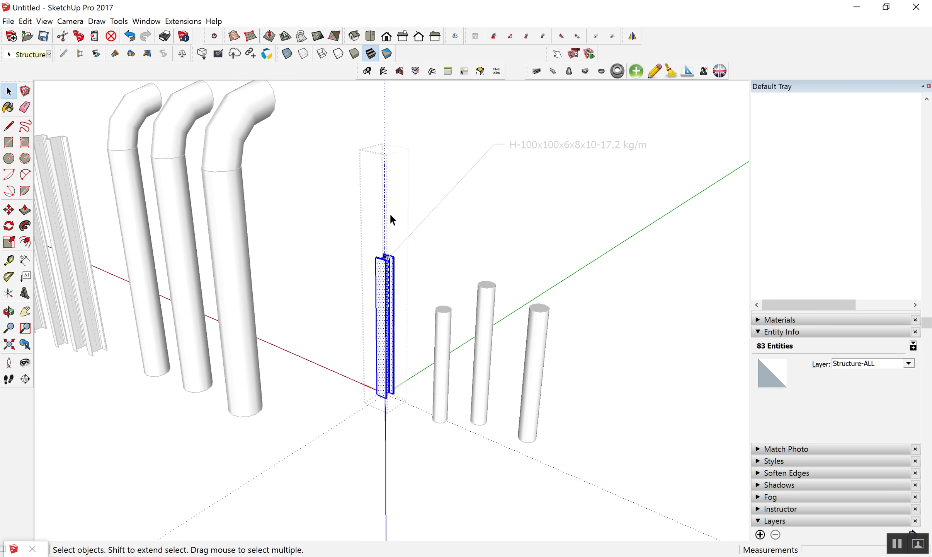
scroll(390, 215, up, 2)
key(e)
scroll(376, 213, down, 1)
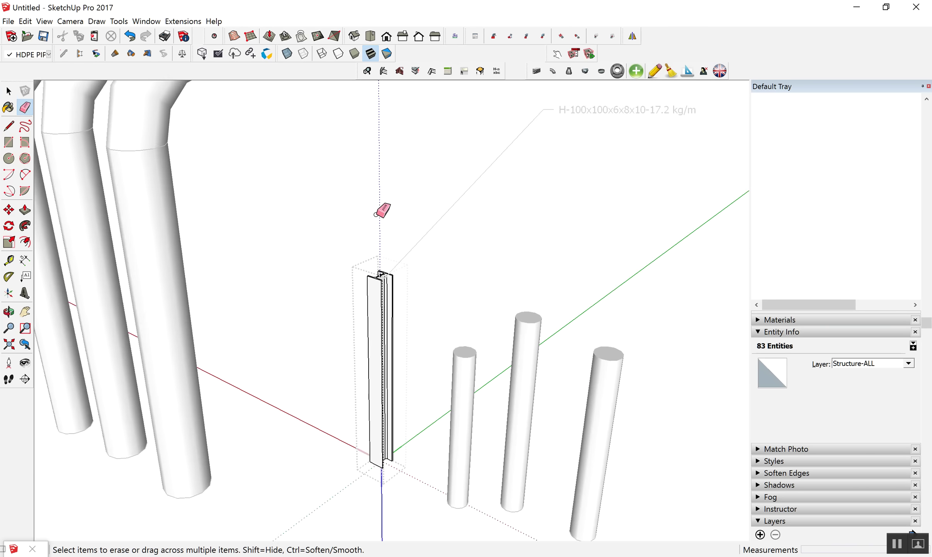
key(space)
scroll(371, 312, down, 1)
scroll(371, 312, down, 2)
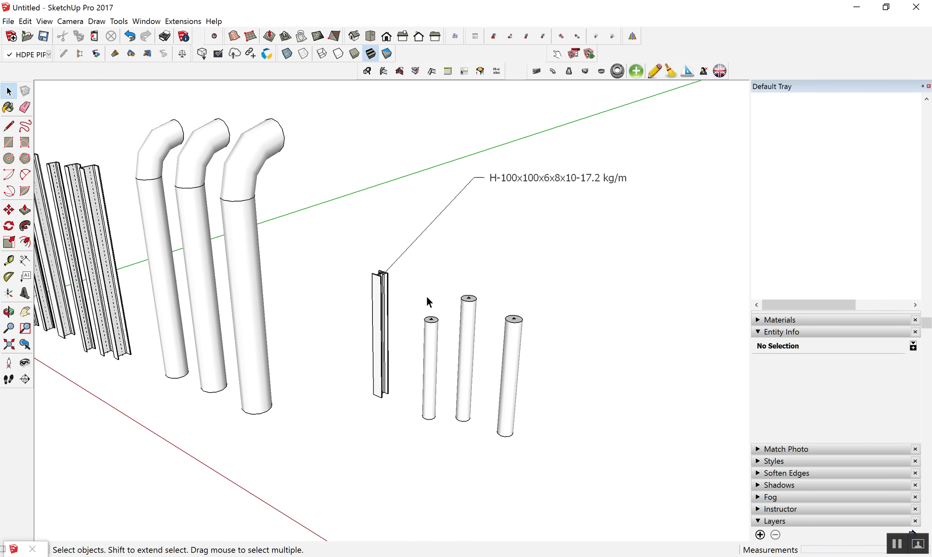
click(379, 304)
key(e)
click(451, 203)
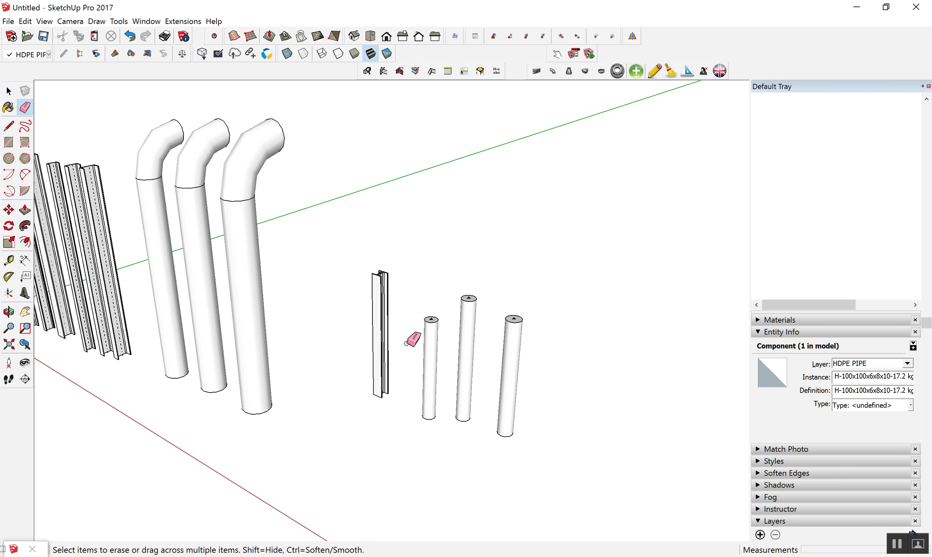
key(space)
click(377, 327)
scroll(376, 327, down, 2)
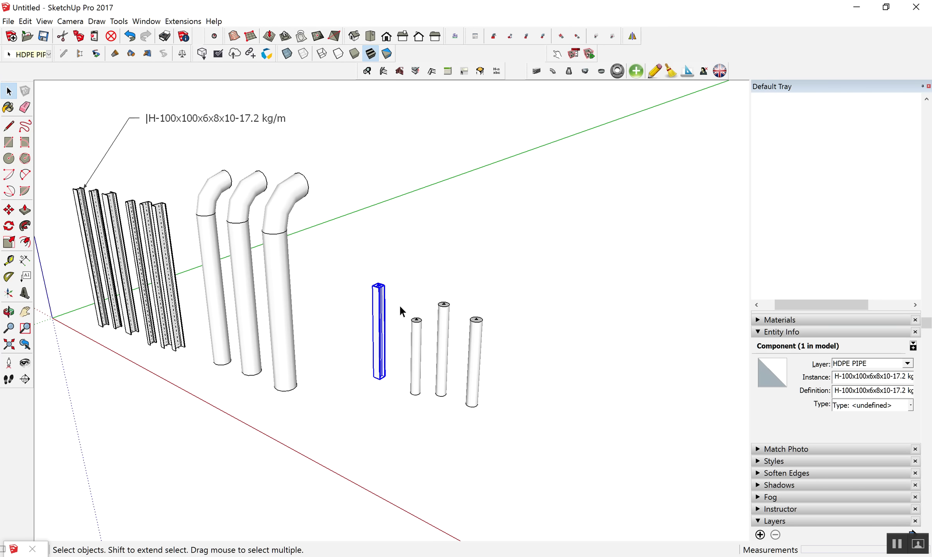
drag(194, 168, 194, 166)
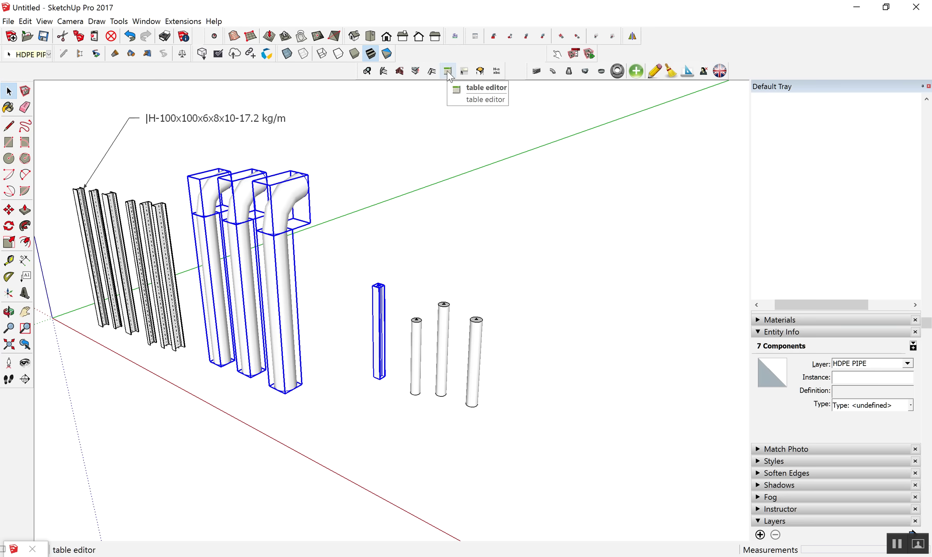
click(688, 73)
click(476, 314)
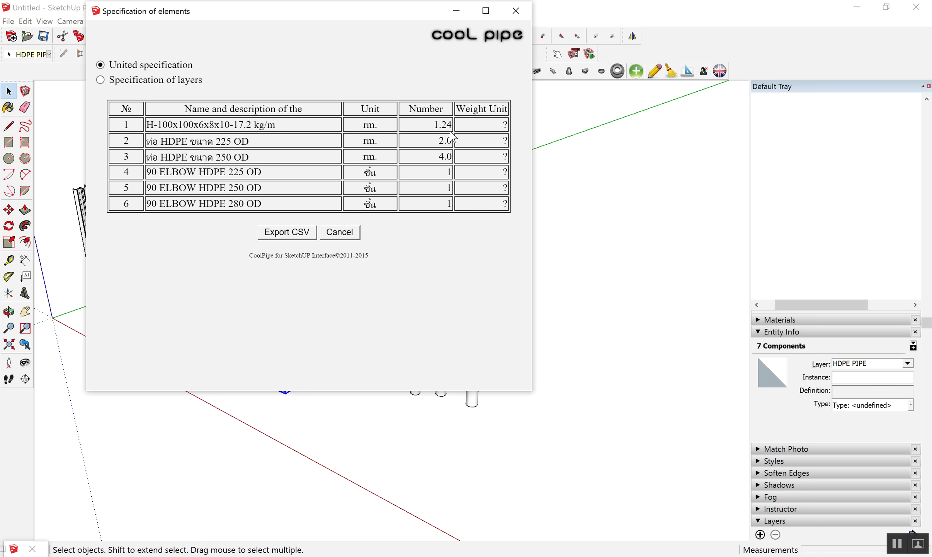
click(514, 12)
click(368, 367)
scroll(368, 367, up, 3)
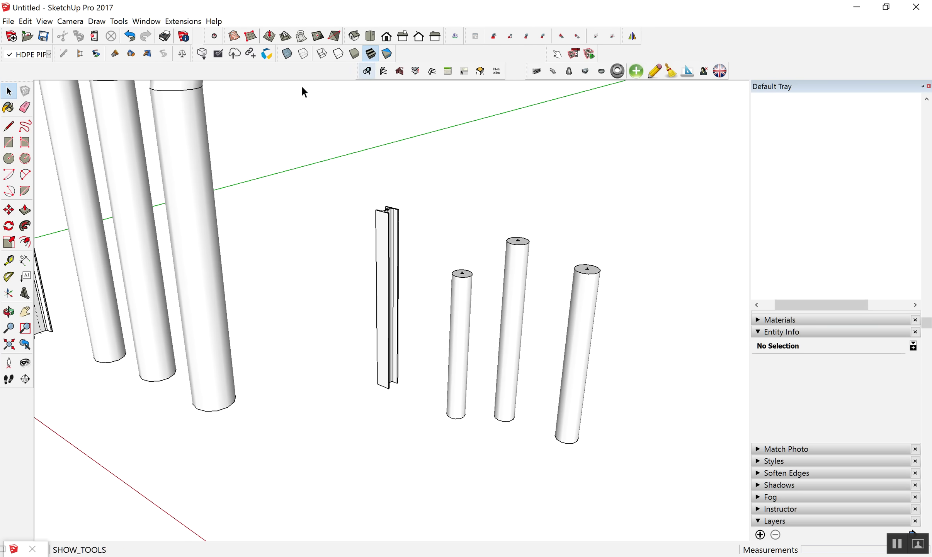
- Dimension the H-section column and stretch it from 1.24 m to 1.50 m
click(26, 259)
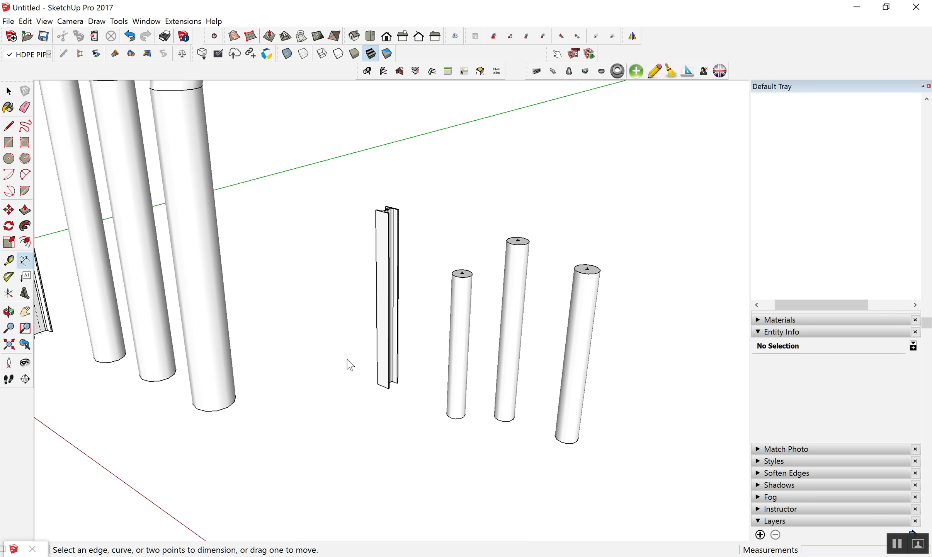
click(377, 383)
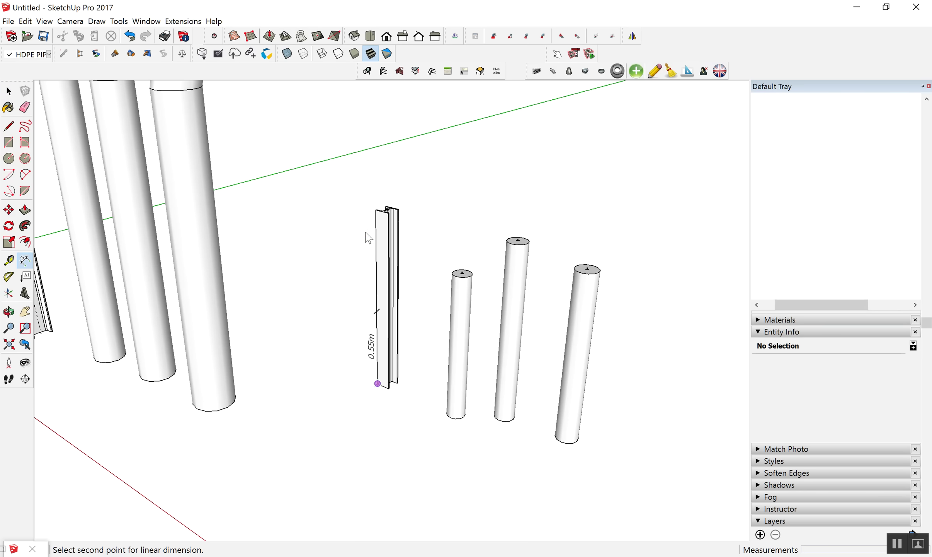
click(378, 210)
key(space)
scroll(385, 234, up, 2)
scroll(385, 234, up, 2)
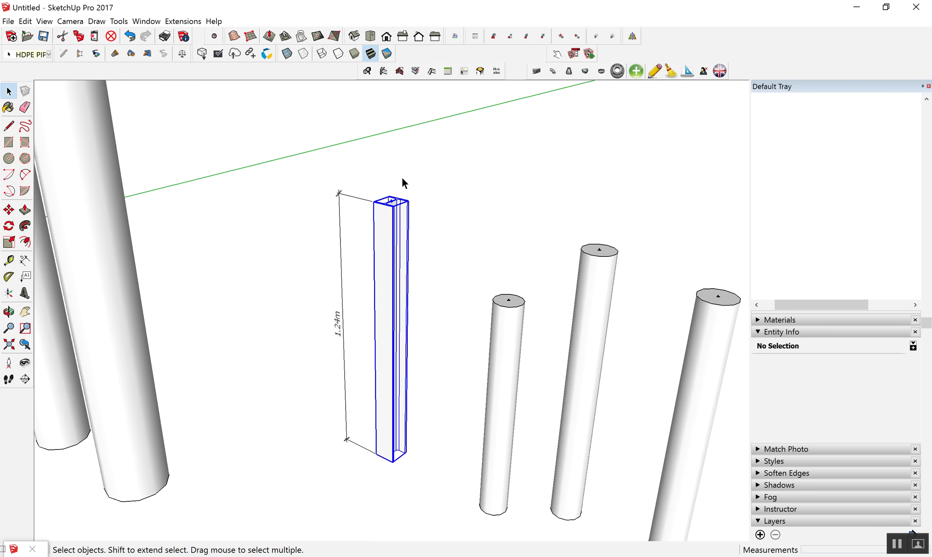
scroll(405, 182, up, 2)
scroll(383, 237, up, 1)
key(s)
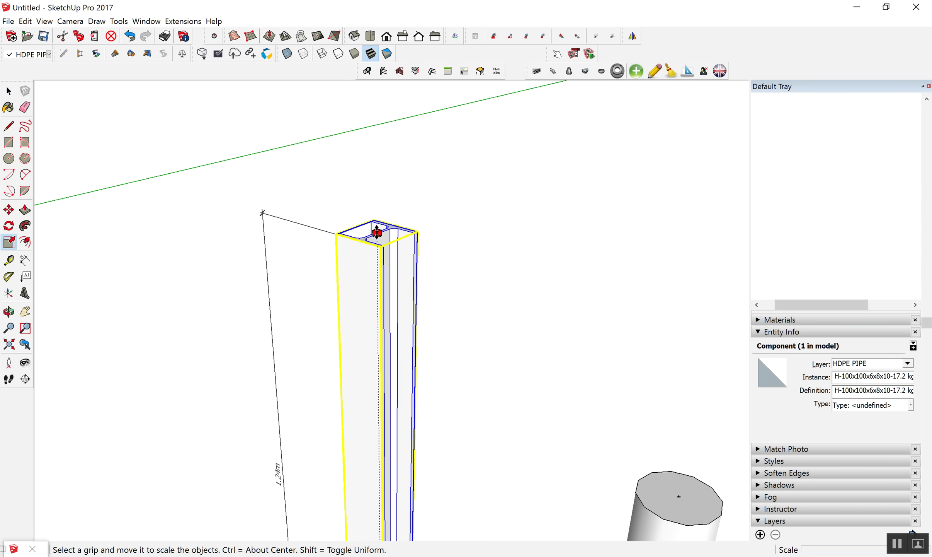
scroll(377, 232, down, 2)
drag(381, 234, 387, 296)
text(1.5m)
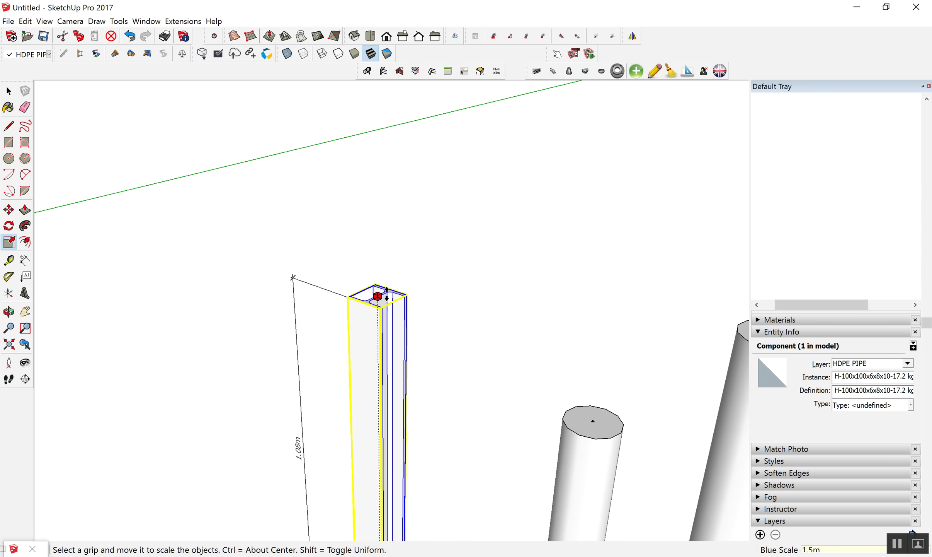
key(Return)
key(space)
scroll(387, 298, down, 3)
- Generate a CoolPipe specification for the selected elbows and column, confirming the 1.5 m column
click(402, 260)
scroll(414, 263, down, 2)
scroll(419, 269, down, 2)
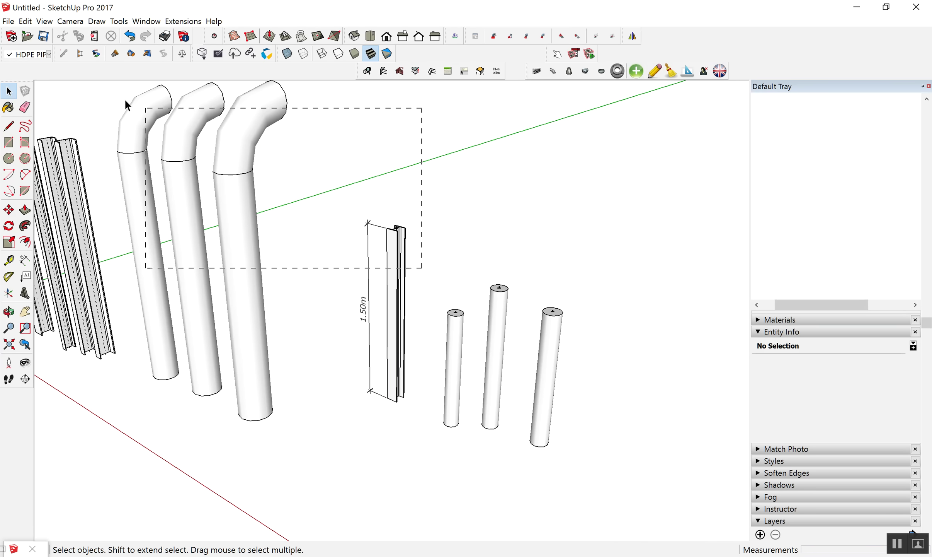
drag(149, 114, 148, 114)
click(689, 75)
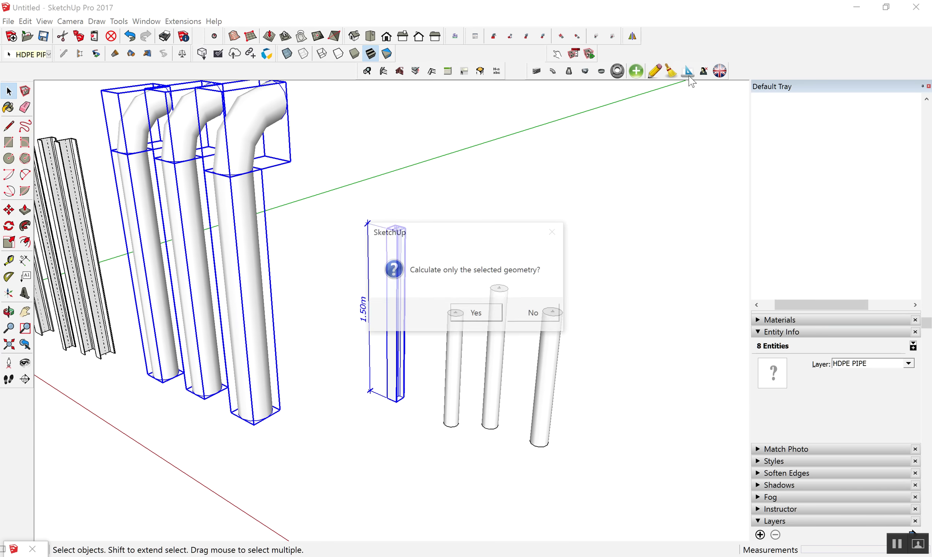
click(485, 314)
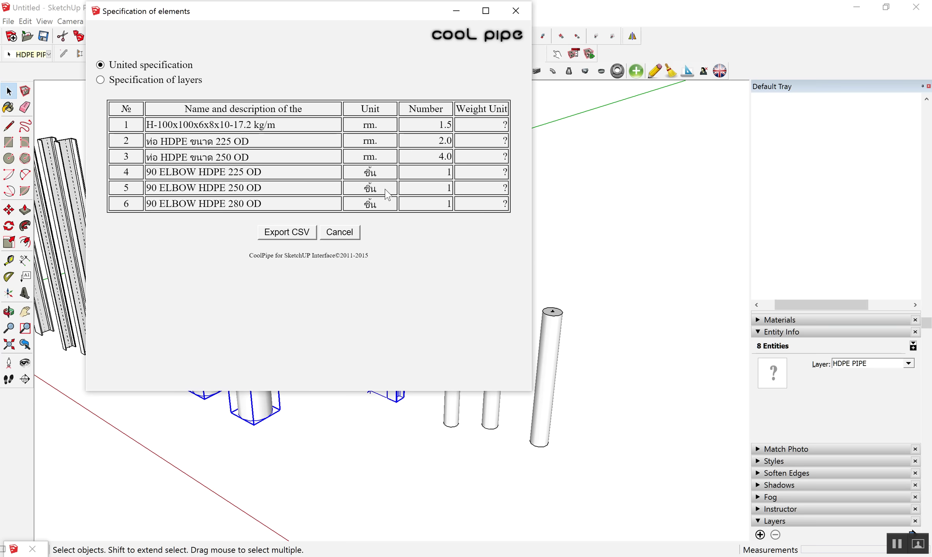
click(516, 11)
click(363, 347)
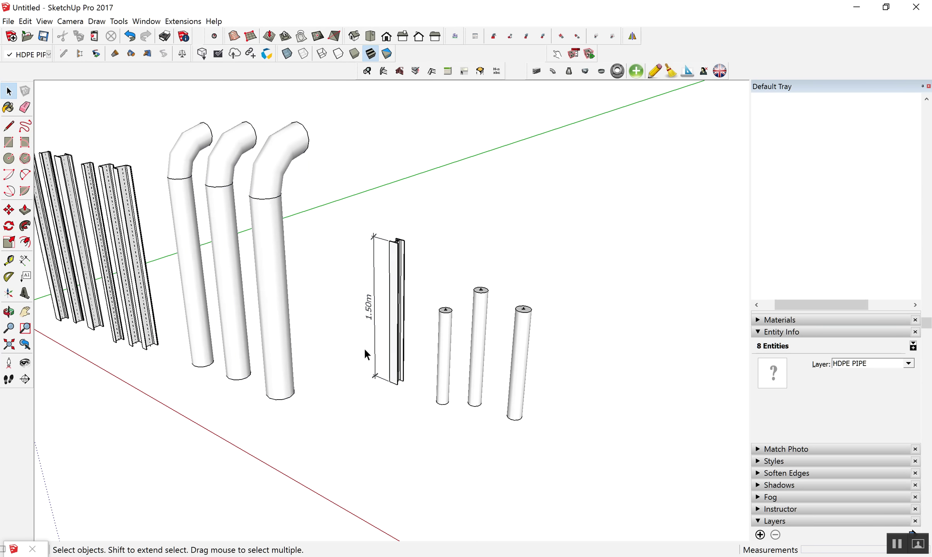
- Erase the 1.50 m dimension from the H-section column
key(c)
scroll(365, 316, up, 2)
key(e)
click(377, 309)
key(space)
scroll(482, 312, down, 4)
scroll(488, 328, down, 2)
scroll(488, 325, up, 1)
scroll(471, 298, up, 1)
scroll(471, 298, up, 1)
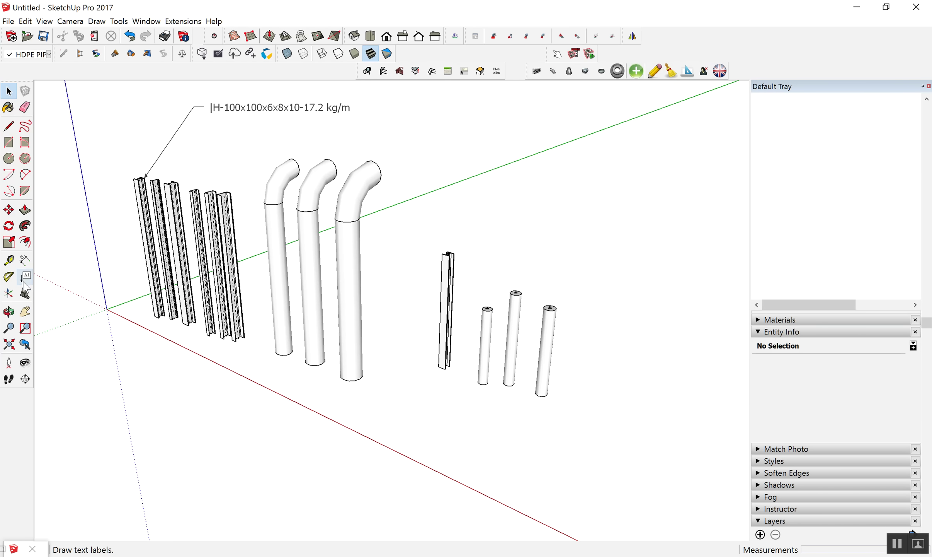
- Attach a [-100x50x5x7.5x8x4-9.36 kg/m leader label to the middle pipe's top
click(25, 276)
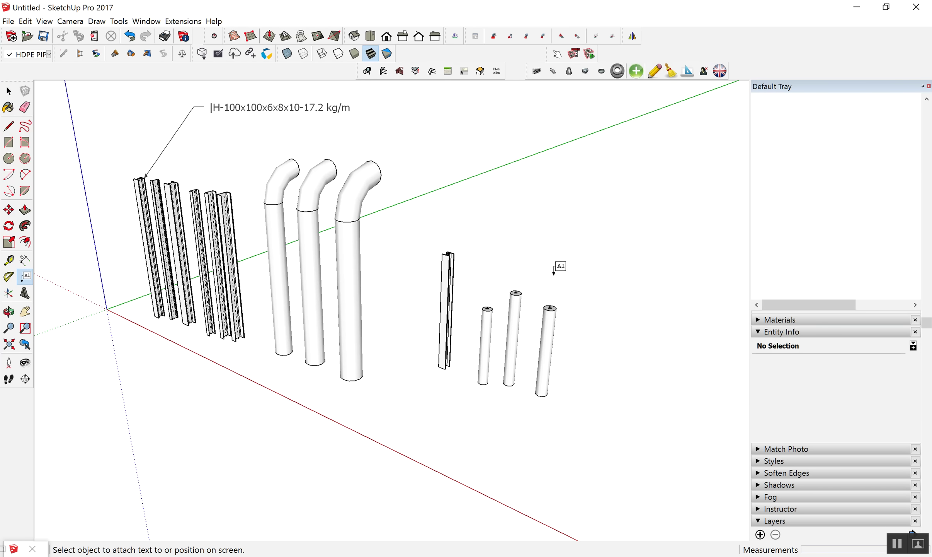
double_click(516, 289)
key(Escape)
click(521, 292)
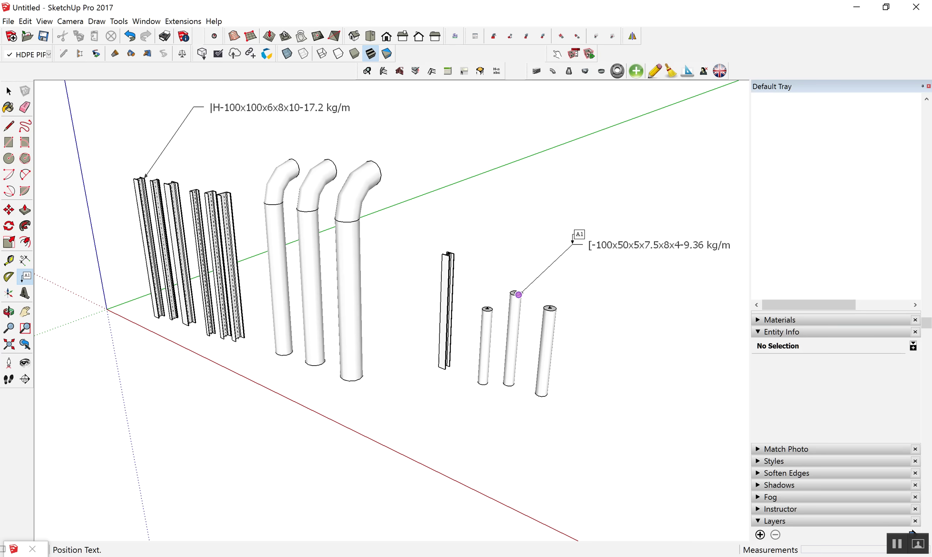
click(575, 239)
key(Return)
- Select one of the channel beams
click(193, 190)
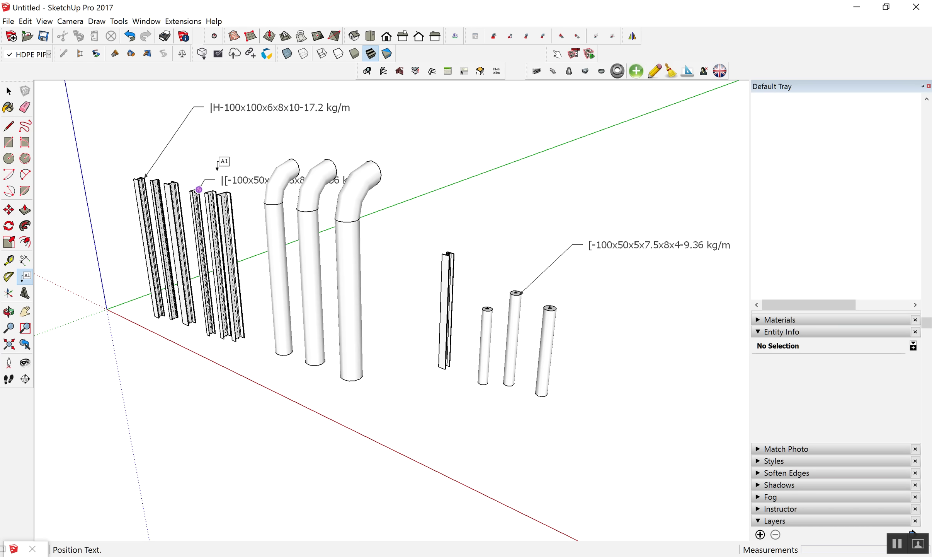
key(space)
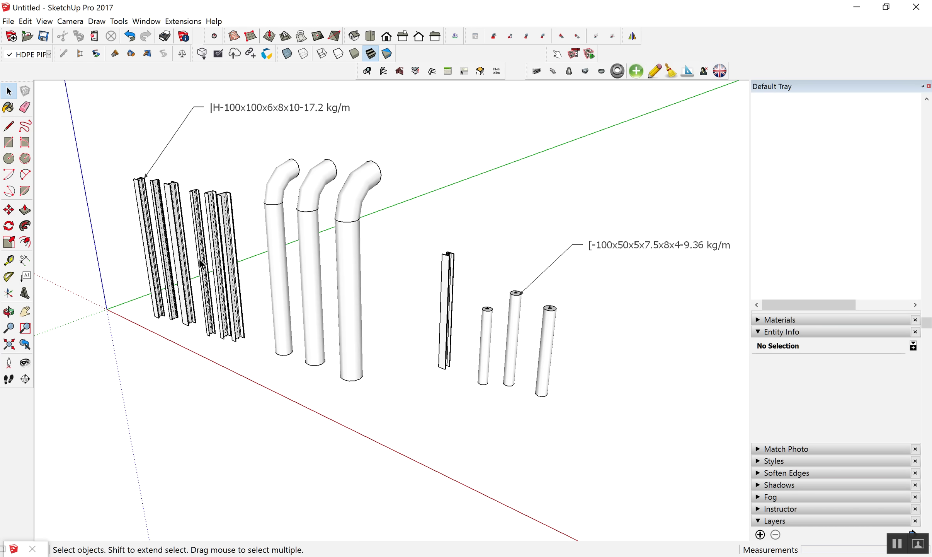
click(201, 264)
scroll(205, 334, up, 3)
- With X-ray on, copy the channel beam into the leftmost small pipe
scroll(203, 331, up, 2)
scroll(203, 321, up, 2)
key(m)
key(ctrl)
click(197, 324)
scroll(178, 239, down, 3)
scroll(186, 244, down, 2)
scroll(433, 302, up, 2)
scroll(565, 299, up, 3)
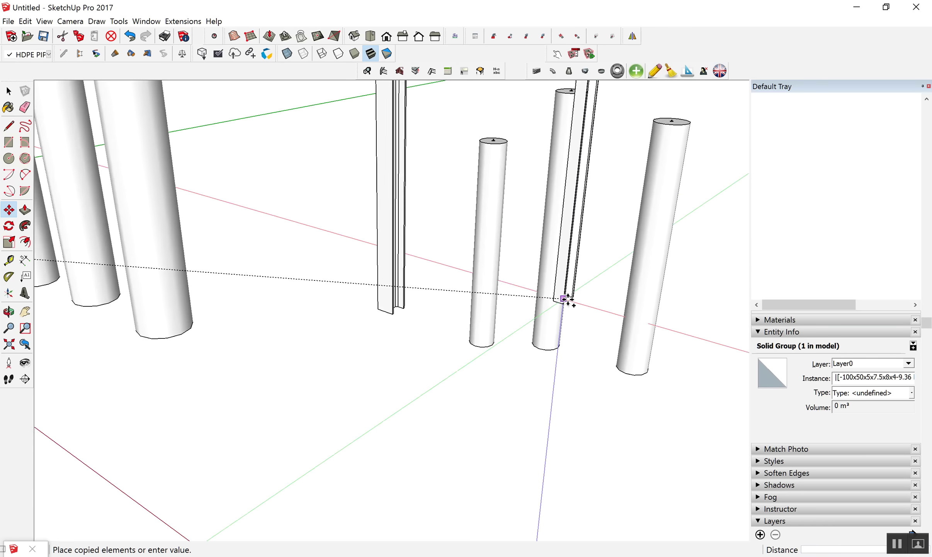
scroll(567, 300, down, 2)
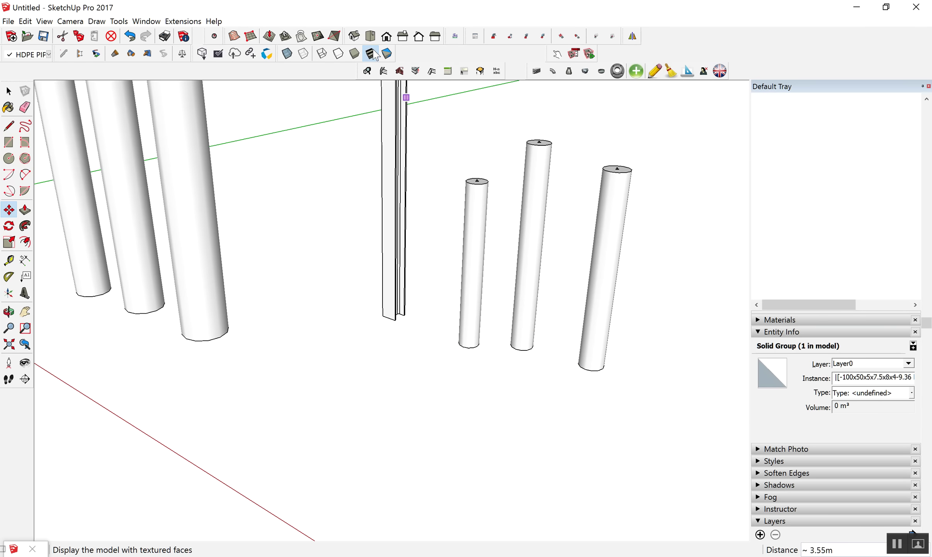
click(287, 54)
scroll(459, 336, up, 2)
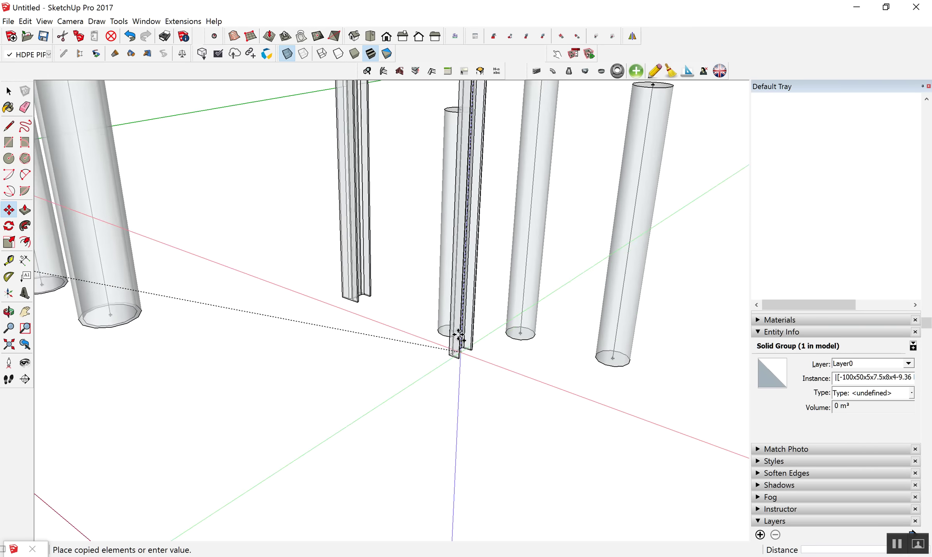
scroll(459, 337, up, 2)
click(445, 341)
scroll(445, 340, down, 2)
- Cut the beam copy and delete the small pipe's cylinder geometry
click(25, 21)
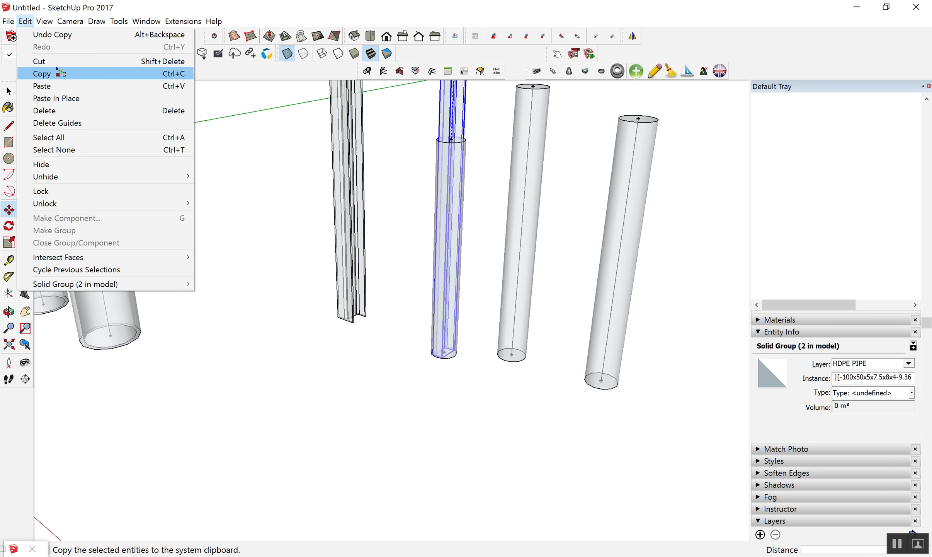
click(64, 61)
scroll(379, 297, down, 3)
scroll(425, 232, up, 2)
key(space)
scroll(429, 208, up, 2)
double_click(431, 192)
triple_click(422, 176)
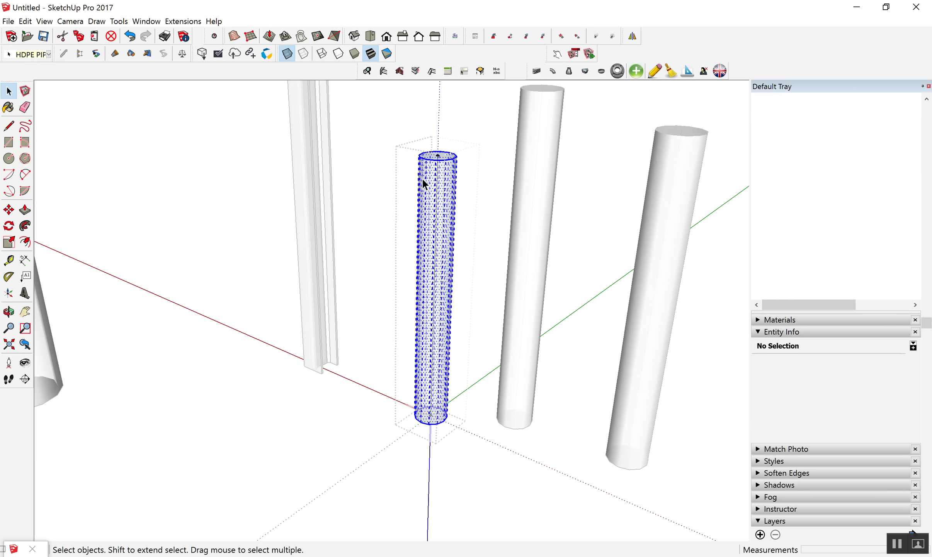
key(Delete)
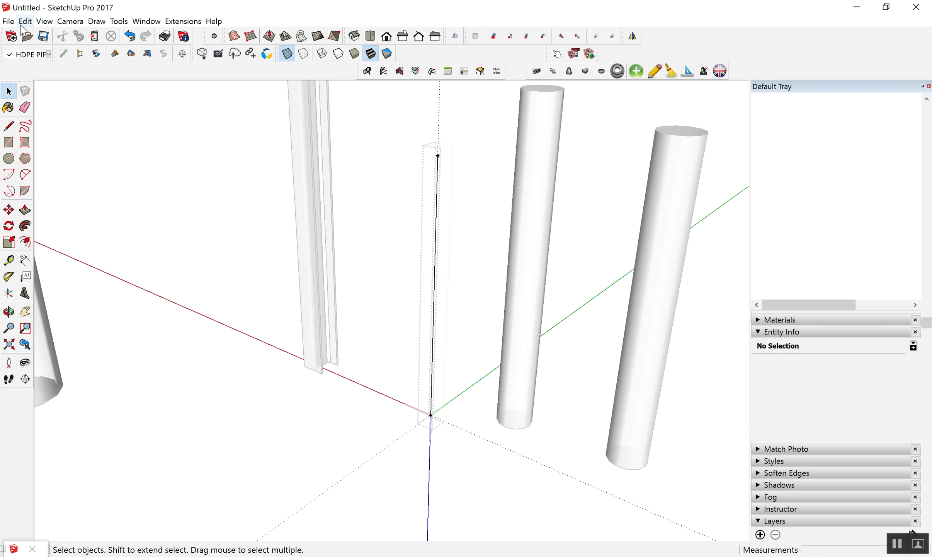
- Paste the channel beam in place inside the pipe and explode it
click(23, 23)
click(73, 98)
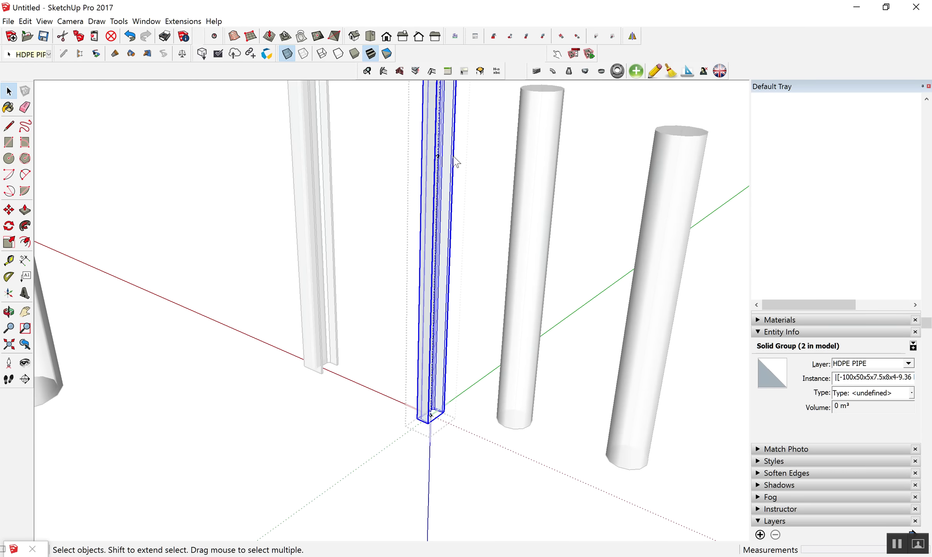
right_click(456, 159)
click(503, 221)
scroll(451, 254, down, 3)
scroll(451, 254, down, 2)
scroll(451, 254, up, 3)
scroll(437, 193, up, 3)
scroll(425, 155, up, 3)
- Shorten the channel section to pipe length and turn X-ray off
key(s)
mouse_move(424, 151)
mouse_down()
mouse_move(410, 136)
mouse_move(425, 305)
mouse_move(422, 285)
mouse_up()
scroll(425, 348, up, 2)
scroll(422, 284, down, 1)
key(space)
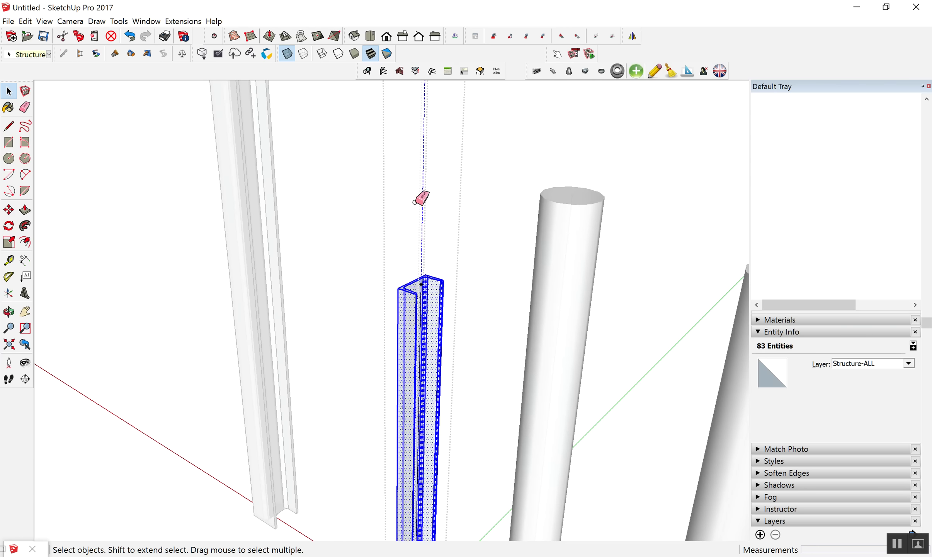
key(e)
scroll(426, 204, down, 3)
scroll(429, 232, down, 3)
key(space)
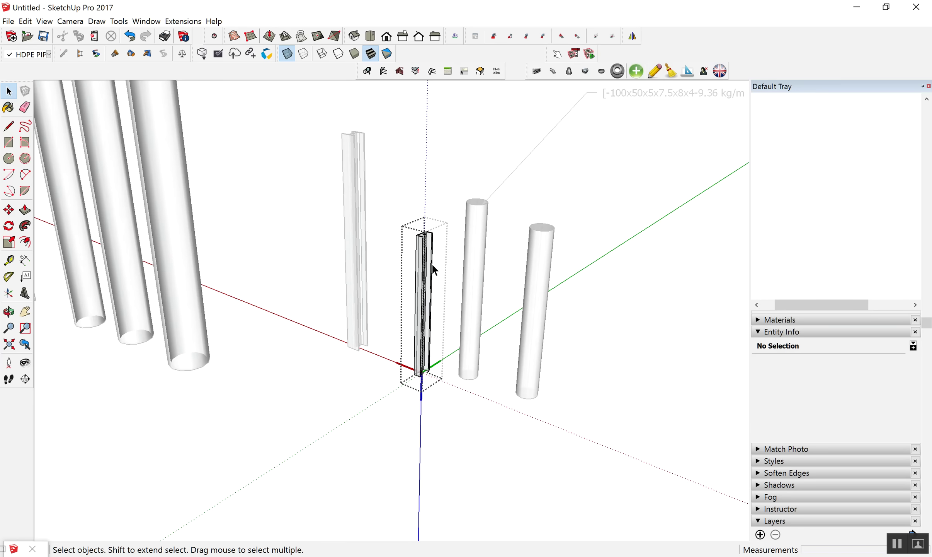
scroll(435, 281, up, 1)
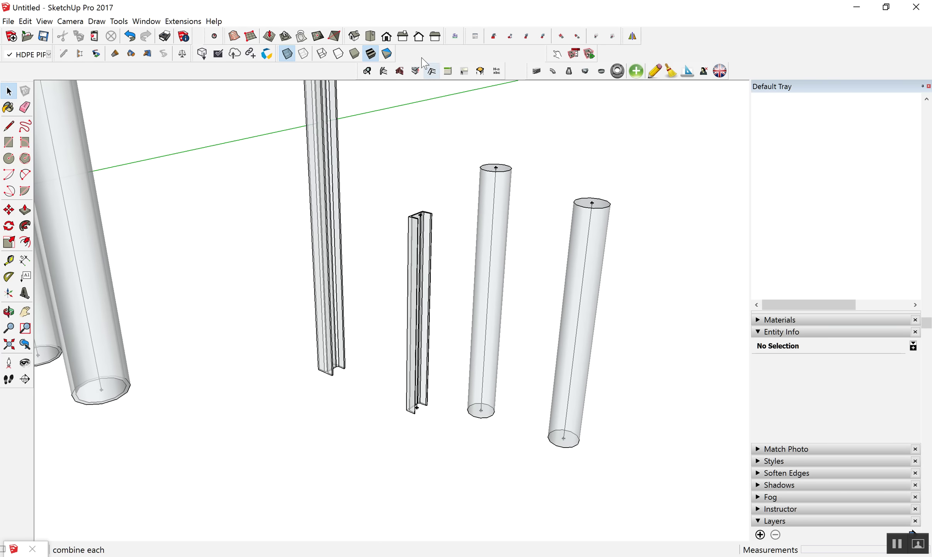
click(287, 54)
scroll(448, 349, down, 3)
scroll(448, 349, down, 3)
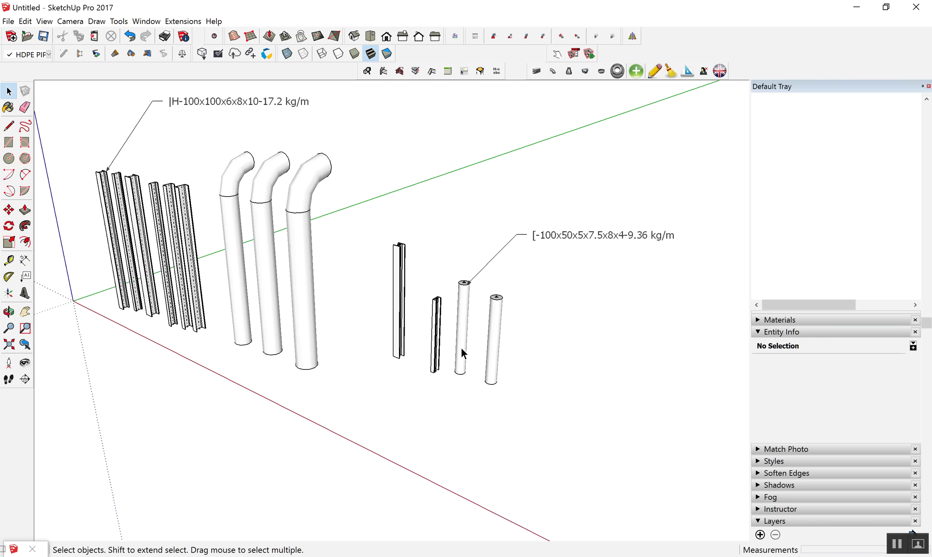
- Delete the two remaining thin pipes, the H-beam row and both labels
drag(448, 228, 449, 229)
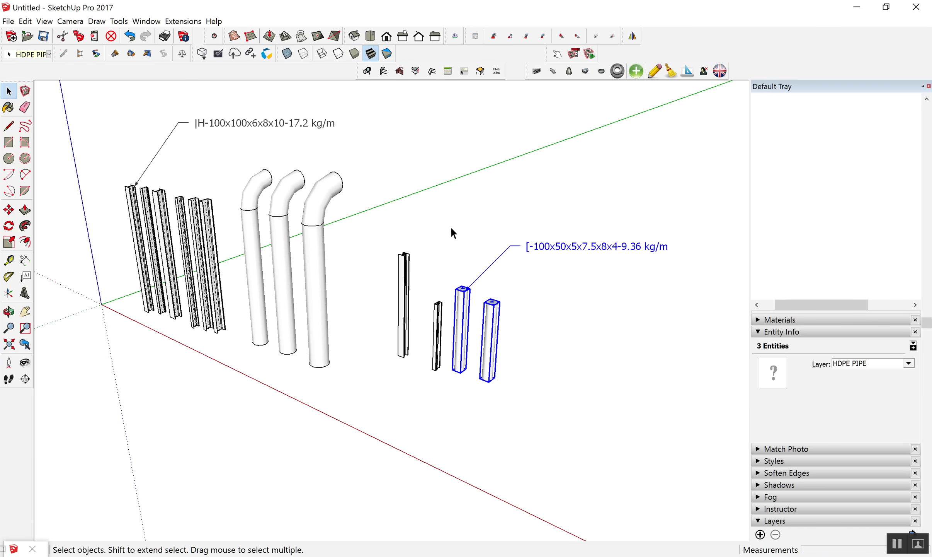
key(Delete)
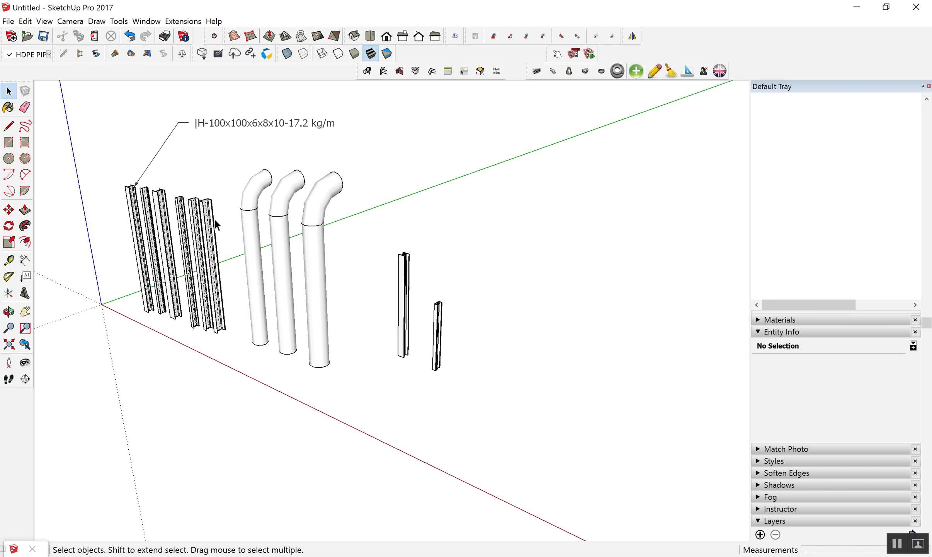
drag(216, 235, 115, 103)
key(Delete)
- Select the H-section column and widen the Default Tray to reach the Outliner
mouse_move(348, 309)
middle_down()
mouse_move(378, 326)
mouse_move(405, 325)
middle_up()
click(405, 326)
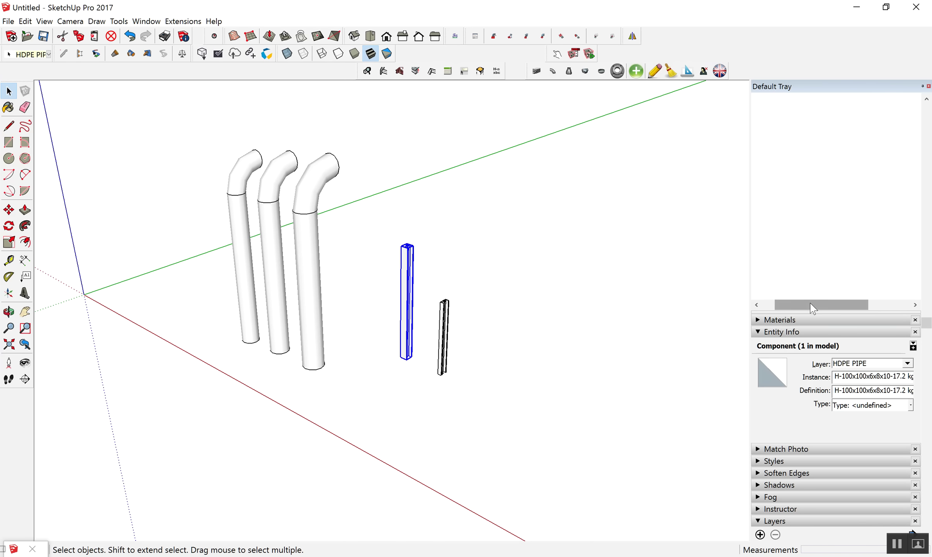
drag(752, 308, 650, 315)
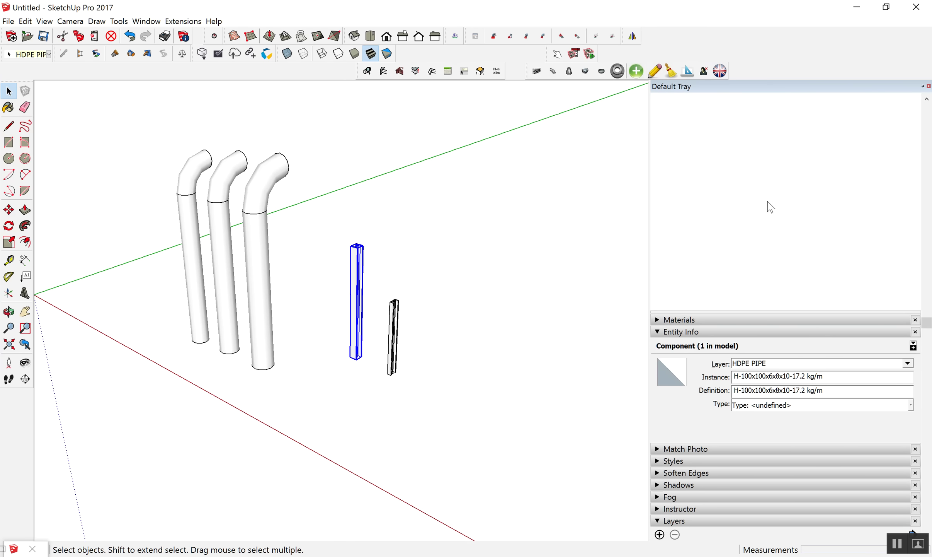
scroll(771, 207, up, 5)
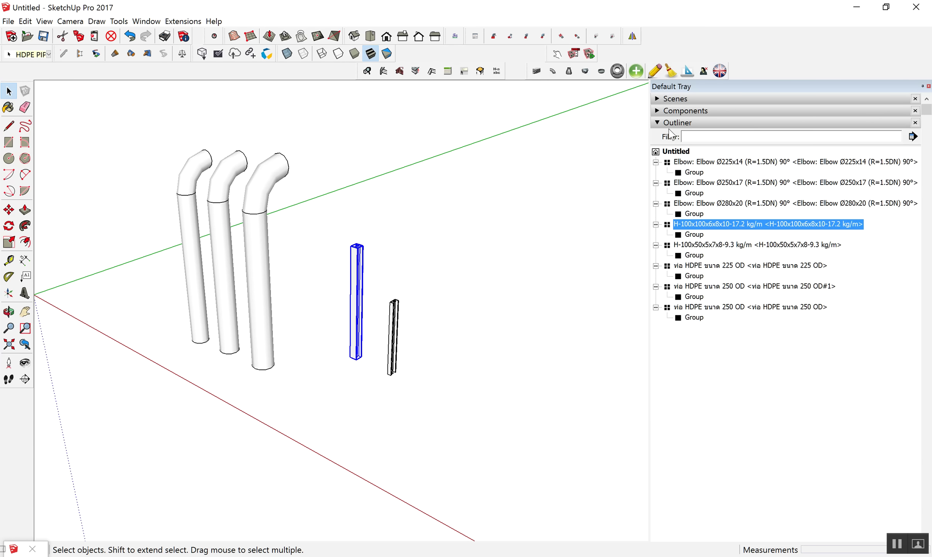
- Collapse the side panels, expand Layers, add Layer1 and make Layer0 current
click(671, 125)
click(671, 147)
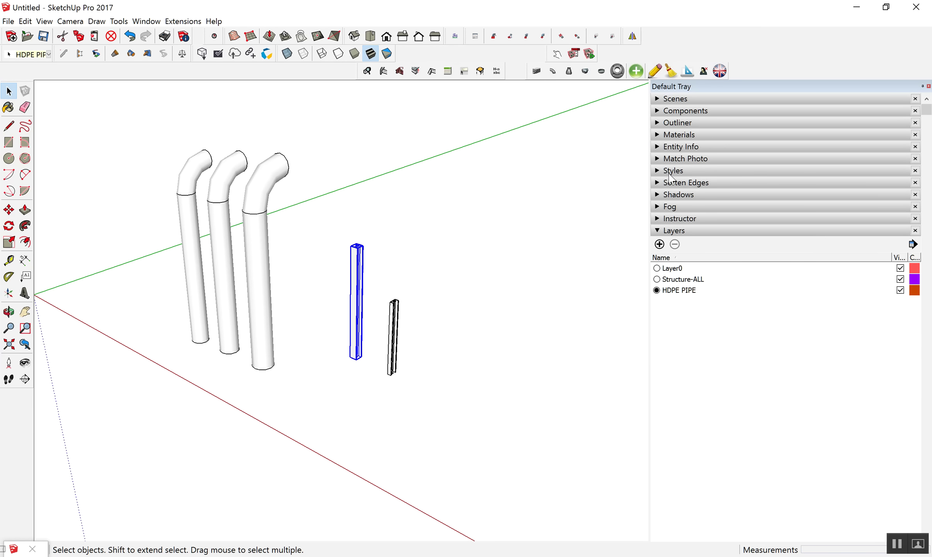
click(663, 232)
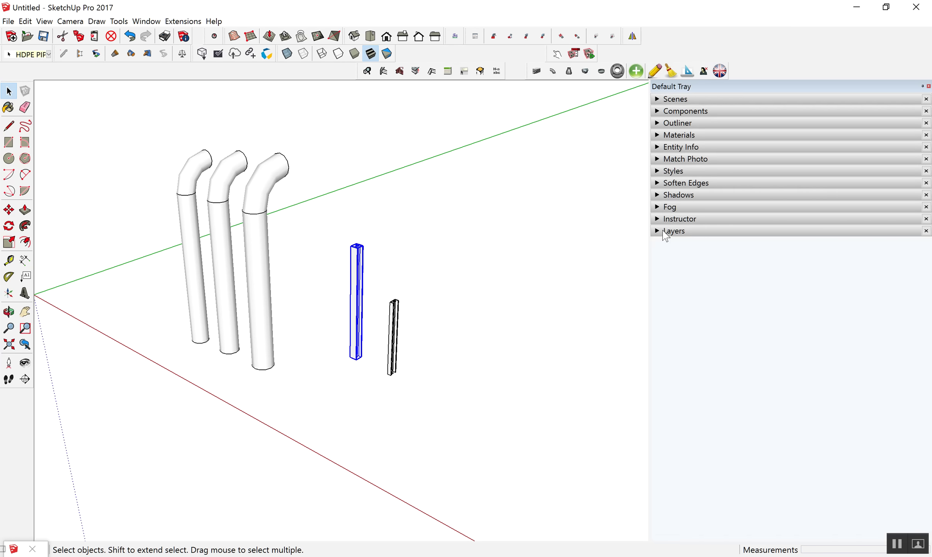
click(660, 243)
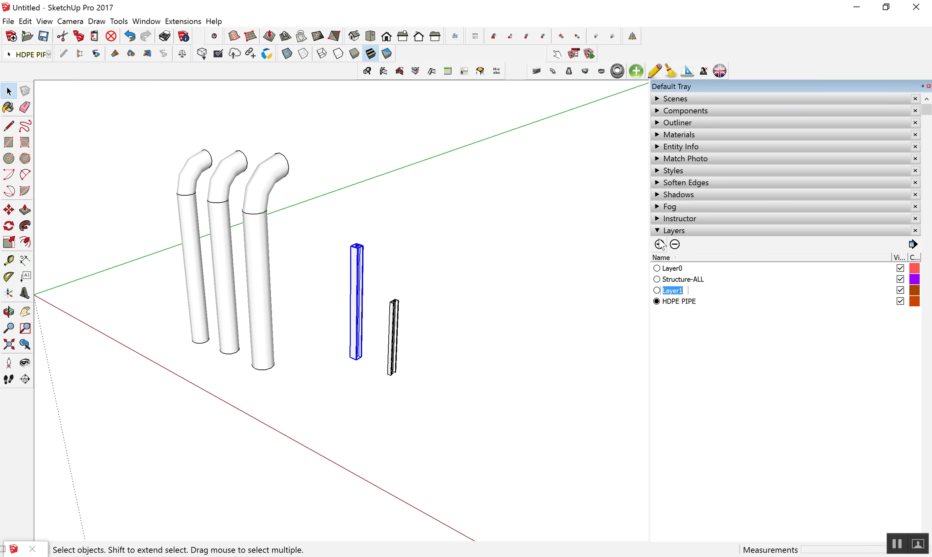
click(657, 267)
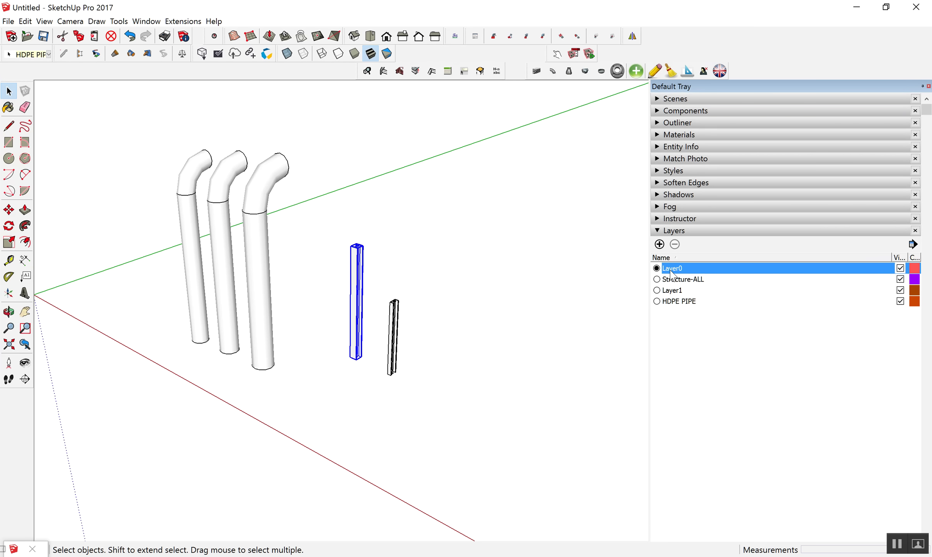
- Add two more layers named STEEL CHANNEL and STEEL H SECTION, then select the H-section column
click(660, 244)
text(STEEL CHANNEL)
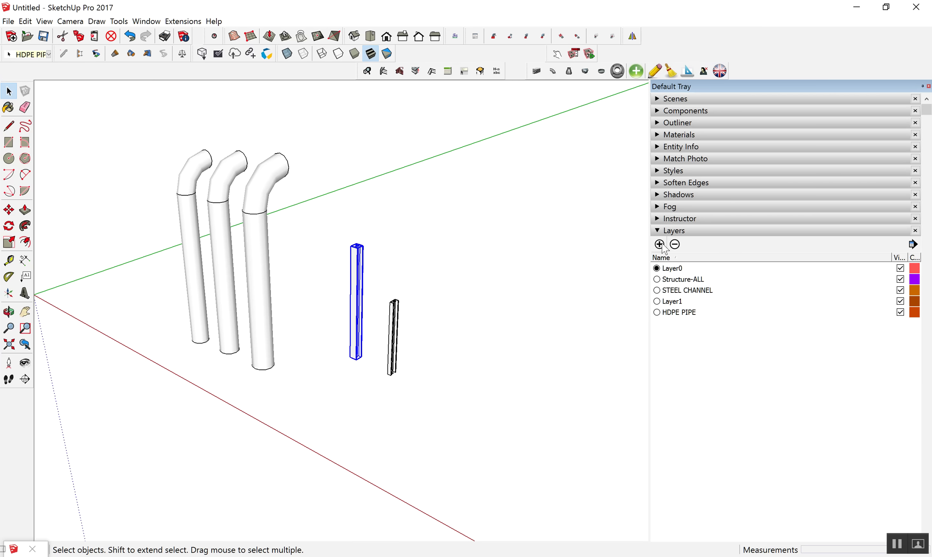
click(660, 244)
text(STEEL H SECTION)
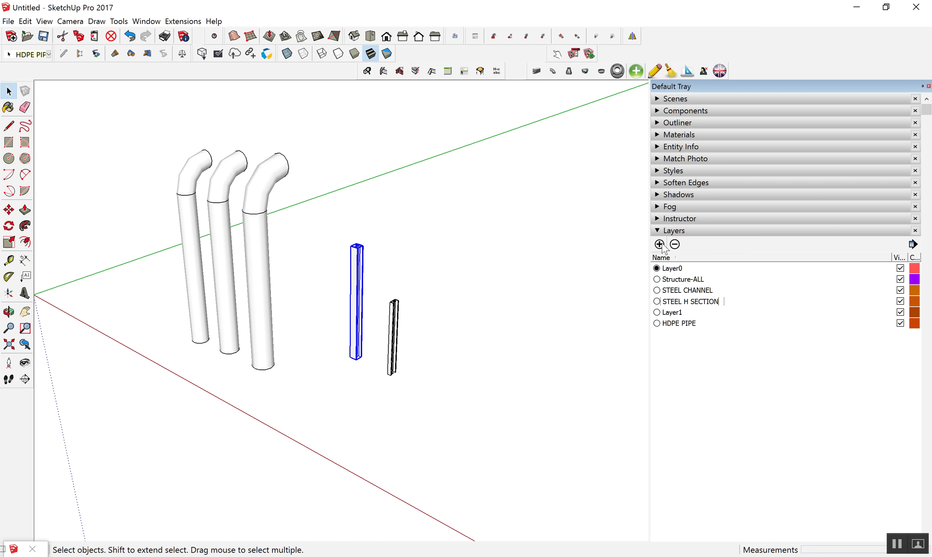
key(Return)
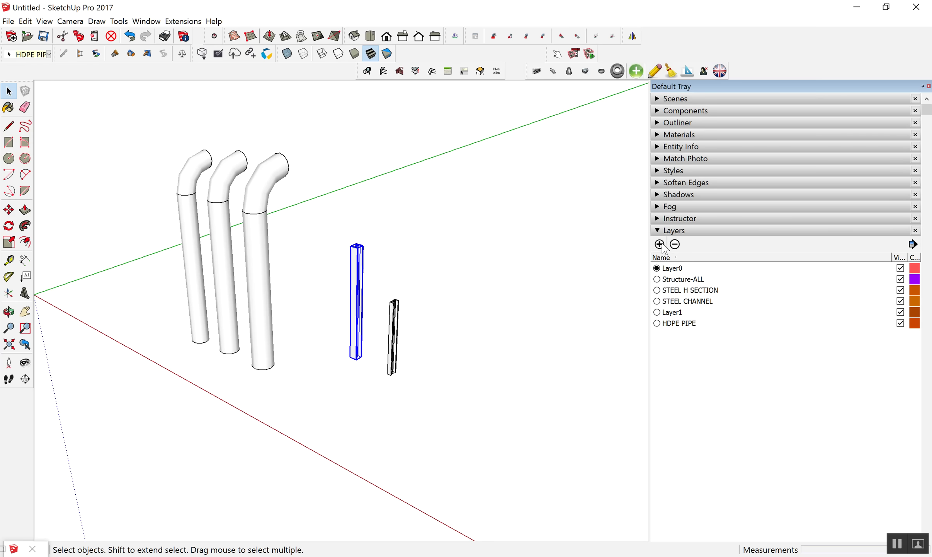
click(481, 396)
scroll(387, 299, up, 2)
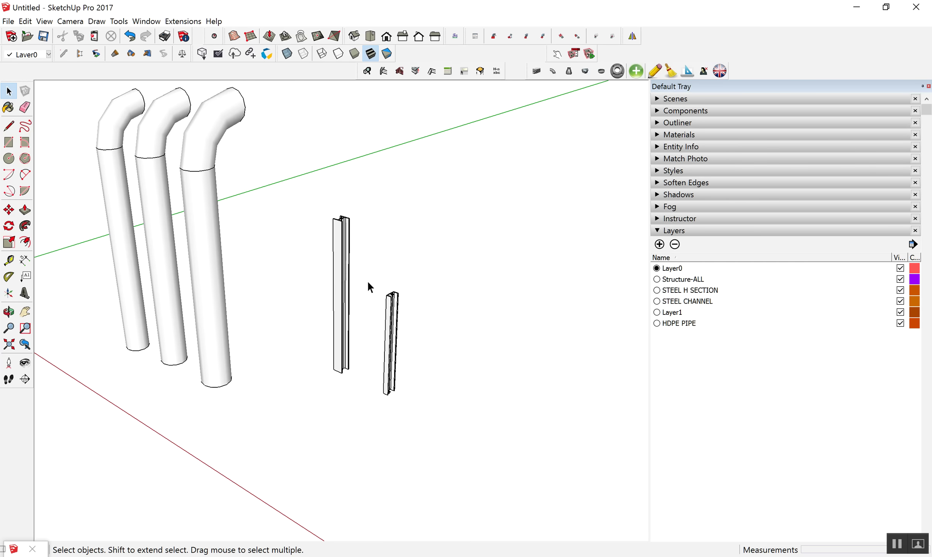
click(347, 251)
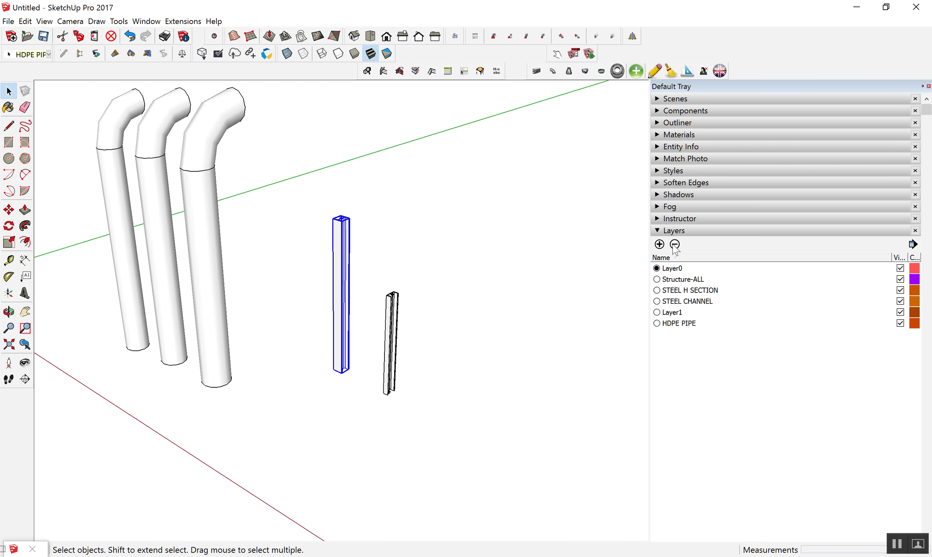
- Assign the H-section column to STEEL H SECTION and the thin channel to STEEL CHANNEL
click(49, 55)
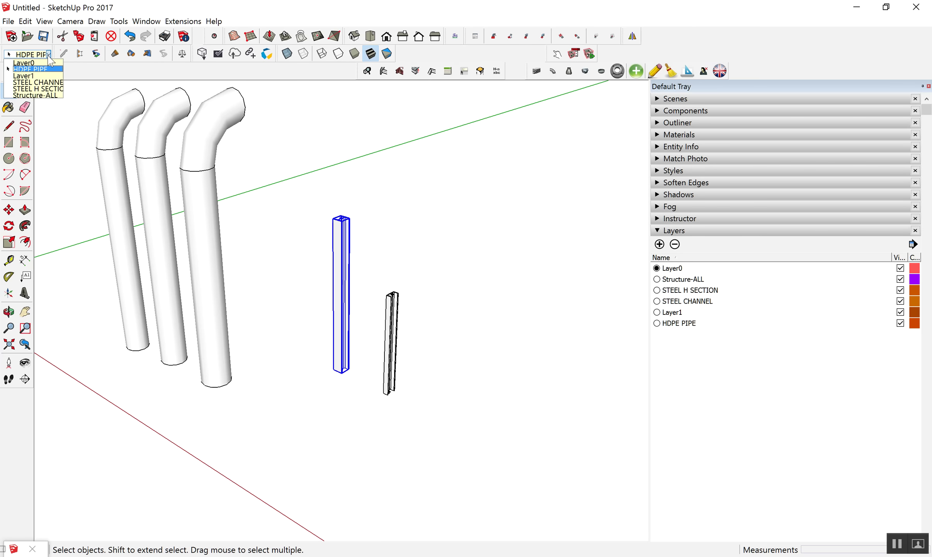
click(46, 89)
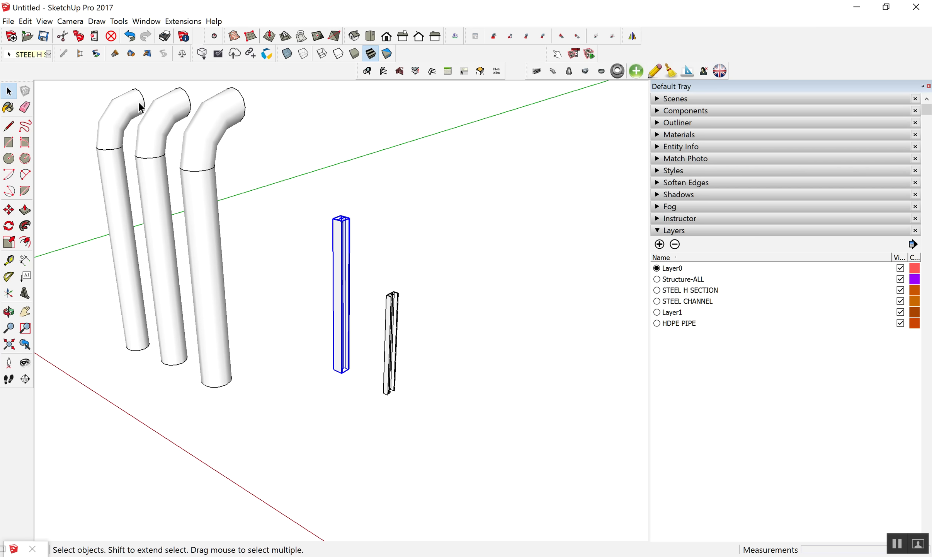
click(391, 297)
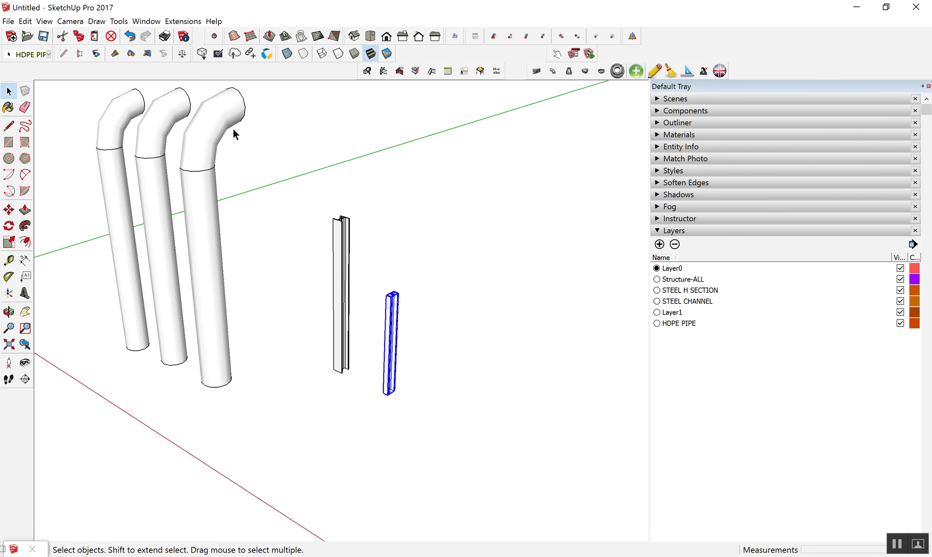
click(49, 55)
click(50, 82)
scroll(426, 261, down, 3)
scroll(376, 361, down, 3)
key(ctrl+a)
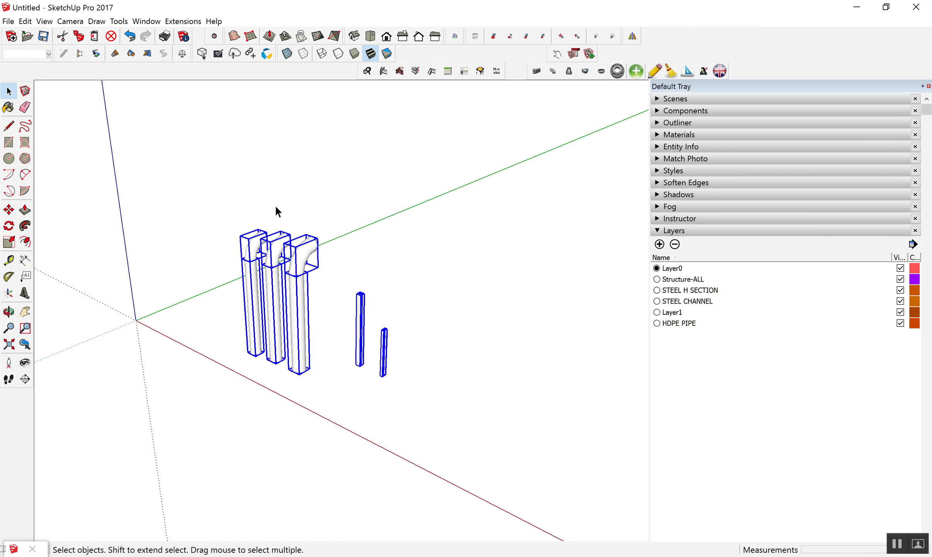
- Make two copies of the selected pipes and steel members beside the originals
scroll(228, 304, down, 1)
key(m)
click(432, 347)
key(ctrl)
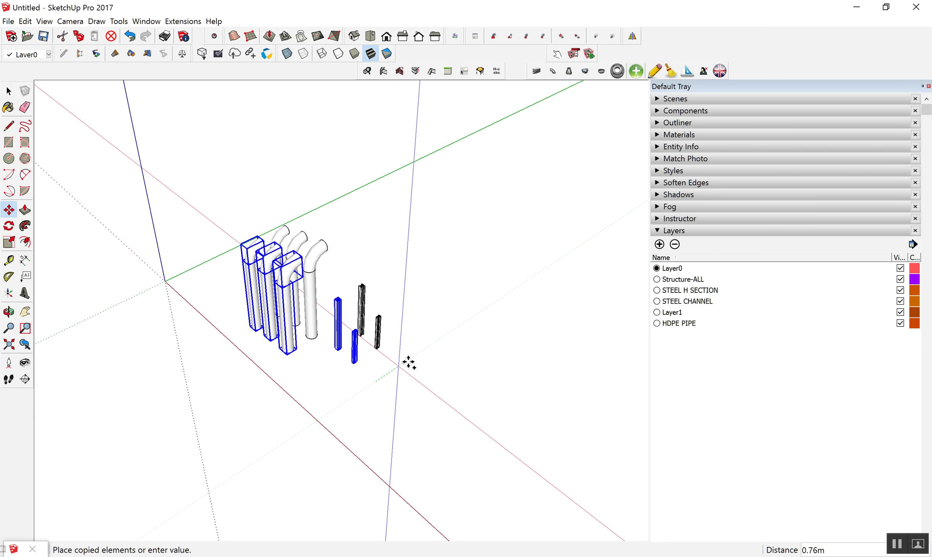
click(409, 362)
key(ctrl)
scroll(468, 332, up, 2)
click(460, 303)
key(space)
- Scale the two steel pieces taller along the blue axis
shift+click(340, 239)
scroll(445, 271, up, 2)
scroll(445, 271, up, 3)
key(s)
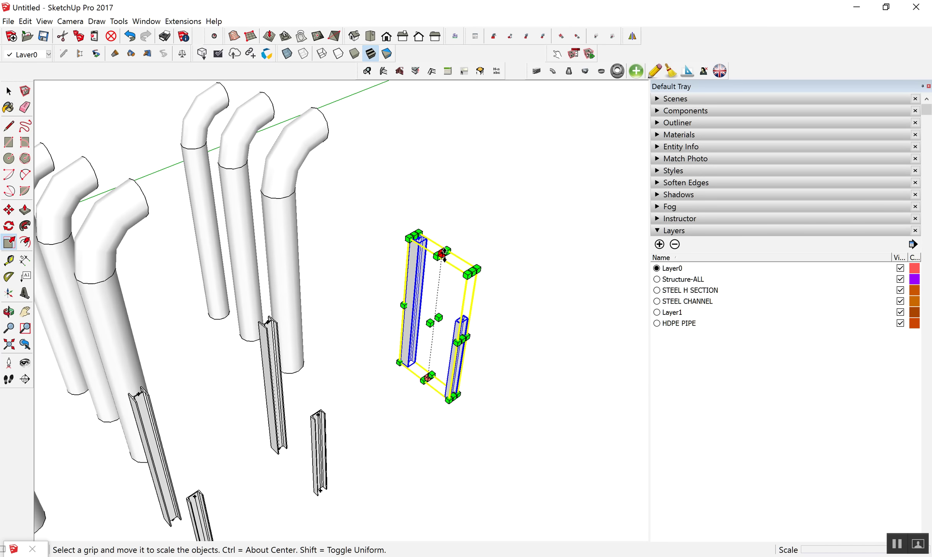
drag(444, 253, 458, 104)
scroll(462, 208, down, 2)
key(space)
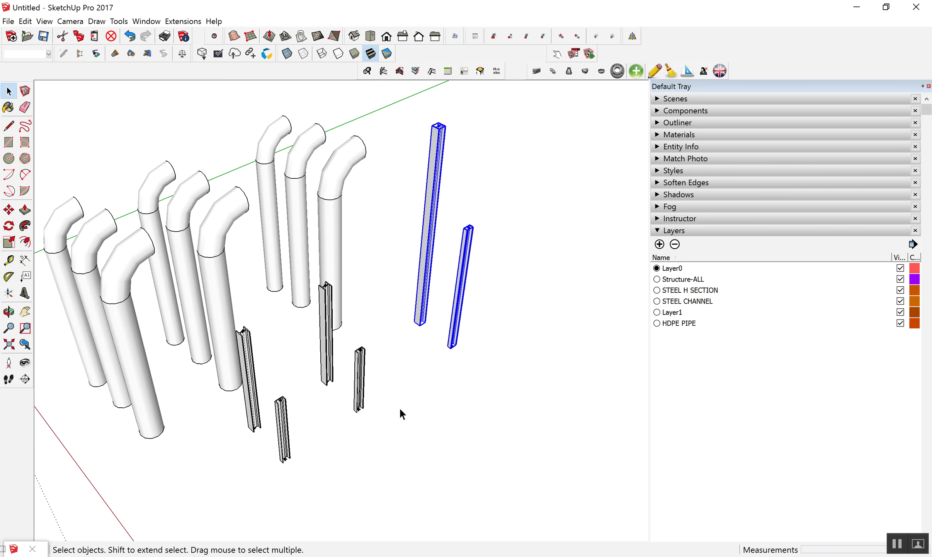
- Stretch the small steel piece about a third taller
click(354, 386)
scroll(354, 386, up, 2)
scroll(365, 348, up, 2)
key(s)
drag(360, 334, 378, 252)
scroll(377, 253, down, 2)
key(space)
scroll(310, 270, down, 2)
scroll(214, 249, up, 2)
- Stretch the left steel piece to double its height
key(s)
key(space)
click(147, 284)
scroll(146, 250, up, 2)
key(s)
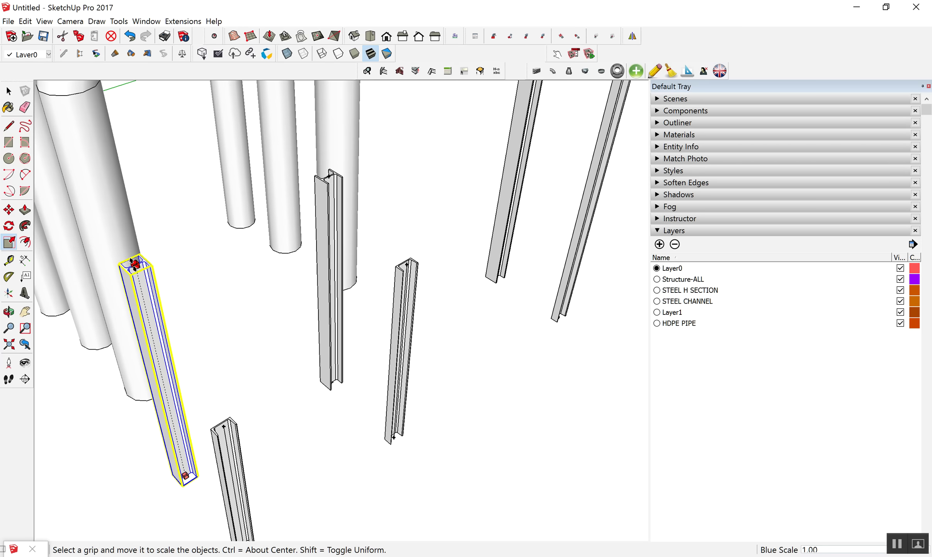
scroll(134, 264, down, 2)
drag(133, 264, 132, 122)
key(space)
scroll(517, 251, down, 3)
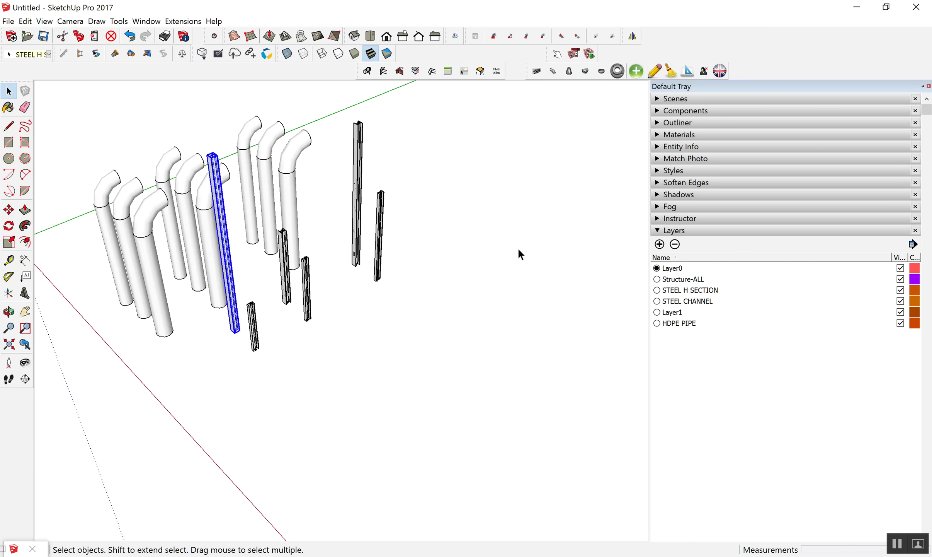
scroll(495, 278, down, 1)
- Copy the group of pipes and steel members to a new position
drag(326, 193, 274, 226)
scroll(274, 226, down, 2)
key(m)
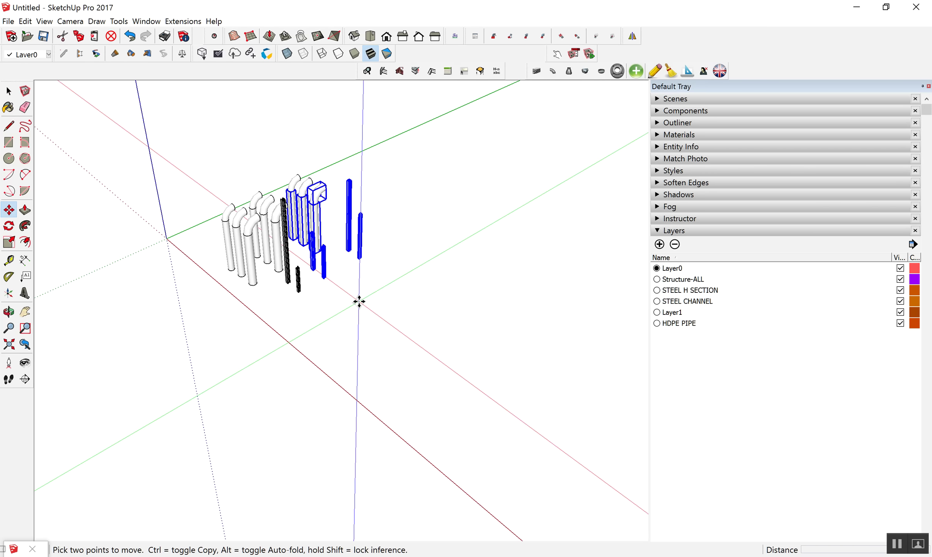
click(358, 302)
key(ctrl)
click(462, 340)
key(space)
scroll(477, 396, down, 1)
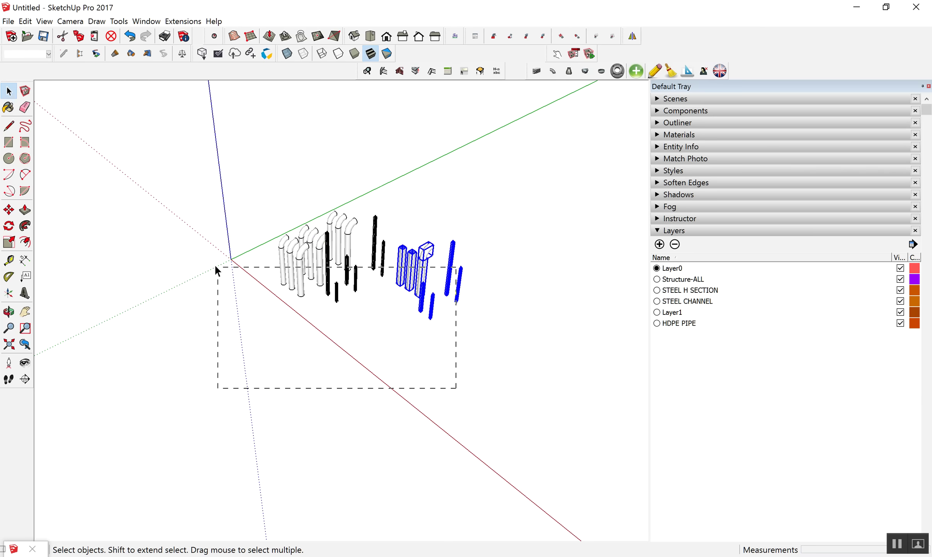
- Copy the columns upward into a stacked array of 12 copies
drag(217, 270, 213, 268)
key(m)
key(ctrl)
click(418, 334)
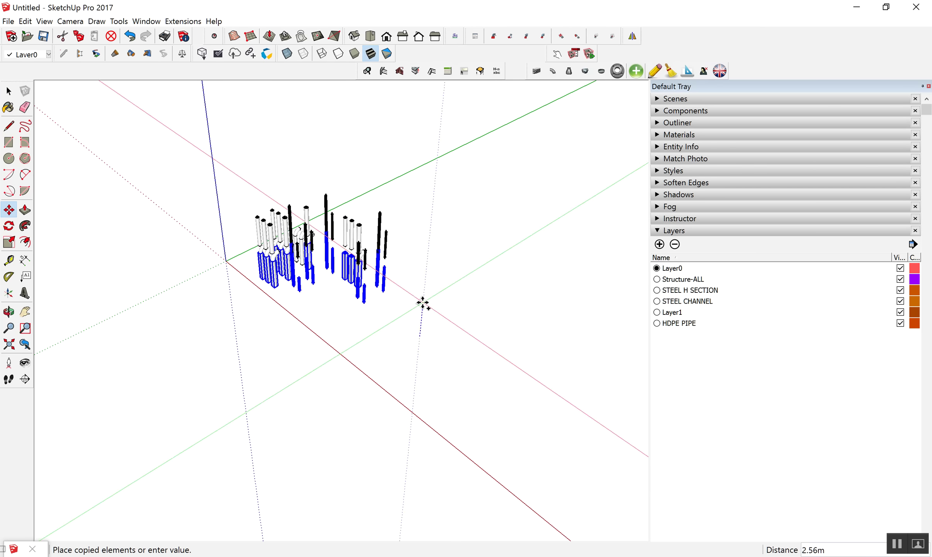
click(423, 302)
text(12)
key(Return)
key(space)
scroll(357, 367, down, 2)
scroll(341, 346, down, 2)
scroll(341, 347, down, 2)
- Select all the stacked columns and start the CoolPipe quantity calculation
drag(270, 155, 438, 342)
scroll(429, 233, up, 3)
scroll(429, 232, up, 1)
click(686, 74)
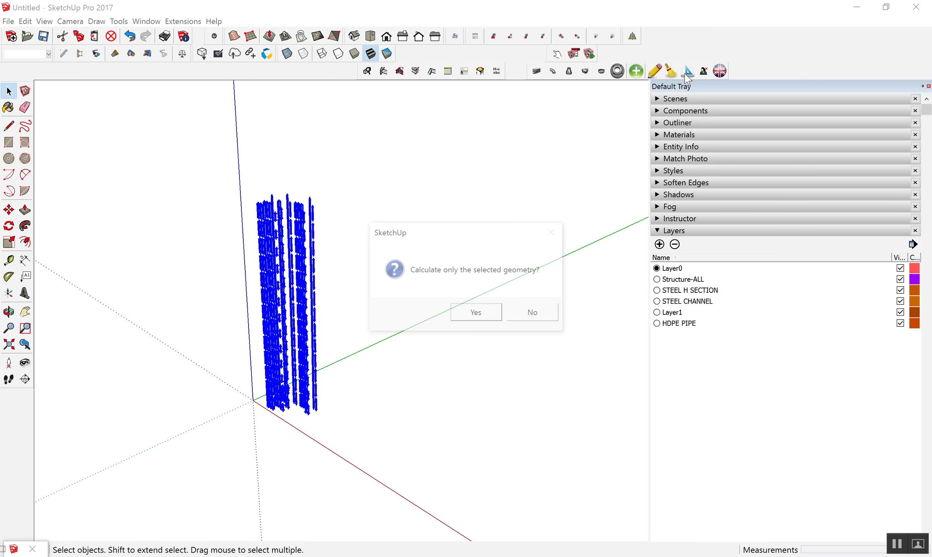
- Calculate only the selection, group it by layers, and export to c:/coolpipe/specification.csv
click(476, 313)
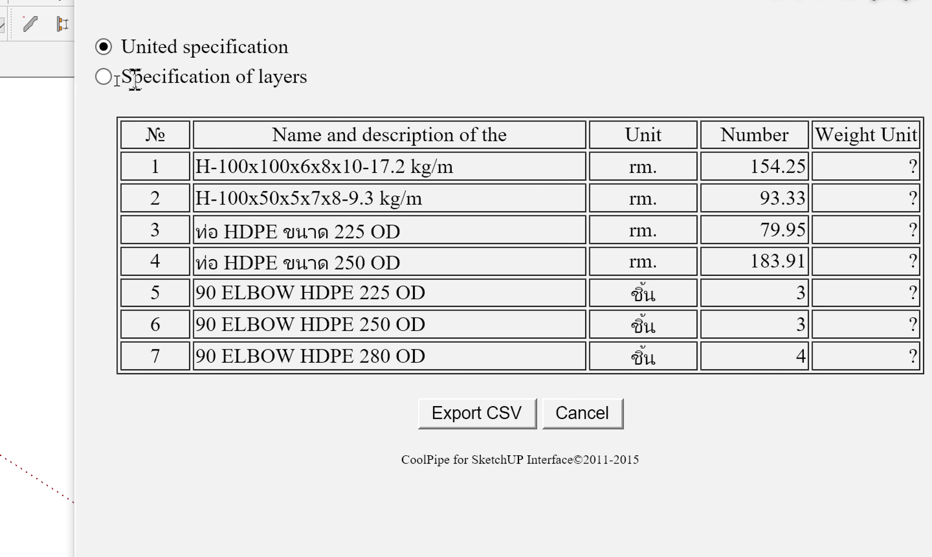
click(132, 76)
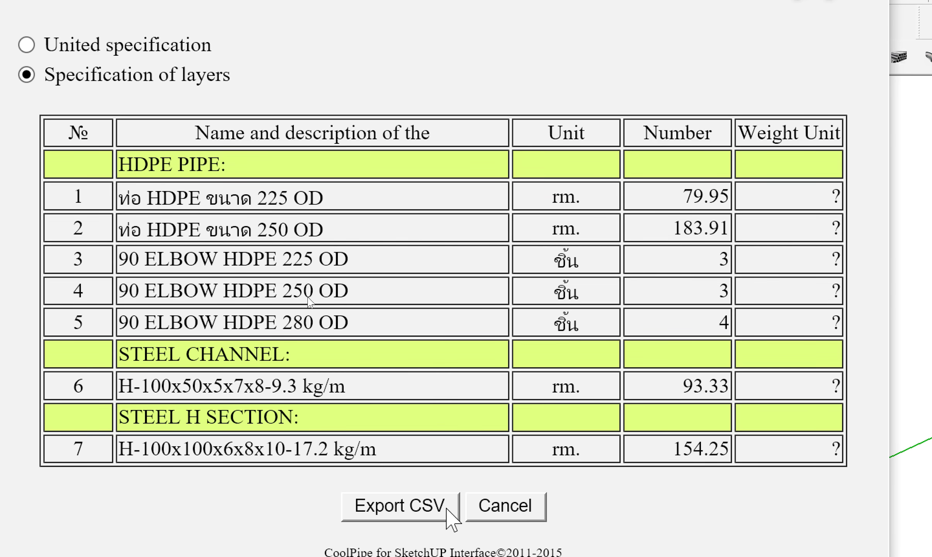
click(400, 506)
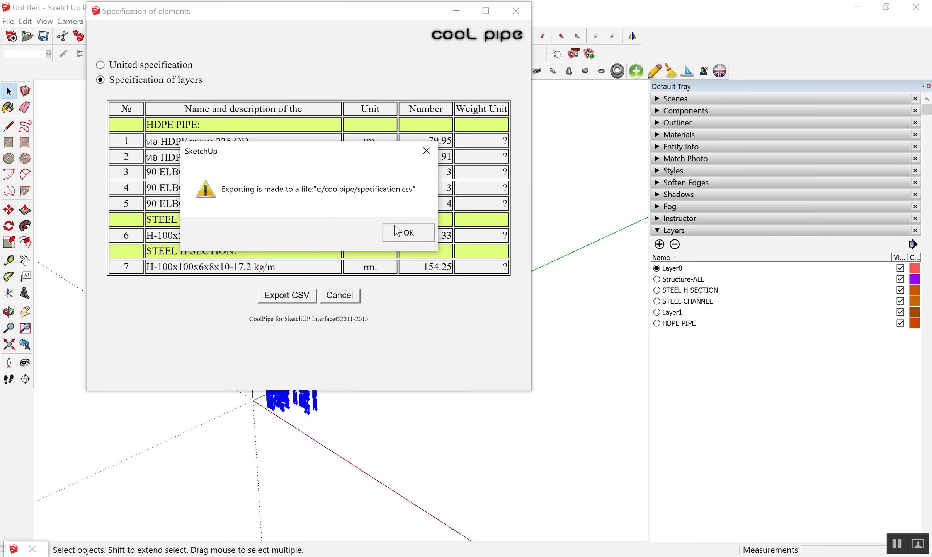
click(397, 231)
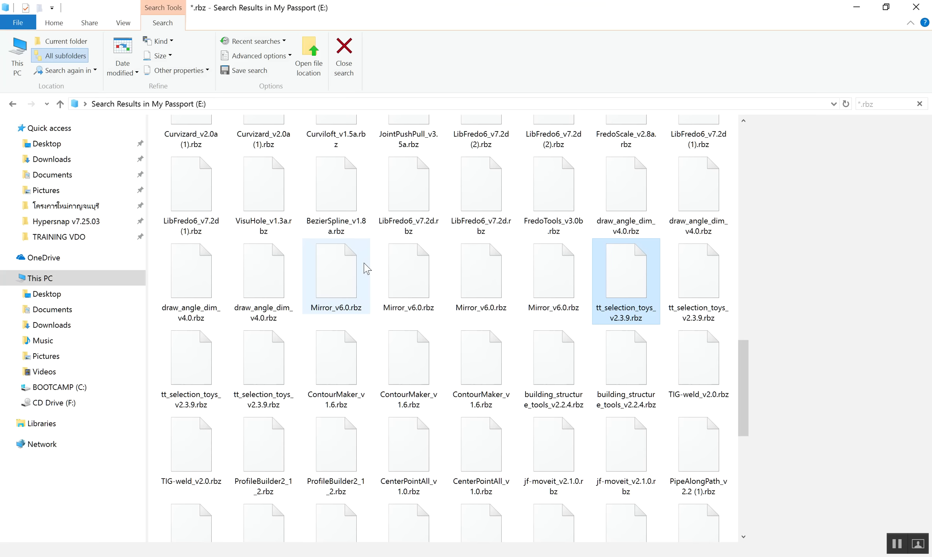
- Browse to Desktop, close the specification window, orbit the array, and bring Chrome forward
click(68, 144)
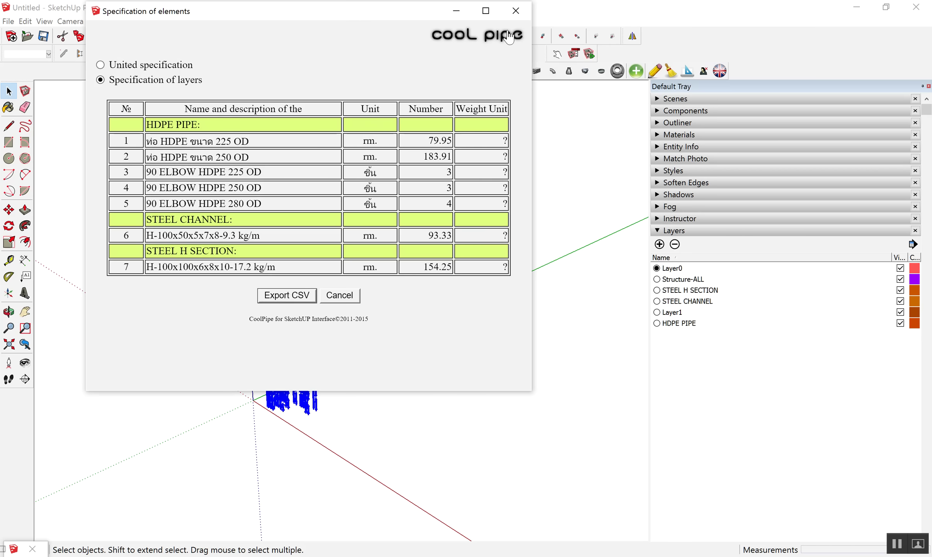
click(516, 10)
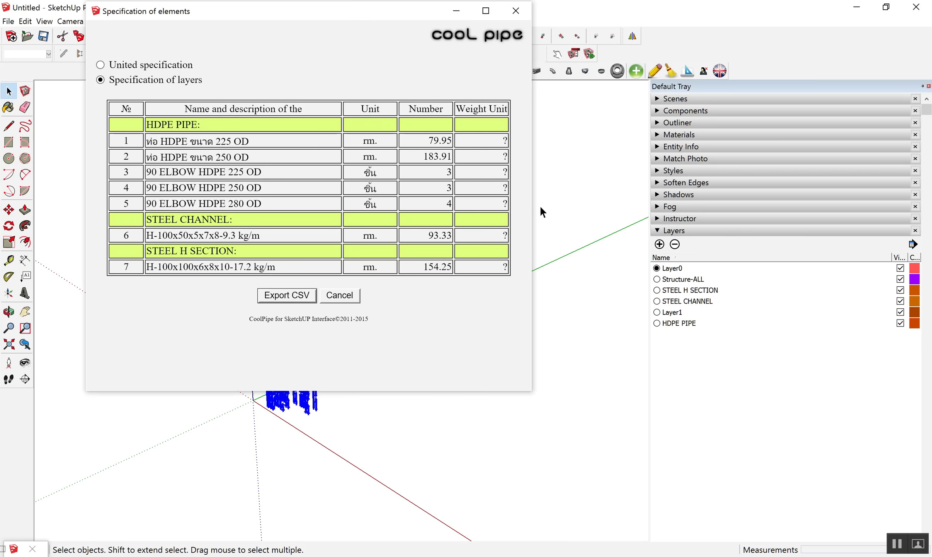
middle_drag(486, 305, 389, 305)
middle_drag(345, 339, 241, 352)
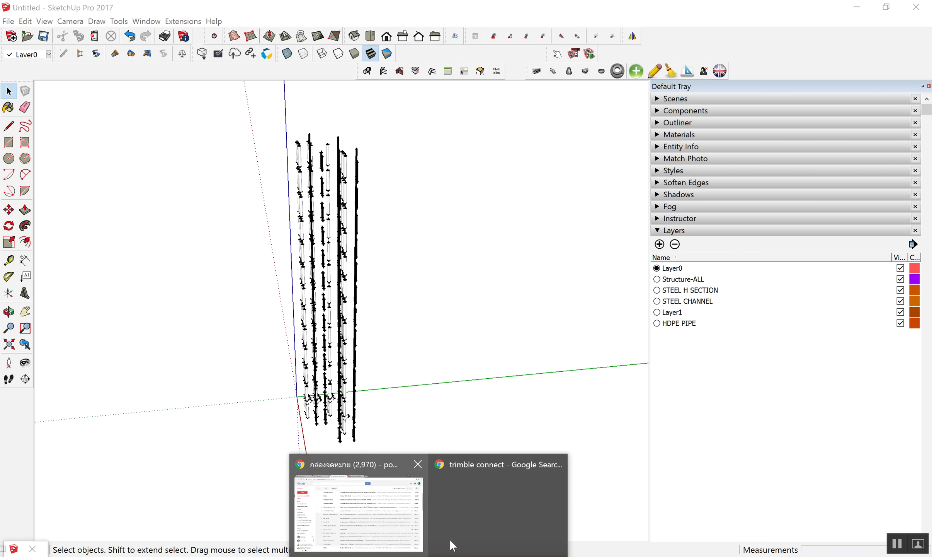
click(499, 541)
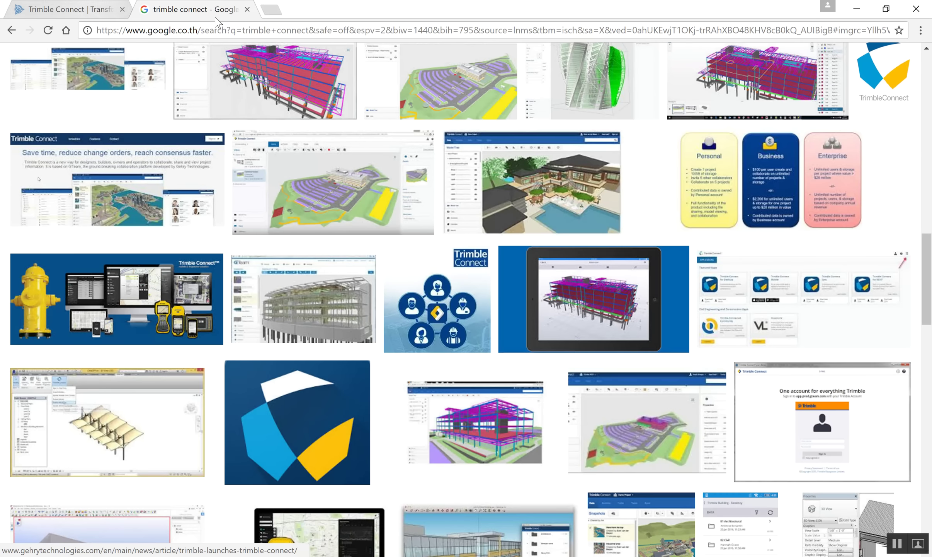
- Go to 3deed.com in a new tab and open its database page, closing the ad
click(271, 10)
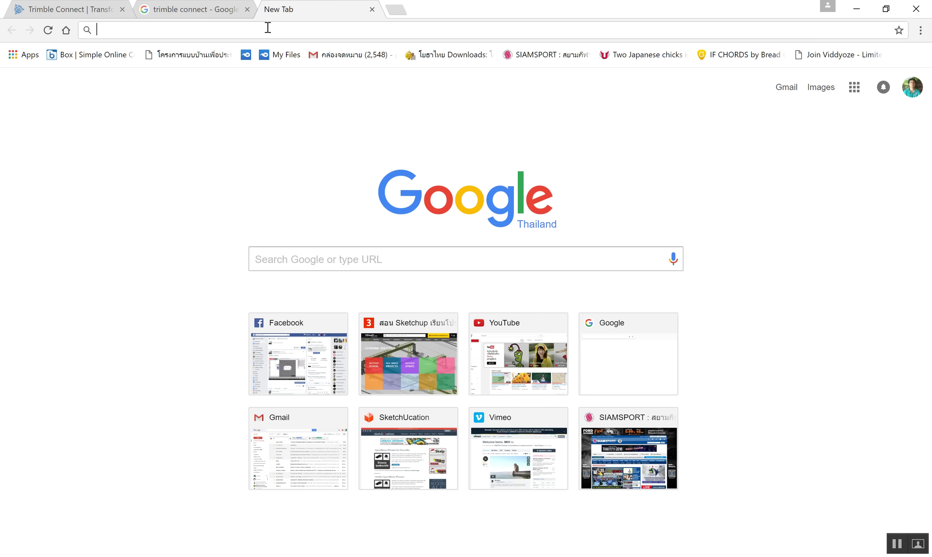
text(www.3)
key(Return)
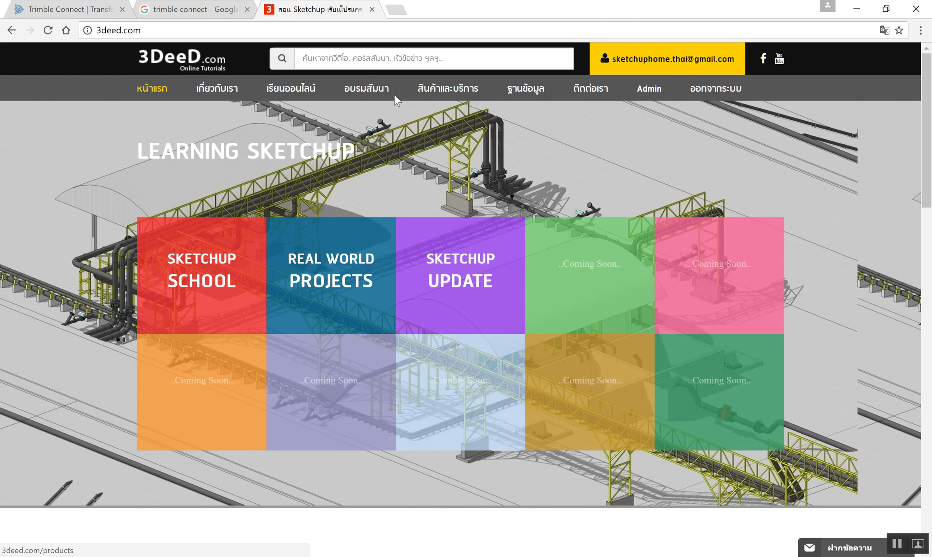
click(537, 97)
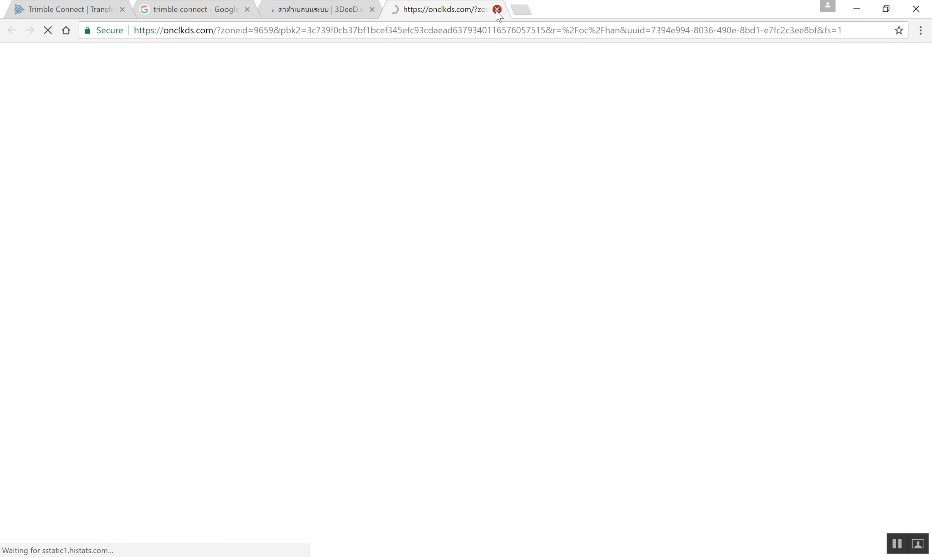
click(497, 9)
- Download the PVC & HDPE pipes for Coolpipe file from the construction materials category
click(188, 358)
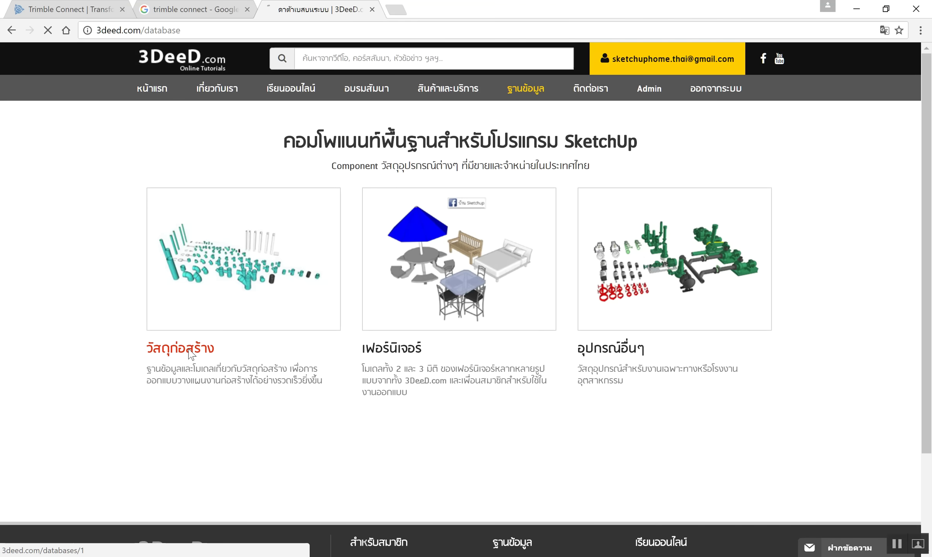
scroll(246, 295, down, 3)
scroll(246, 295, down, 1)
scroll(247, 294, down, 5)
scroll(246, 293, down, 2)
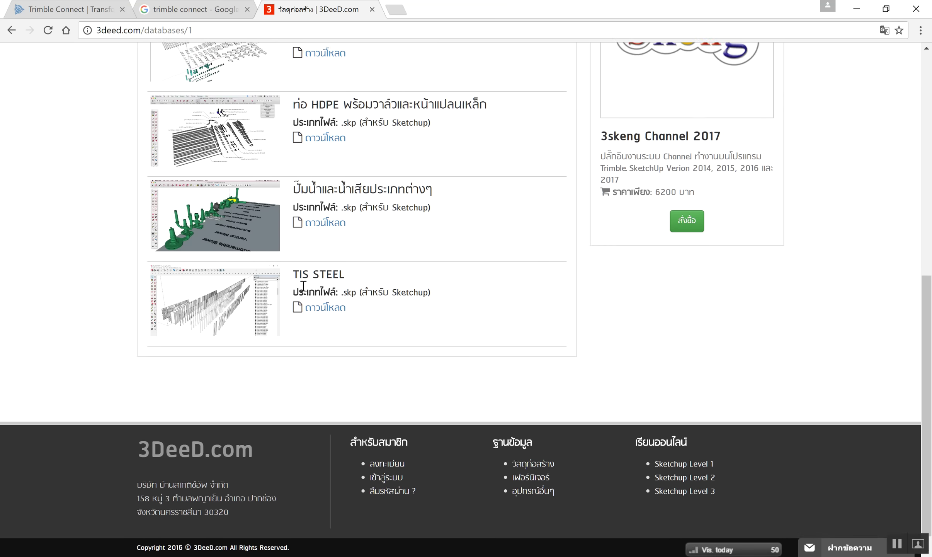
scroll(316, 278, up, 6)
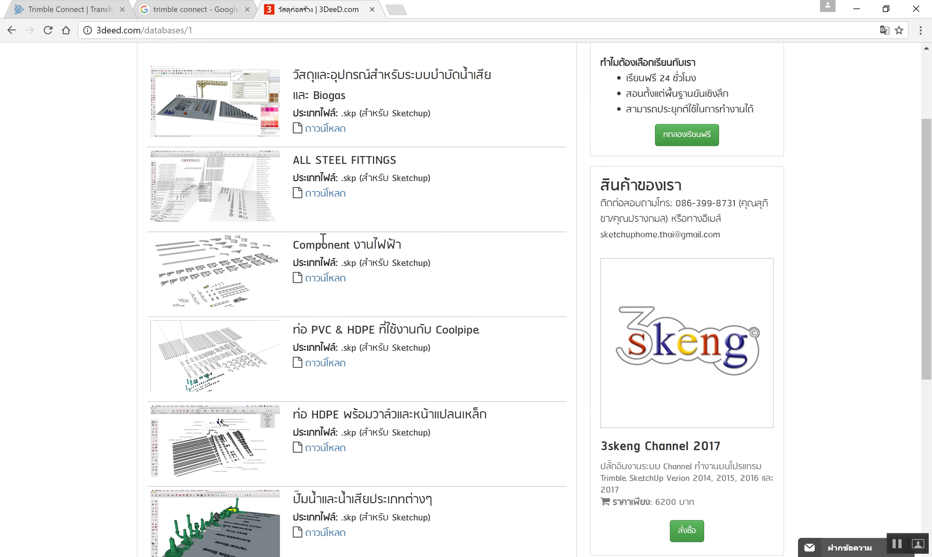
click(327, 367)
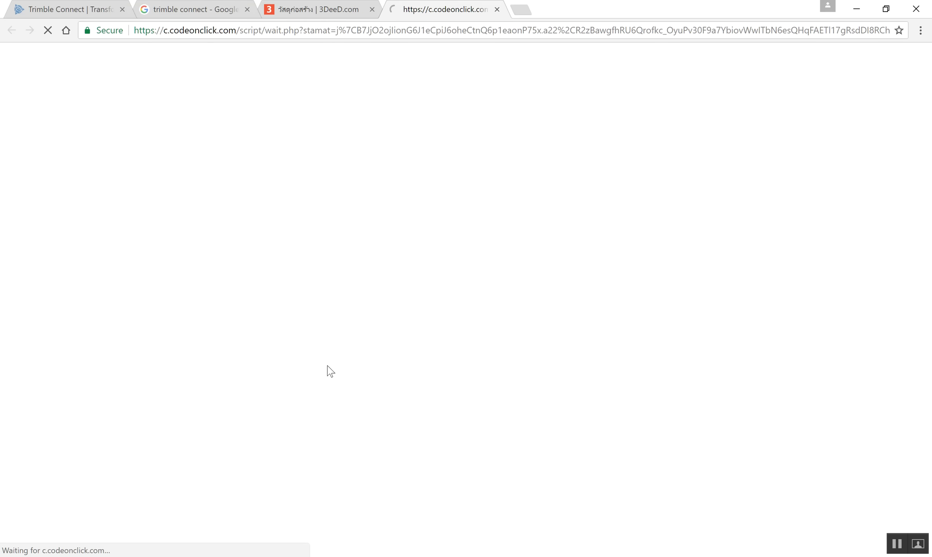
click(498, 10)
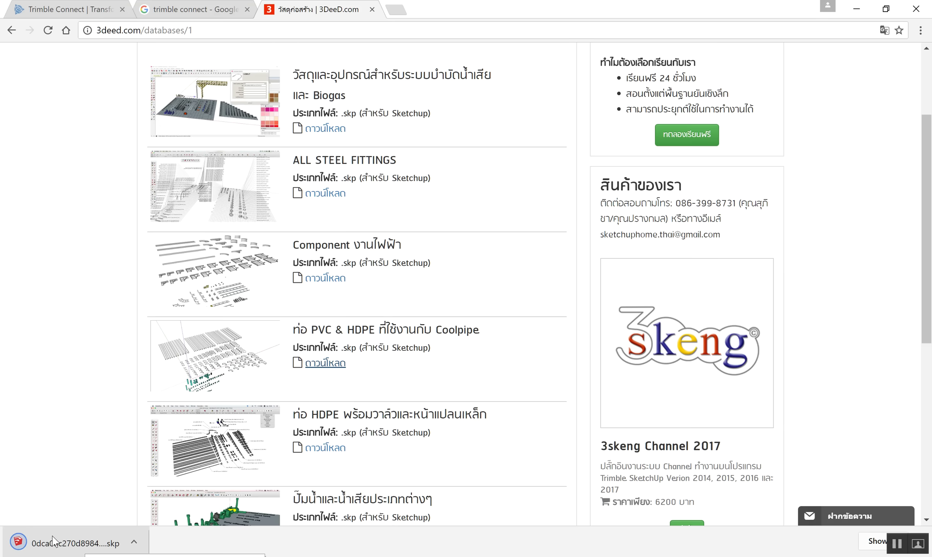
click(54, 543)
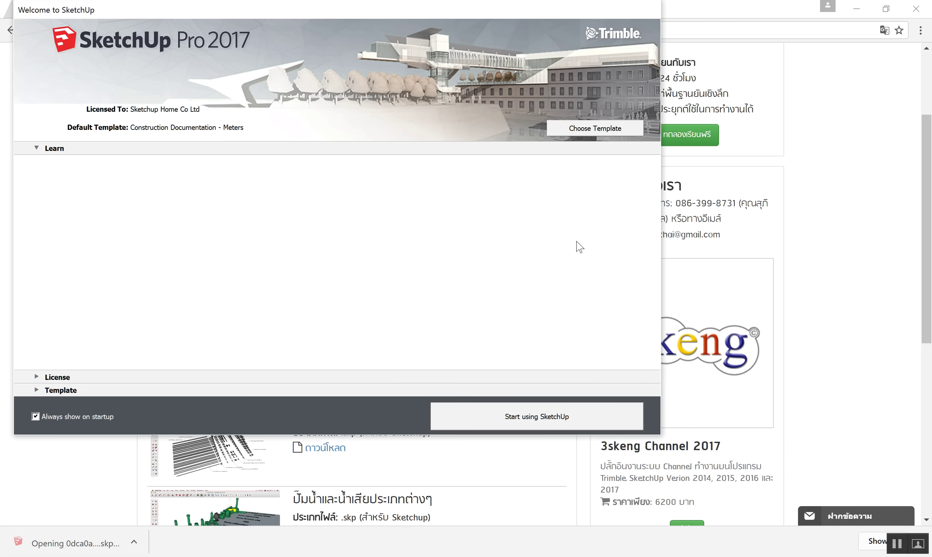
- Start SketchUp with the downloaded pipe library and return to the 3DeeD home page
click(545, 418)
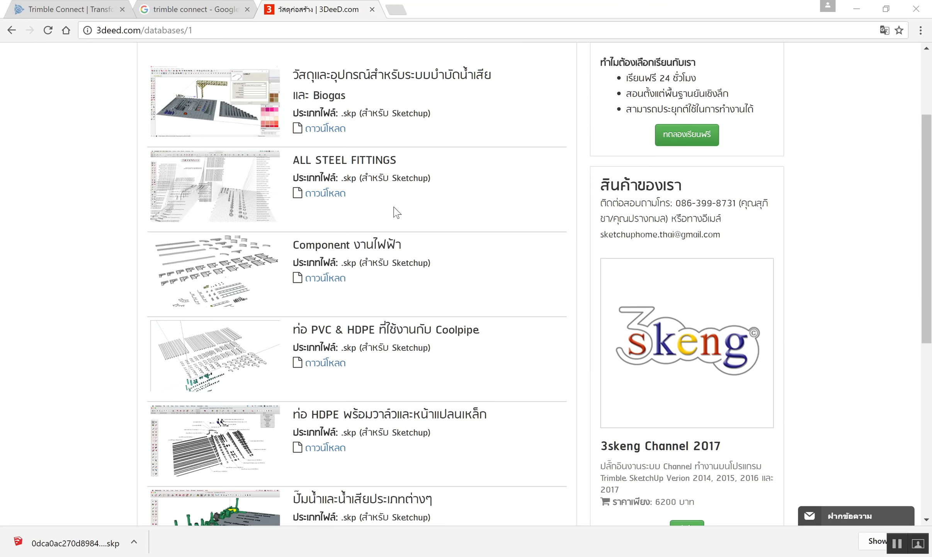
scroll(397, 212, up, 3)
click(146, 94)
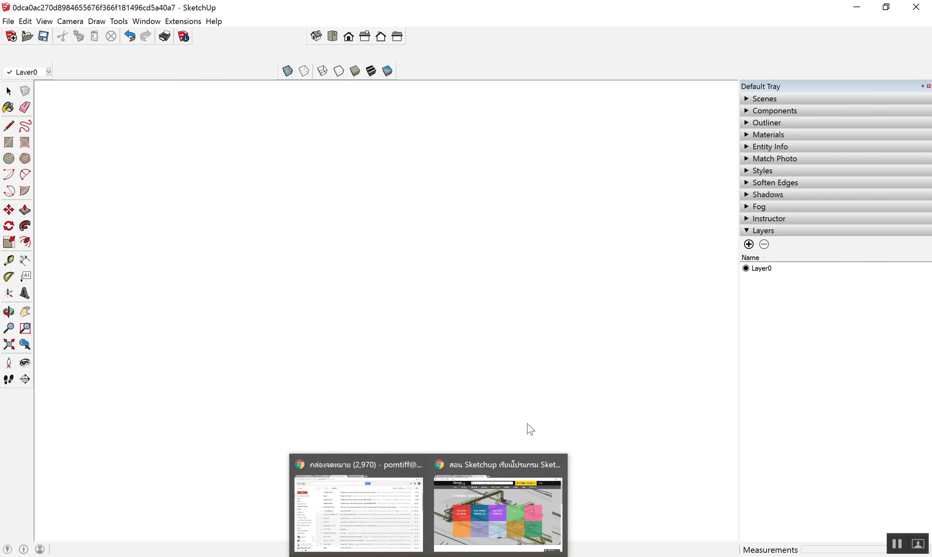
click(500, 501)
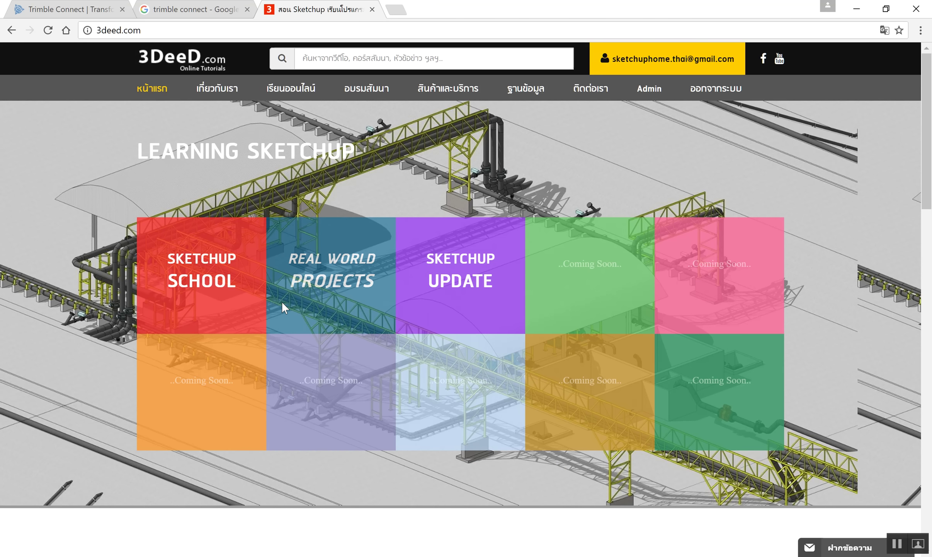
- Reach the 3DeeD SketchUp School tutorials page, closing the ad tab that pops up
click(200, 281)
click(498, 10)
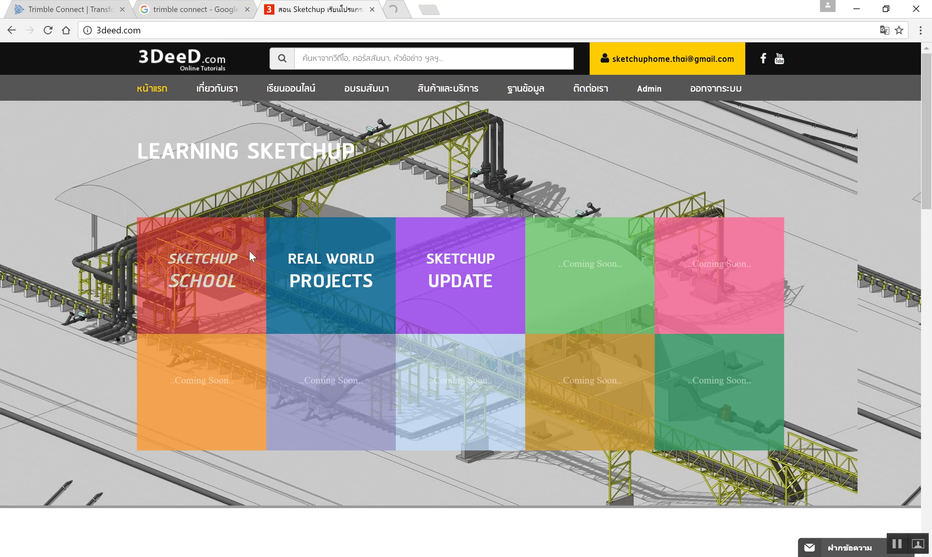
click(213, 286)
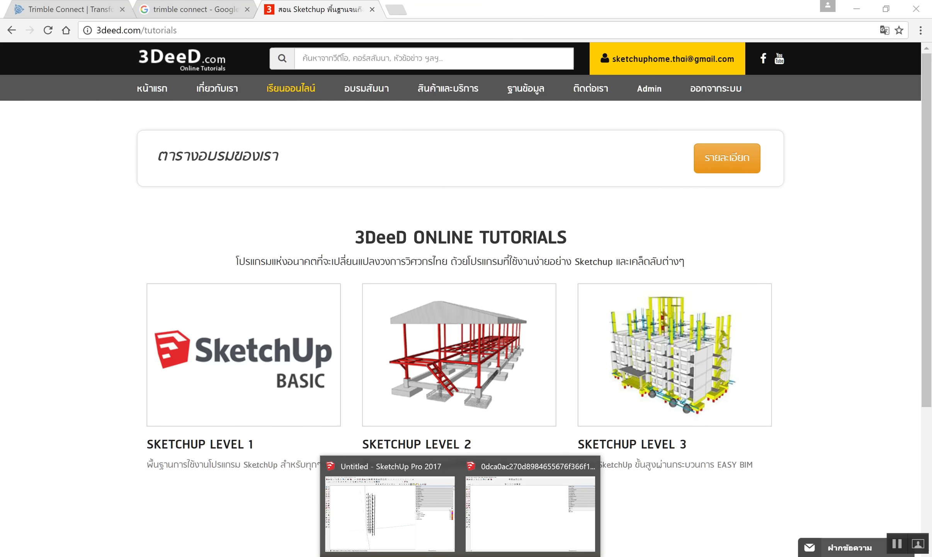
click(510, 523)
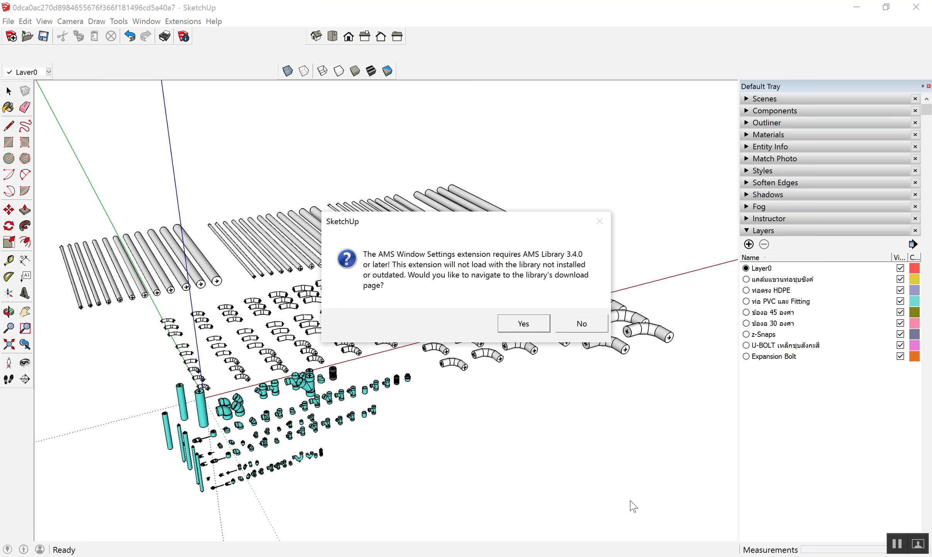
- Decline the AMS library download and dismiss the load-error and file-version notices
click(593, 329)
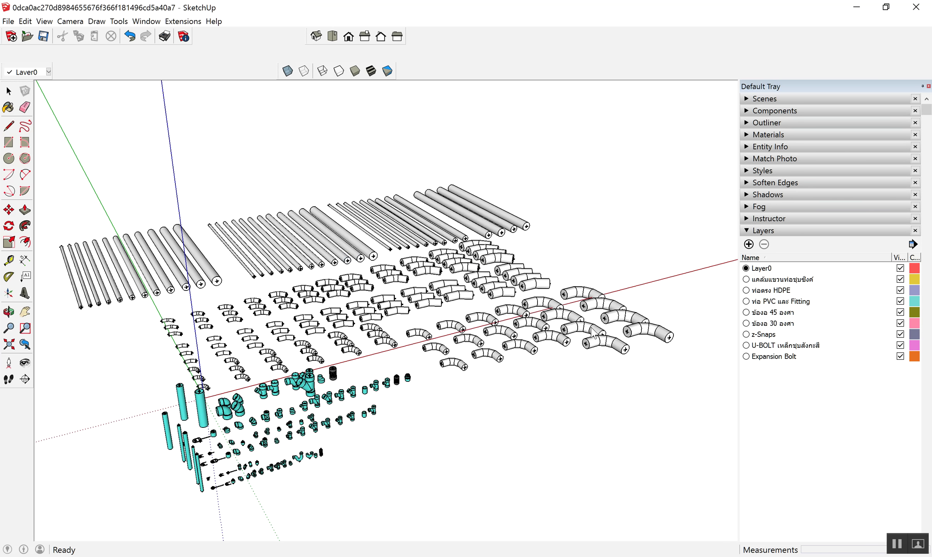
scroll(593, 332, up, 2)
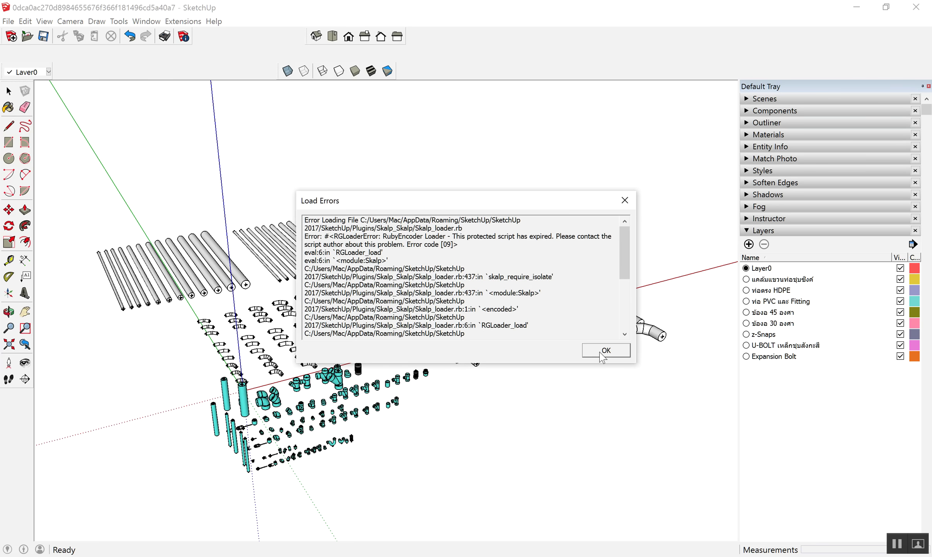
click(601, 353)
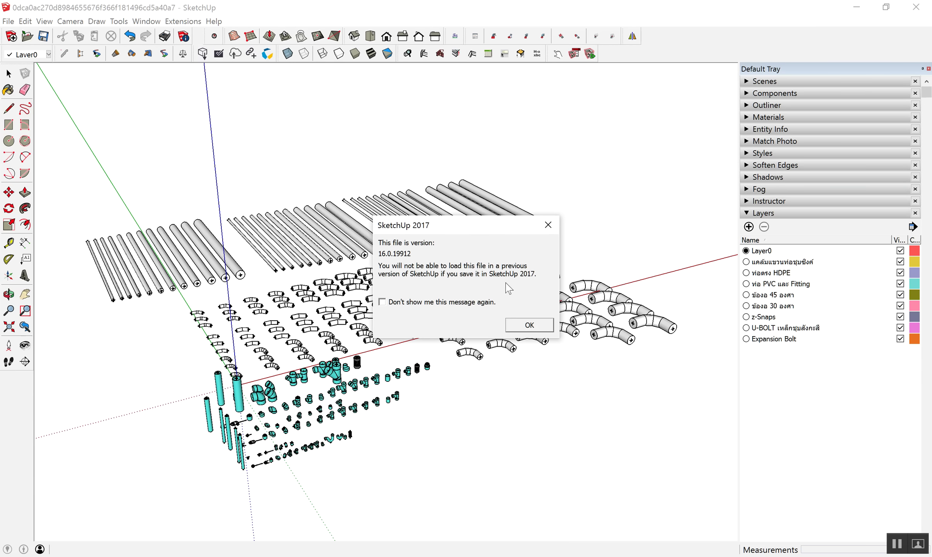
click(526, 328)
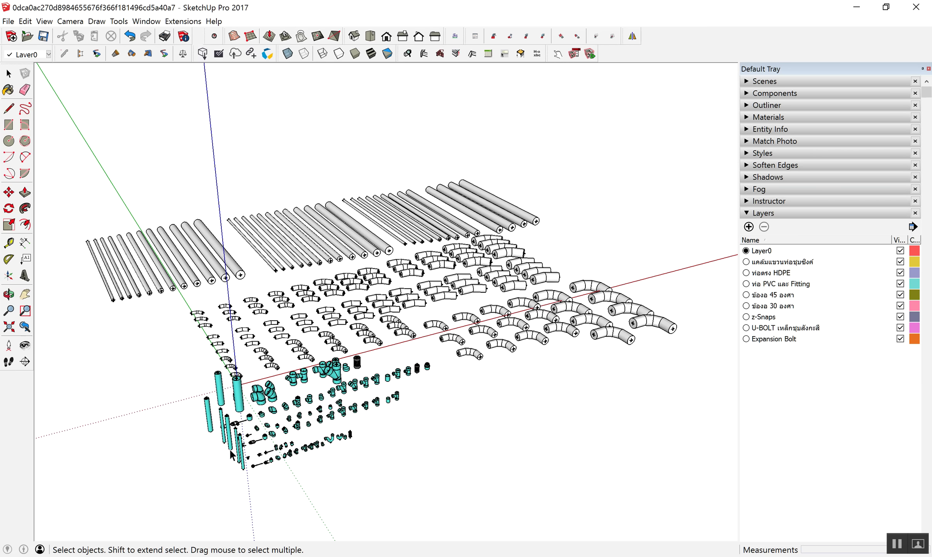
- Window-select every pipe and fitting in the downloaded library model
scroll(245, 457, up, 2)
scroll(251, 458, up, 2)
scroll(261, 452, up, 2)
scroll(263, 487, up, 2)
scroll(262, 487, down, 2)
scroll(326, 362, down, 3)
scroll(318, 377, down, 3)
scroll(318, 377, down, 2)
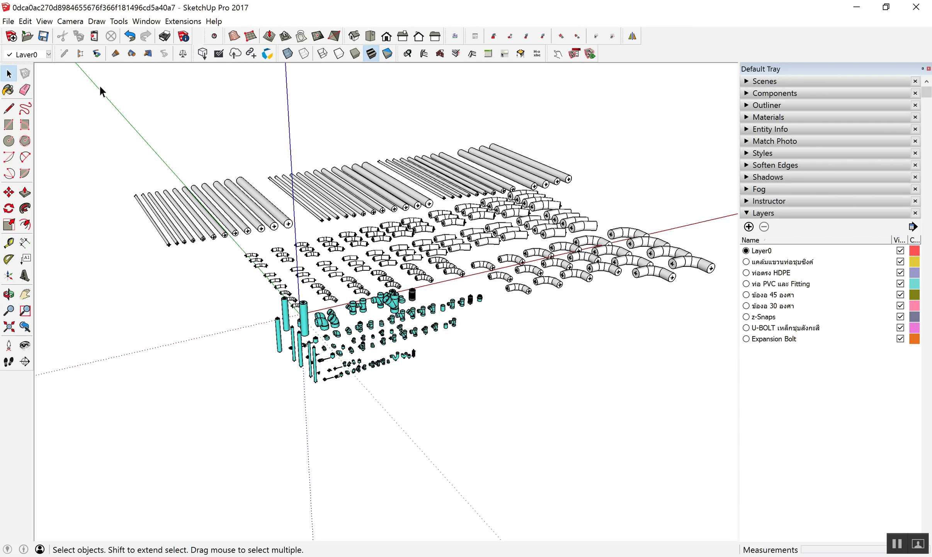
drag(78, 82, 766, 494)
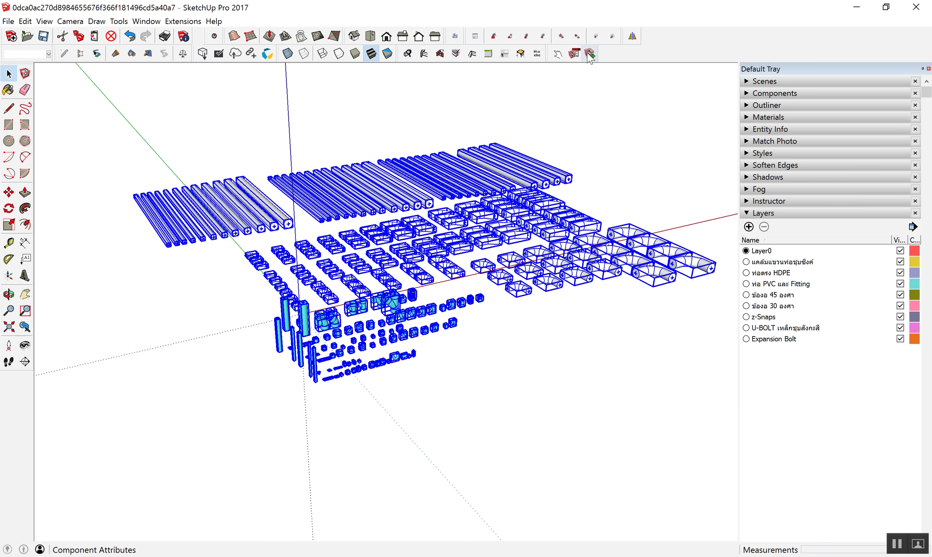
- Enable the CoolPipe toolbar and create a specification from the selected geometry only
right_click(609, 55)
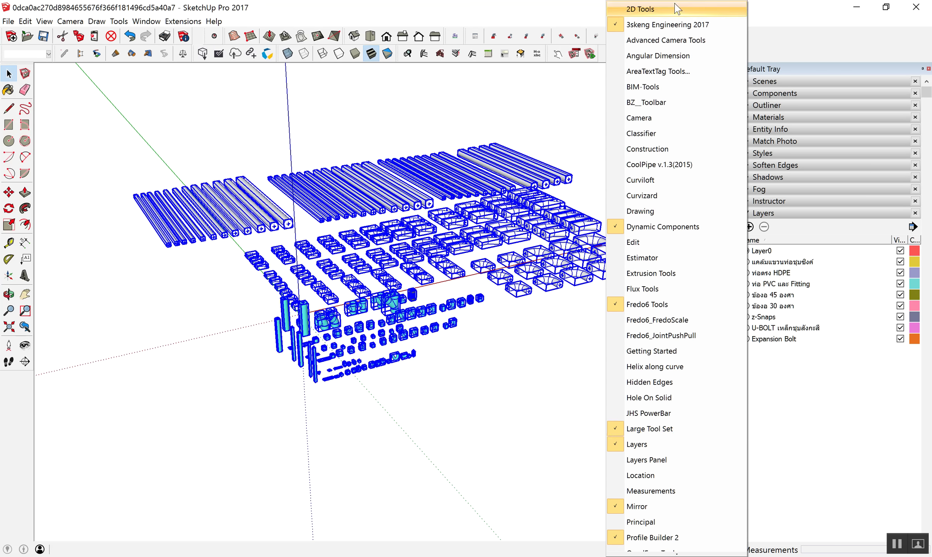
click(659, 164)
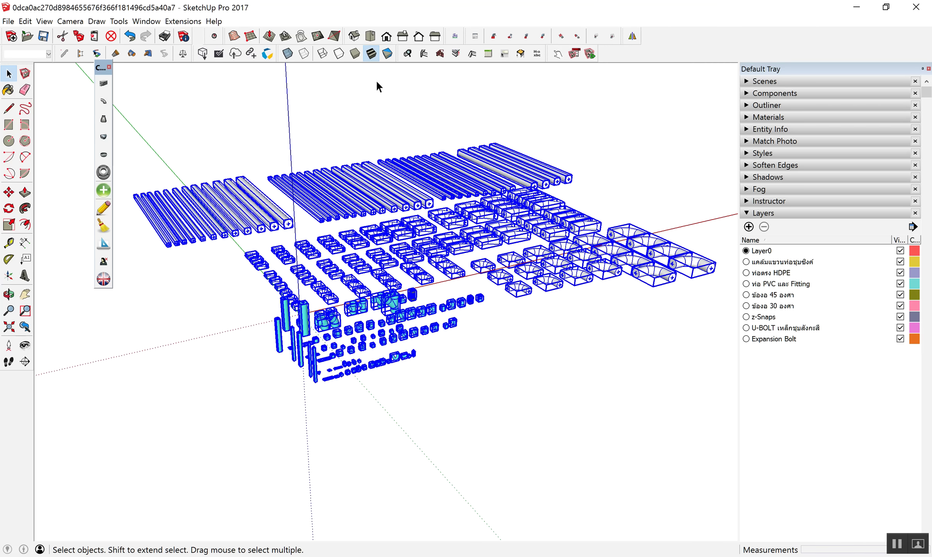
click(103, 246)
click(492, 316)
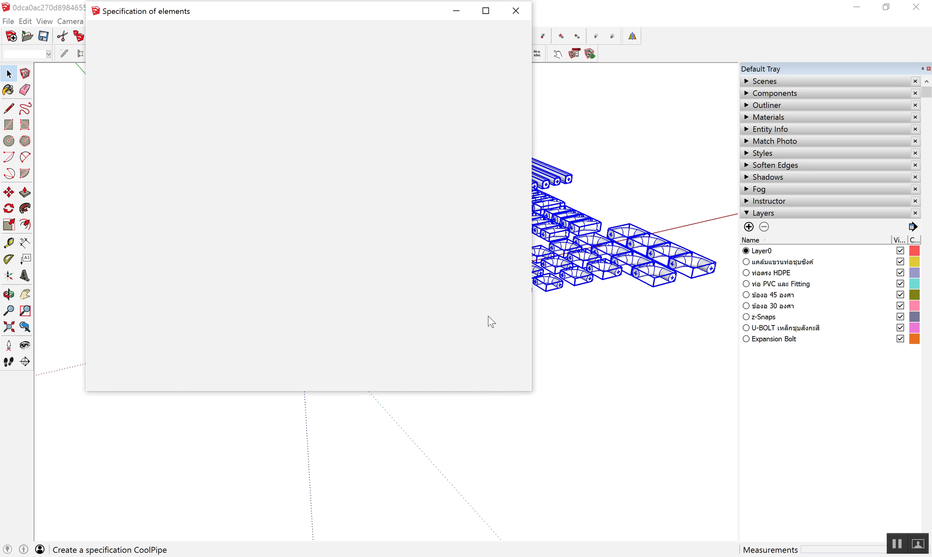
- Enlarge the Specification of elements window and scroll through its item table
drag(532, 394, 844, 504)
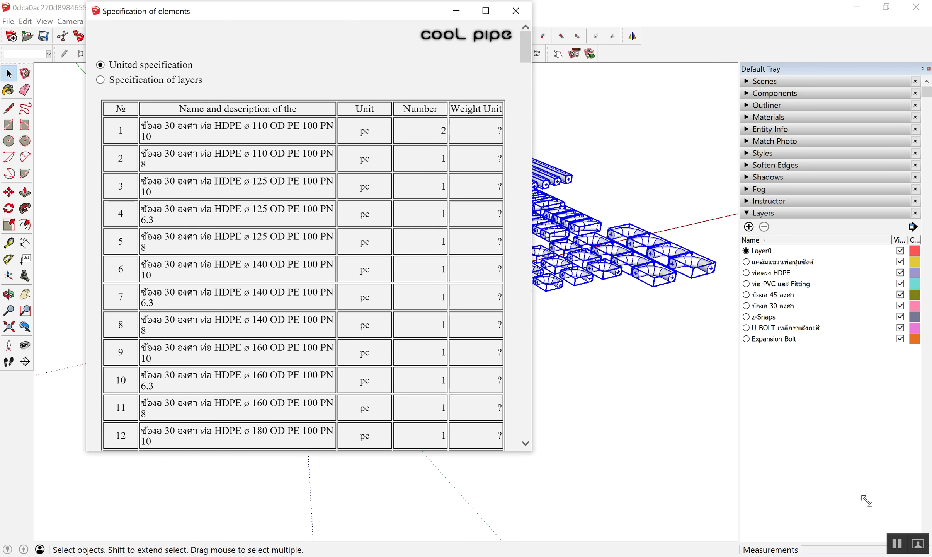
scroll(320, 207, down, 10)
scroll(320, 207, down, 10)
scroll(232, 154, down, 10)
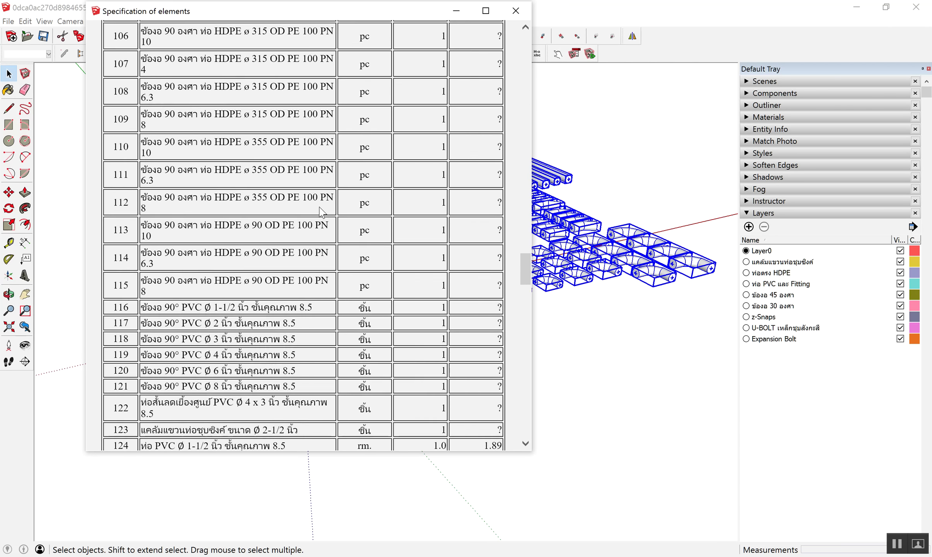
scroll(117, 39, up, 10)
scroll(297, 128, up, 10)
scroll(297, 129, up, 10)
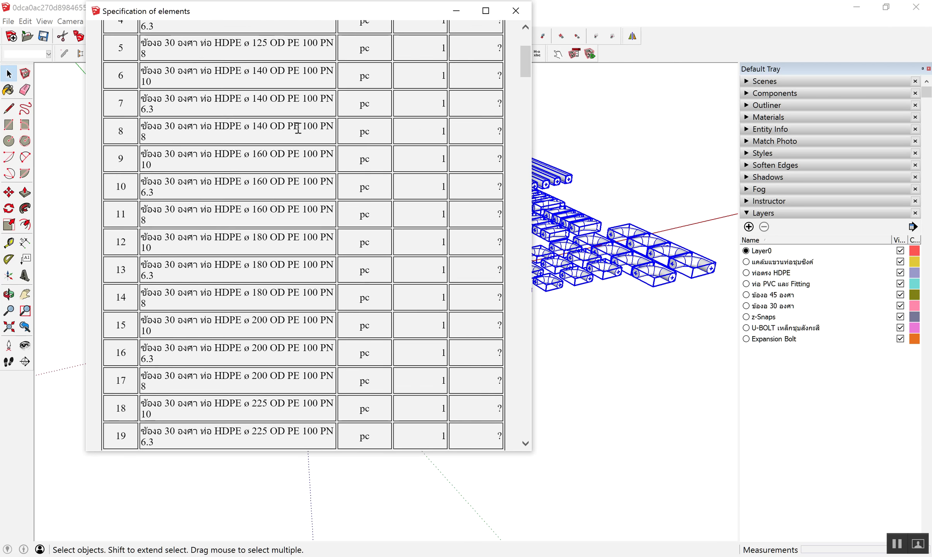
scroll(297, 129, up, 10)
- Group the 237 items by layer with Specification of layers, then return to the 3DeeD browser
click(101, 81)
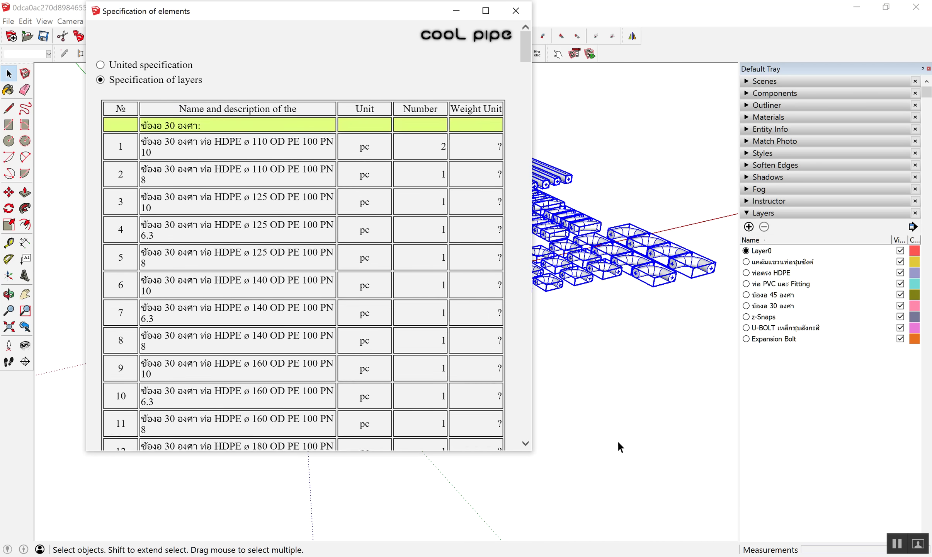
scroll(467, 205, down, 10)
scroll(452, 213, down, 10)
scroll(452, 213, down, 15)
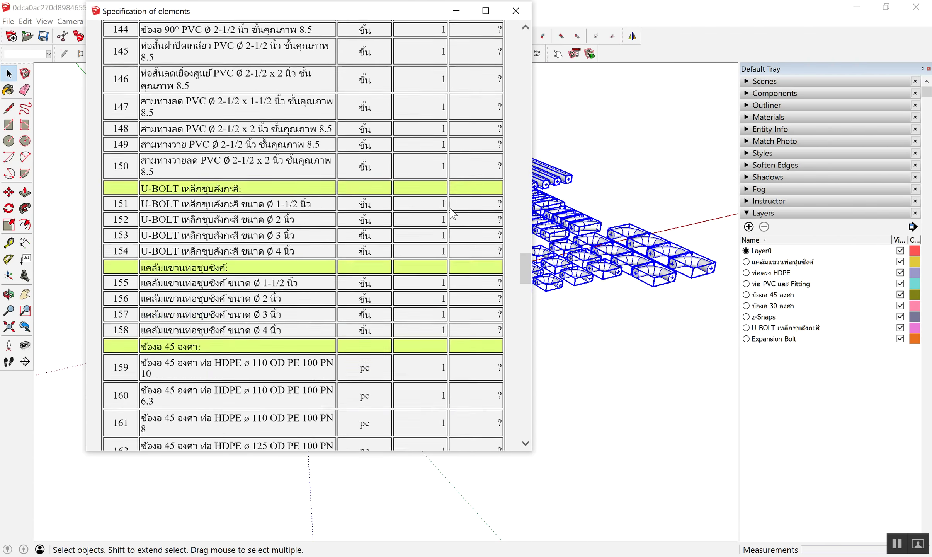
scroll(453, 213, down, 15)
scroll(453, 213, down, 15)
scroll(453, 212, down, 5)
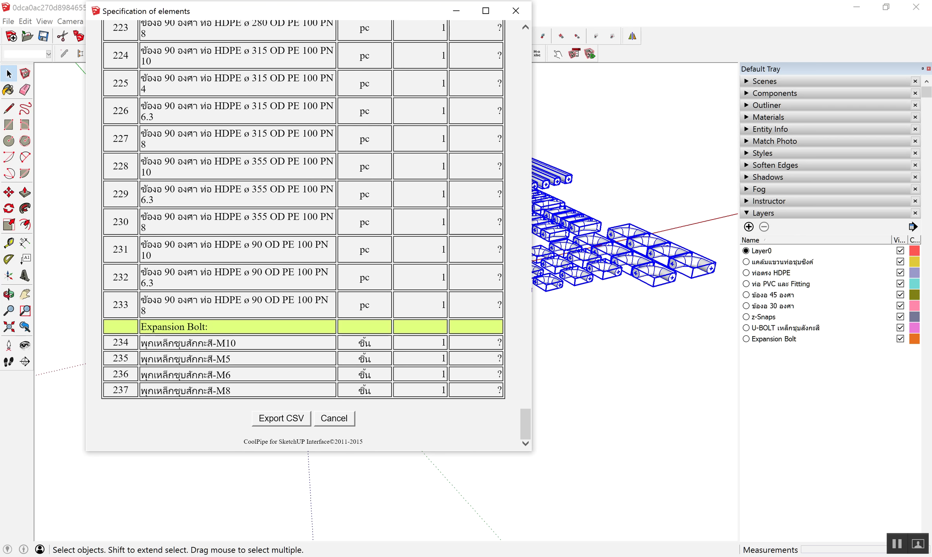
click(539, 505)
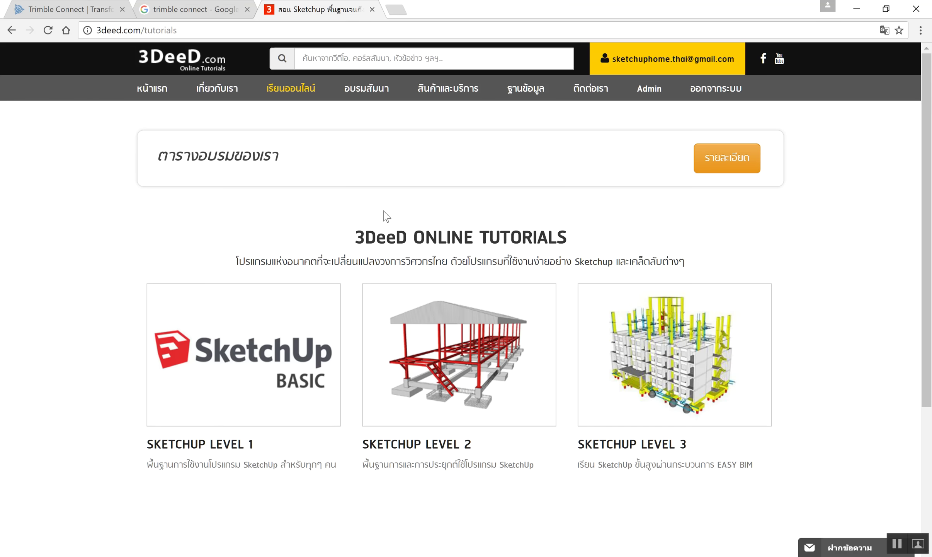
- Open the 3DeeD course schedule page listing seven SketchUp courses open for registration
click(358, 98)
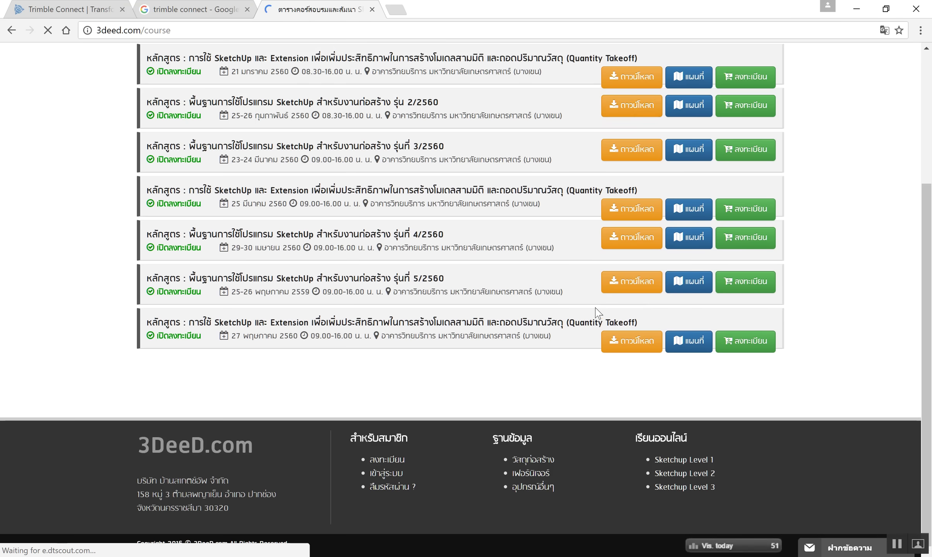
scroll(598, 312, down, 2)
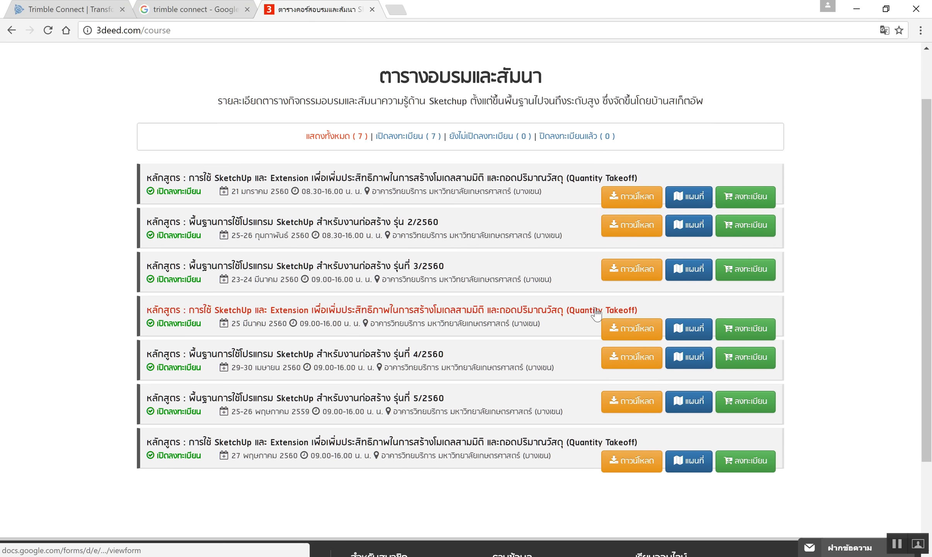